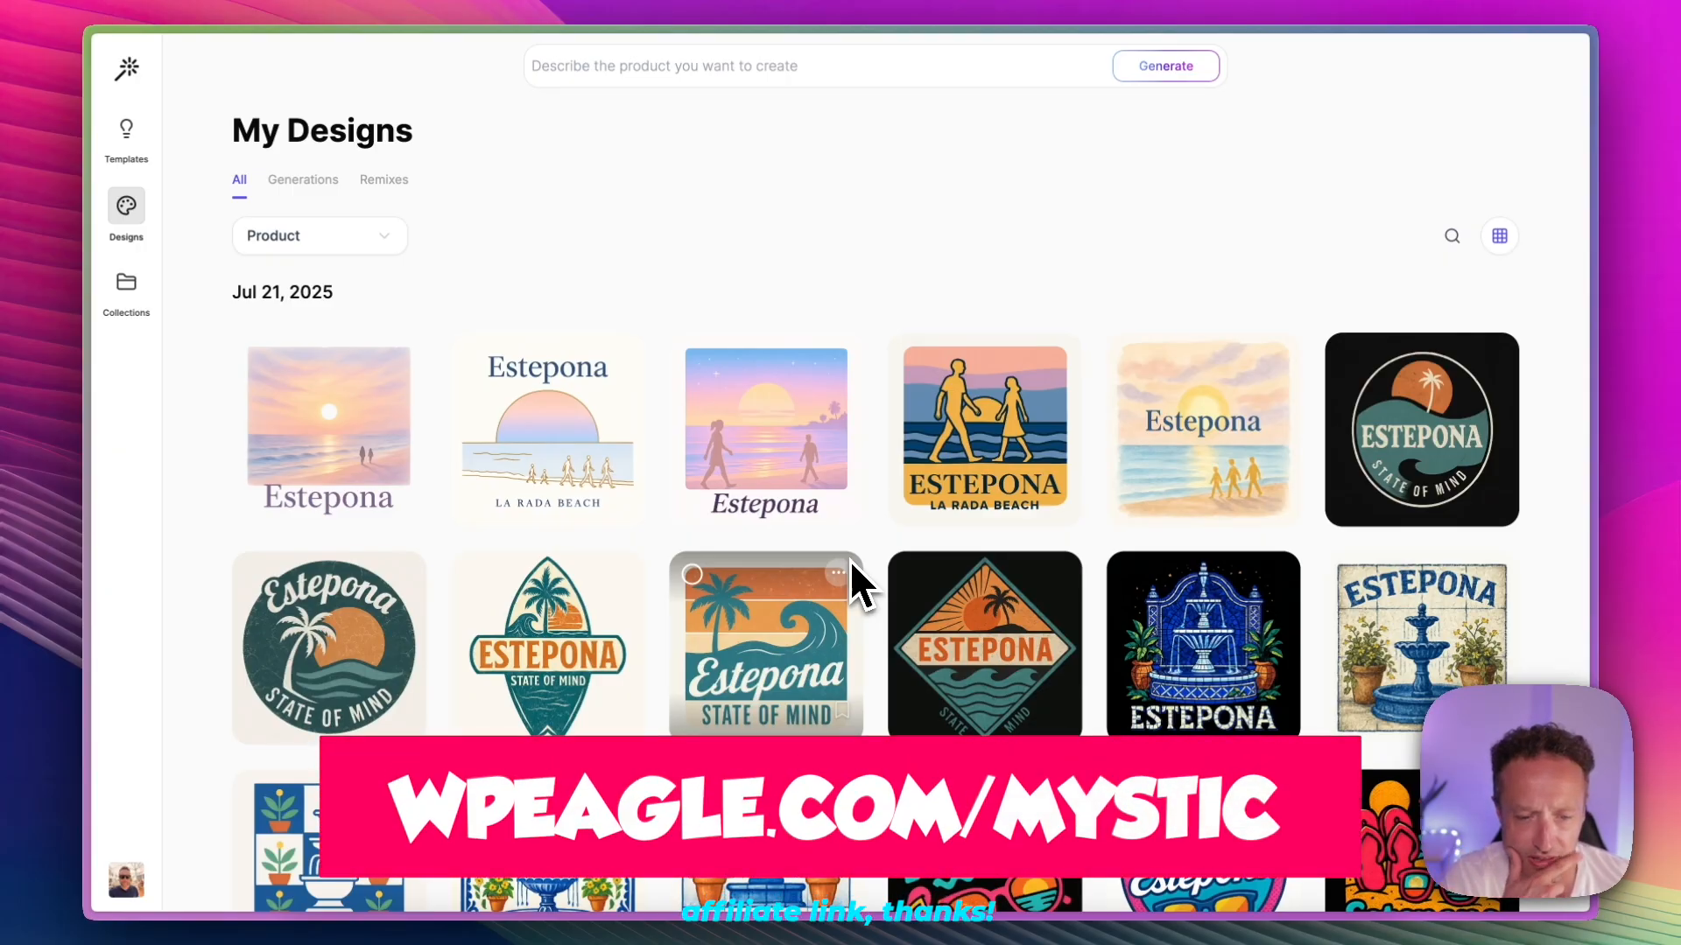
Step: Open the plan upgrade page from the account options and review the Build plan's pricing and included features
click(126, 880)
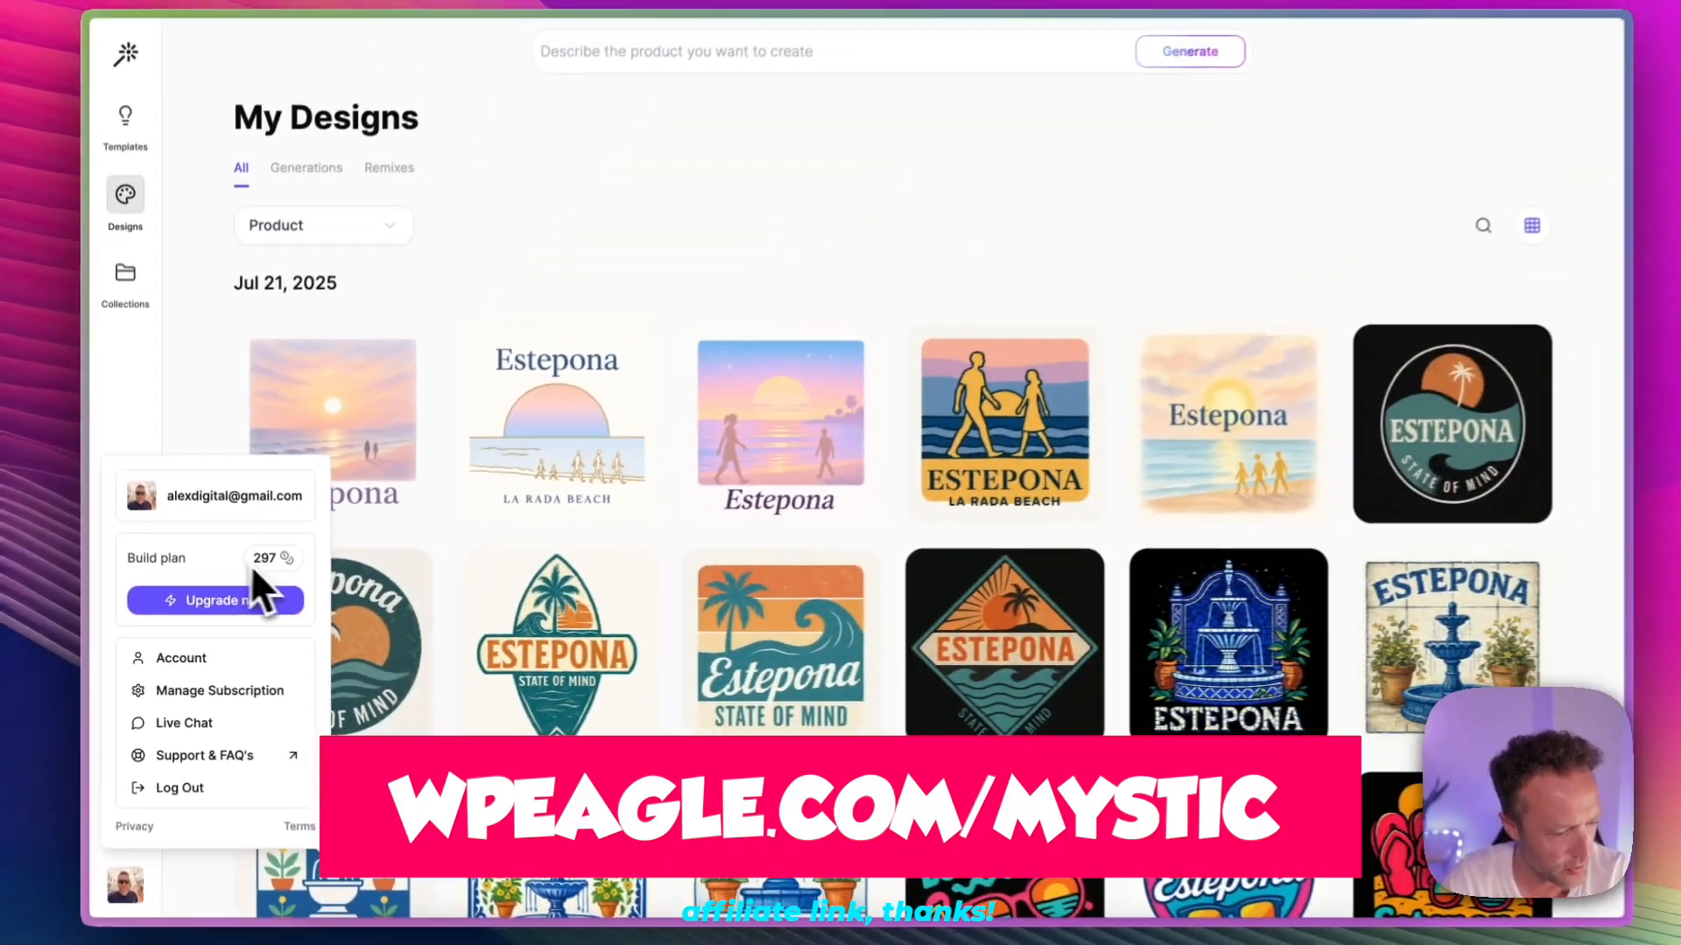
click(238, 603)
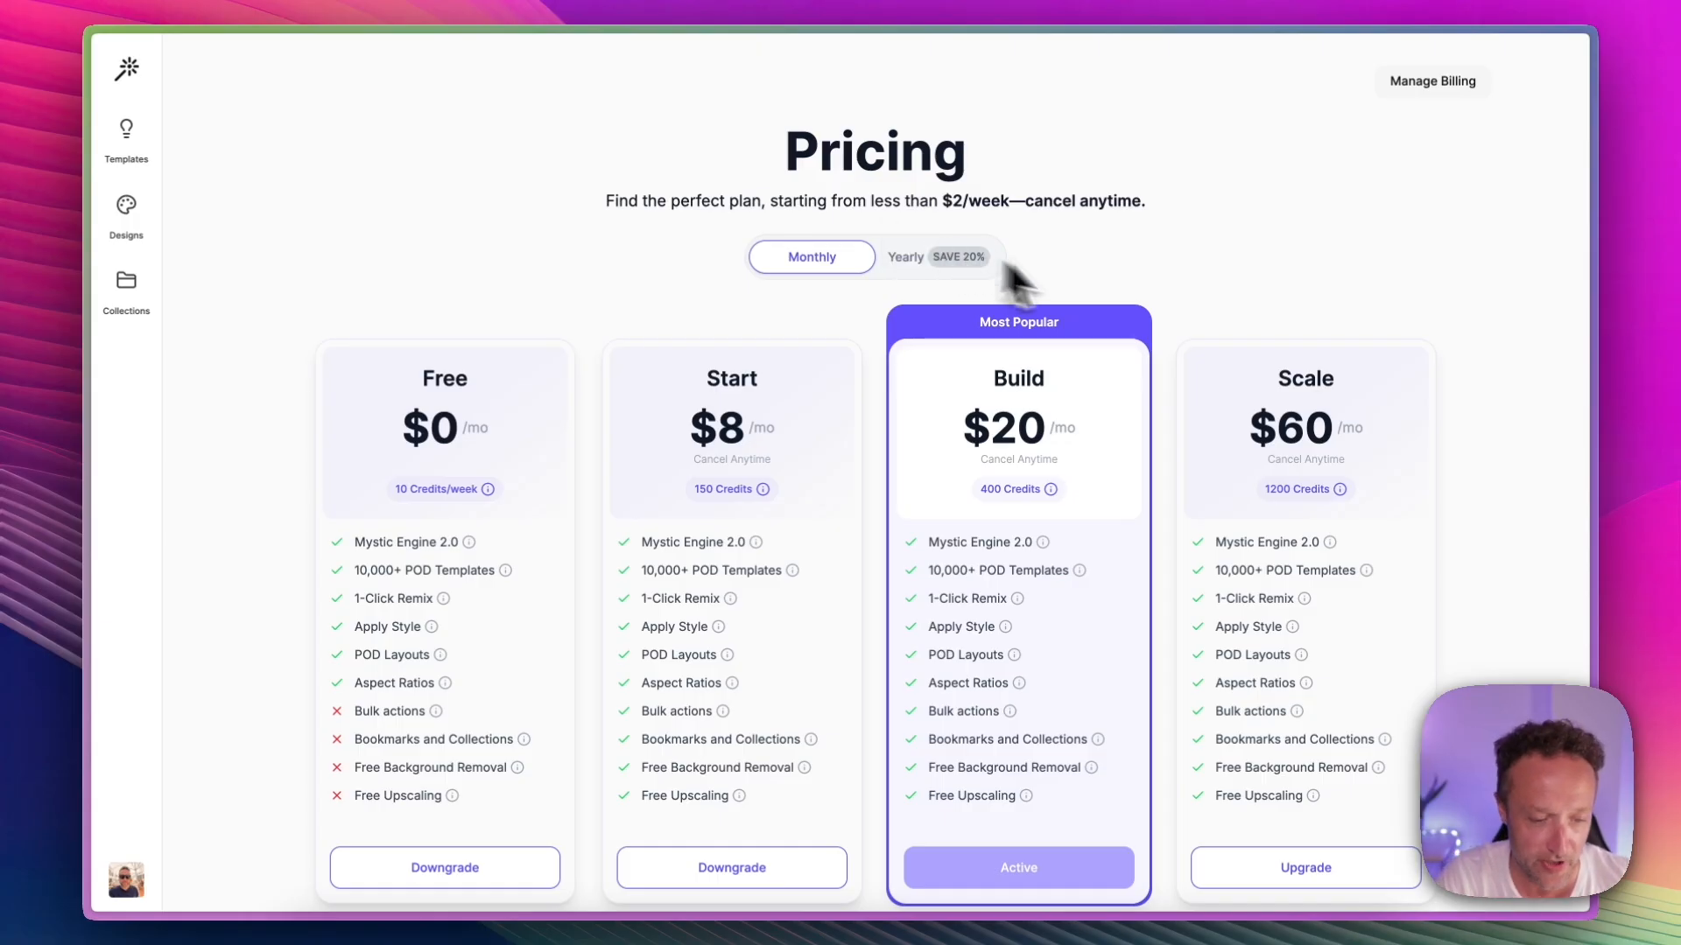
scroll(1103, 290, down, 2)
triple_click(1011, 435)
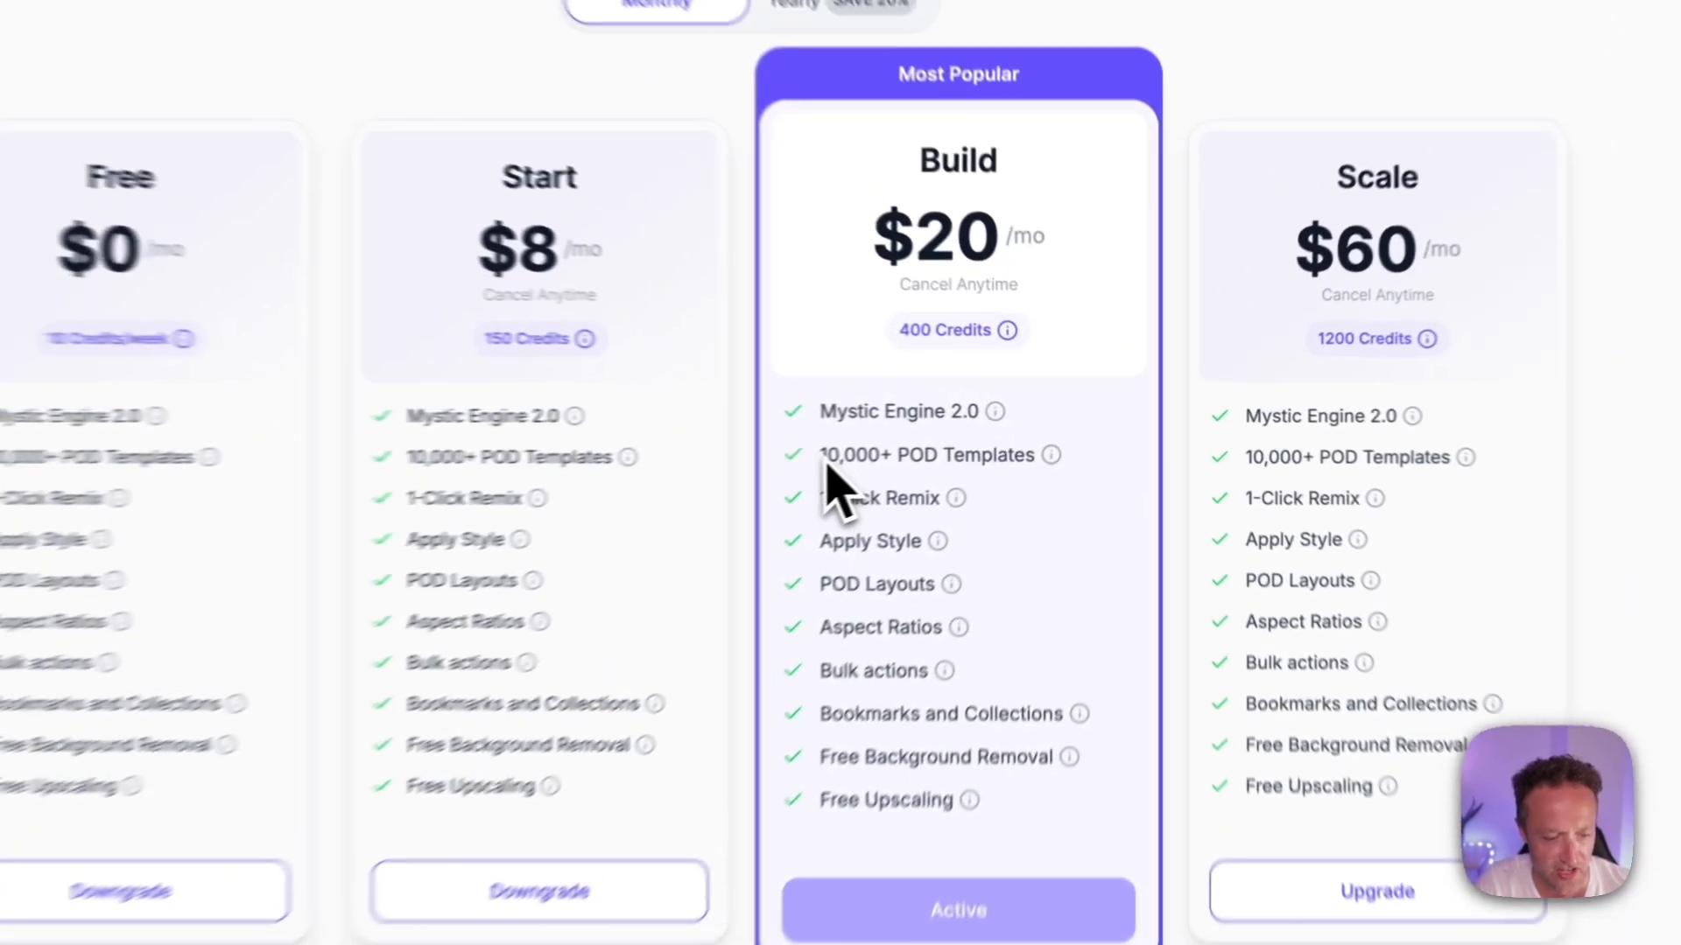
mouse_move(1094, 440)
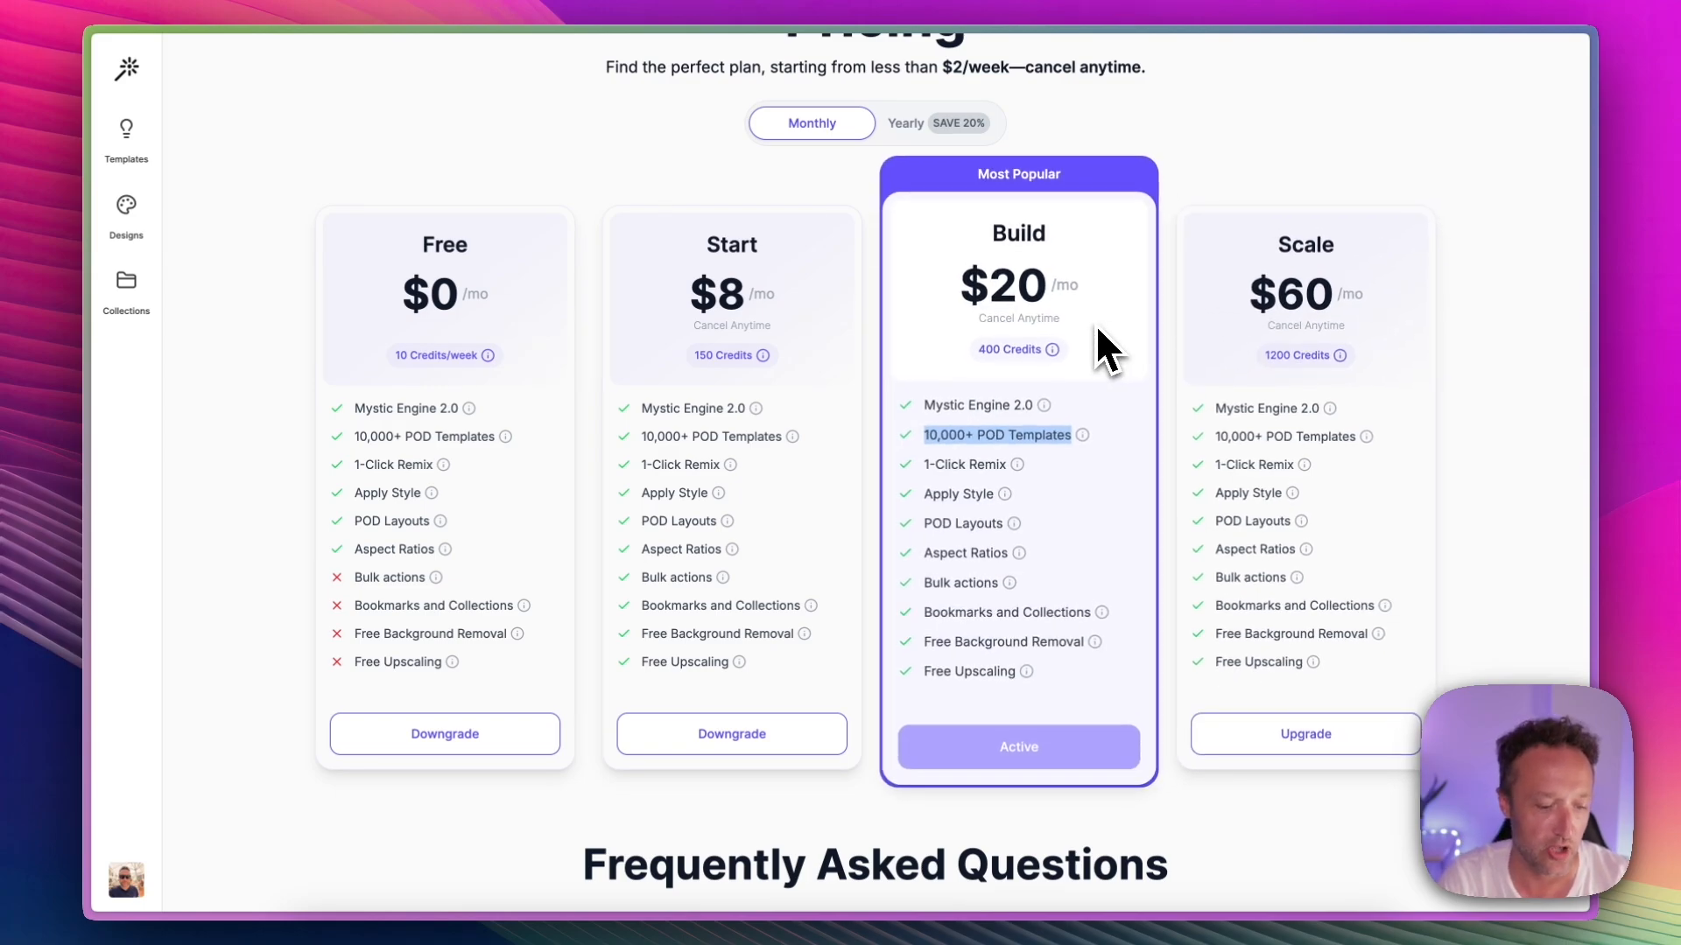
scroll(1104, 351, up, 3)
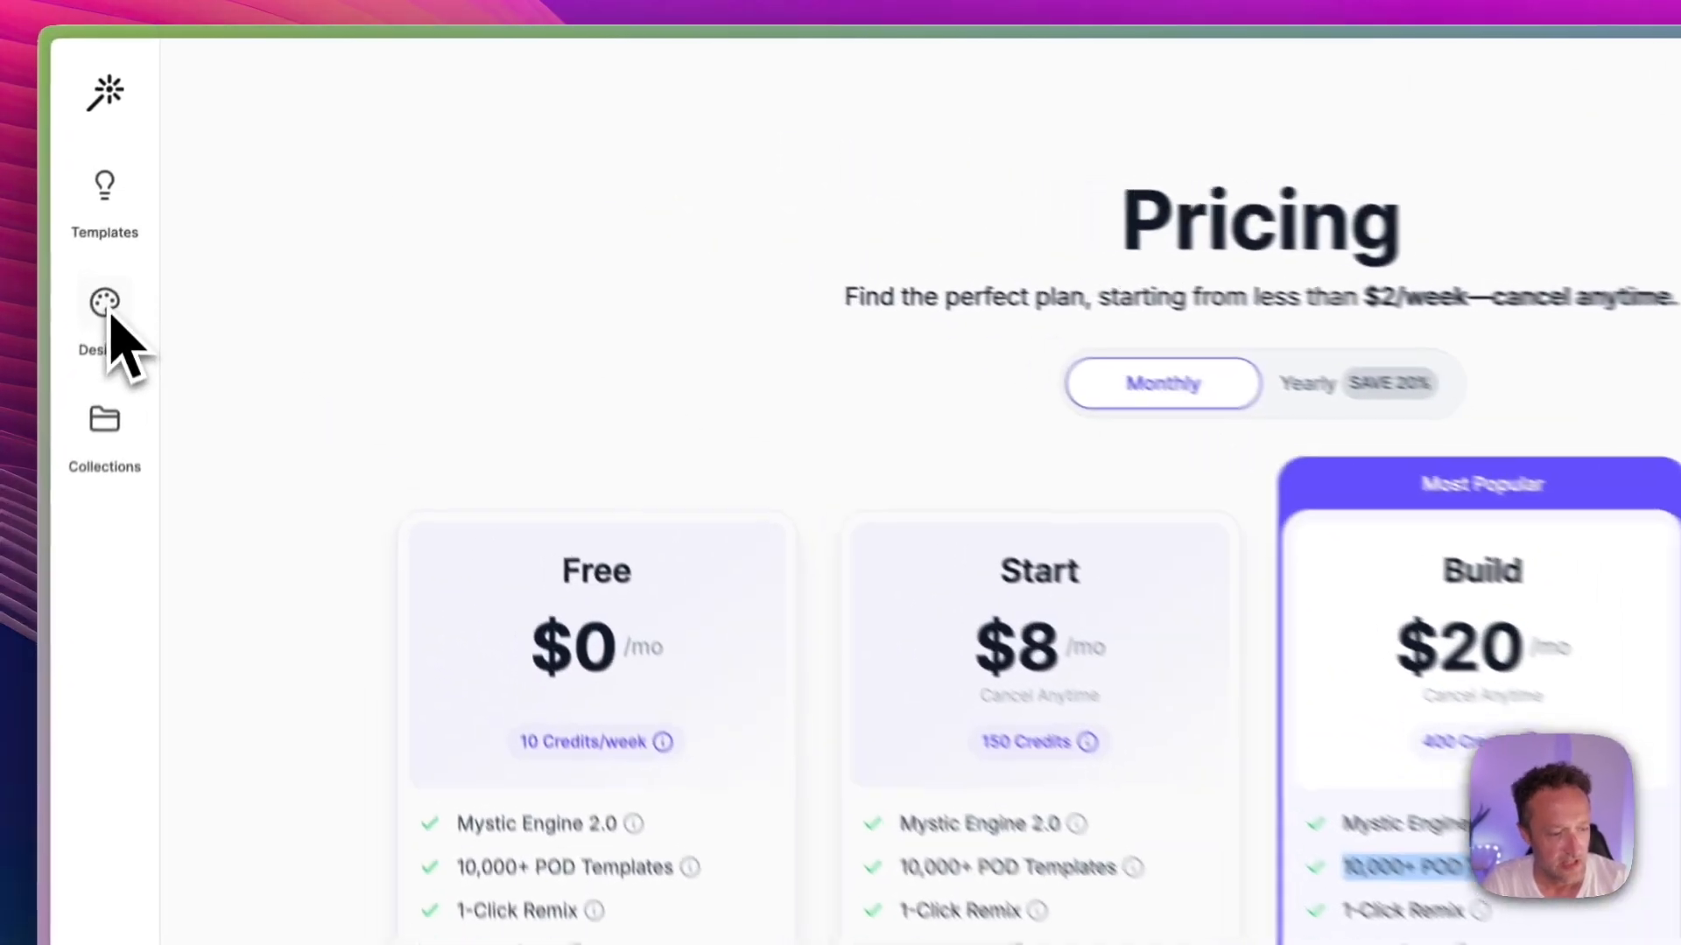
Step: Browse My Designs and open a watercolor Estepona street design with bougainvillea and hanging flower pots
click(129, 218)
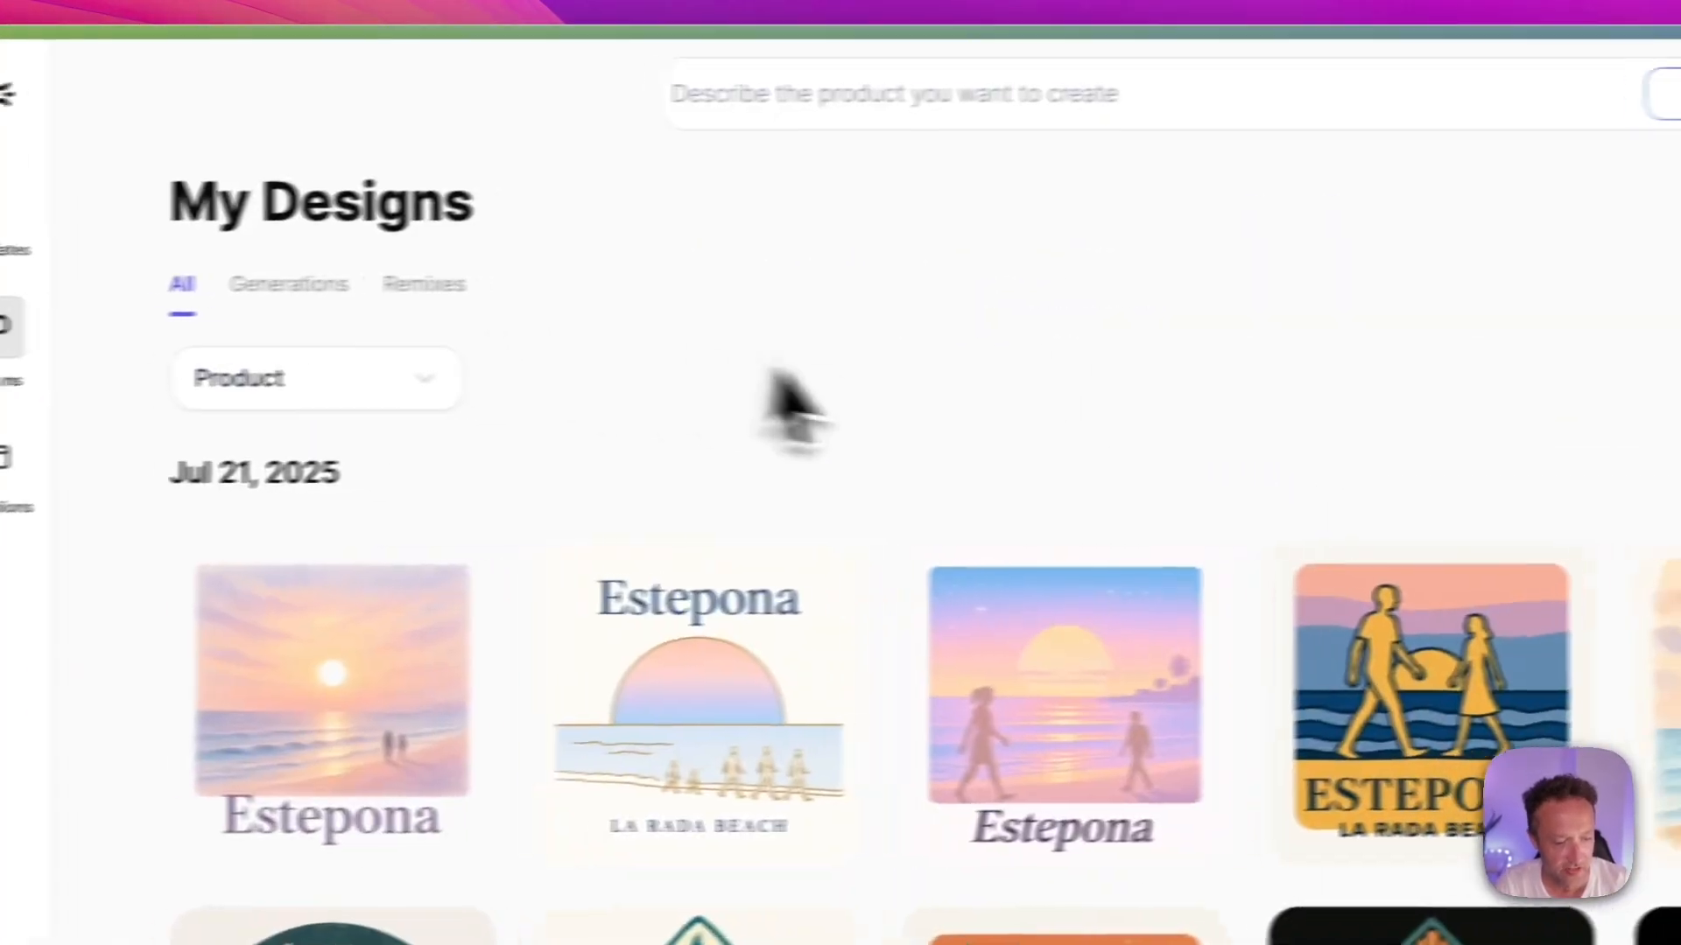
scroll(775, 376, down, 10)
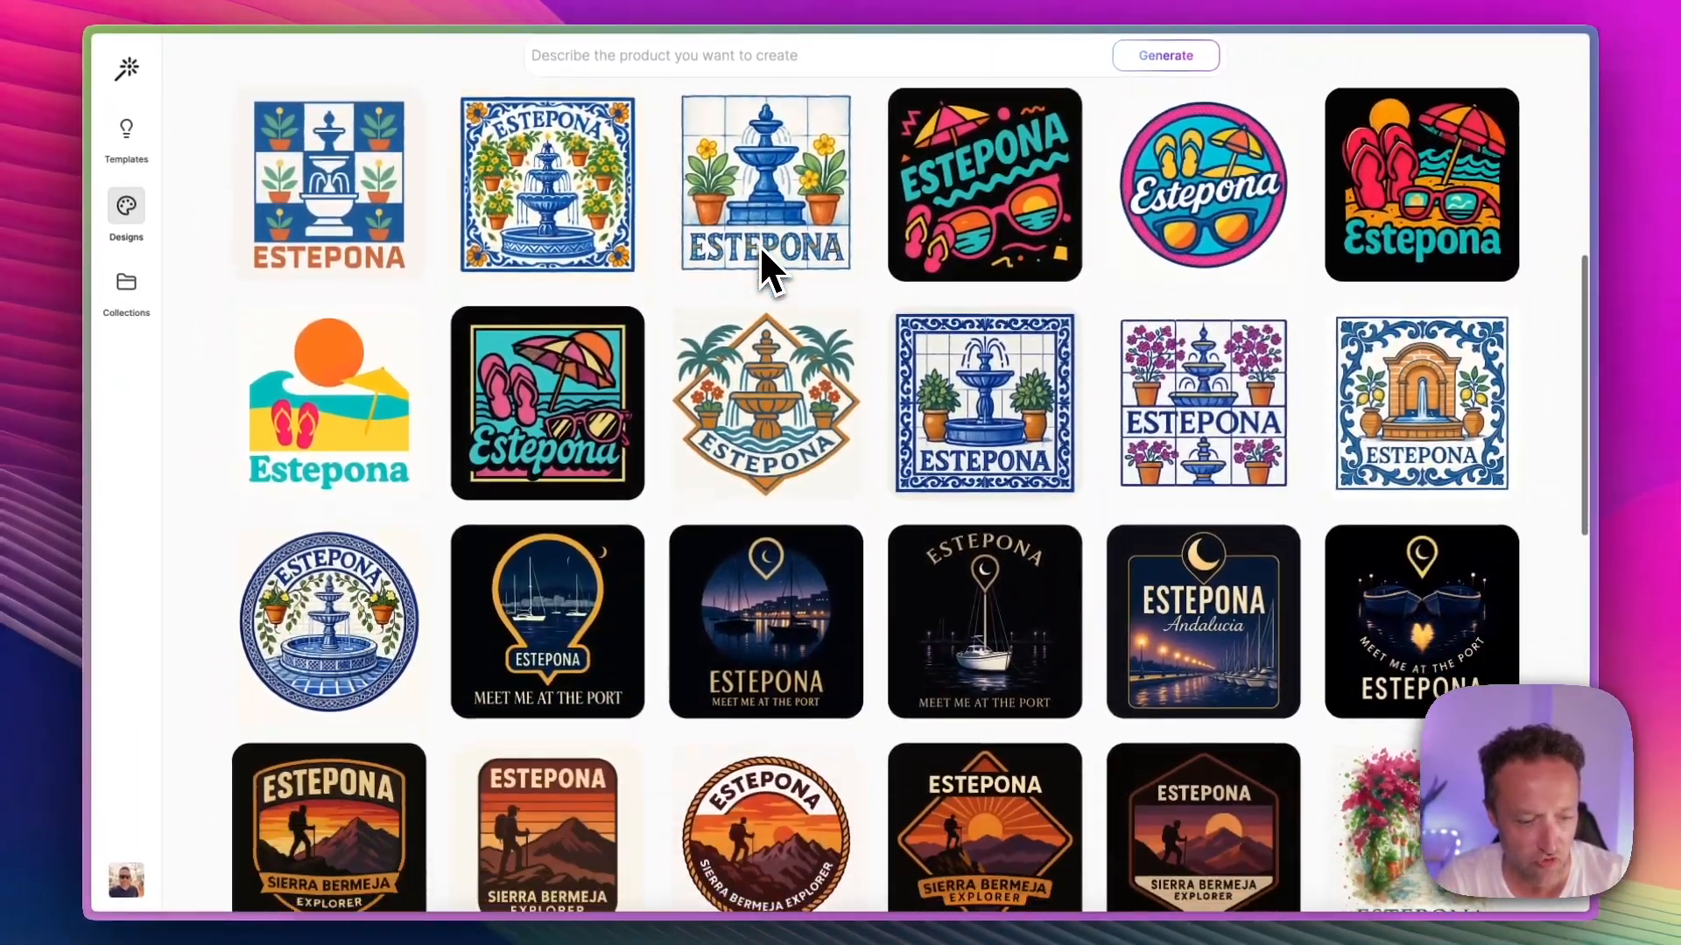
scroll(760, 250, down, 5)
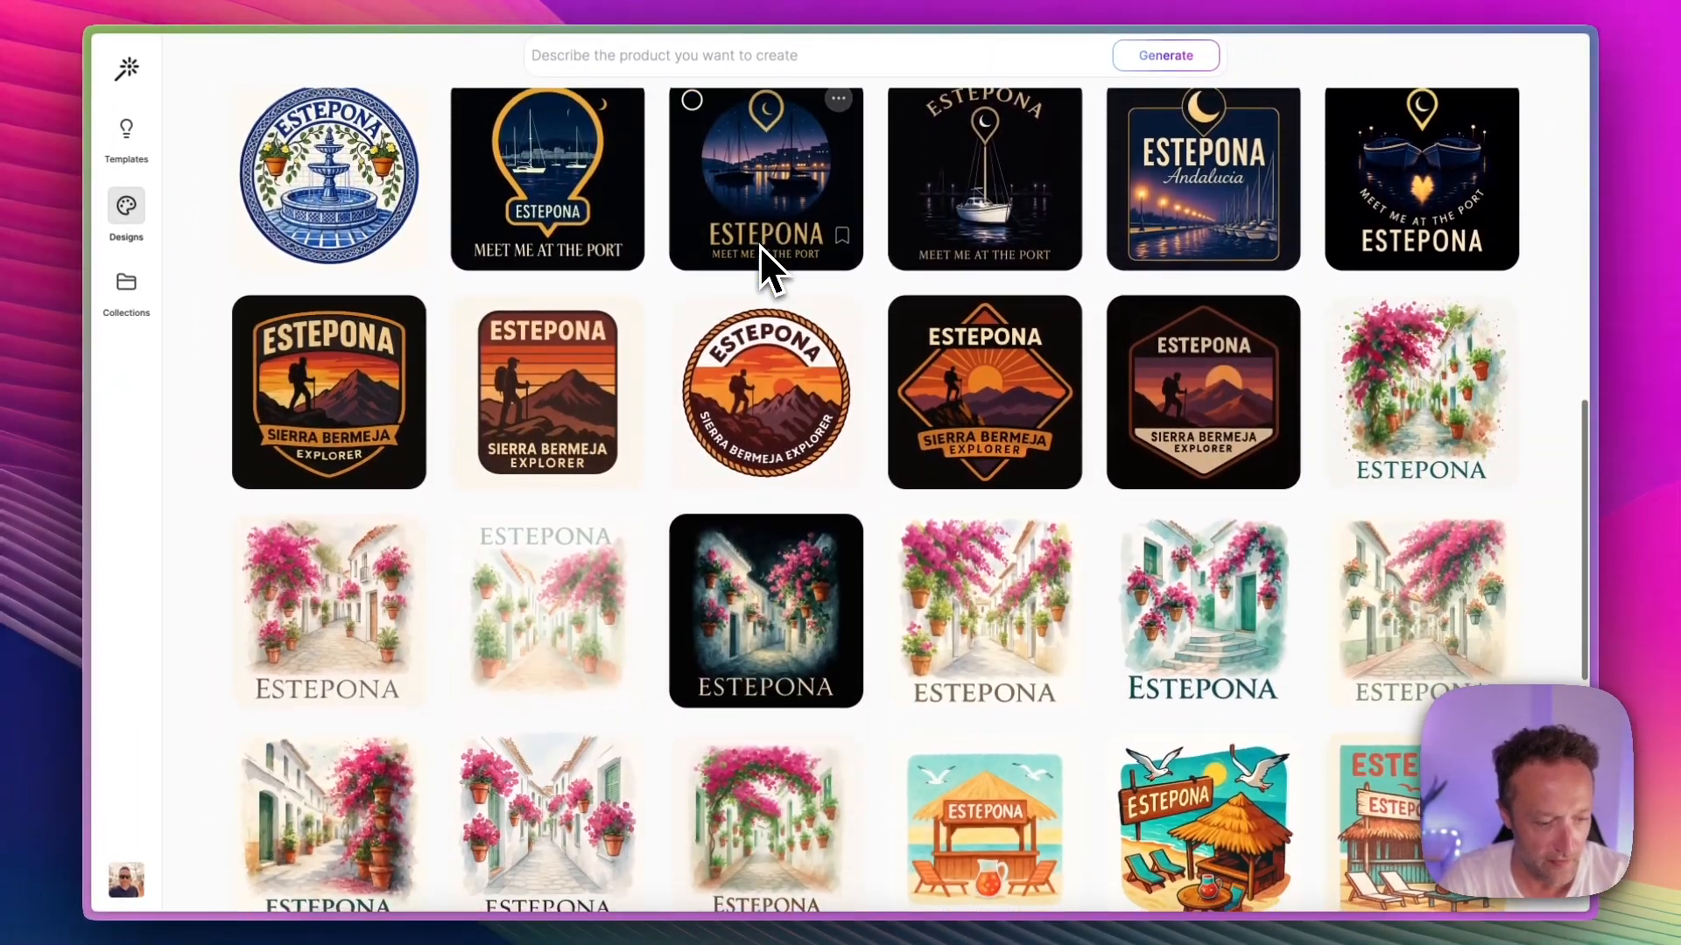
scroll(759, 245, down, 3)
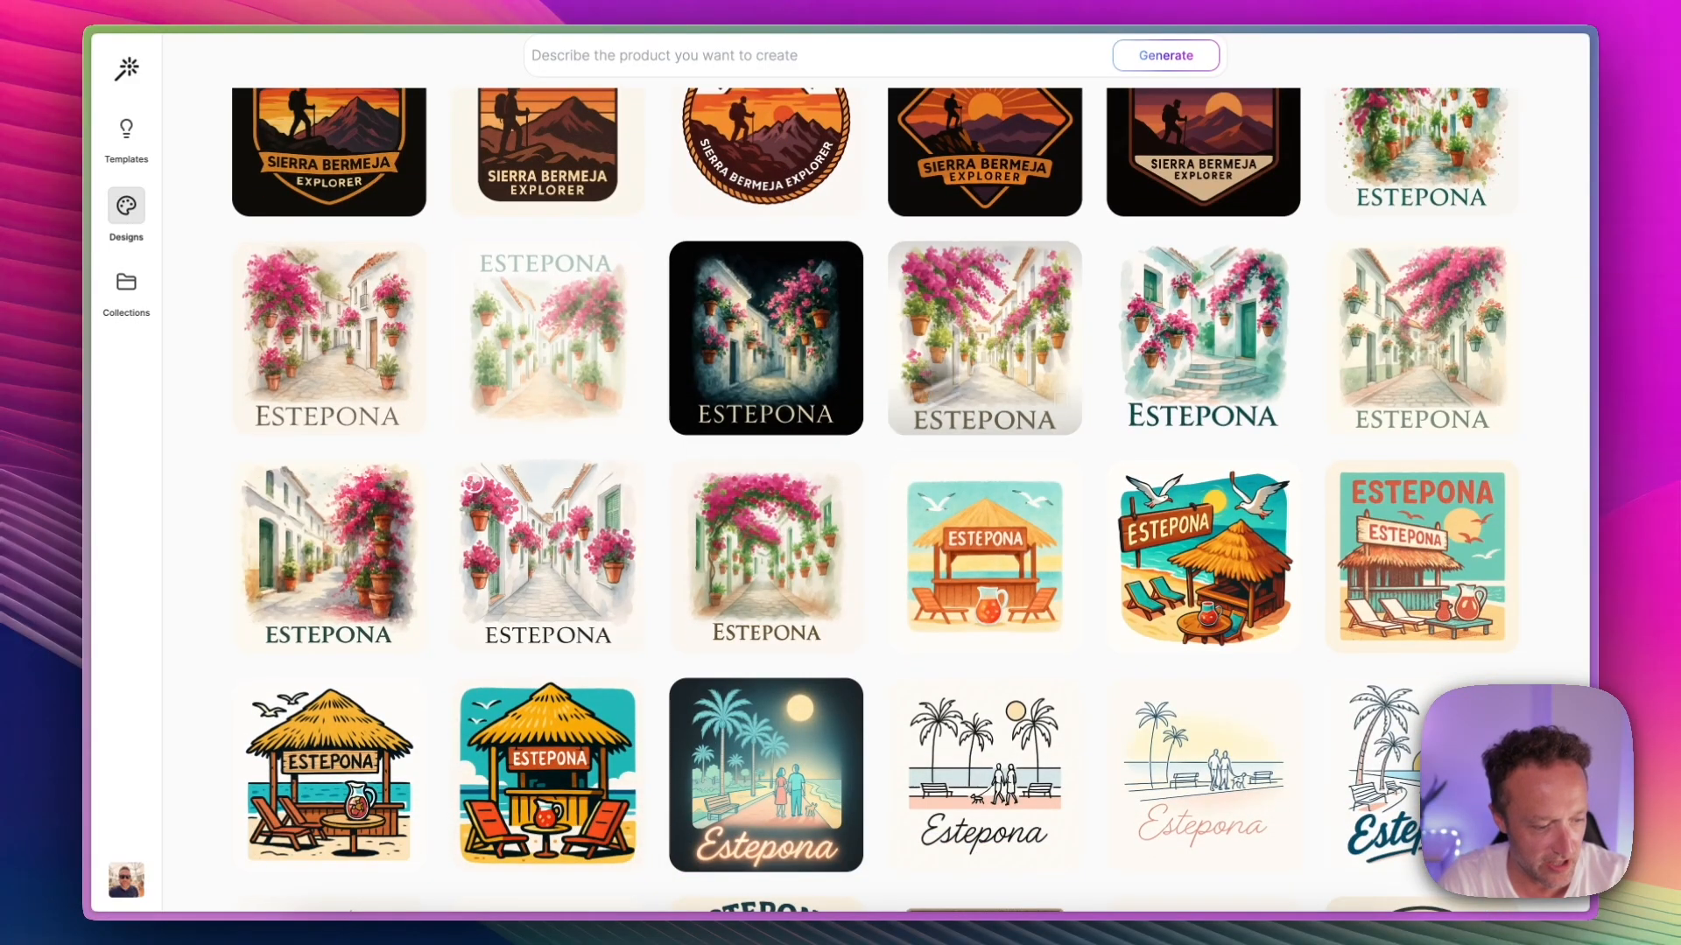
scroll(666, 455, down, 1)
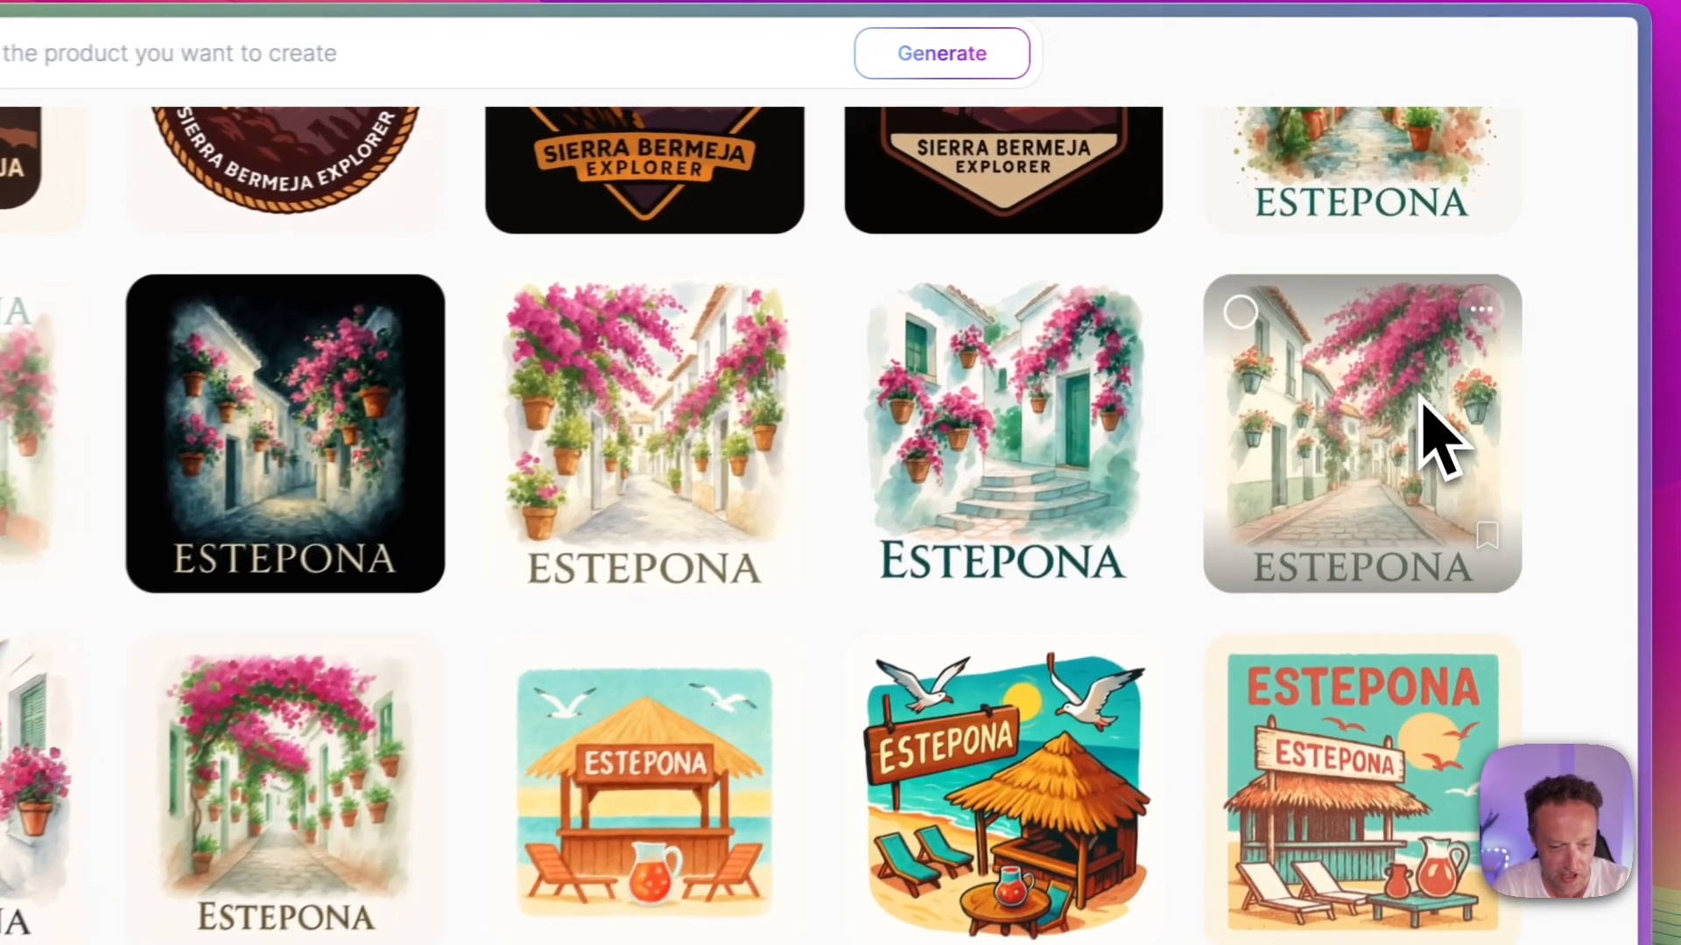
click(1178, 337)
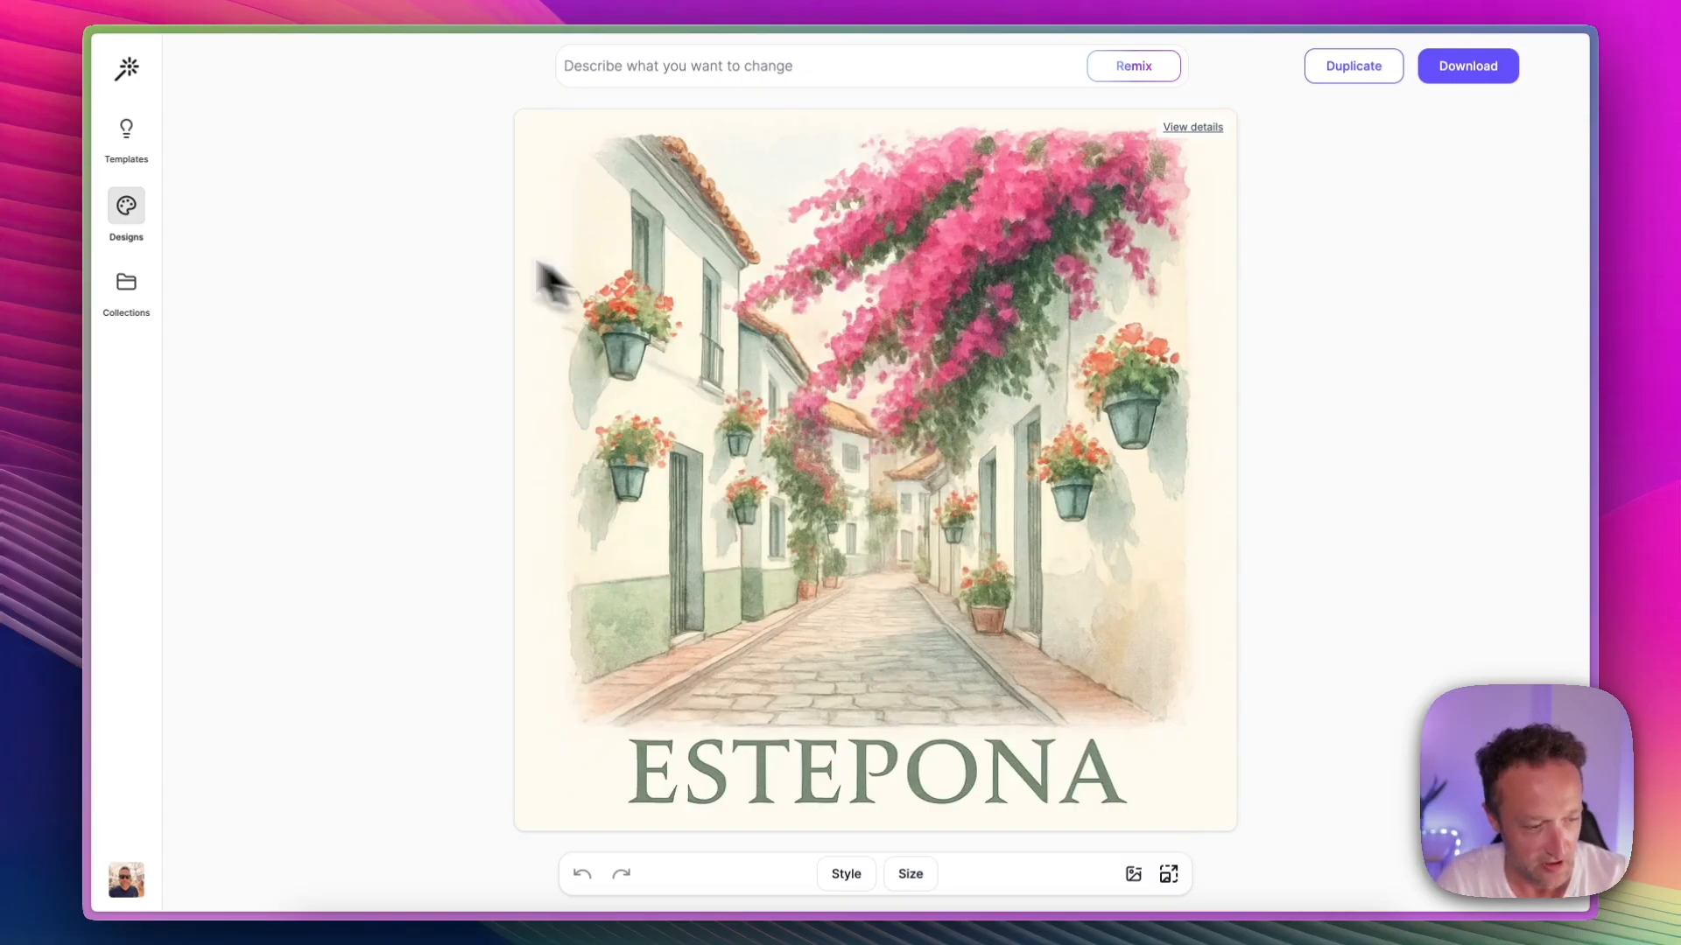
Step: Return to My Designs and open the black Estepona design with the beach umbrella, flip-flops and sunglasses
click(129, 218)
scroll(942, 365, down, 5)
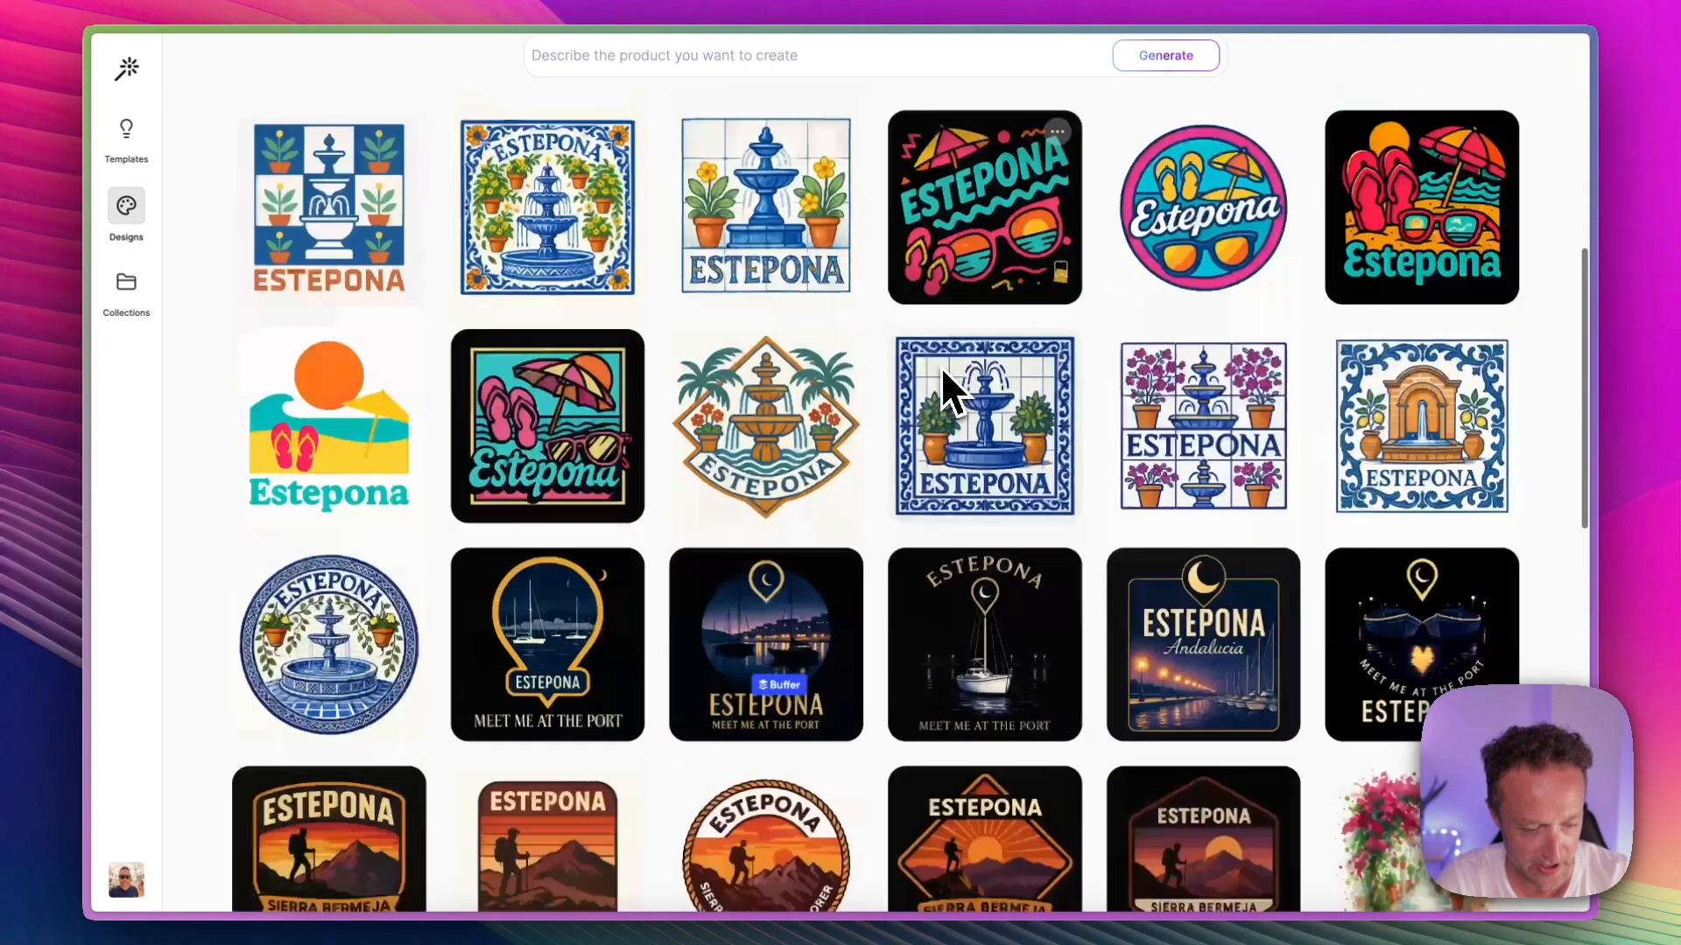
scroll(942, 366, up, 5)
scroll(941, 366, down, 3)
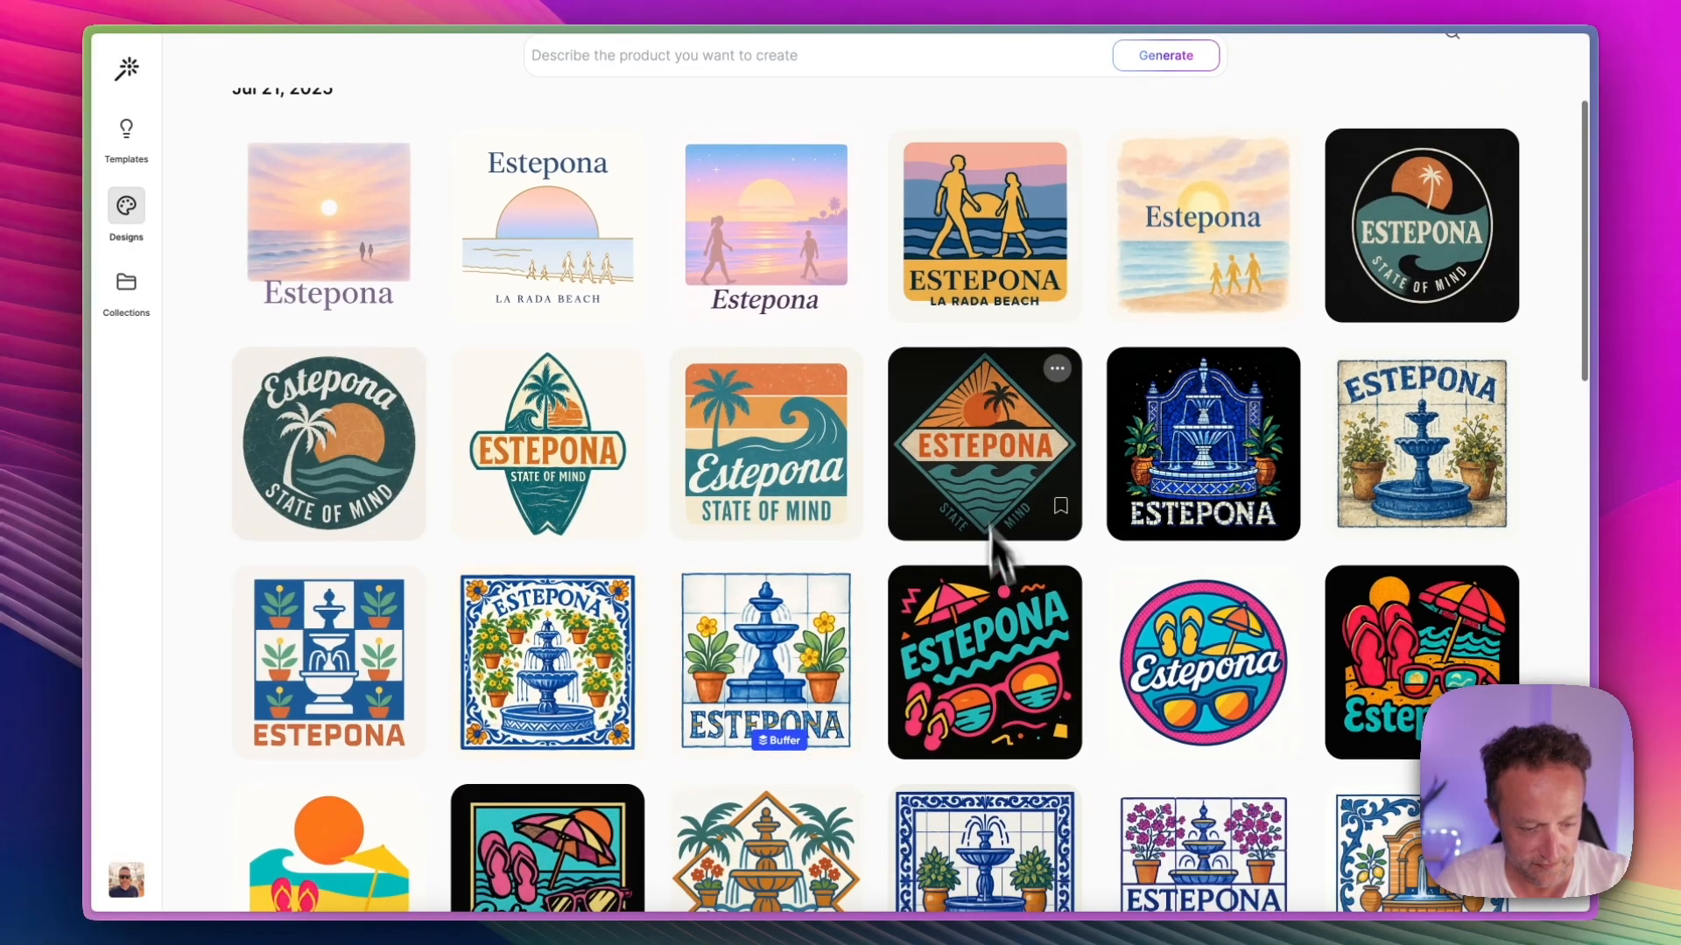
click(1005, 617)
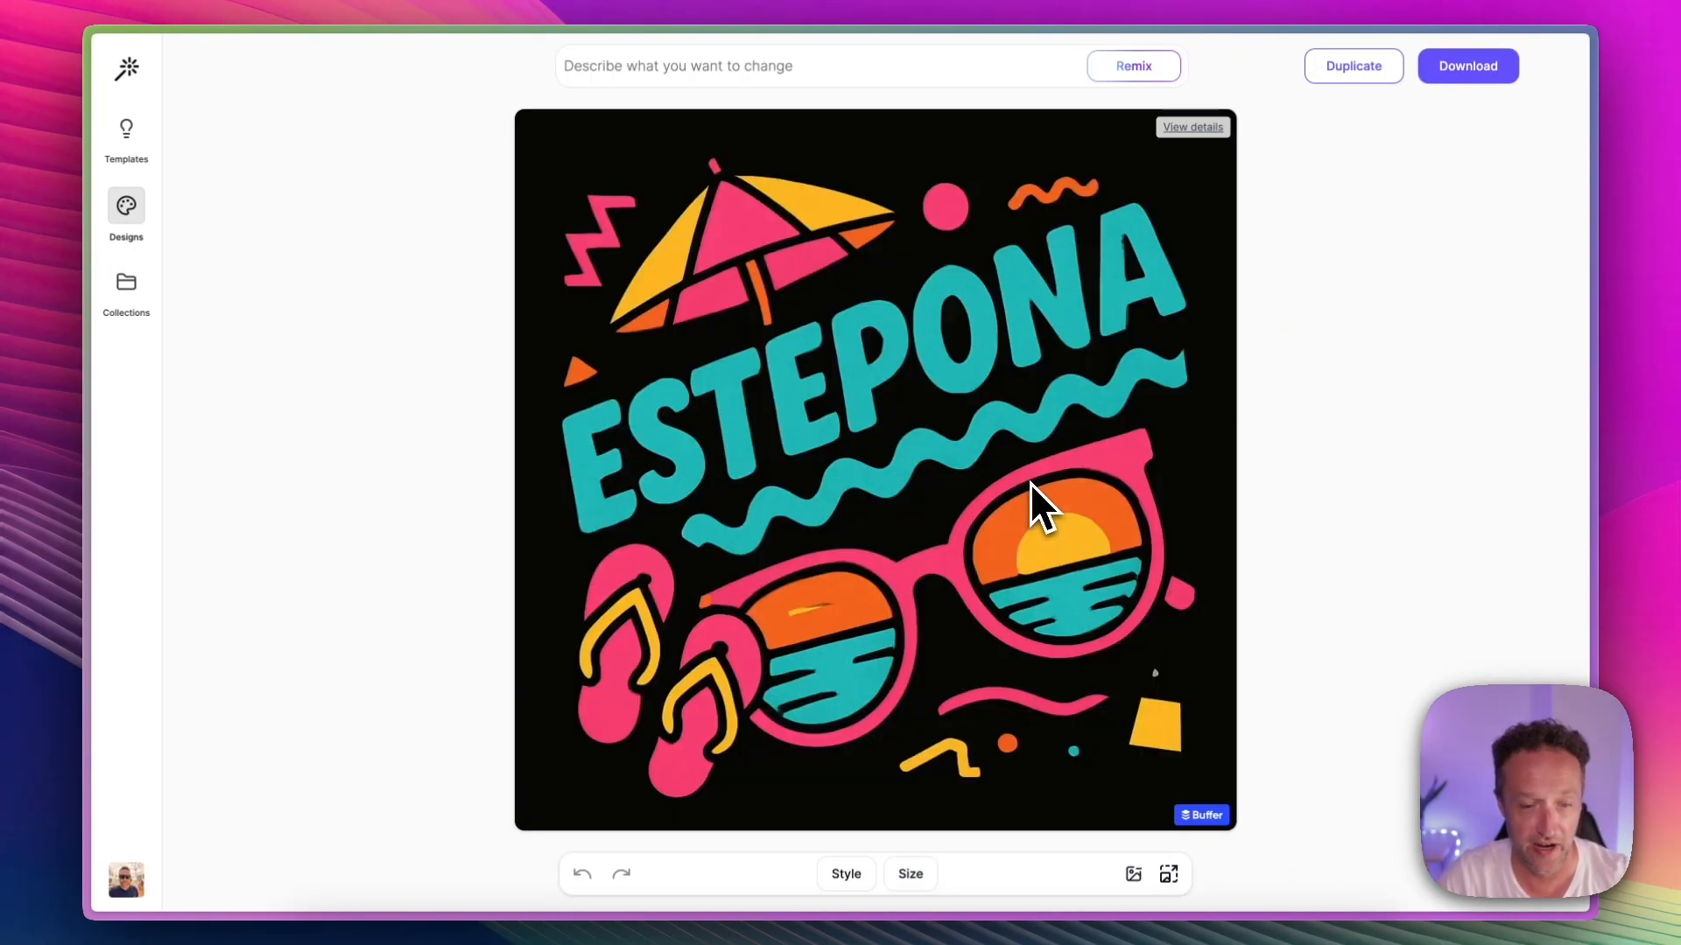
Step: Open the shield-shaped Sierra Bermeja Explorer design on black from My Designs and remove its background
click(128, 210)
scroll(666, 273, down, 6)
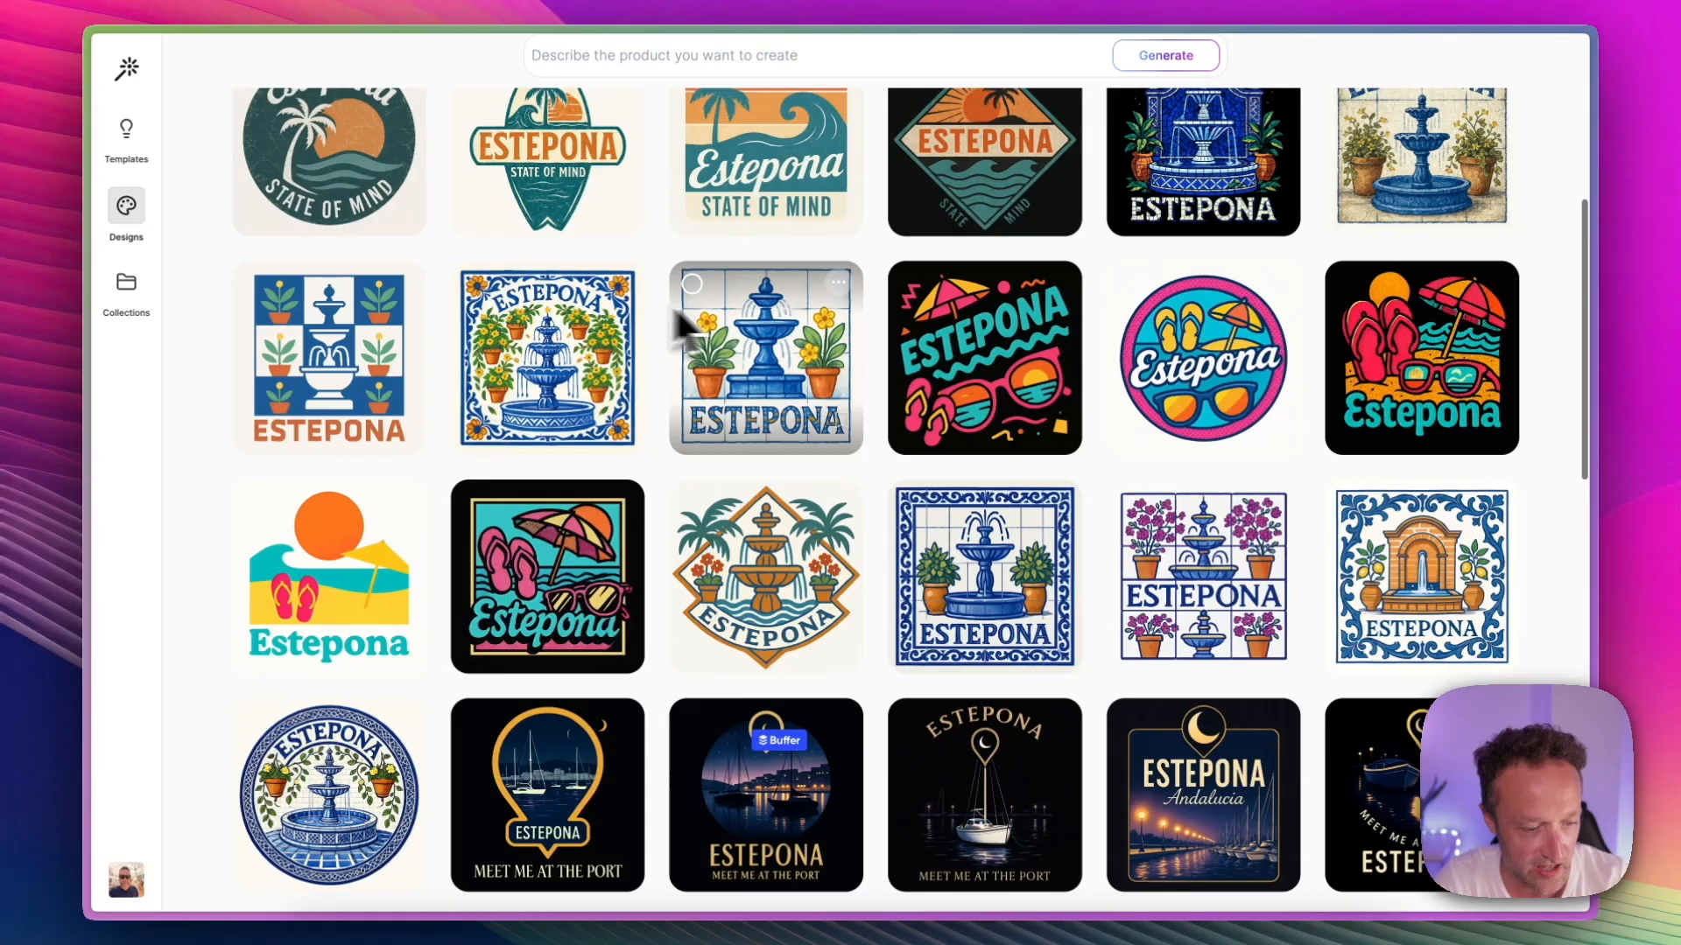
scroll(780, 329, down, 6)
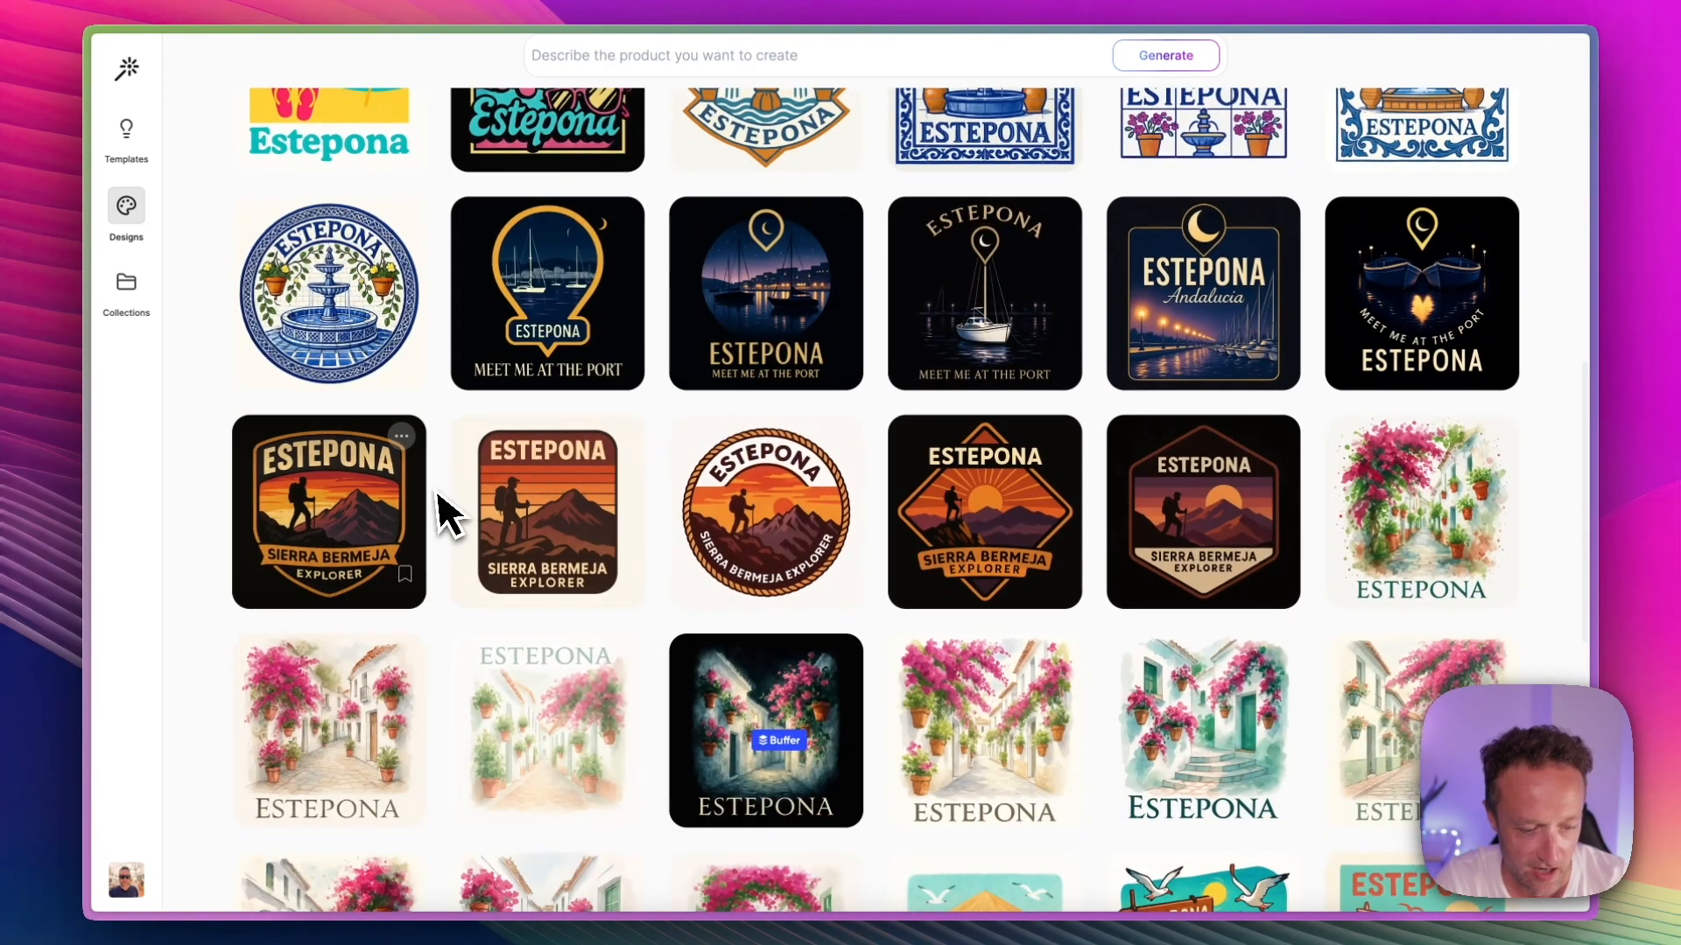
scroll(851, 487, down, 1)
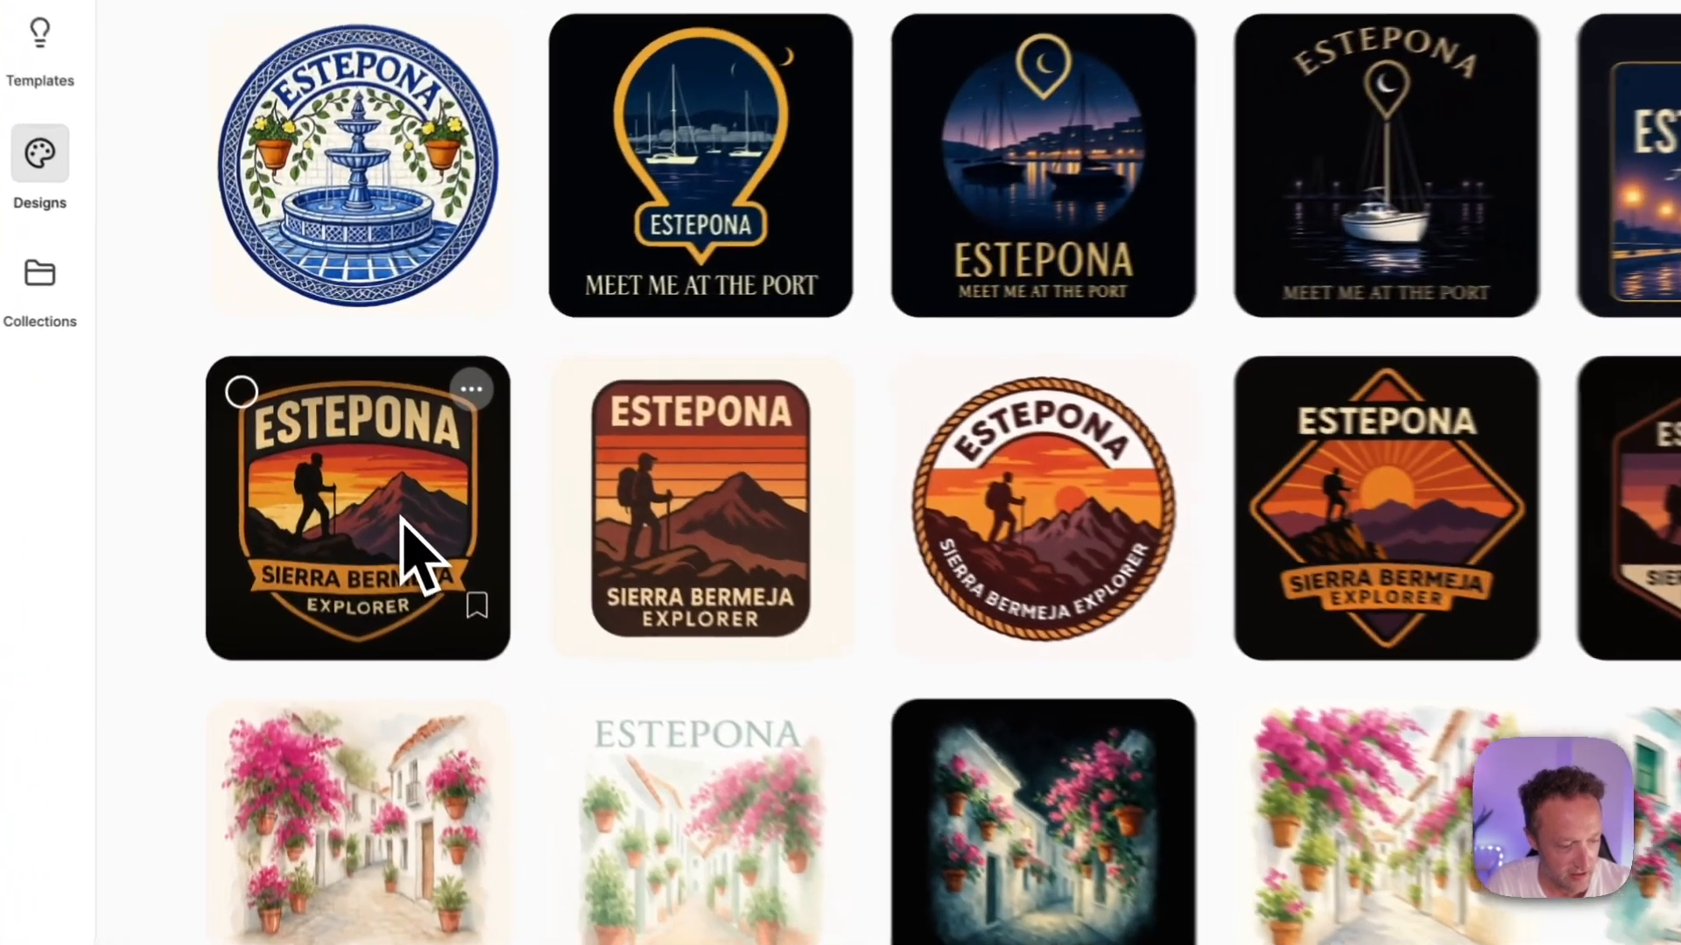
click(403, 518)
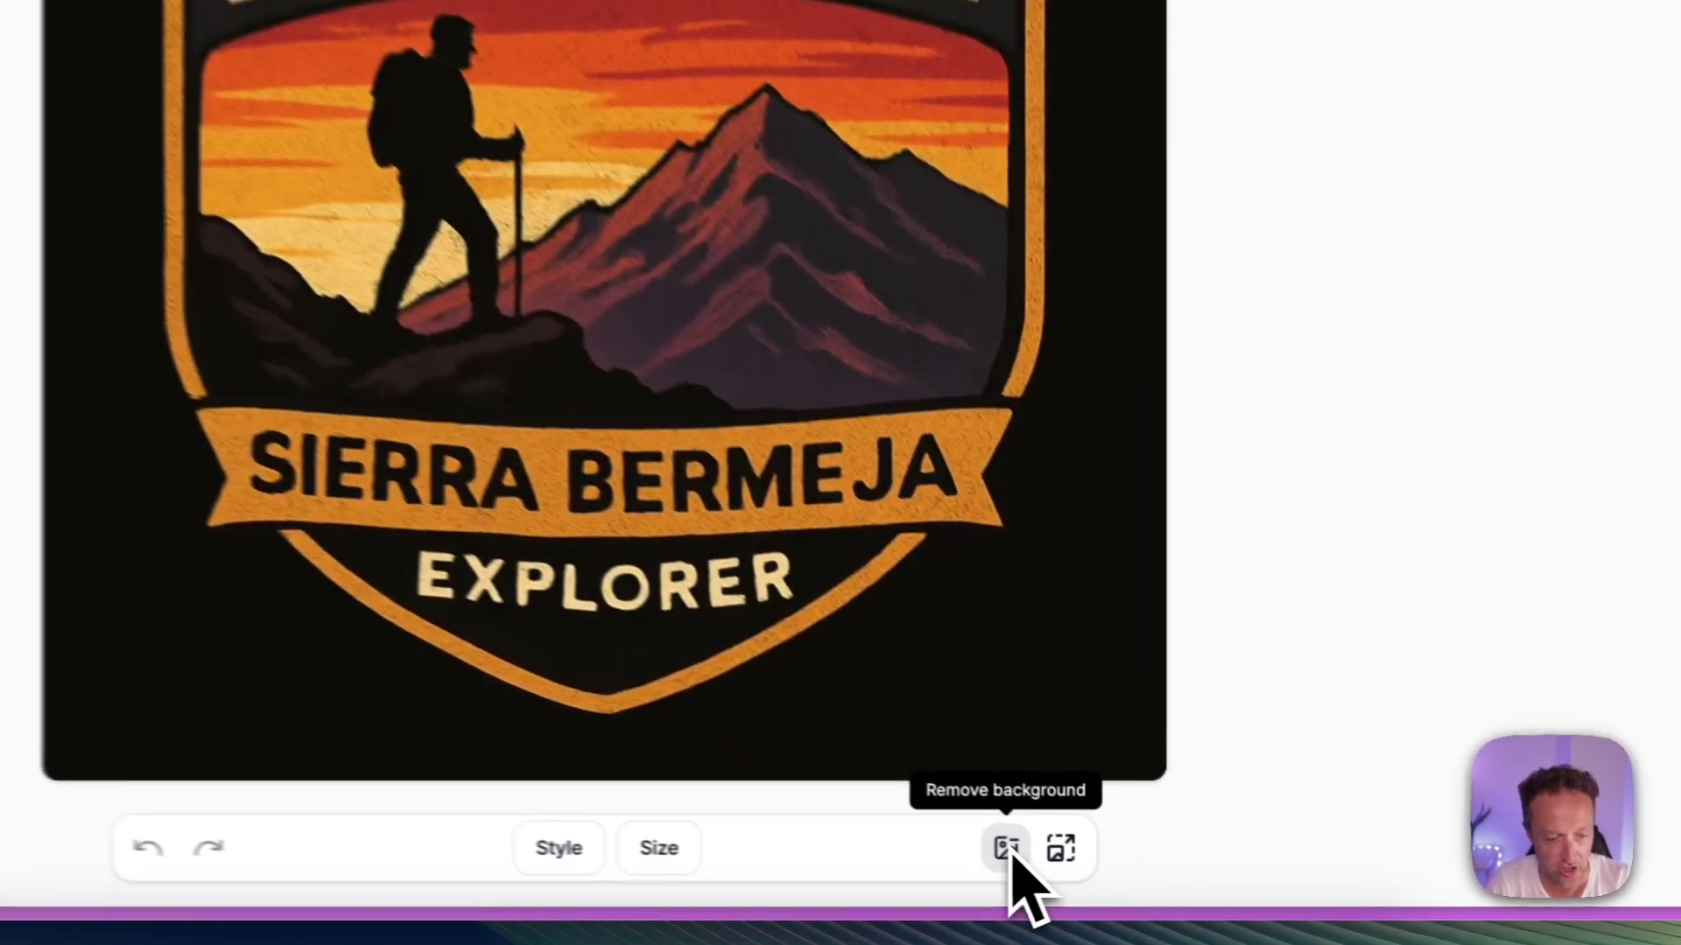
click(1133, 874)
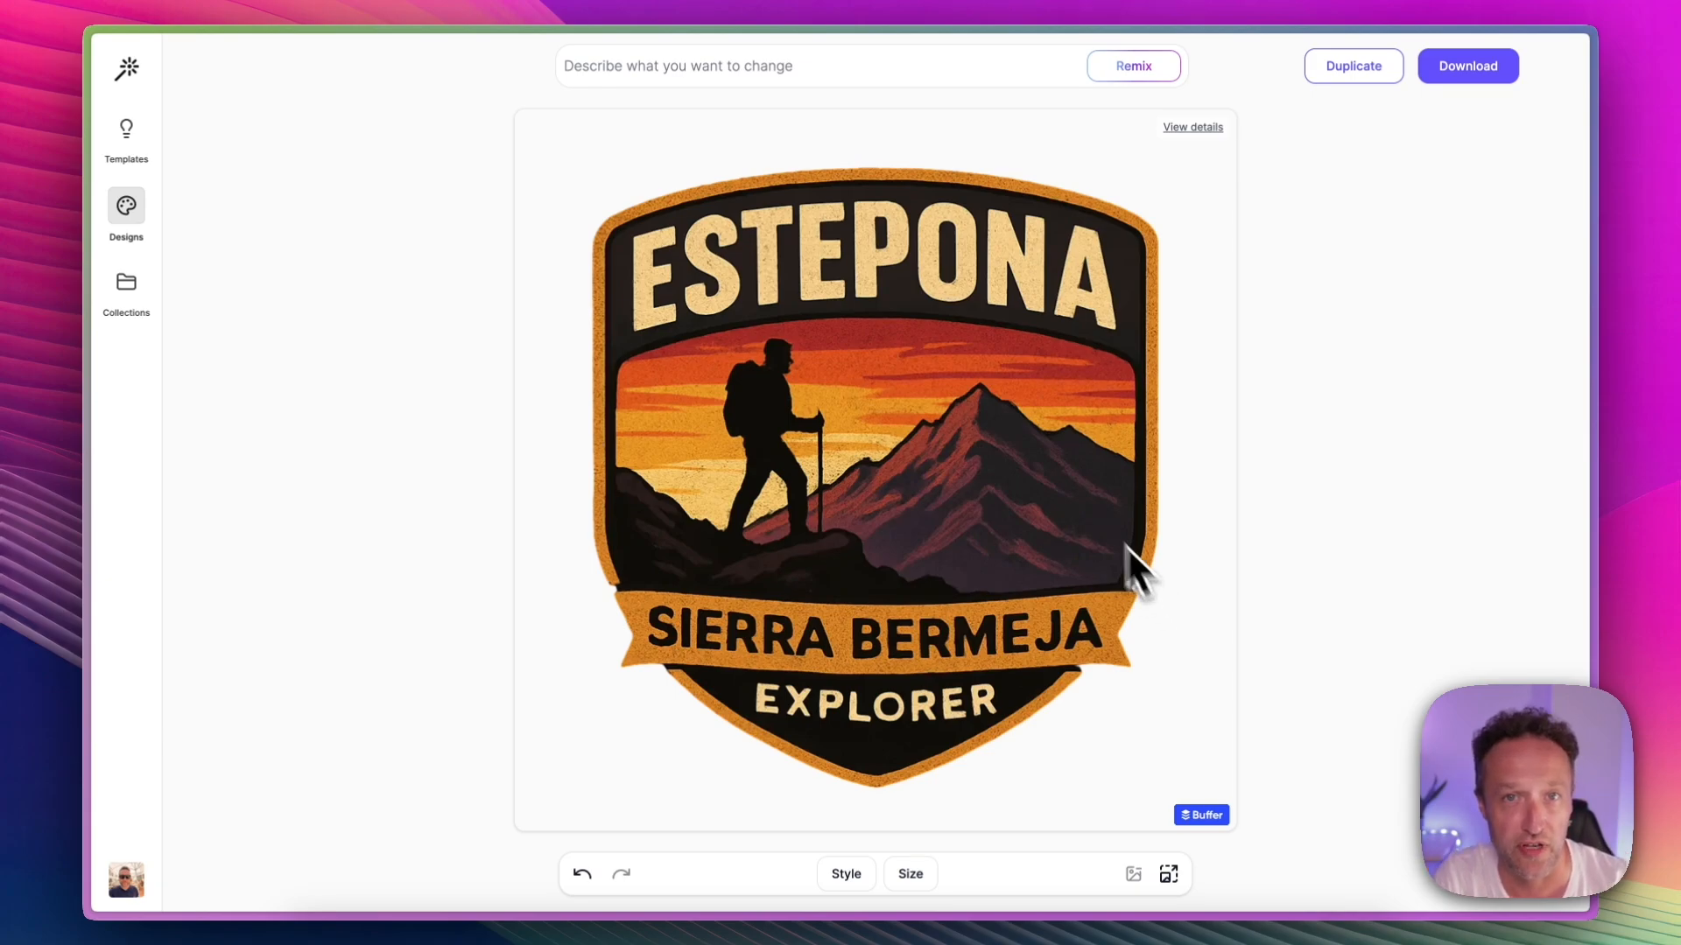
Step: Return to My Designs and look through the whole Estepona collection down to the Espetos & Chill designs
click(131, 205)
scroll(769, 286, down, 2)
scroll(784, 289, down, 15)
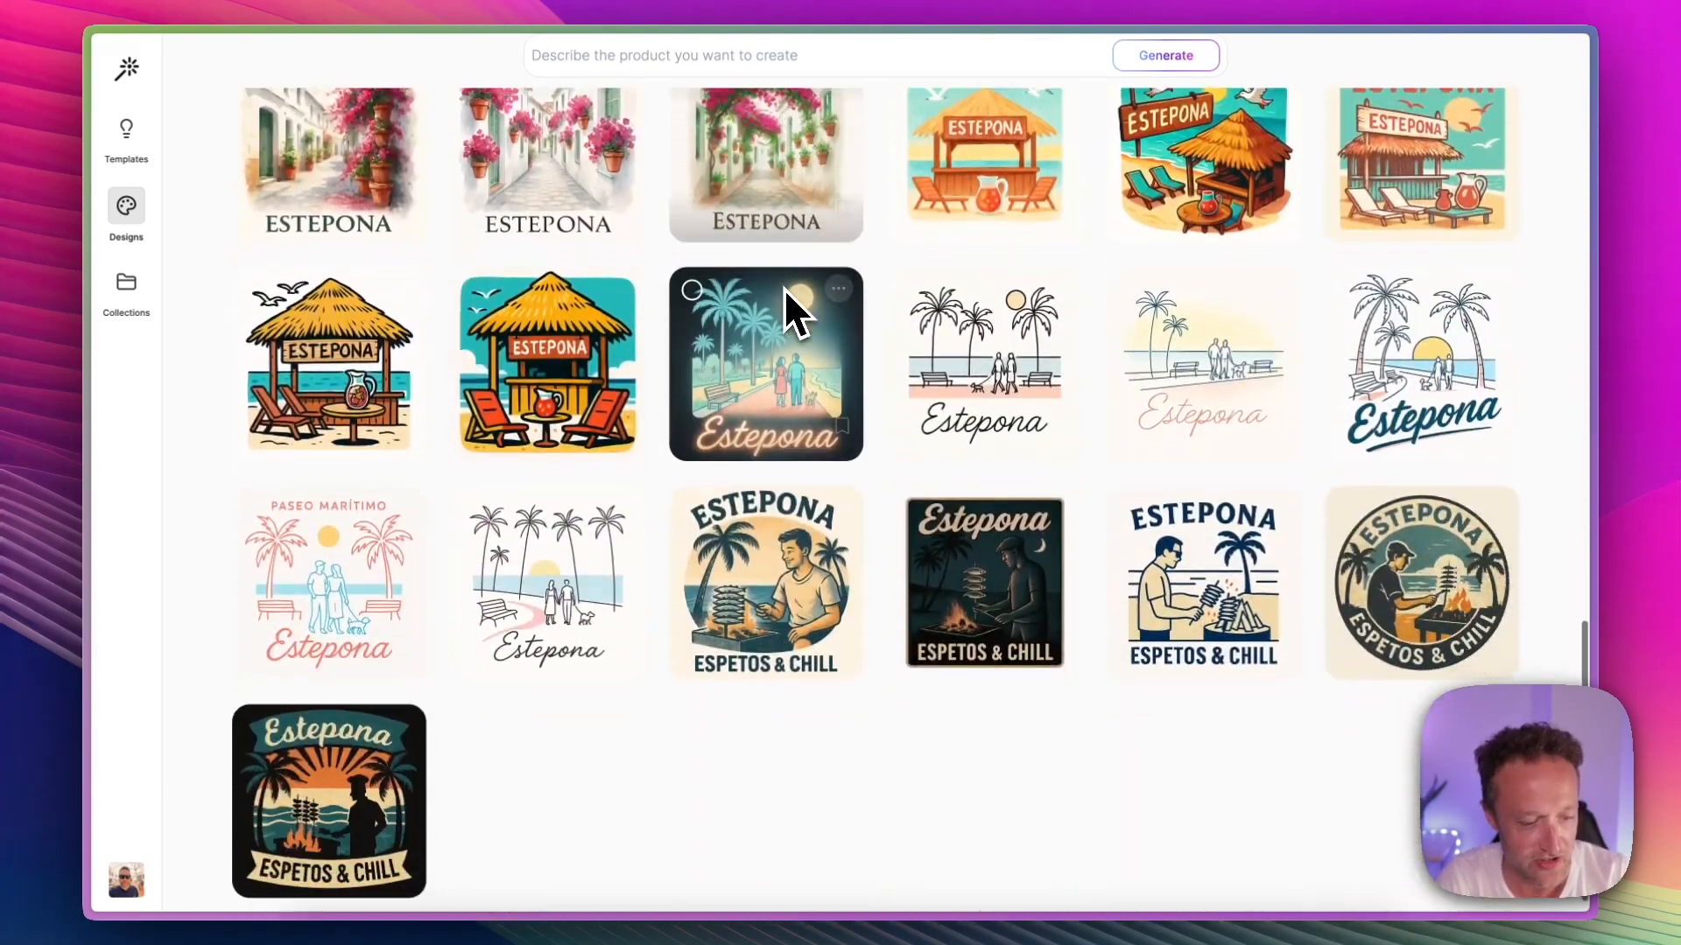
scroll(784, 287, up, 15)
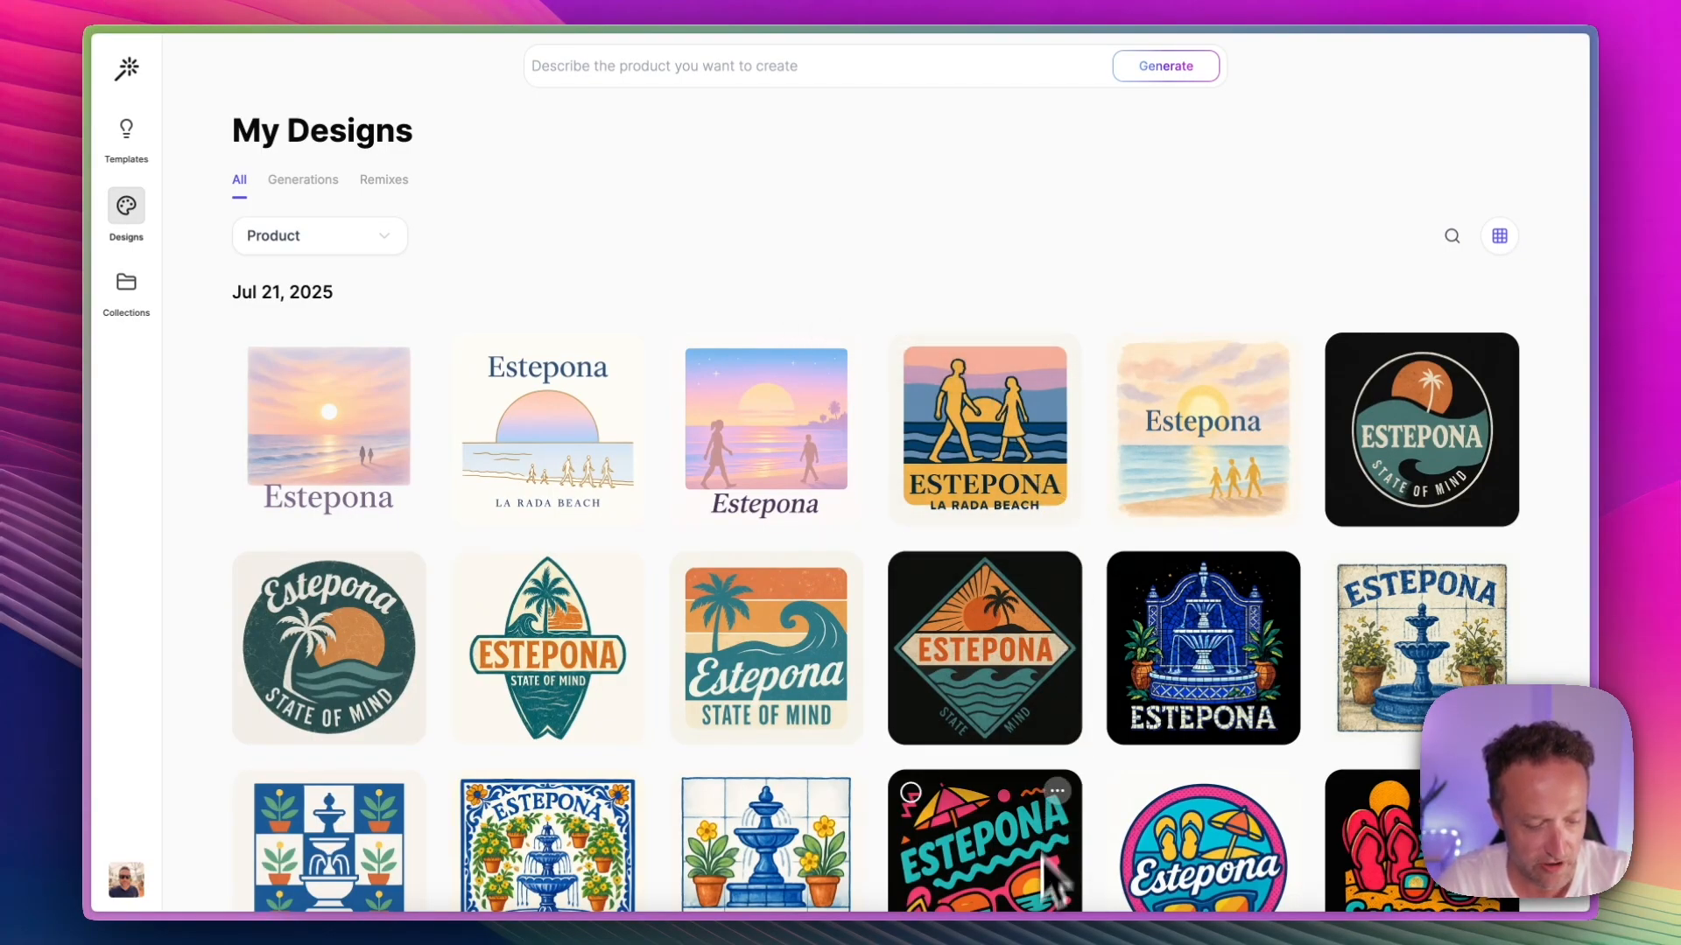
Step: Switch to ChatGPT and review the request for 10 Estepona-inspired t-shirt ideas, including its wording on high-res transparent outputs
click(1038, 910)
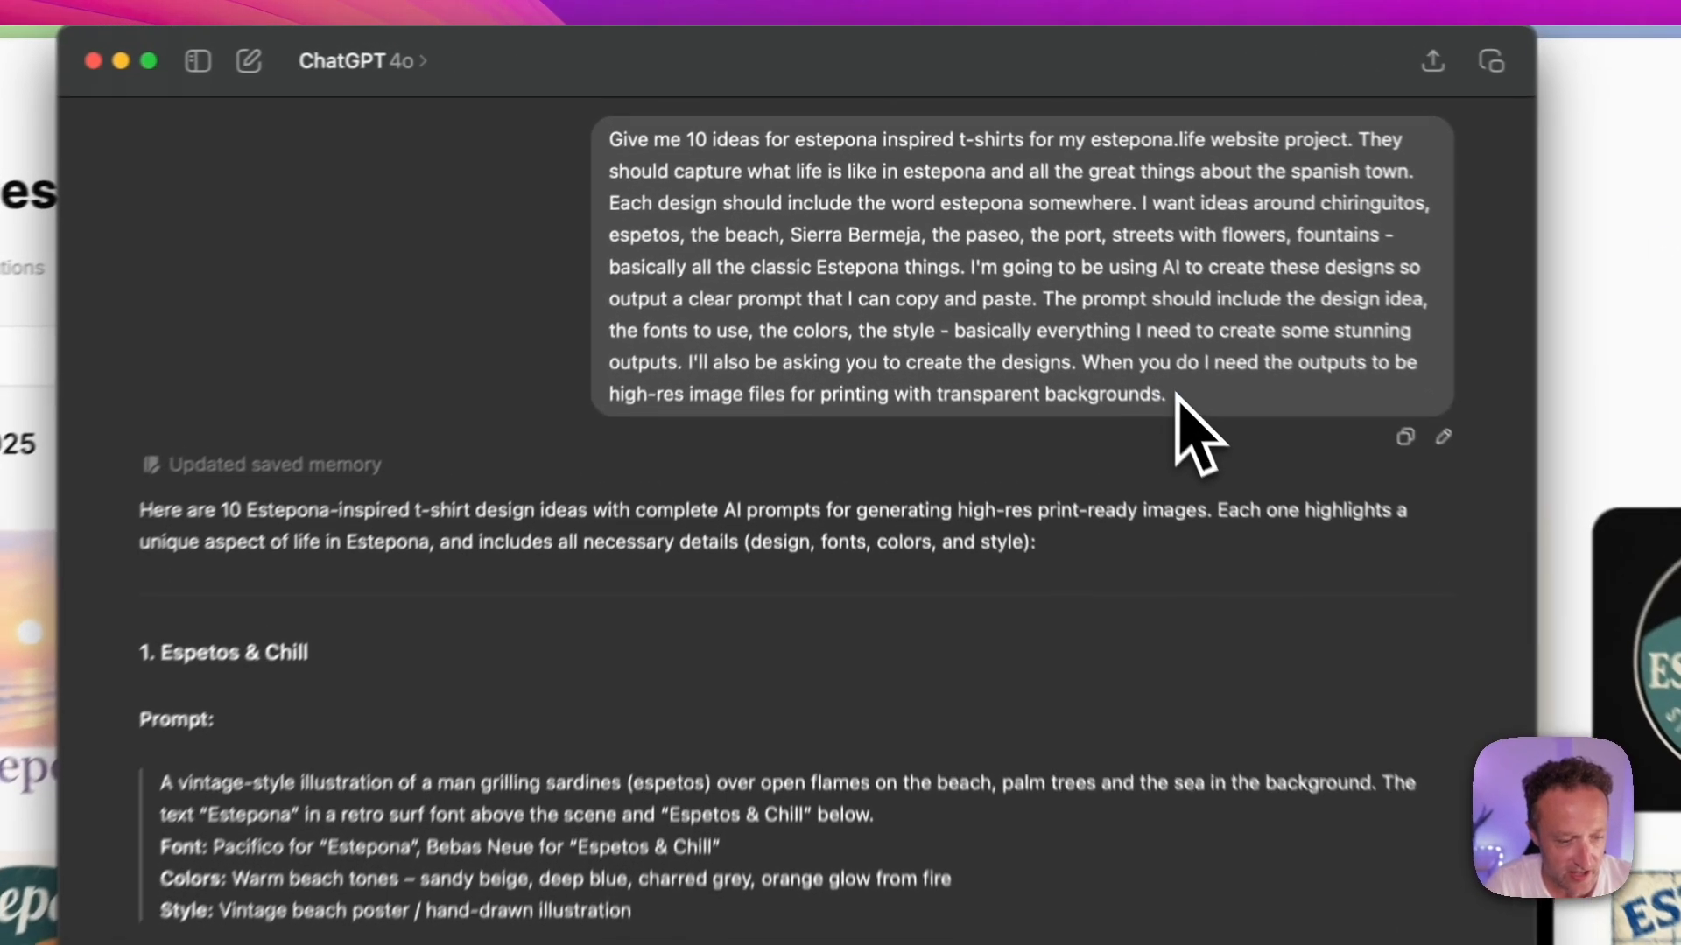
drag(1173, 395, 612, 144)
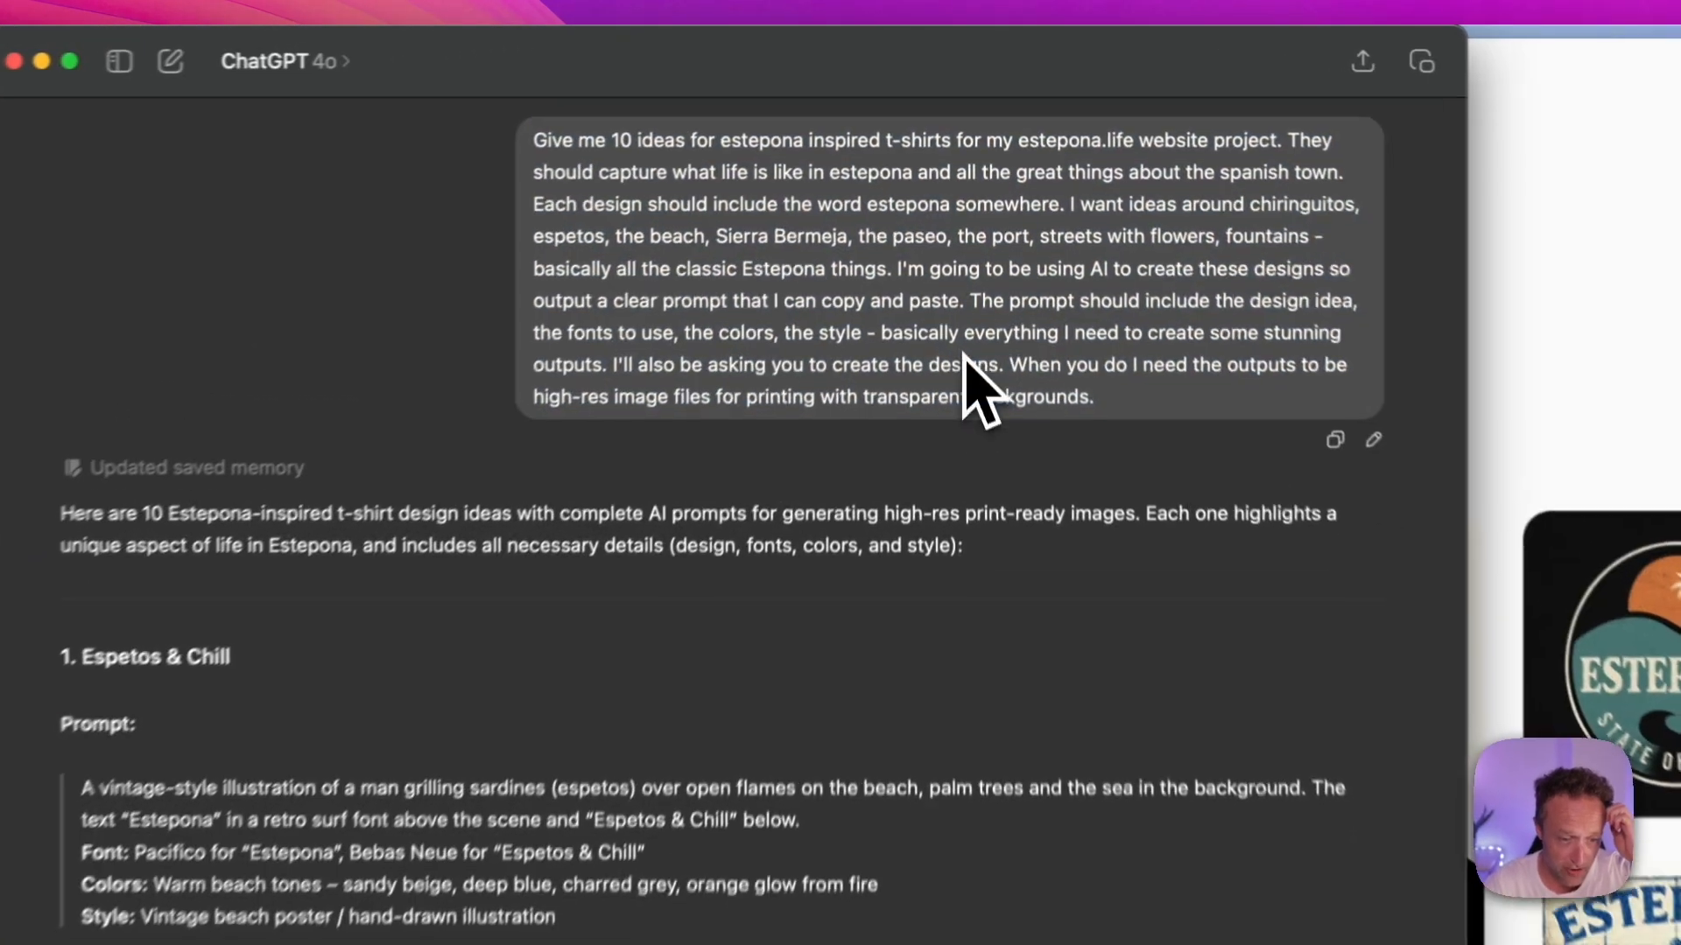
drag(1162, 401, 584, 364)
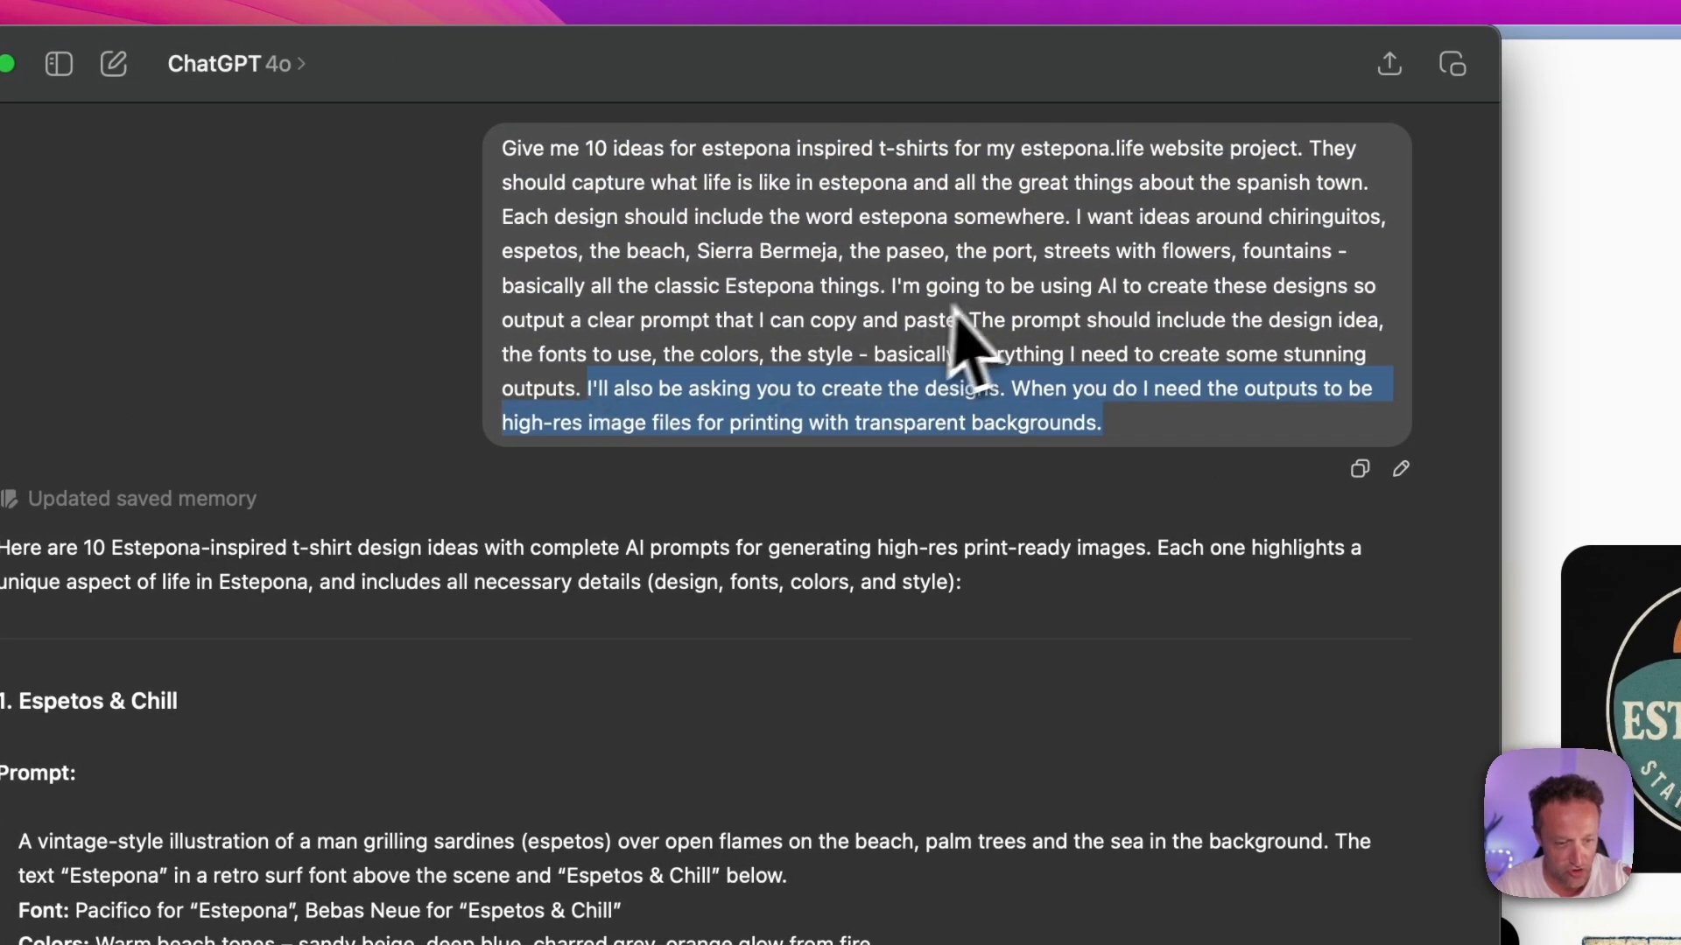
click(951, 311)
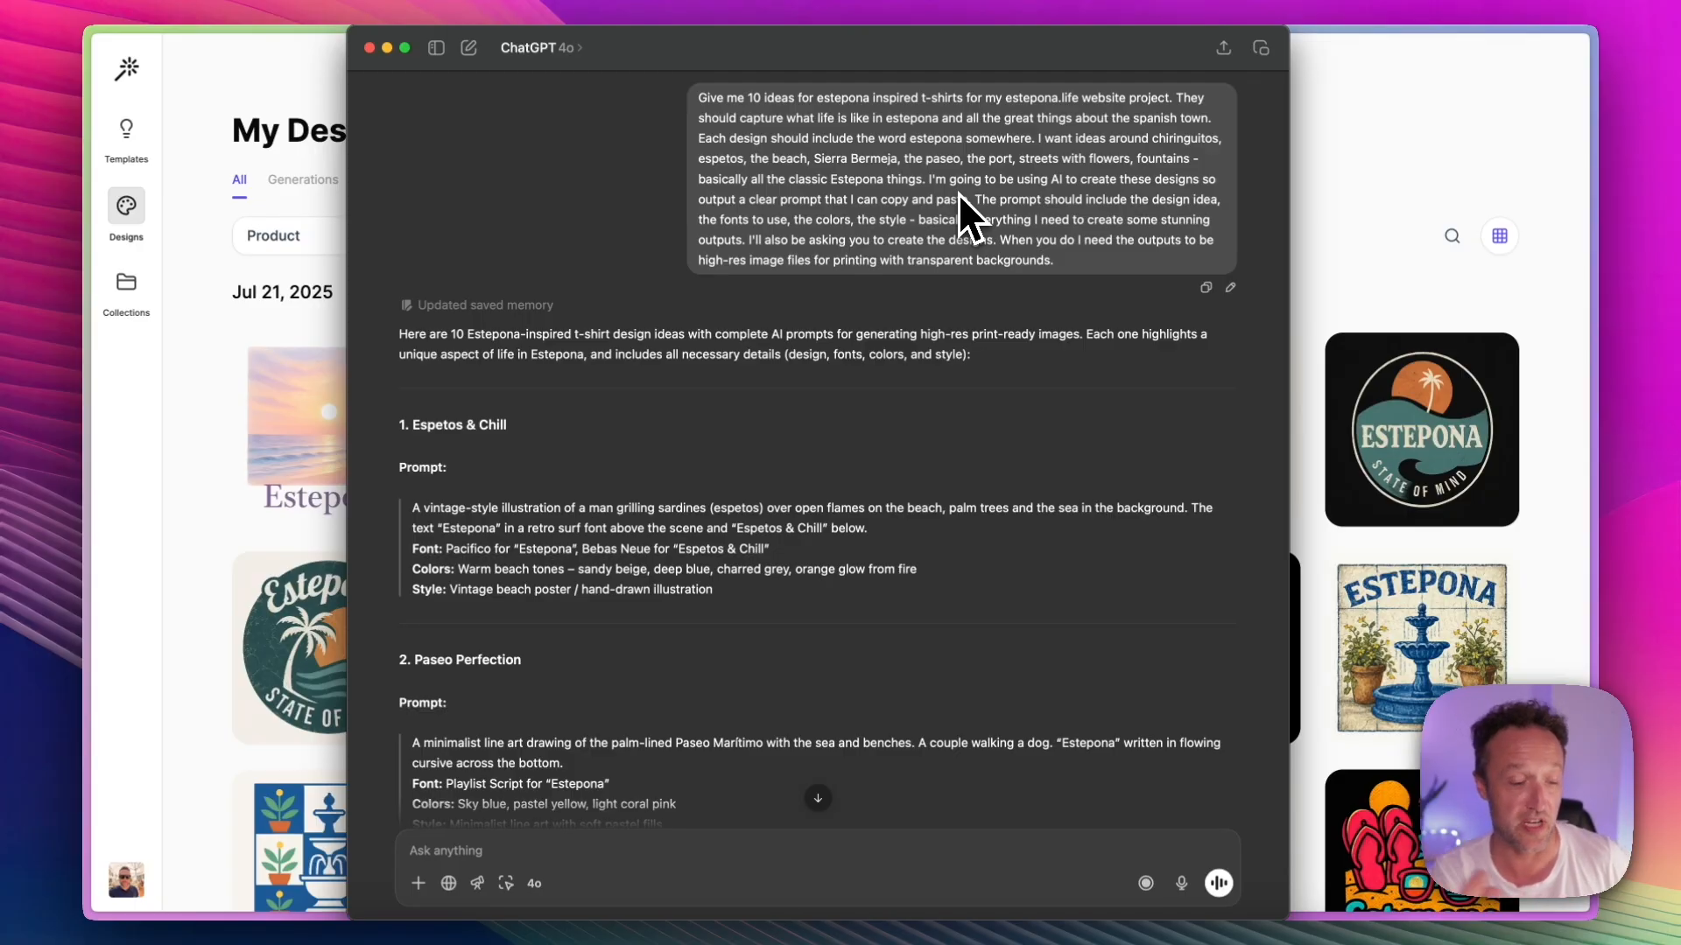
Step: Read through the generated t-shirt ideas and their prompts, from Espetos & Chill to Playa Time
scroll(1085, 394, down, 5)
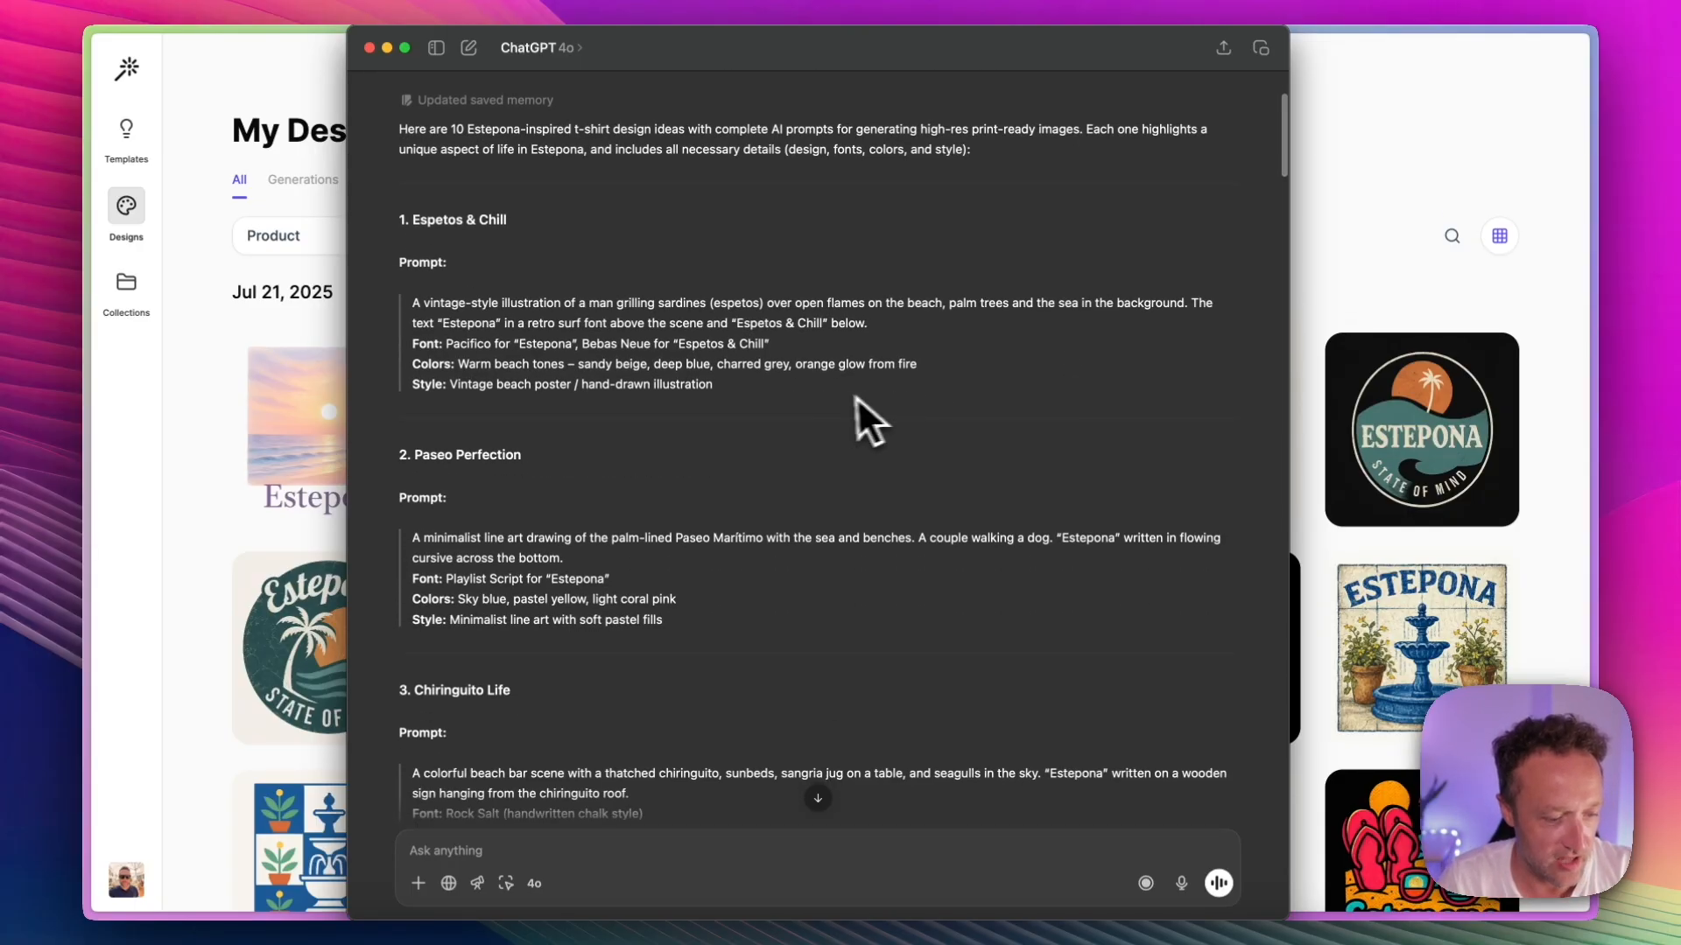
scroll(774, 386, down, 7)
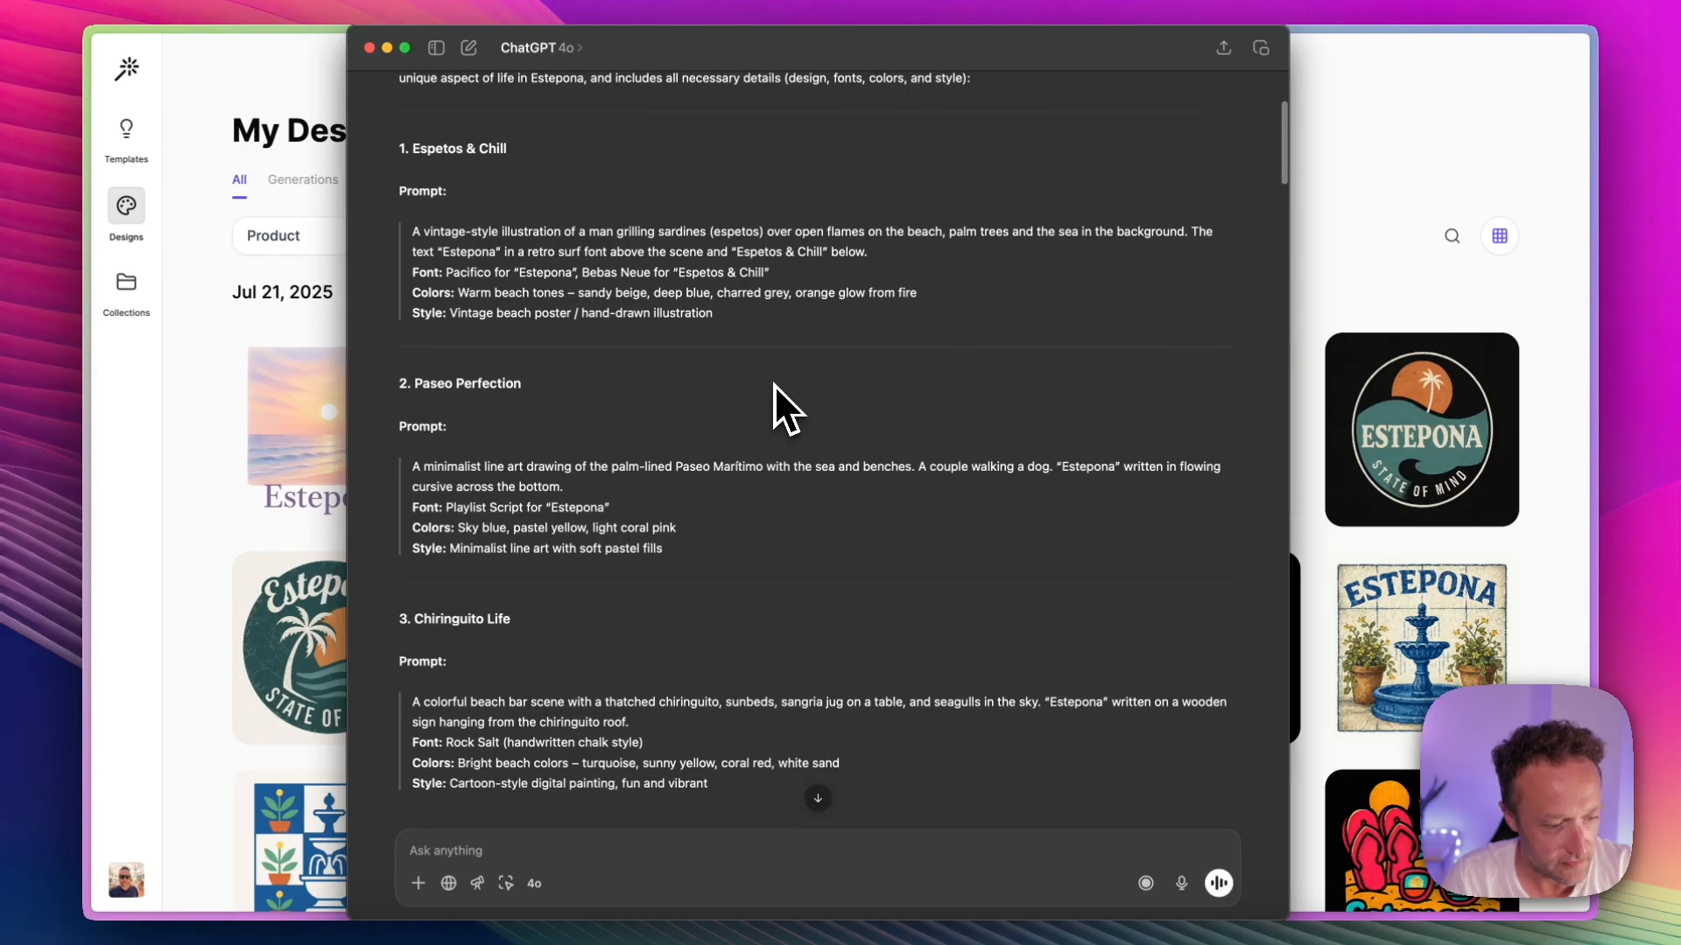
scroll(774, 385, down, 14)
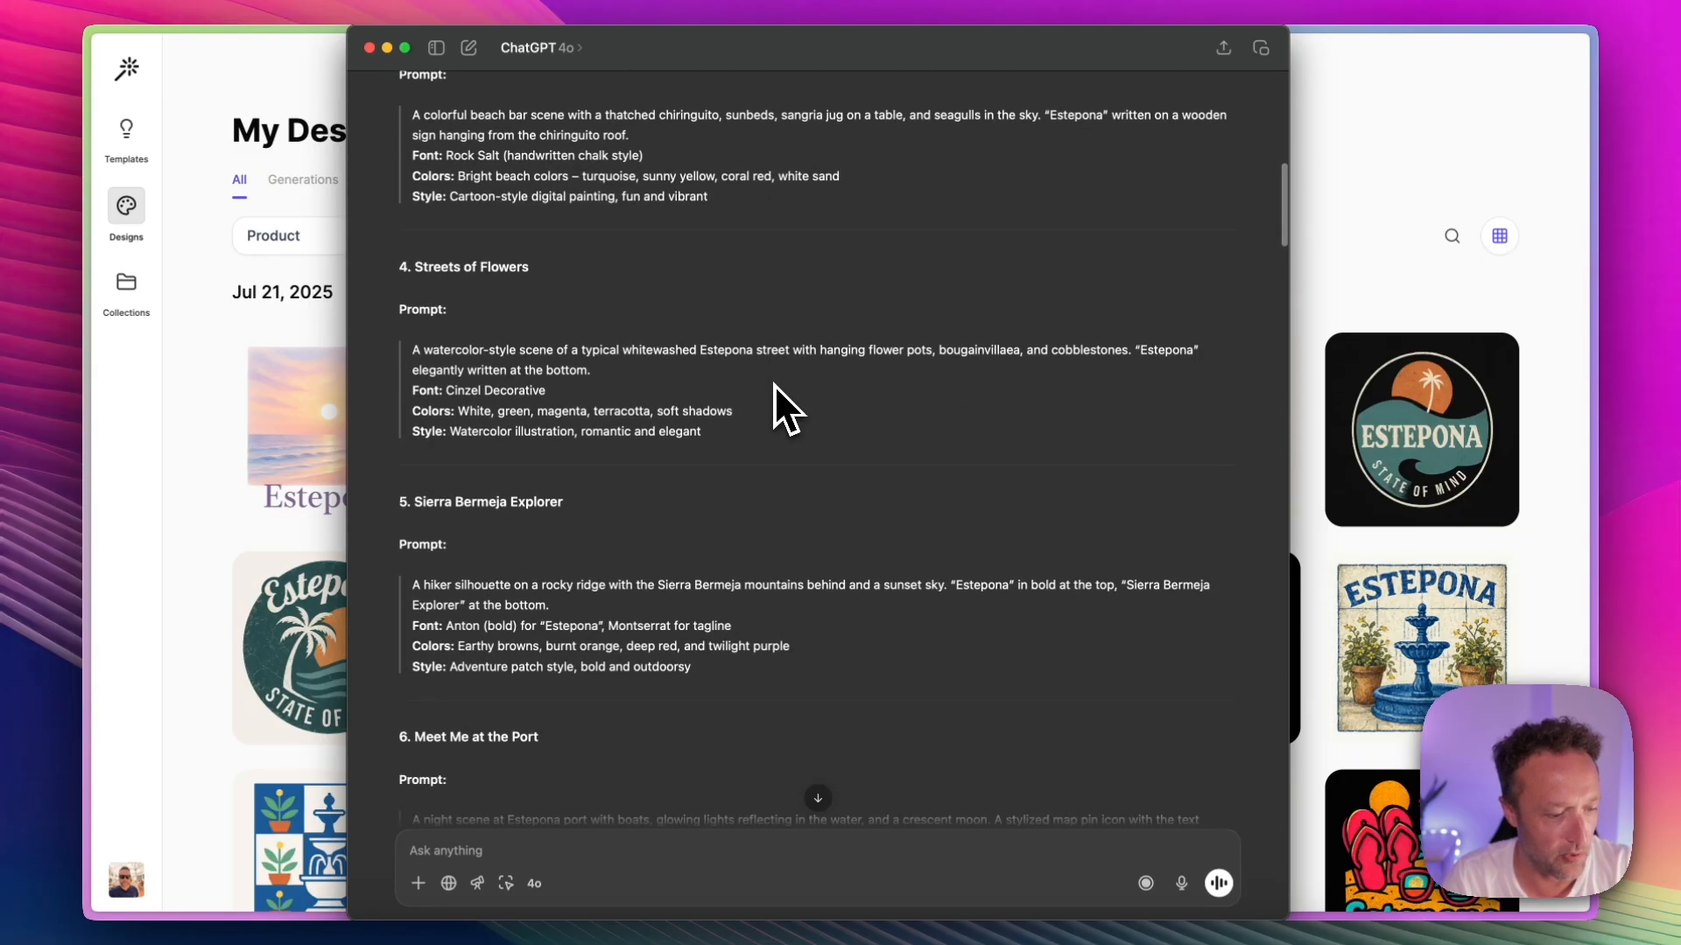
scroll(774, 386, down, 8)
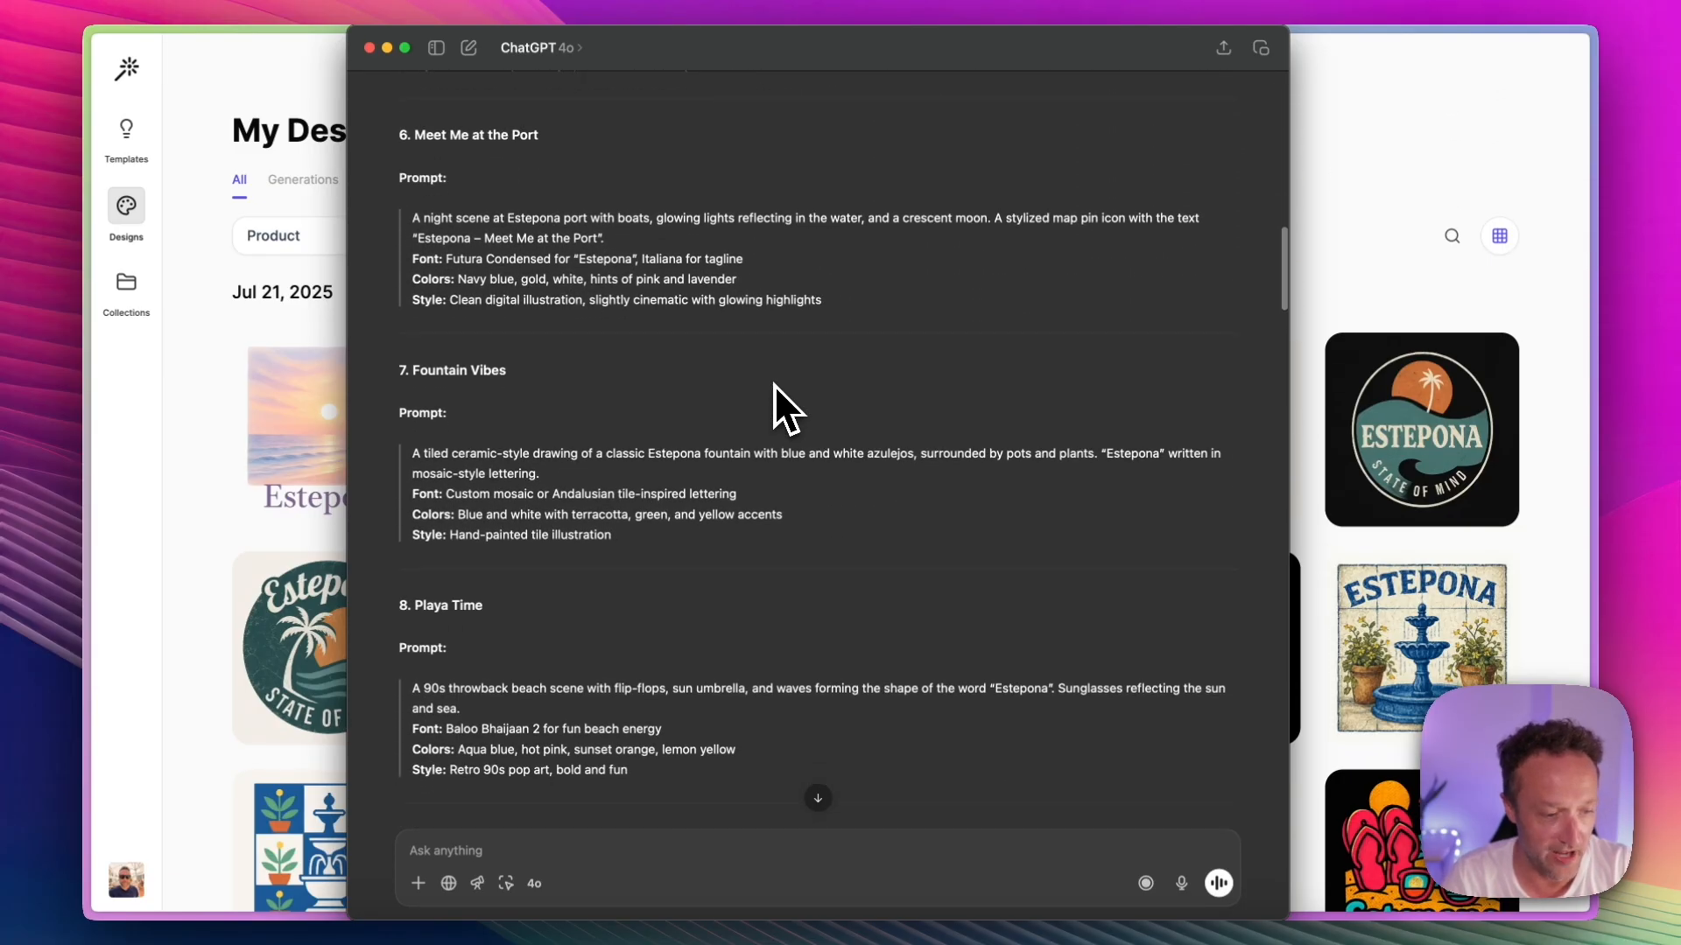
scroll(774, 385, up, 4)
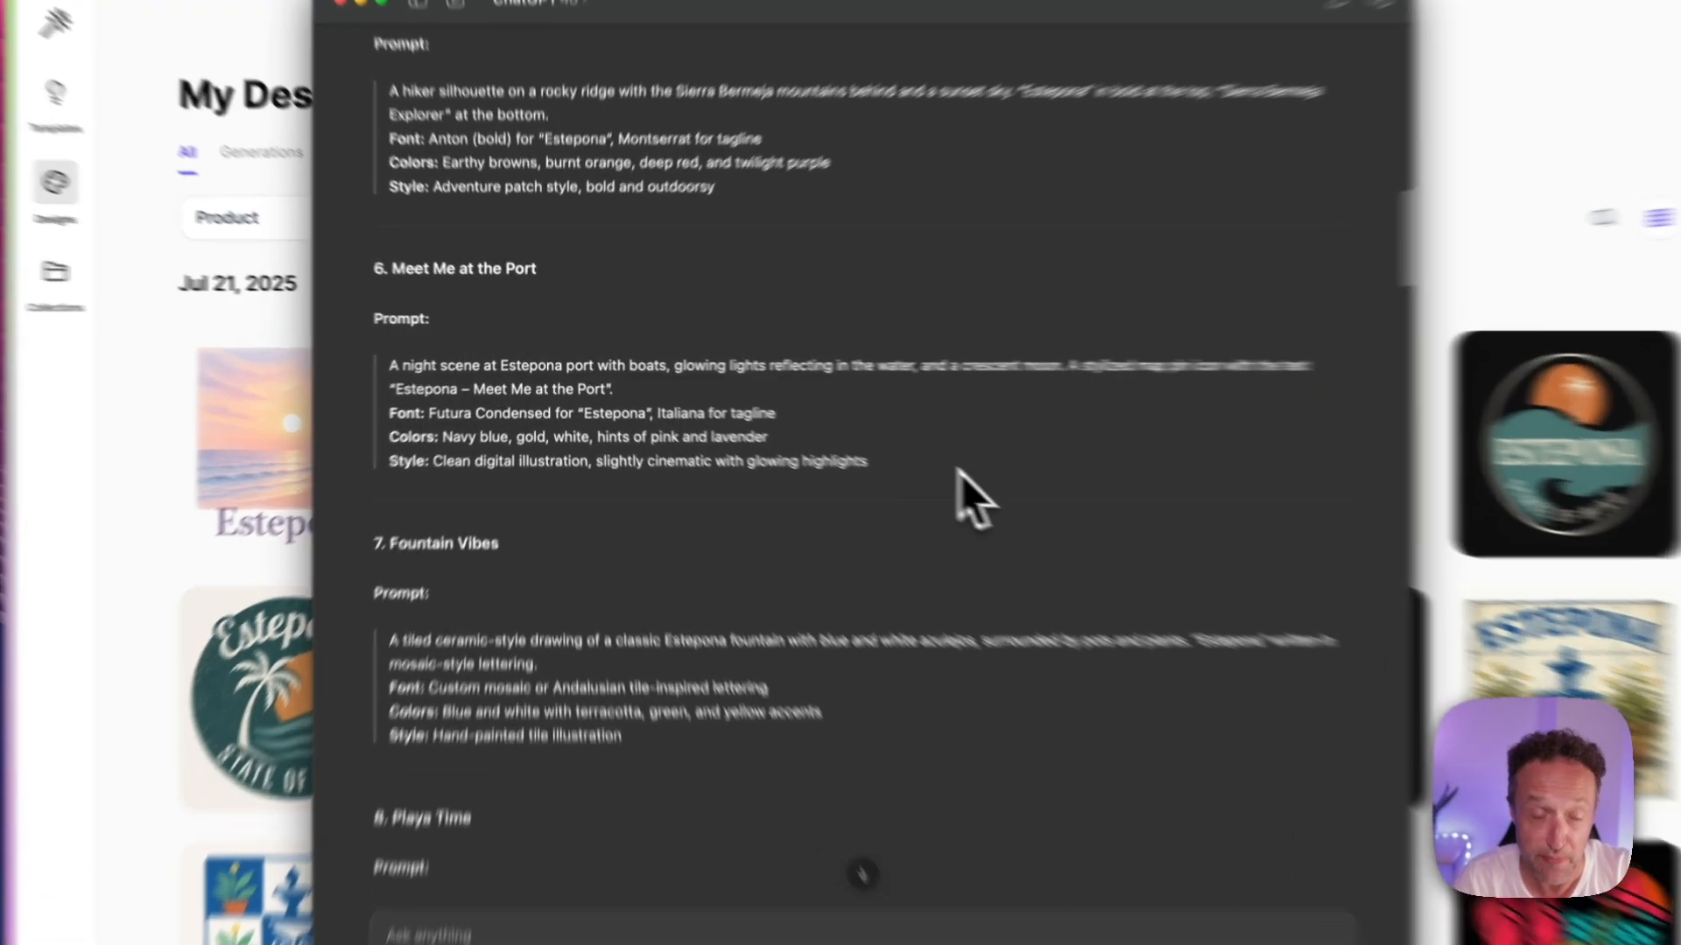
Step: Highlight the full Meet Me at the Port prompt to examine its scene, font, color and style details
drag(824, 444, 334, 372)
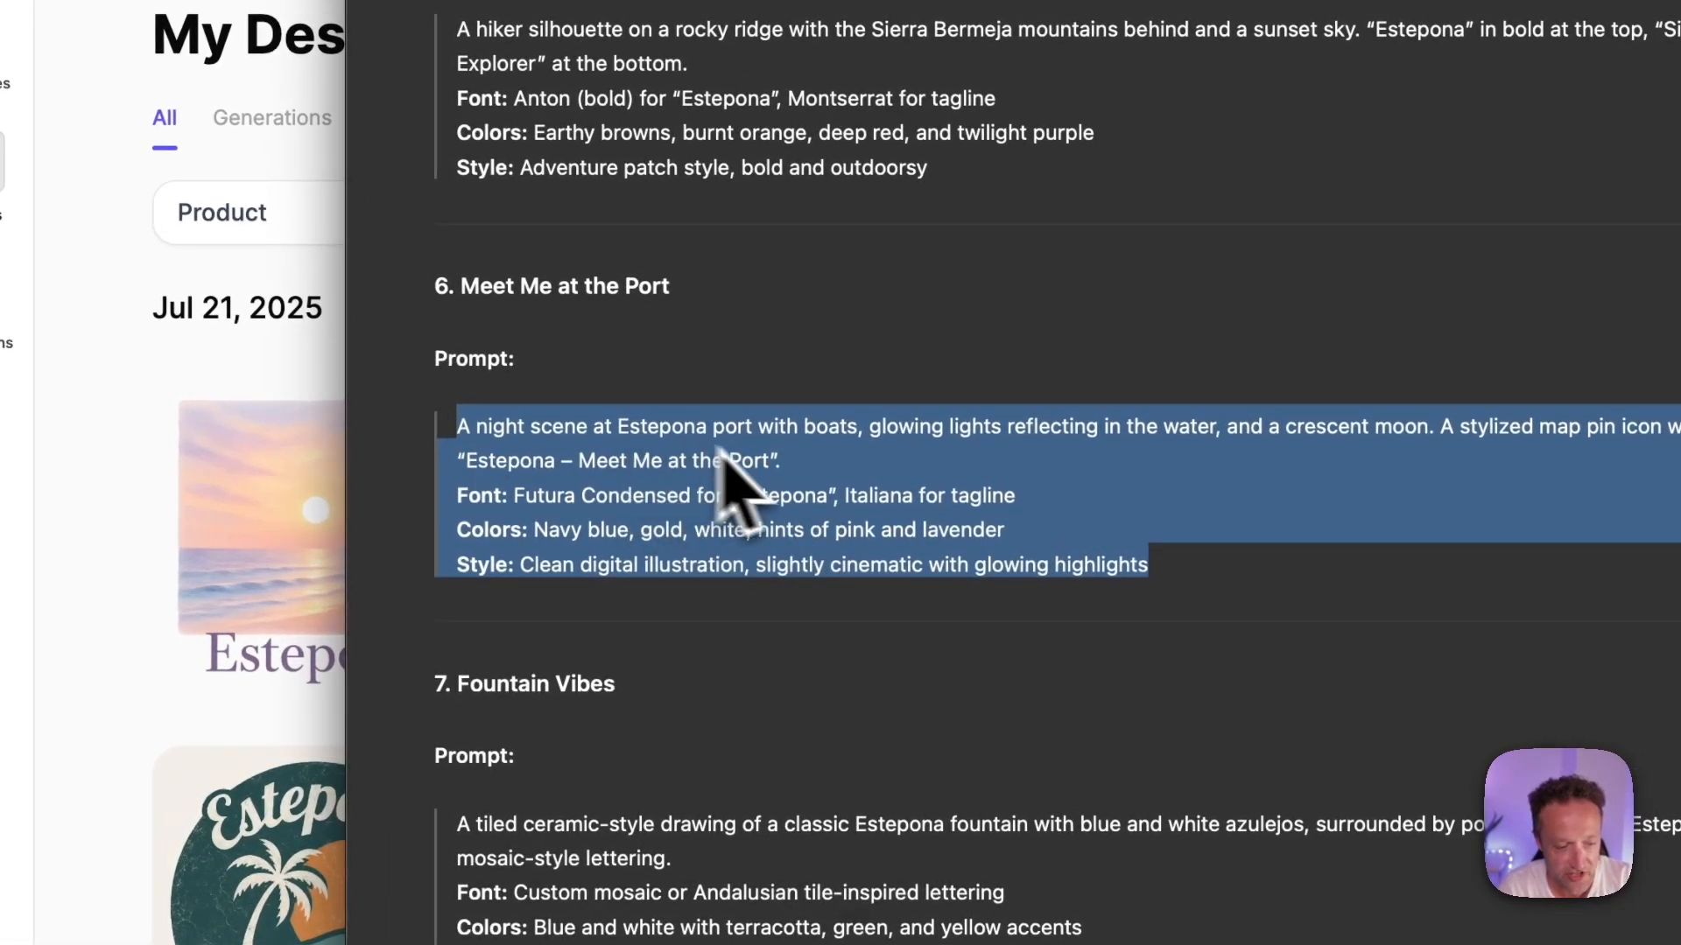
click(950, 503)
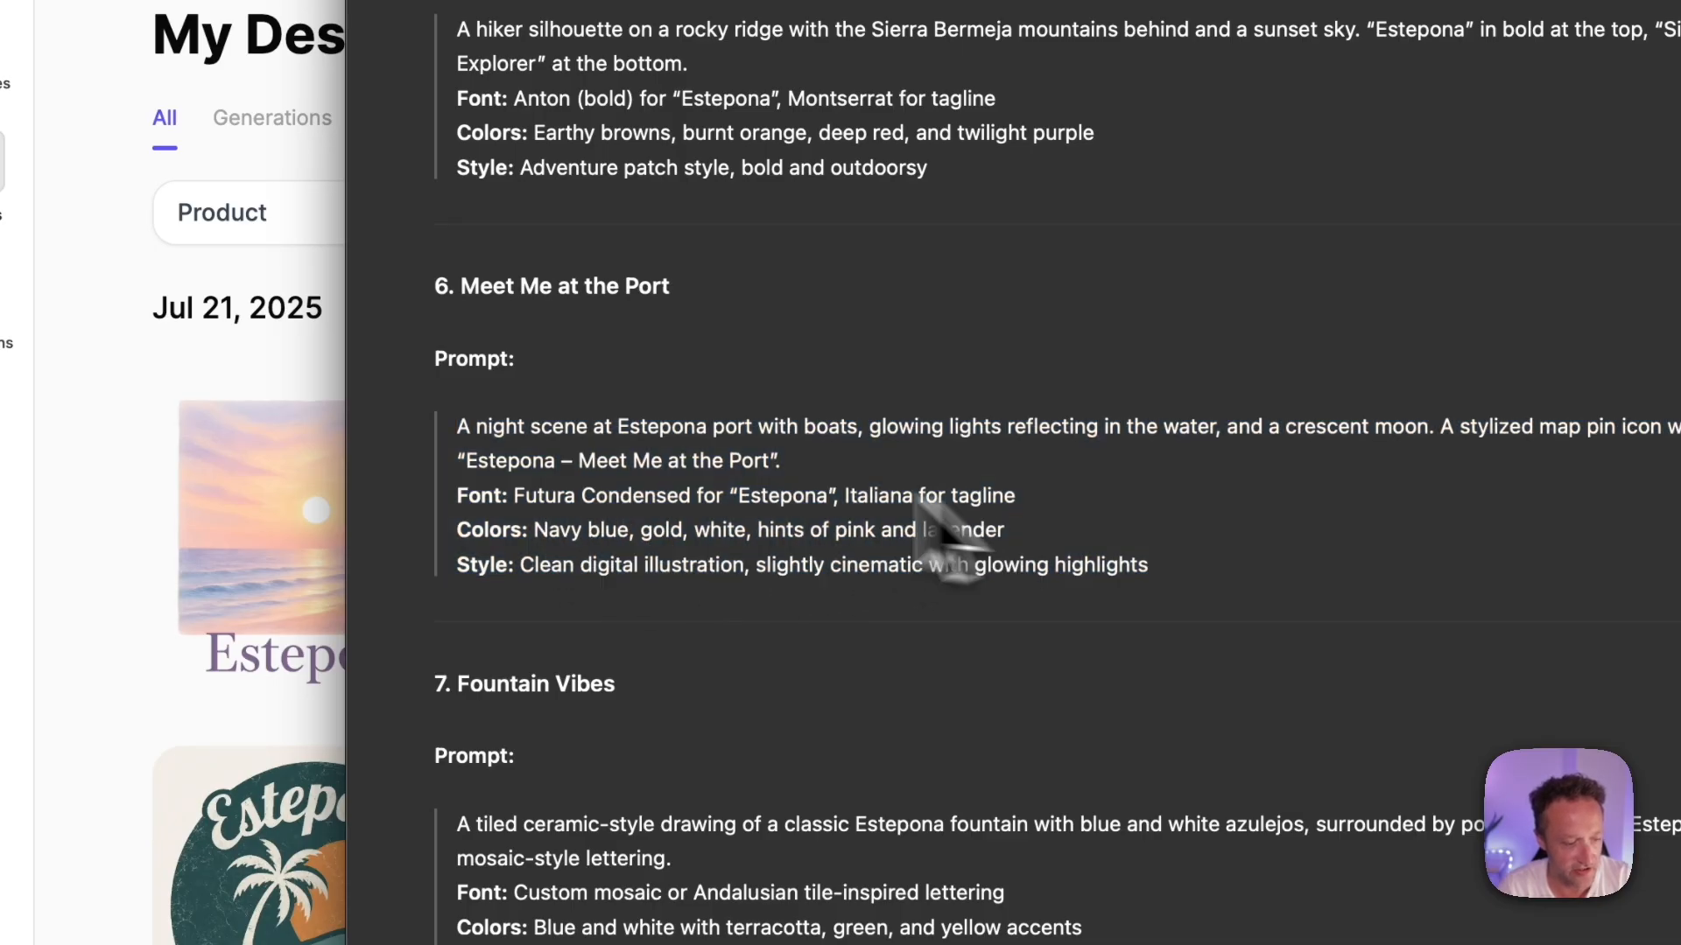
scroll(775, 464, down, 2)
scroll(772, 462, up, 8)
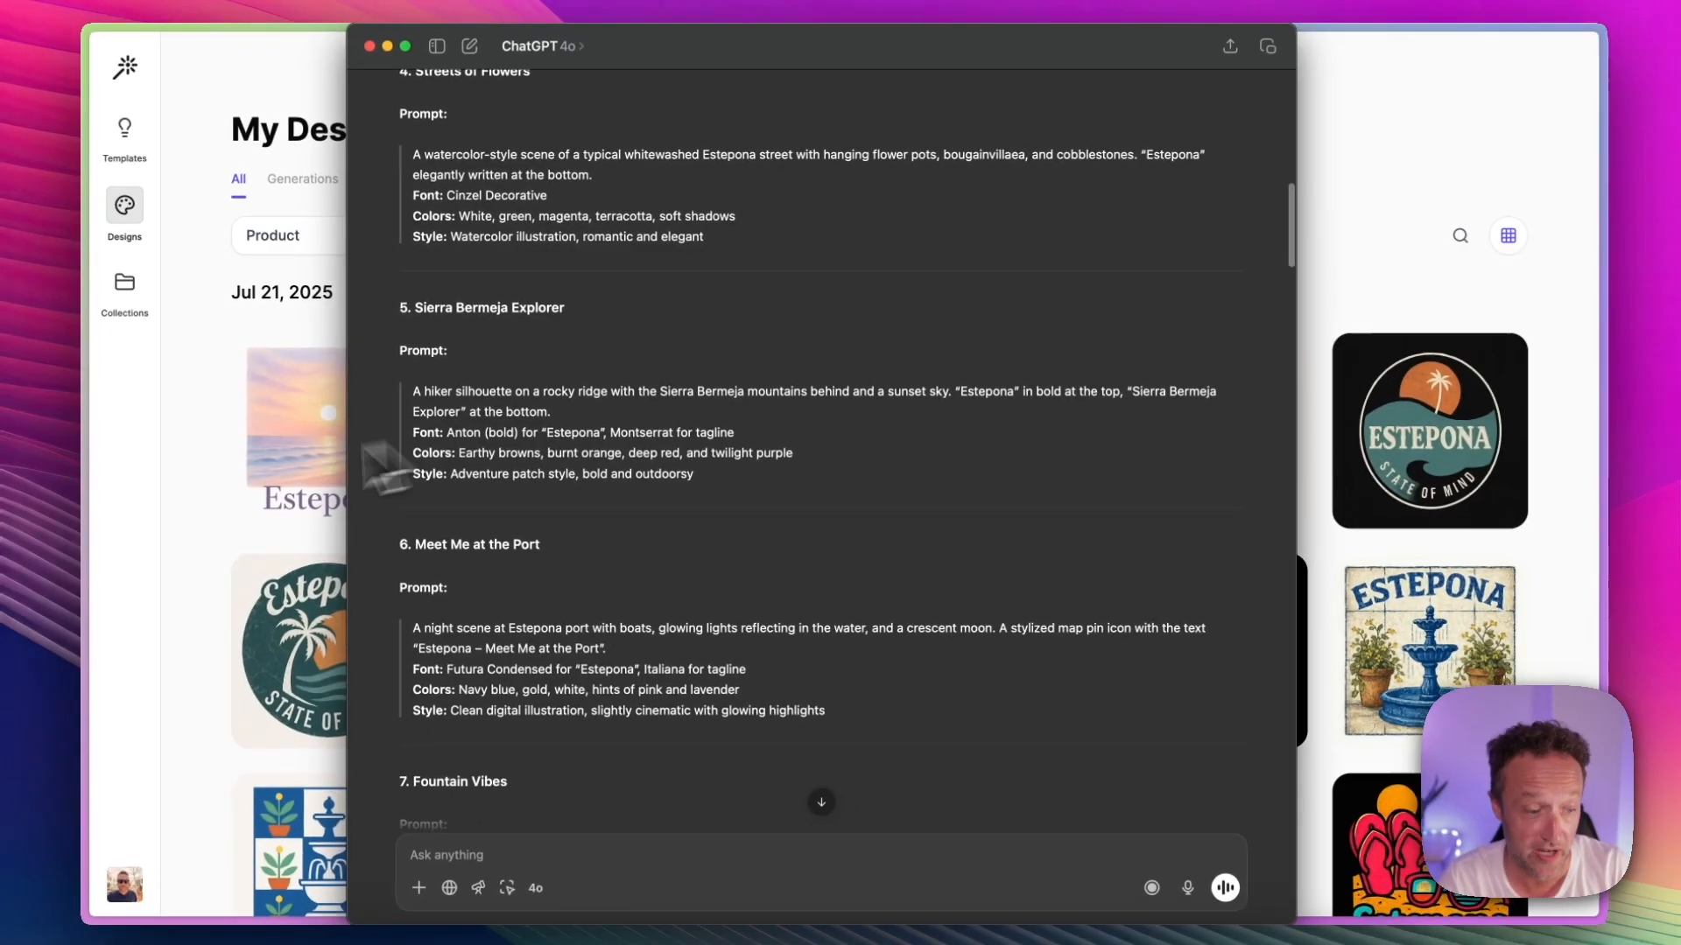
Step: Open the rounded-rectangle Sierra Bermeja Explorer design from My Designs, and switch back to ChatGPT to compare its prompt
click(102, 617)
scroll(432, 443, down, 12)
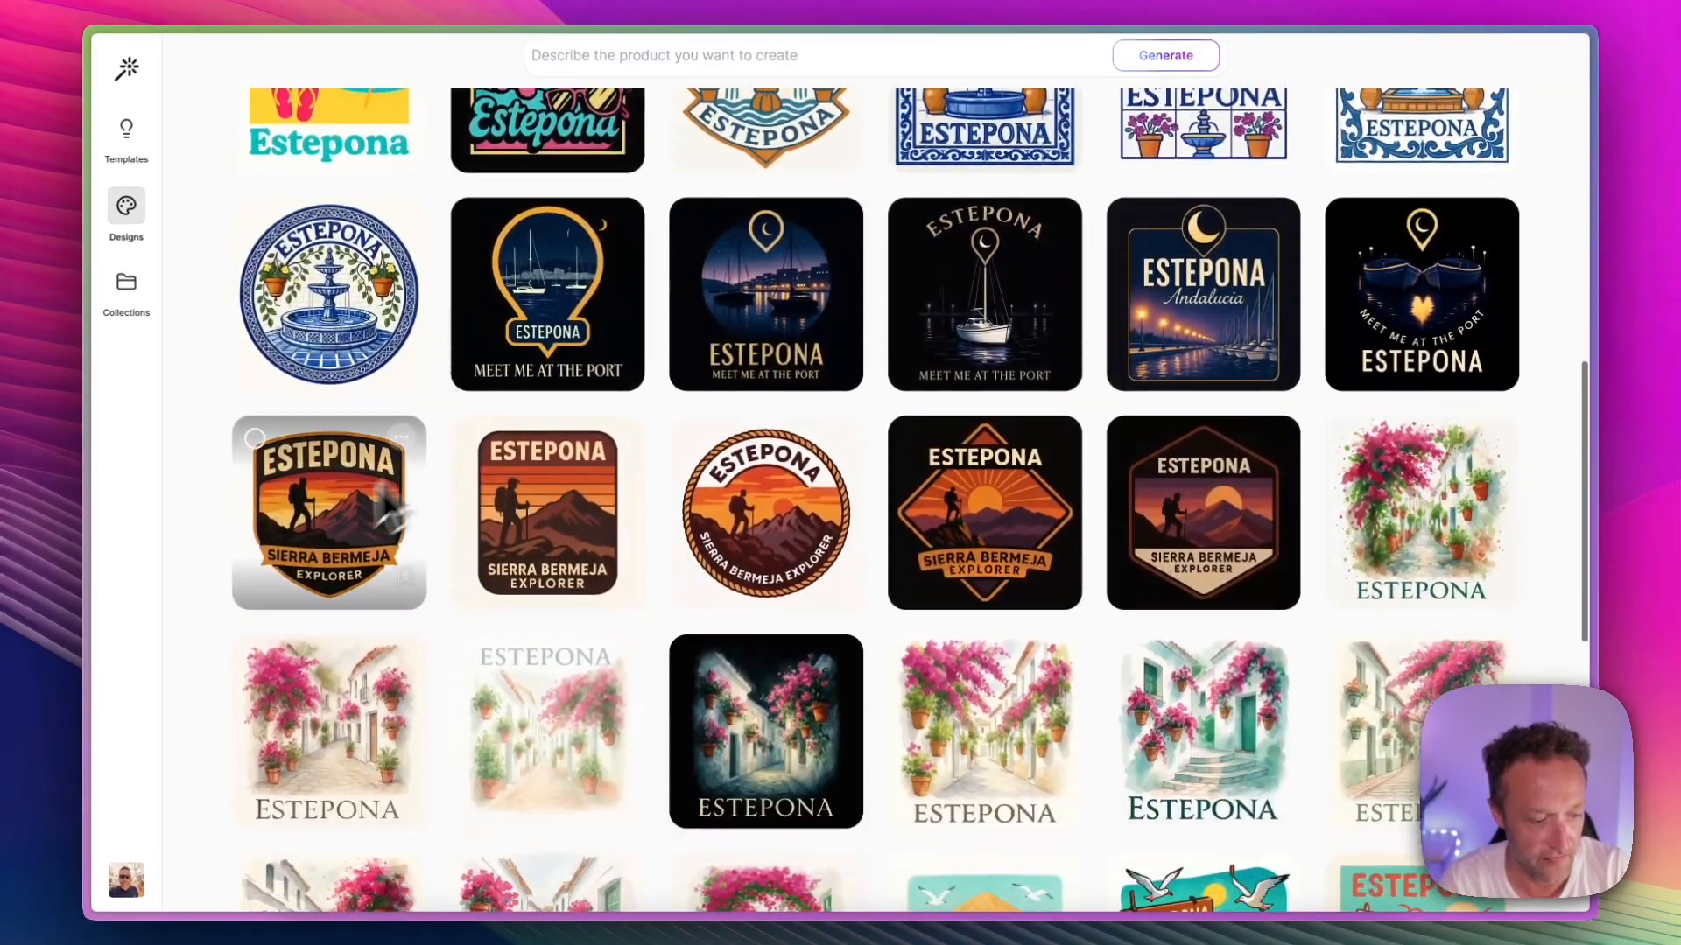
click(567, 510)
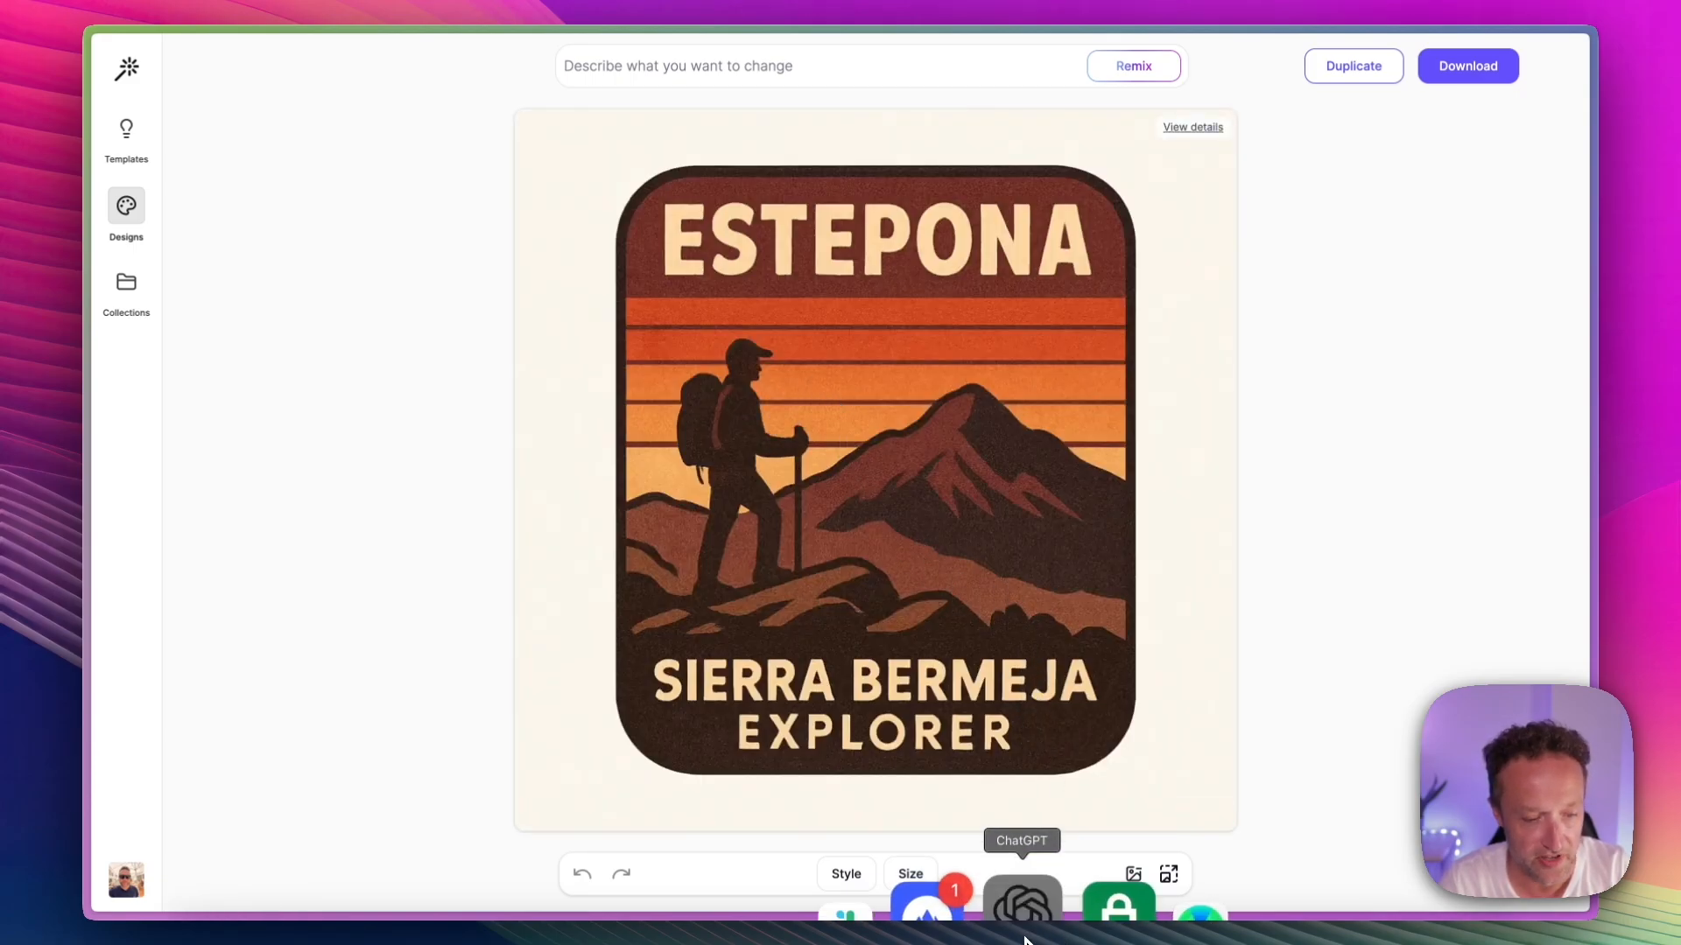
click(1021, 905)
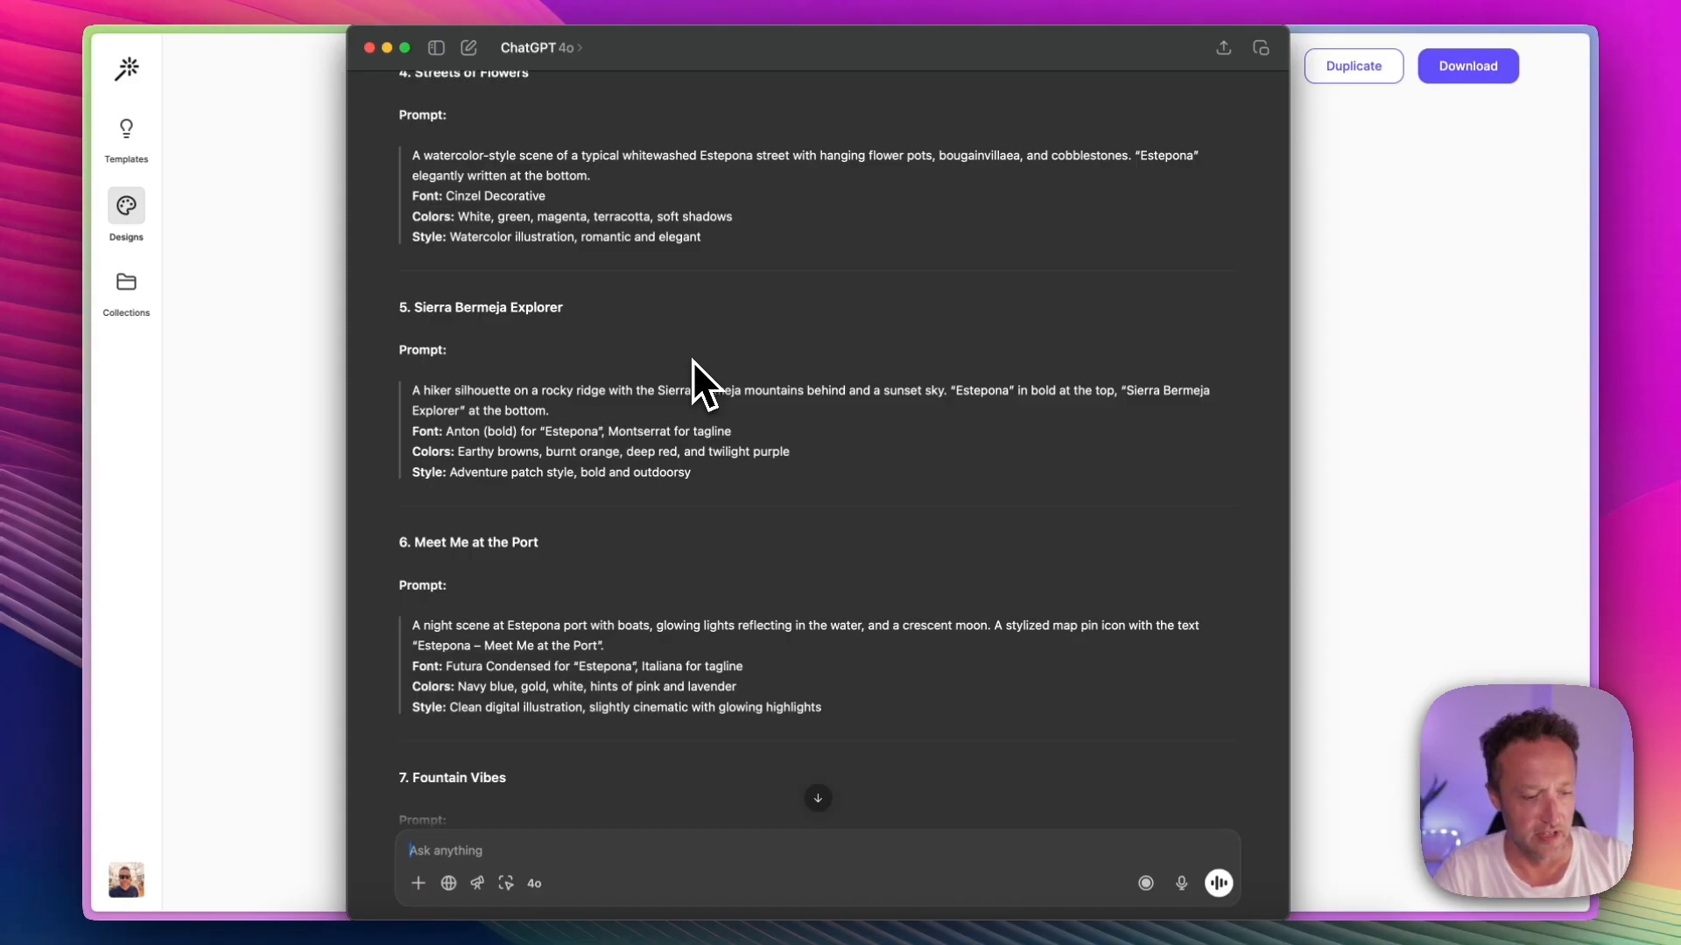
Step: Check the Estepona designs in My Designs, and return to the ChatGPT conversation to find the first generated Espetos & Chill image
click(1427, 347)
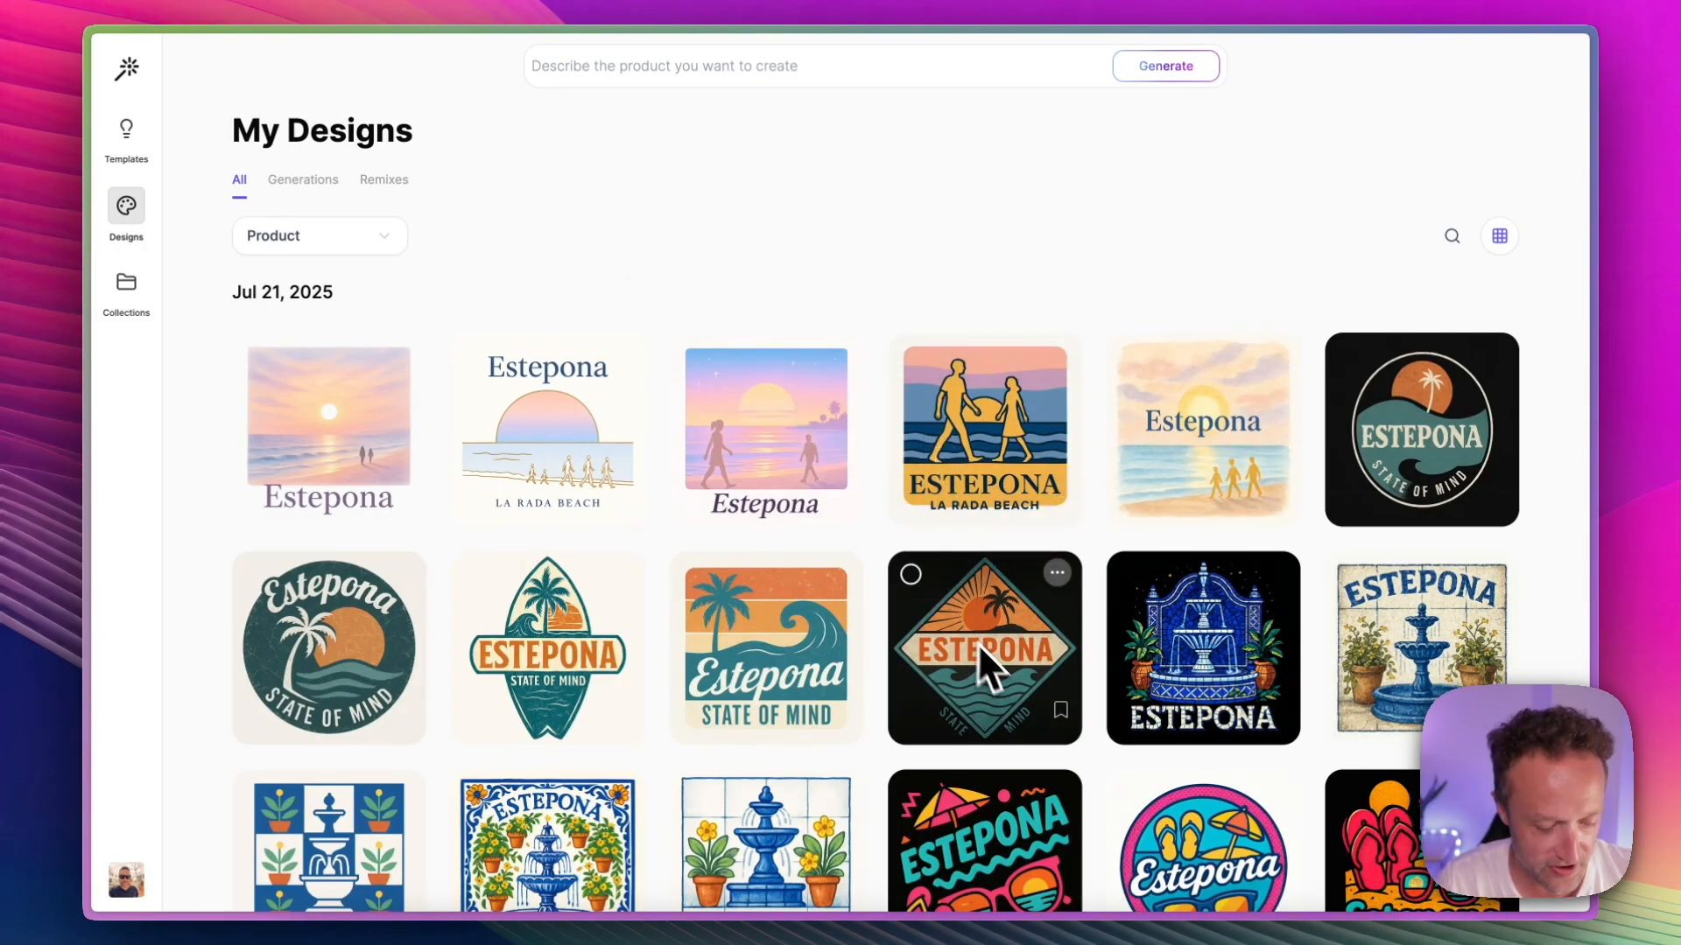
mouse_move(1079, 942)
click(1016, 906)
scroll(973, 329, down, 15)
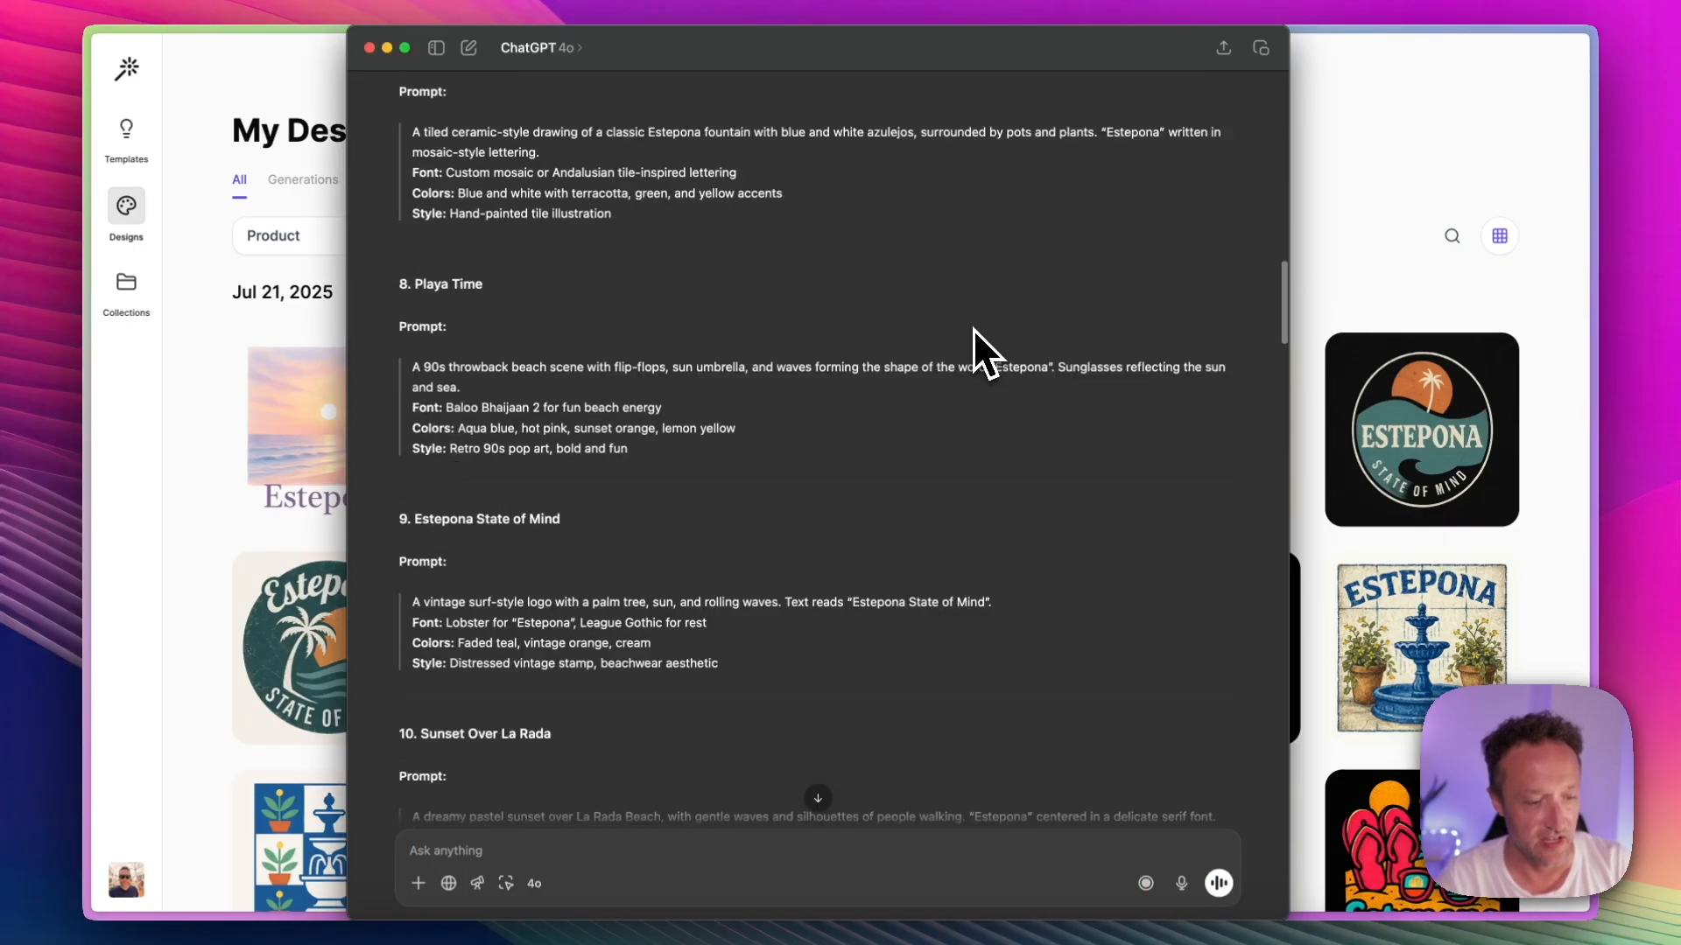
scroll(973, 328, down, 4)
scroll(974, 328, up, 10)
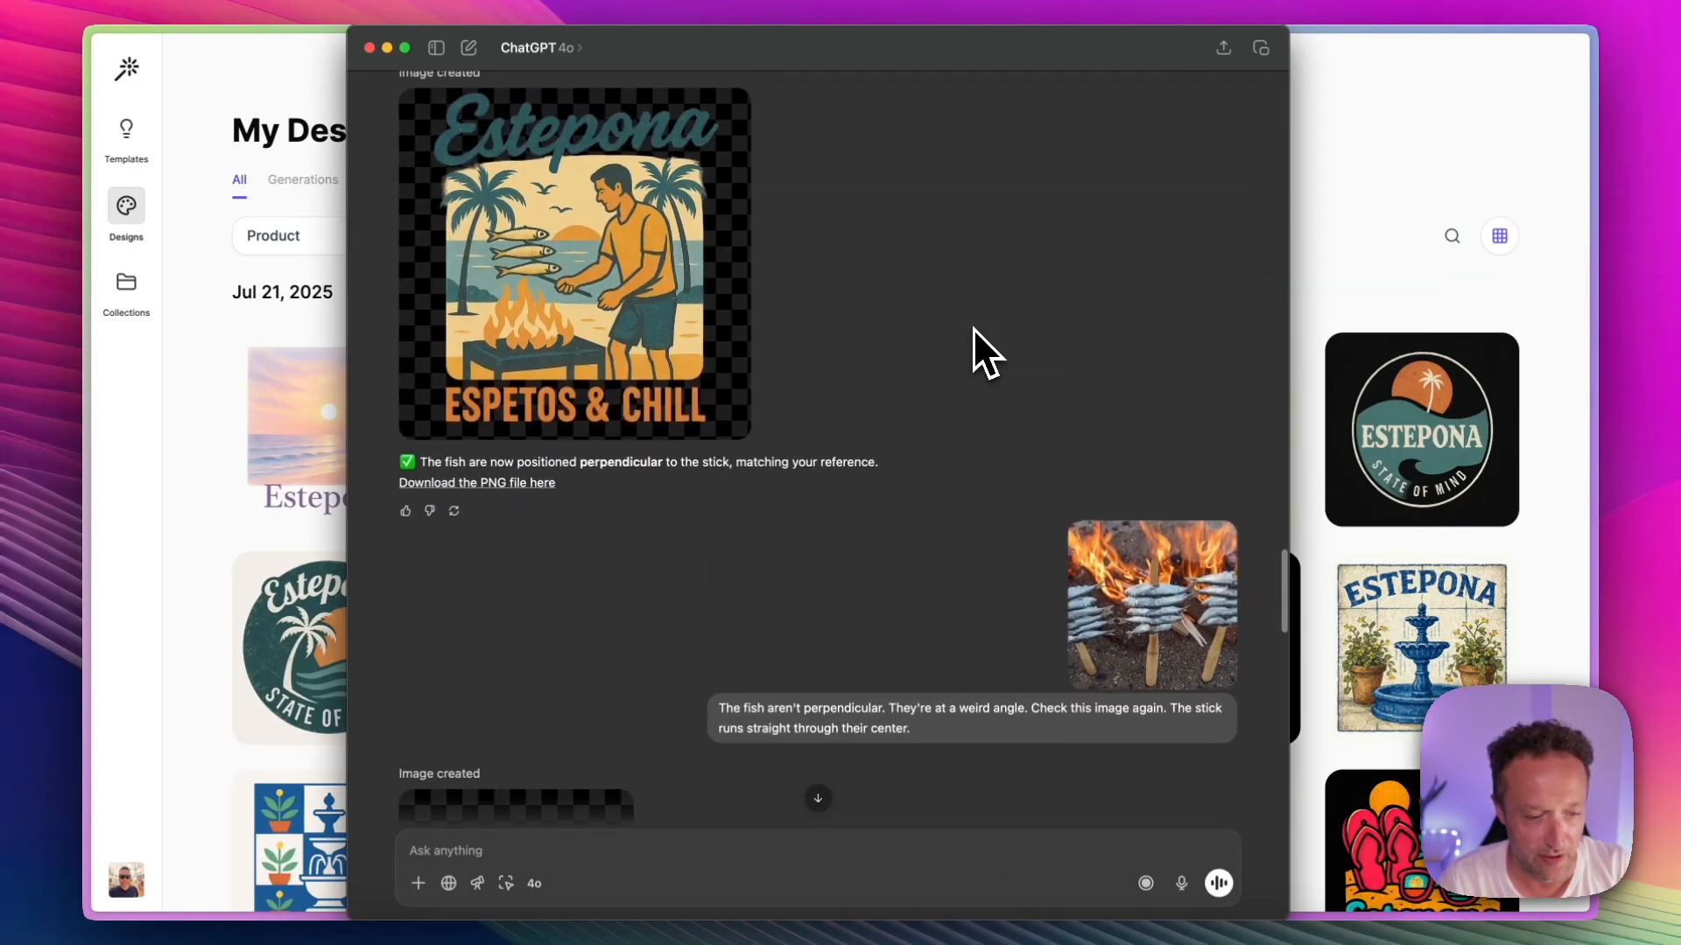
scroll(974, 328, up, 15)
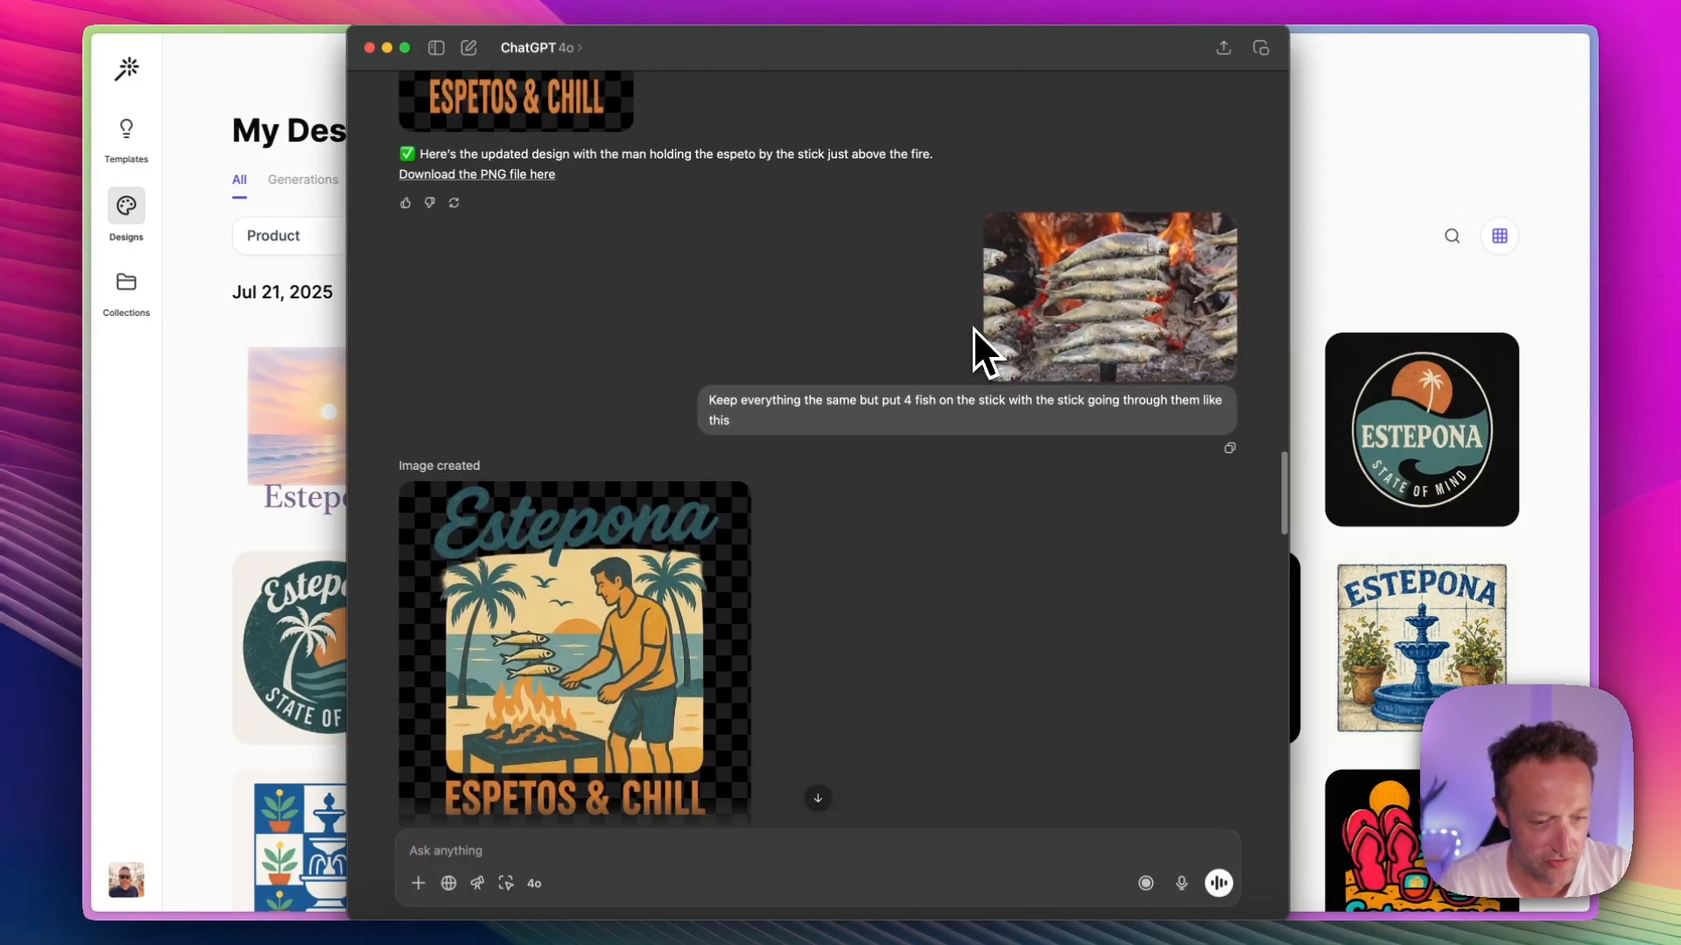
scroll(974, 328, up, 5)
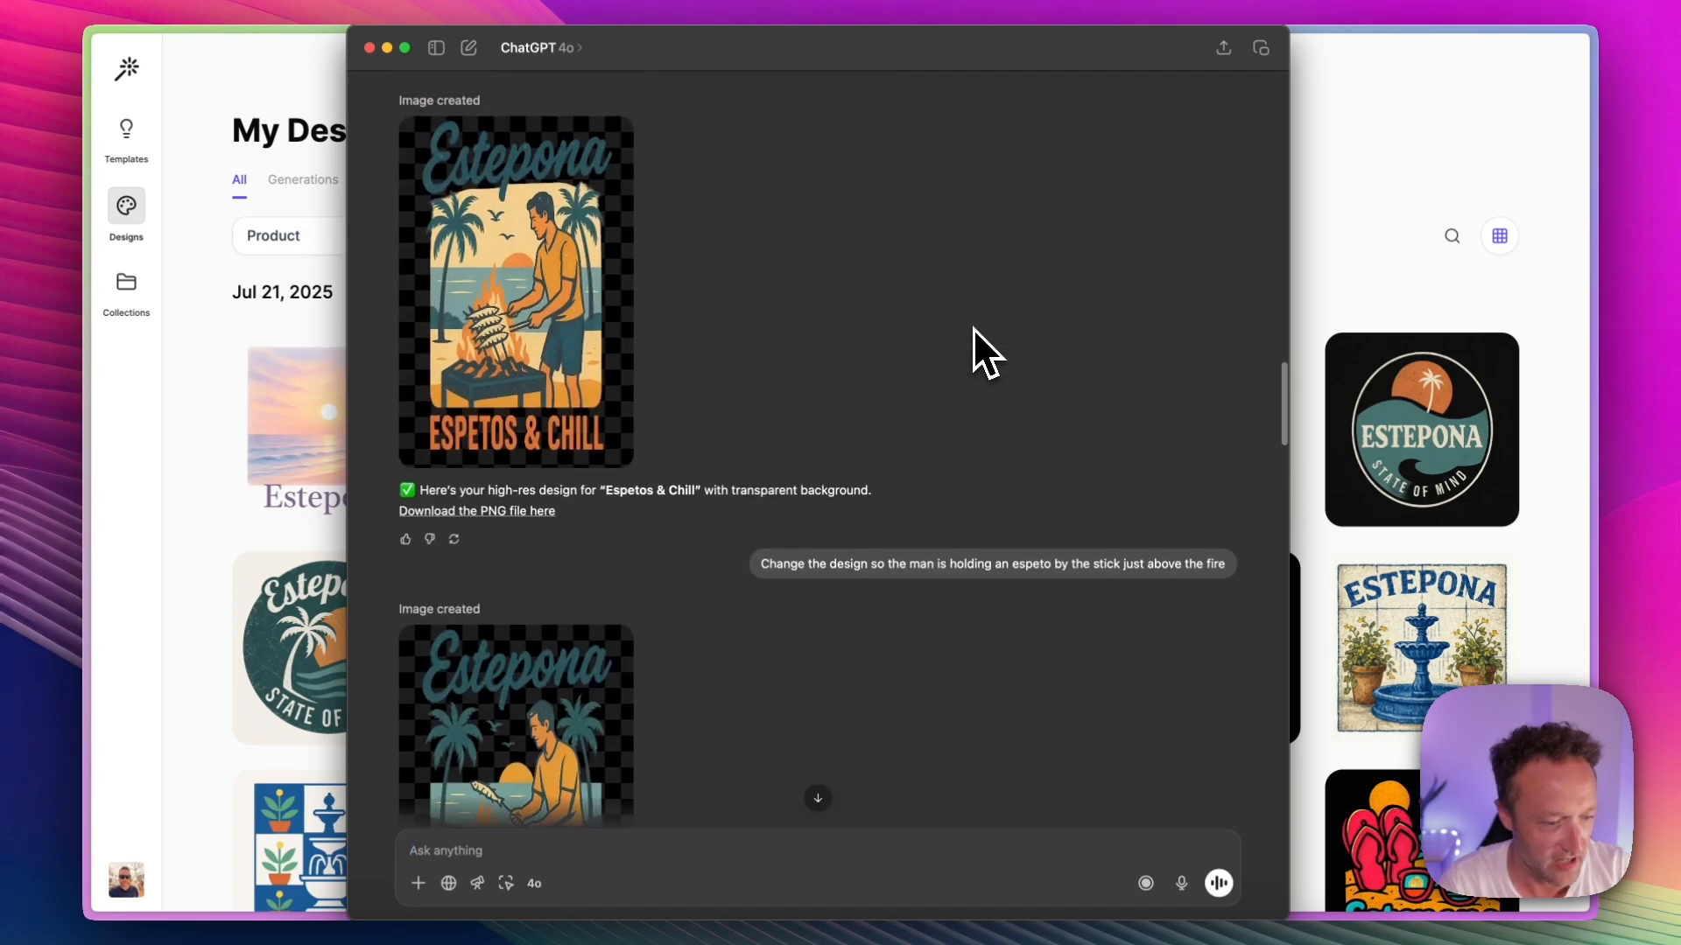
Step: Compare the Espetos & Chill revisions with their requests about holding the stick, adding four fish and making the fish perpendicular
scroll(760, 327, down, 3)
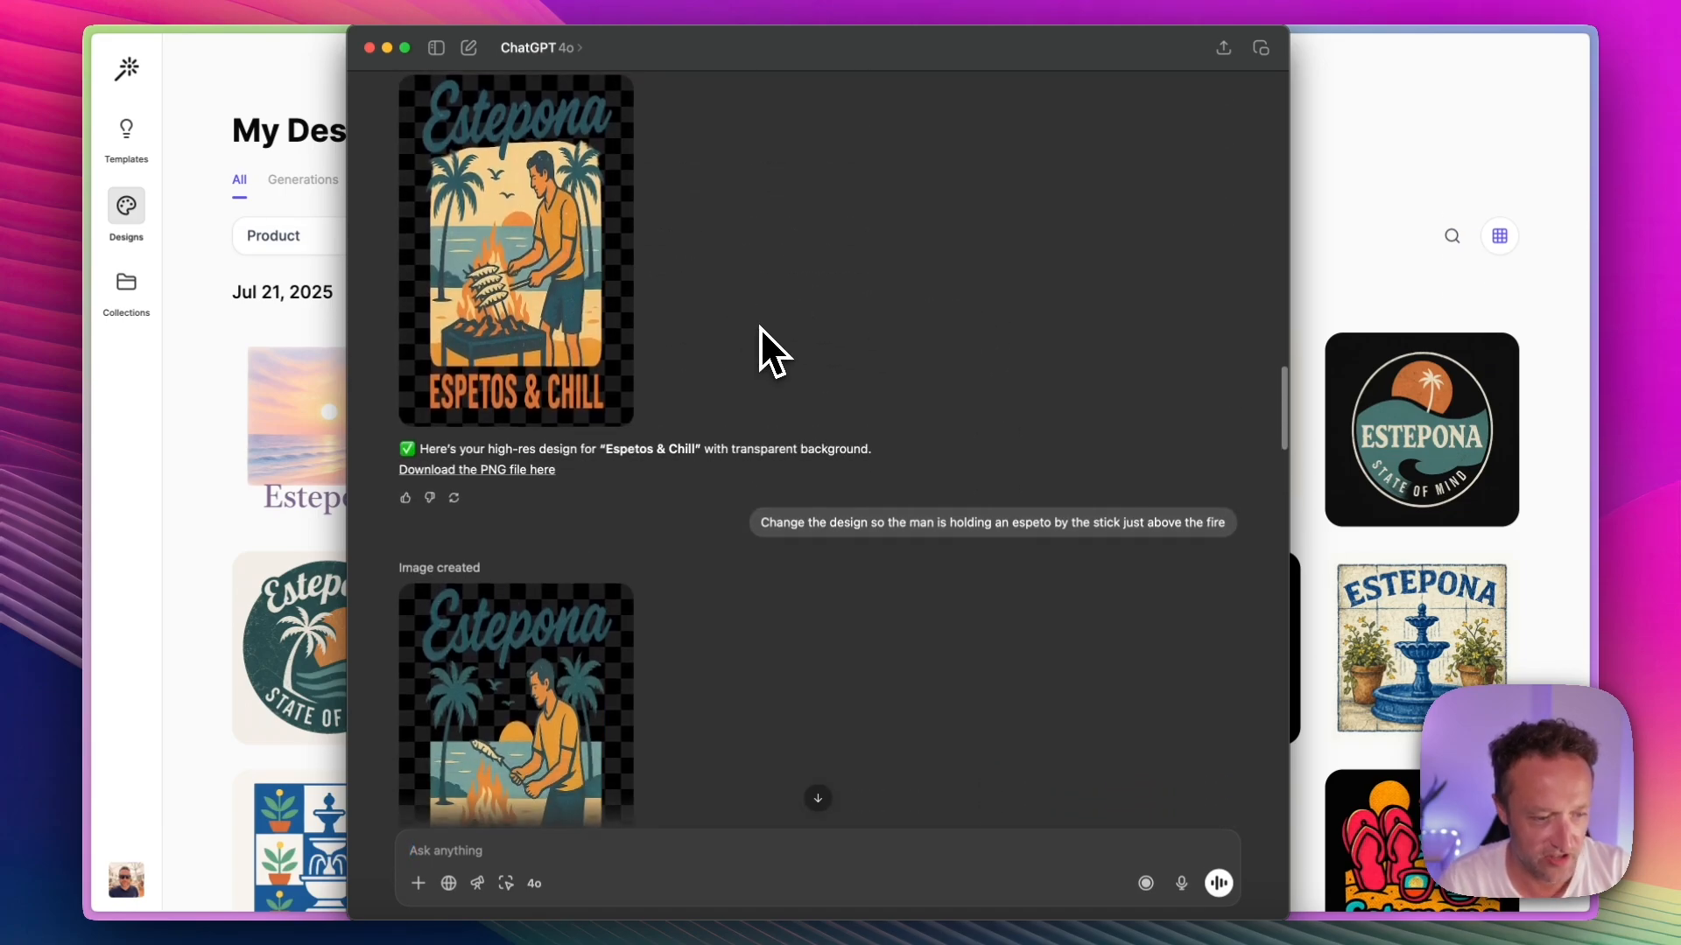
scroll(714, 376, down, 3)
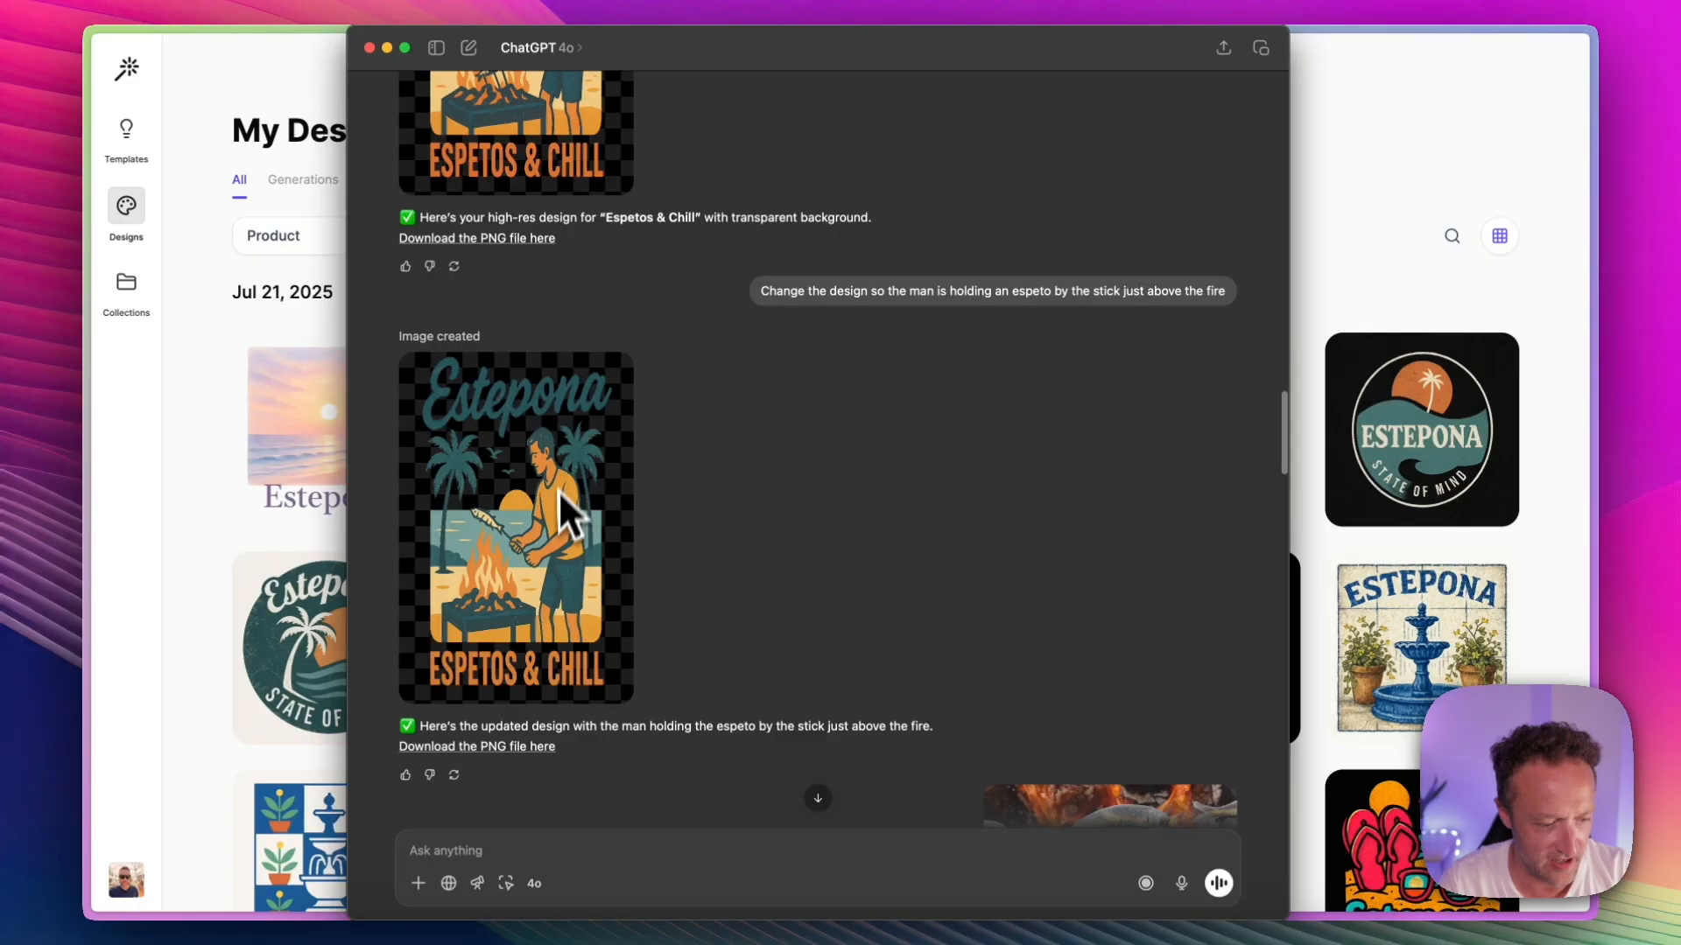
scroll(626, 418, down, 4)
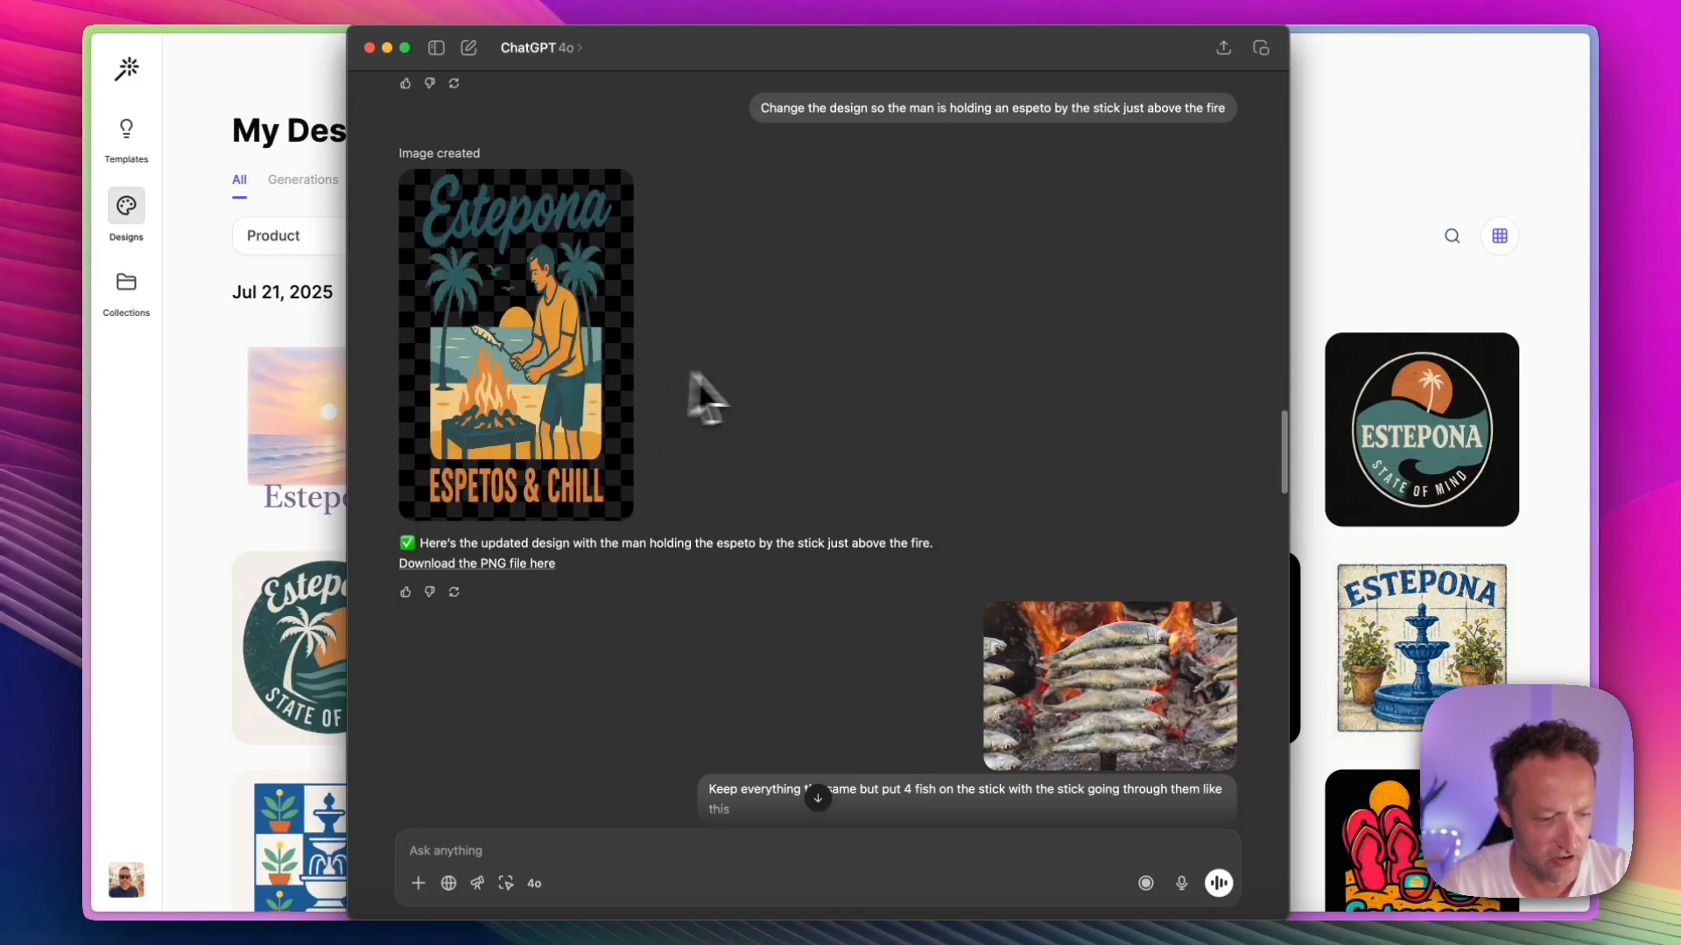
scroll(732, 392, down, 5)
scroll(867, 372, down, 1)
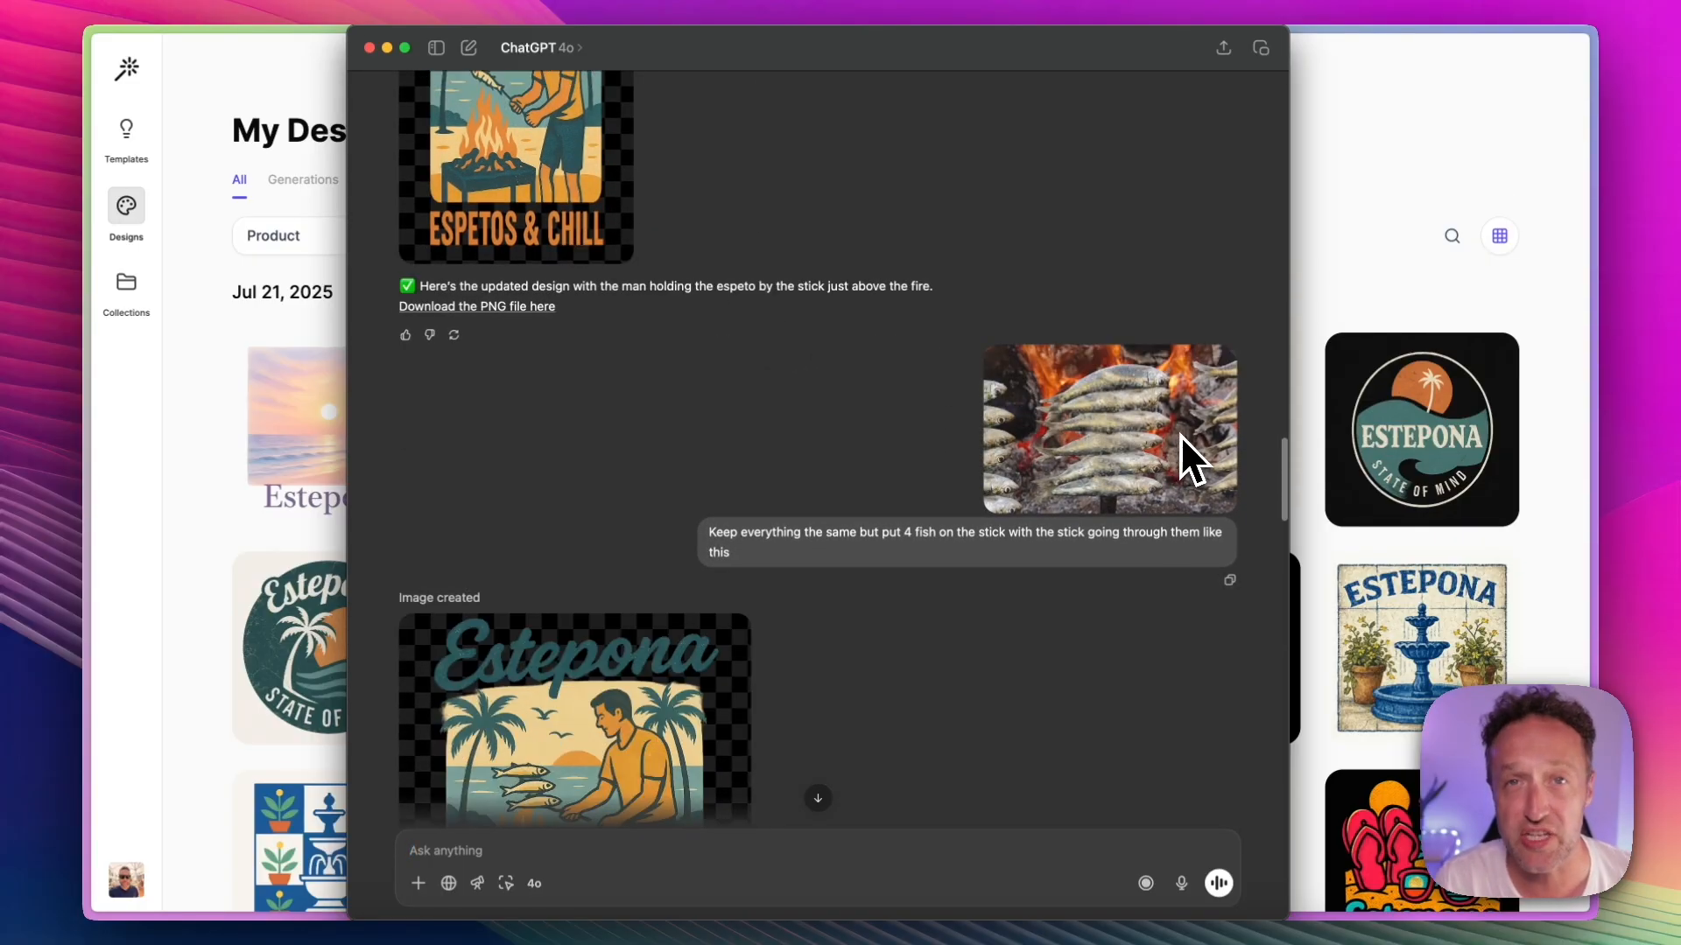
scroll(1158, 401, down, 7)
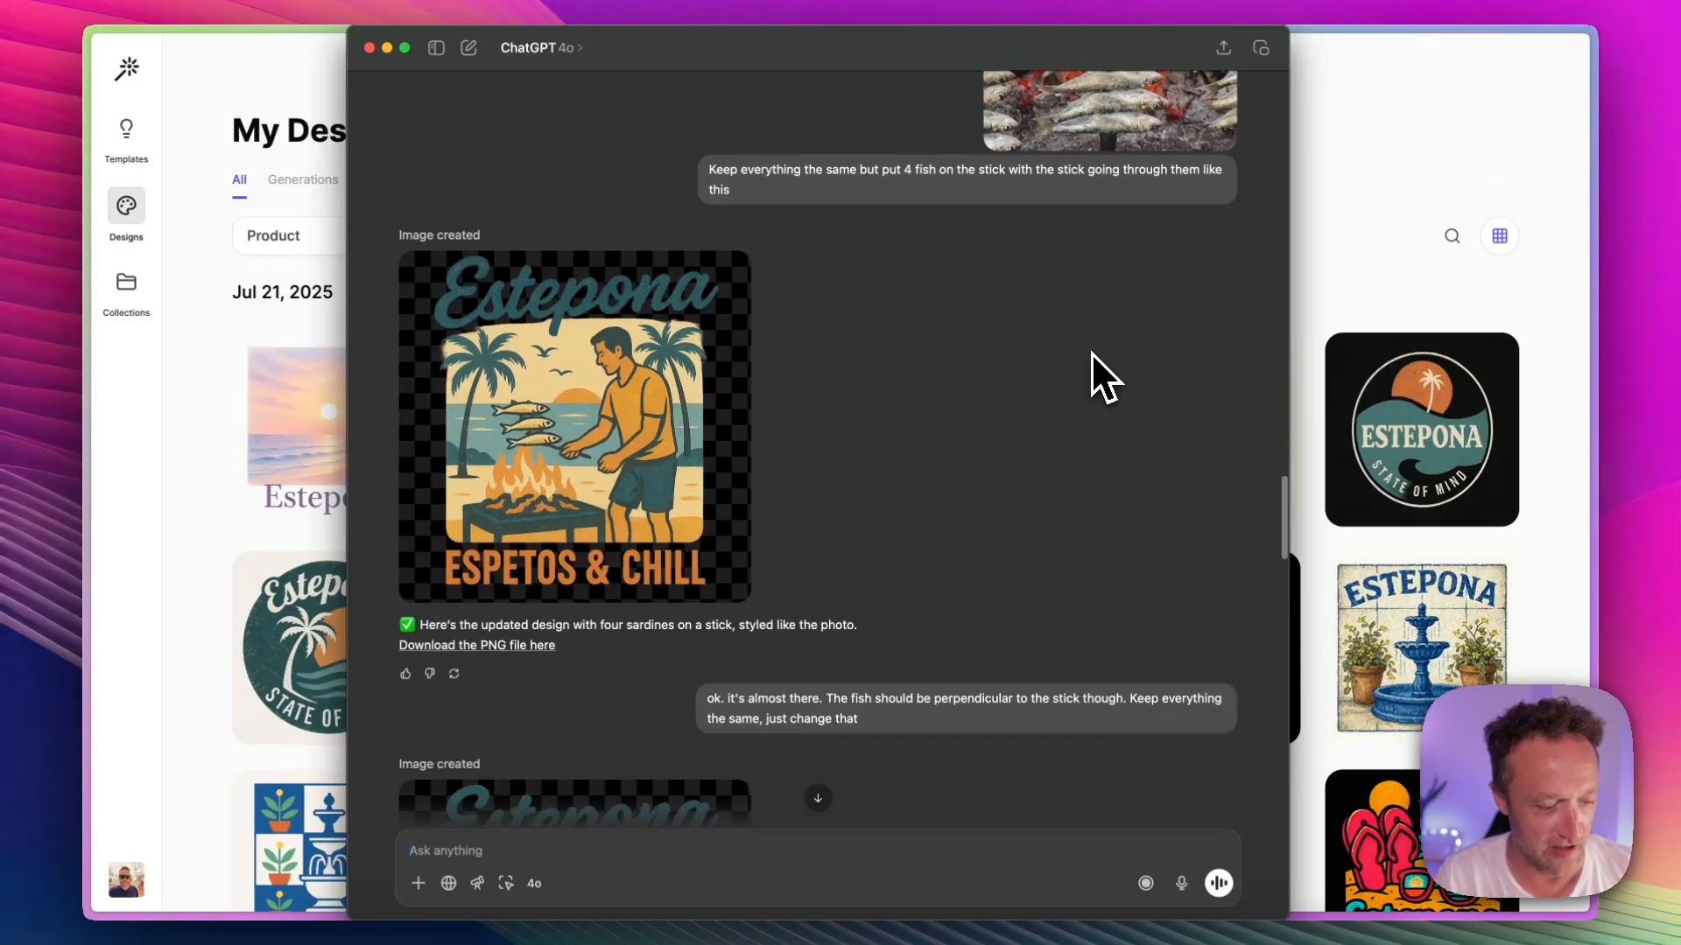
scroll(701, 275, down, 9)
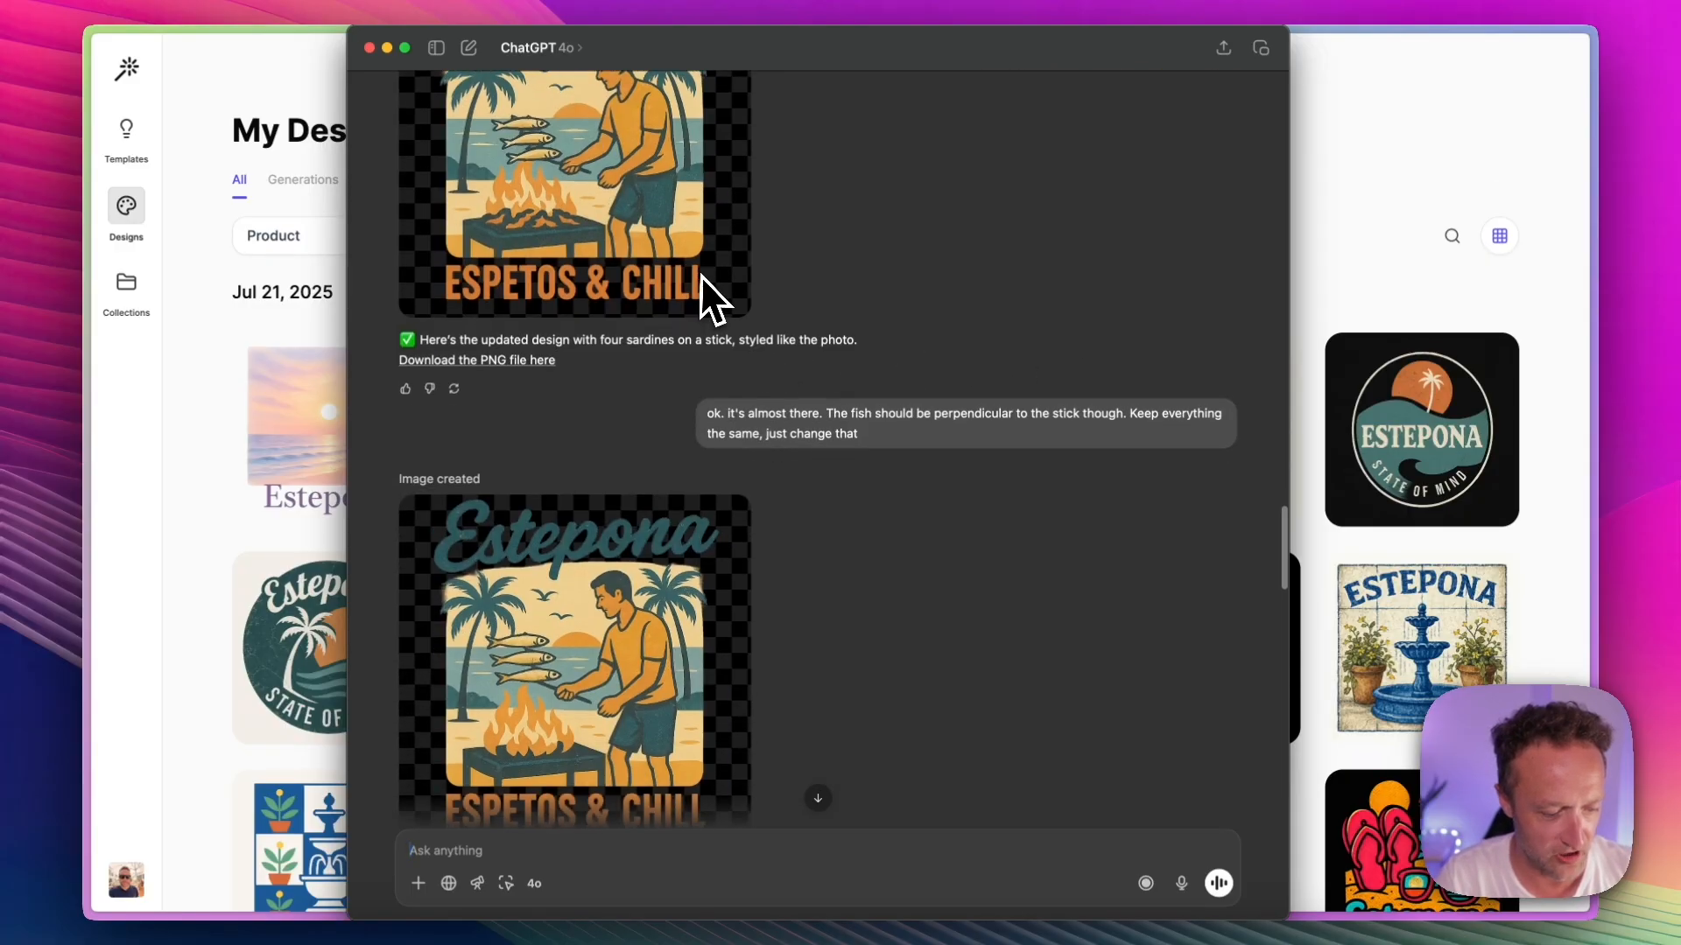
Step: Examine the remaining ChatGPT results, from the Chiringuito Estepona image to the Estepona Espetos image, against the correction requests
scroll(701, 275, down, 9)
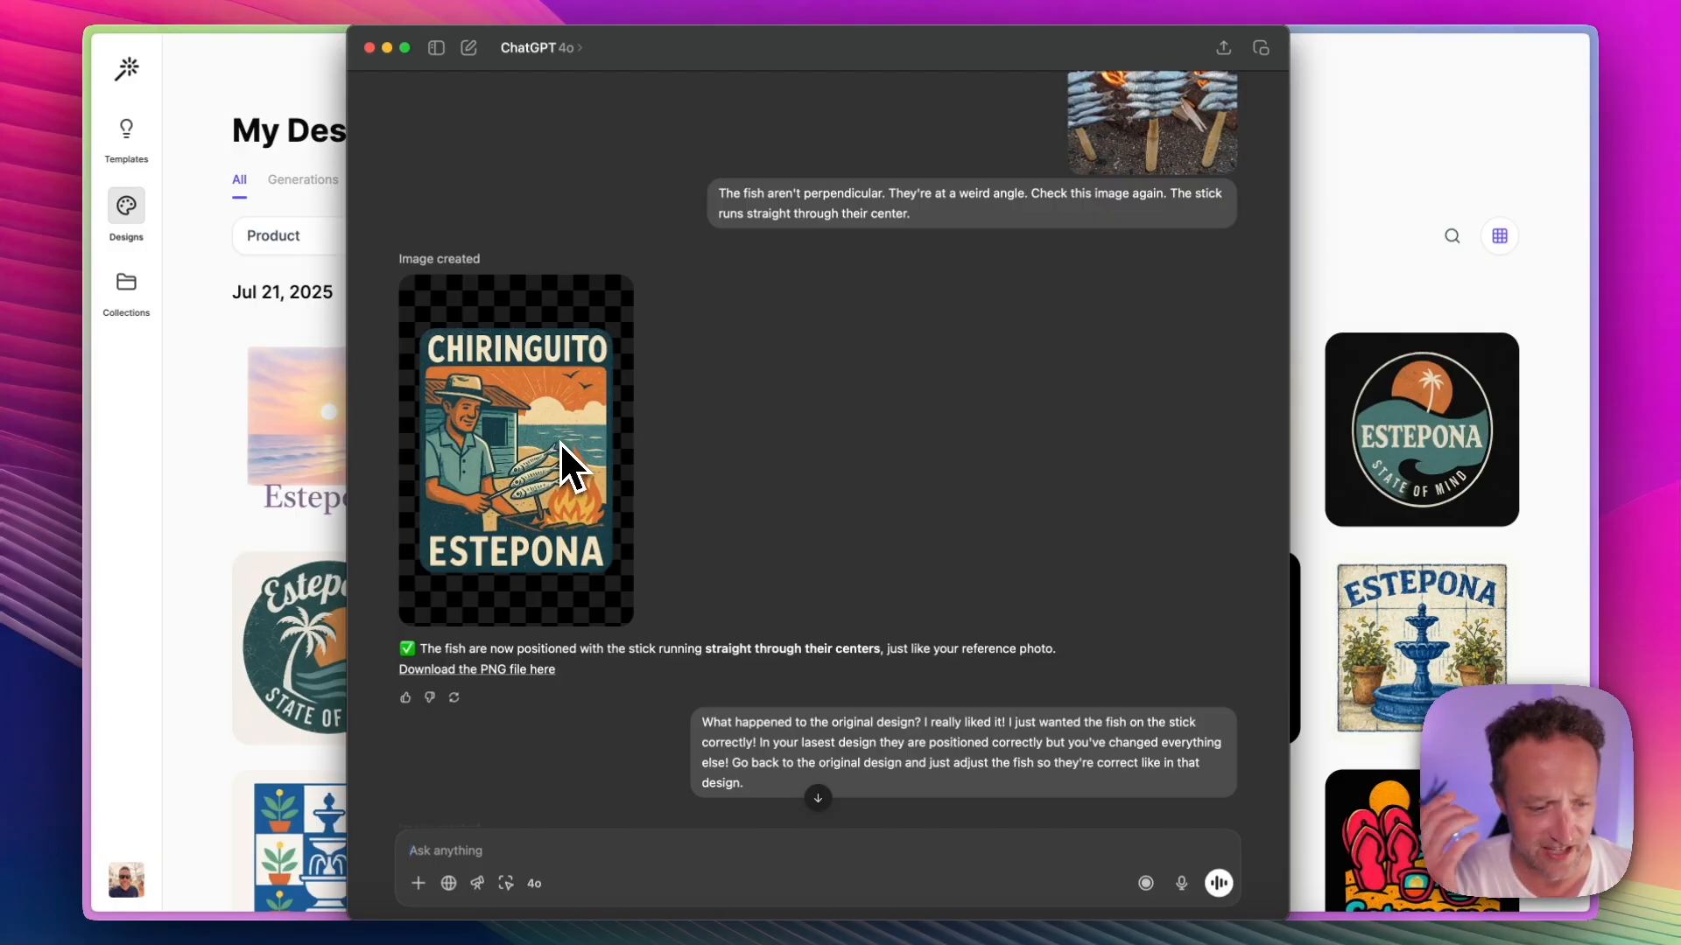
scroll(585, 414, up, 7)
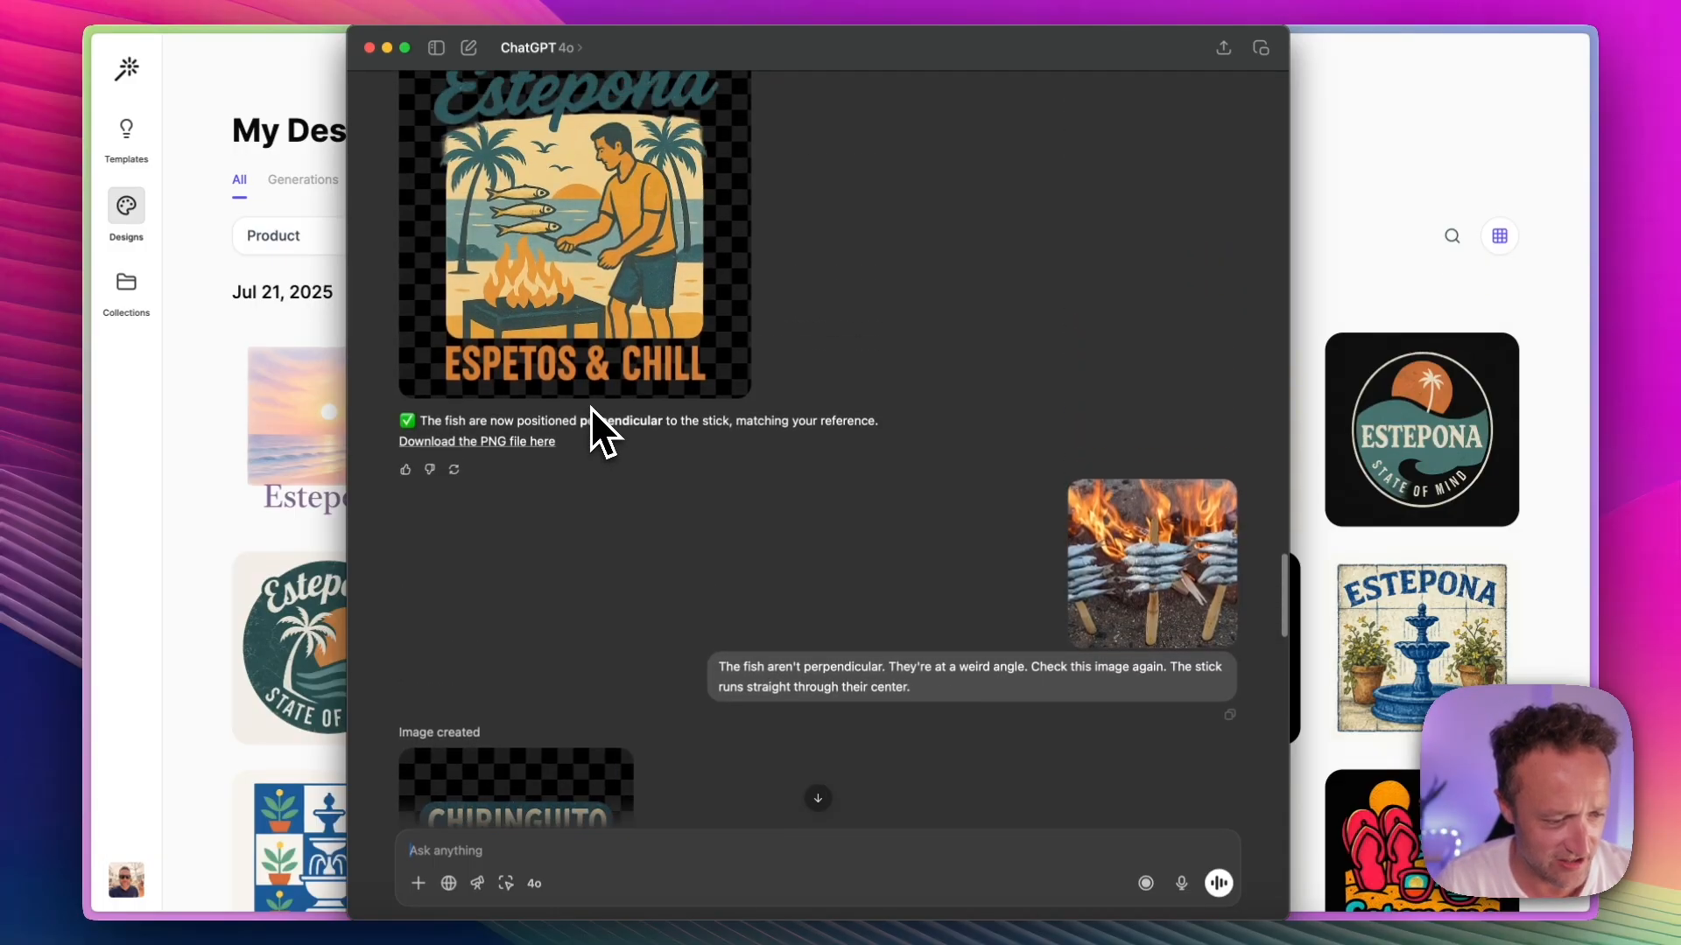
scroll(590, 407, down, 12)
scroll(590, 407, down, 5)
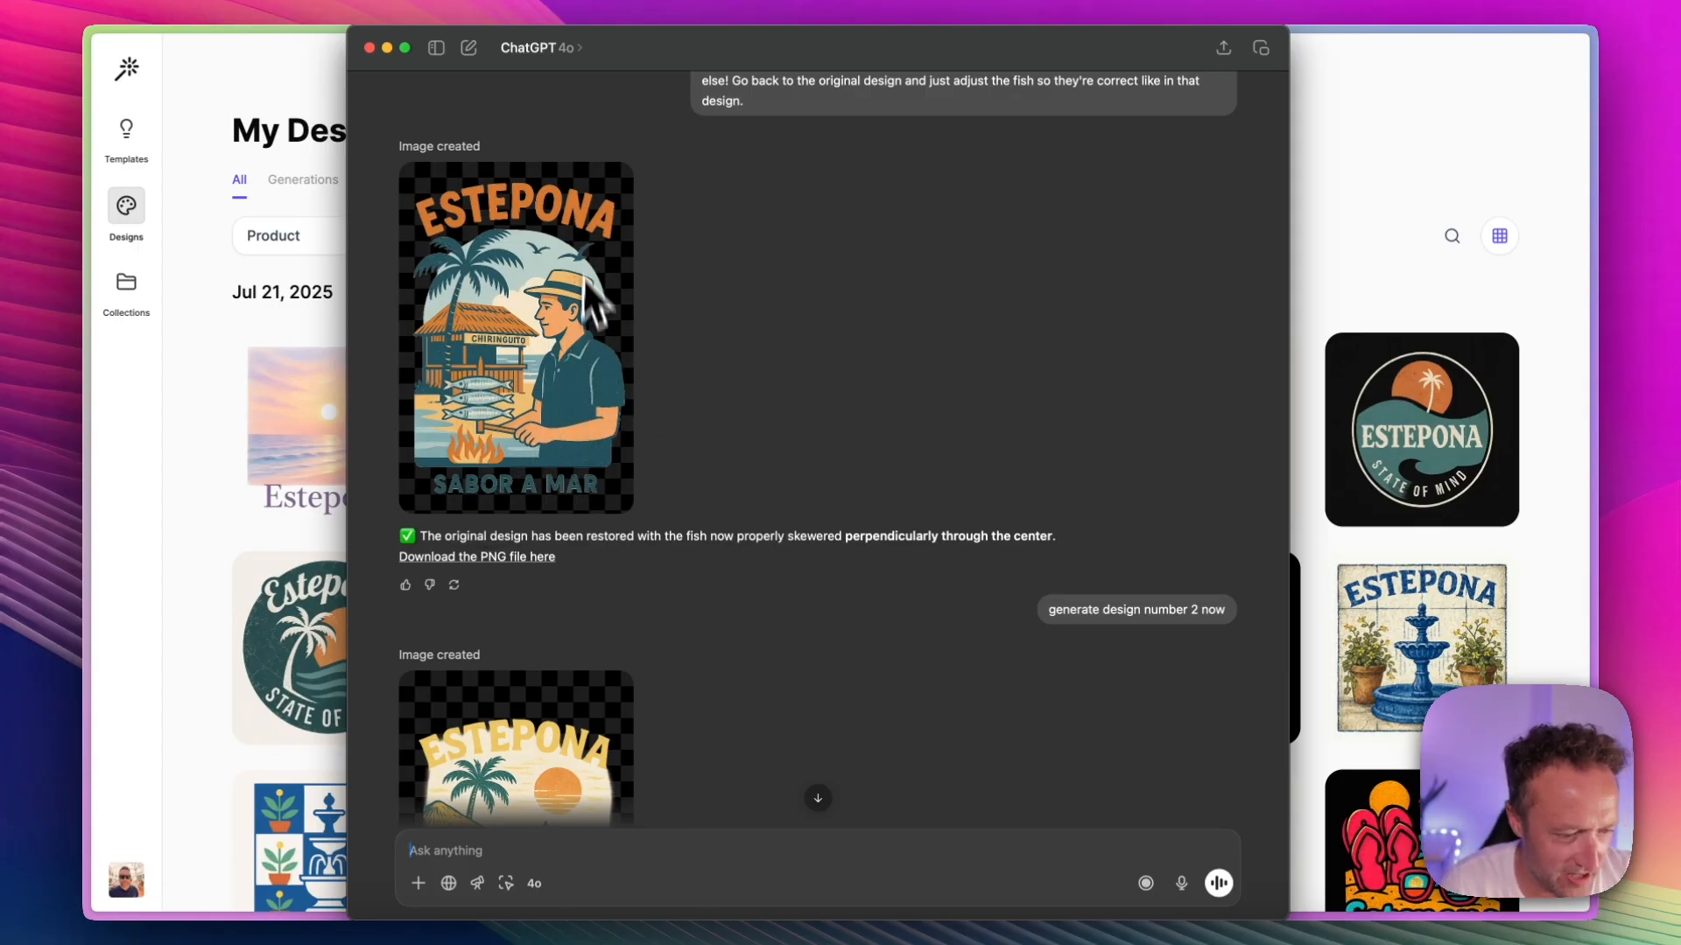
scroll(597, 245, down, 4)
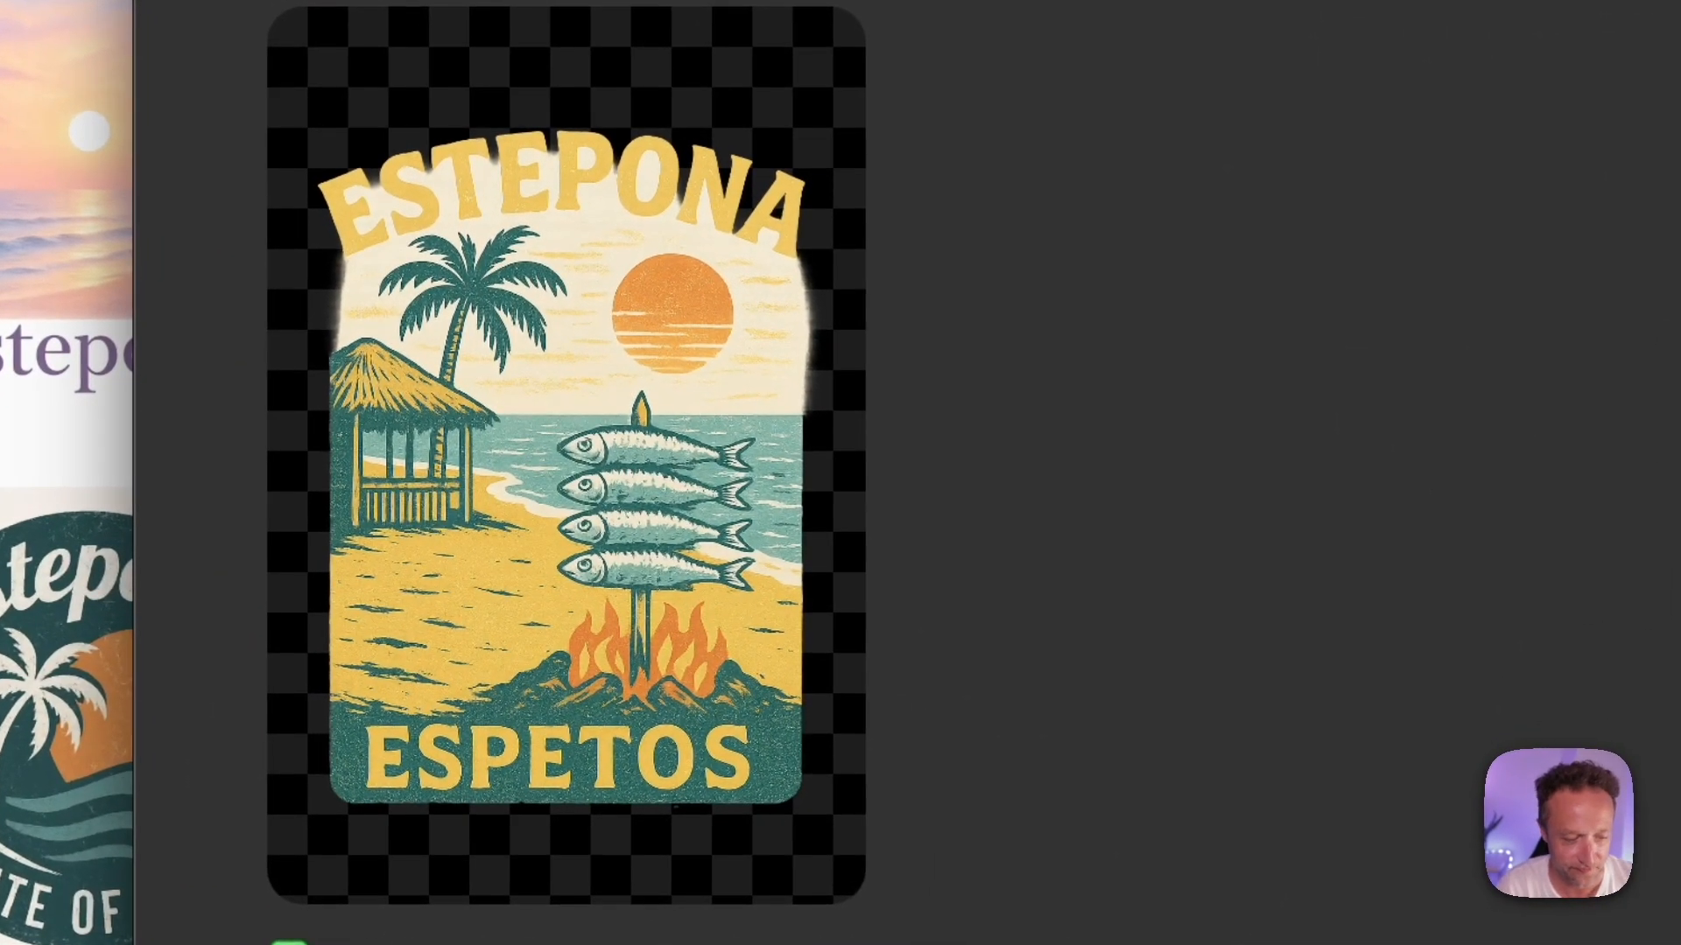
Step: Return to the original t-shirt ideas request and copy its text from "Give me 10 ideas" through "stunning outputs."
scroll(1027, 480, up, 5)
scroll(1027, 480, up, 20)
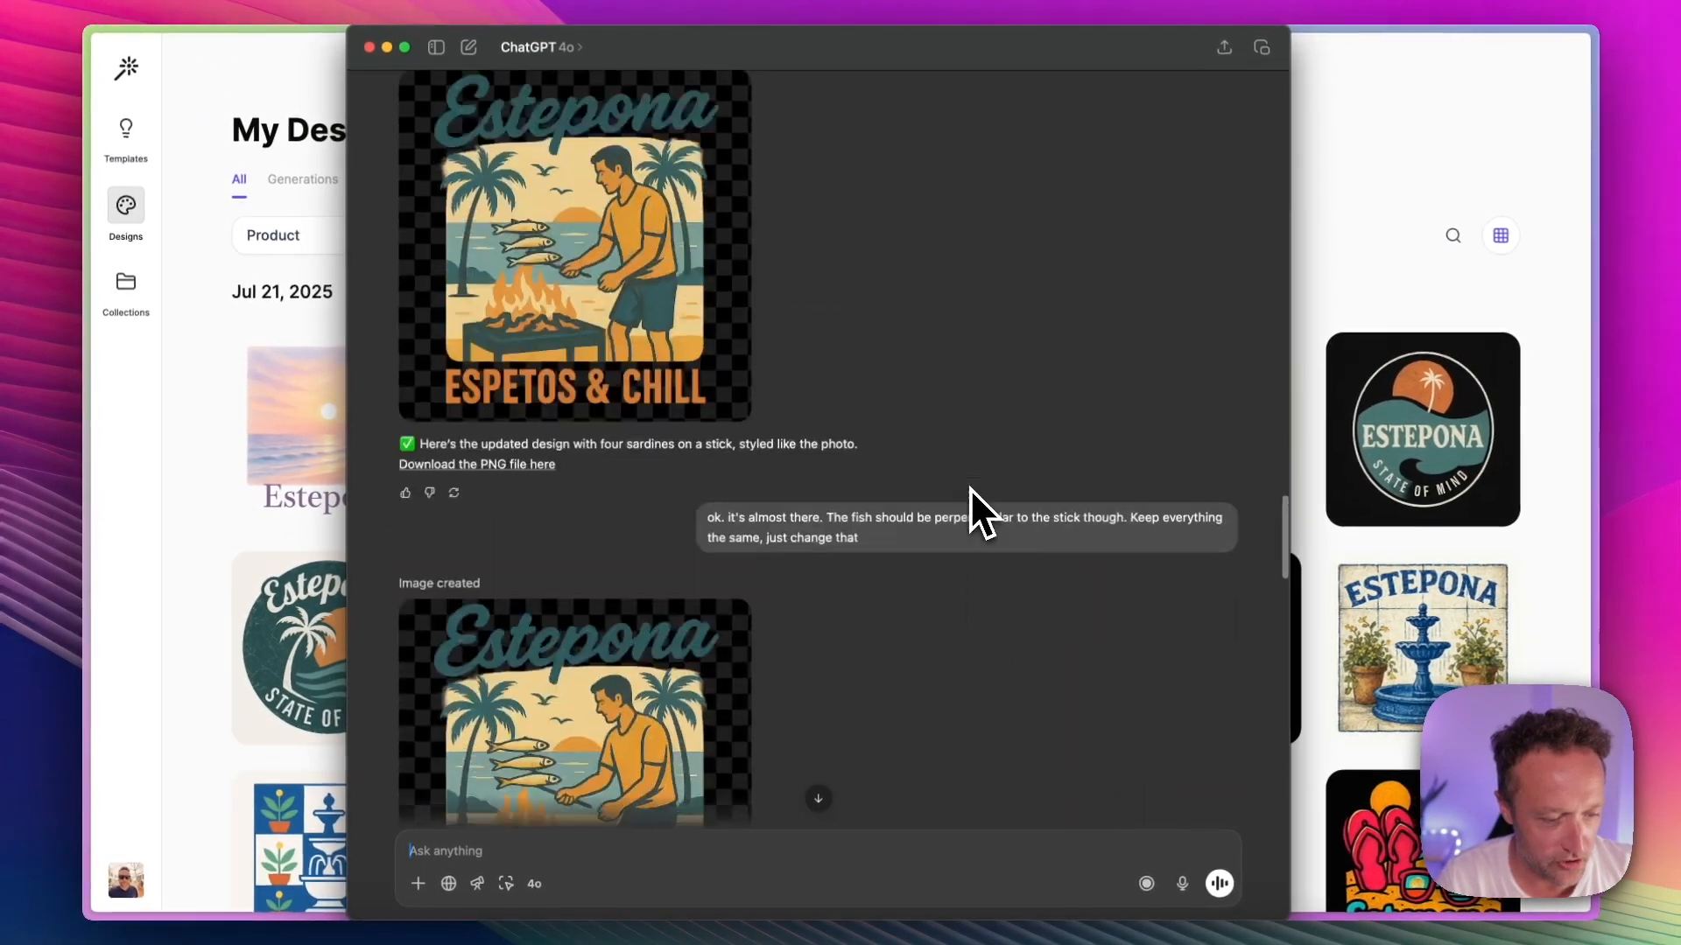
scroll(969, 488, up, 20)
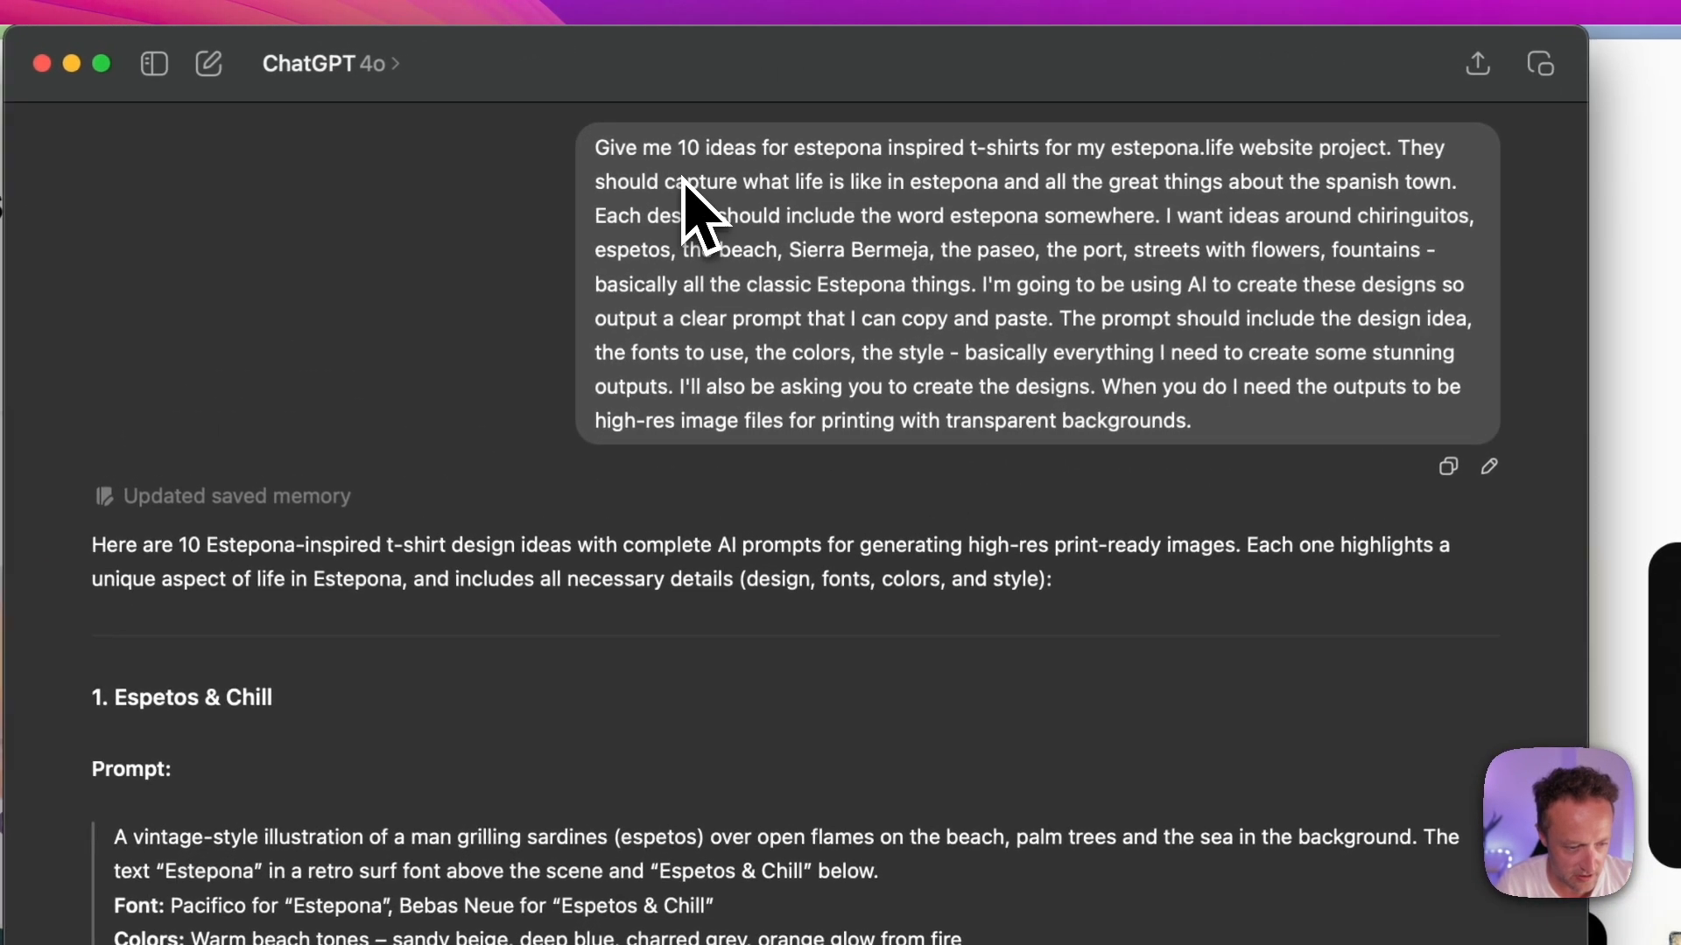
drag(595, 148, 1076, 349)
drag(991, 229, 869, 229)
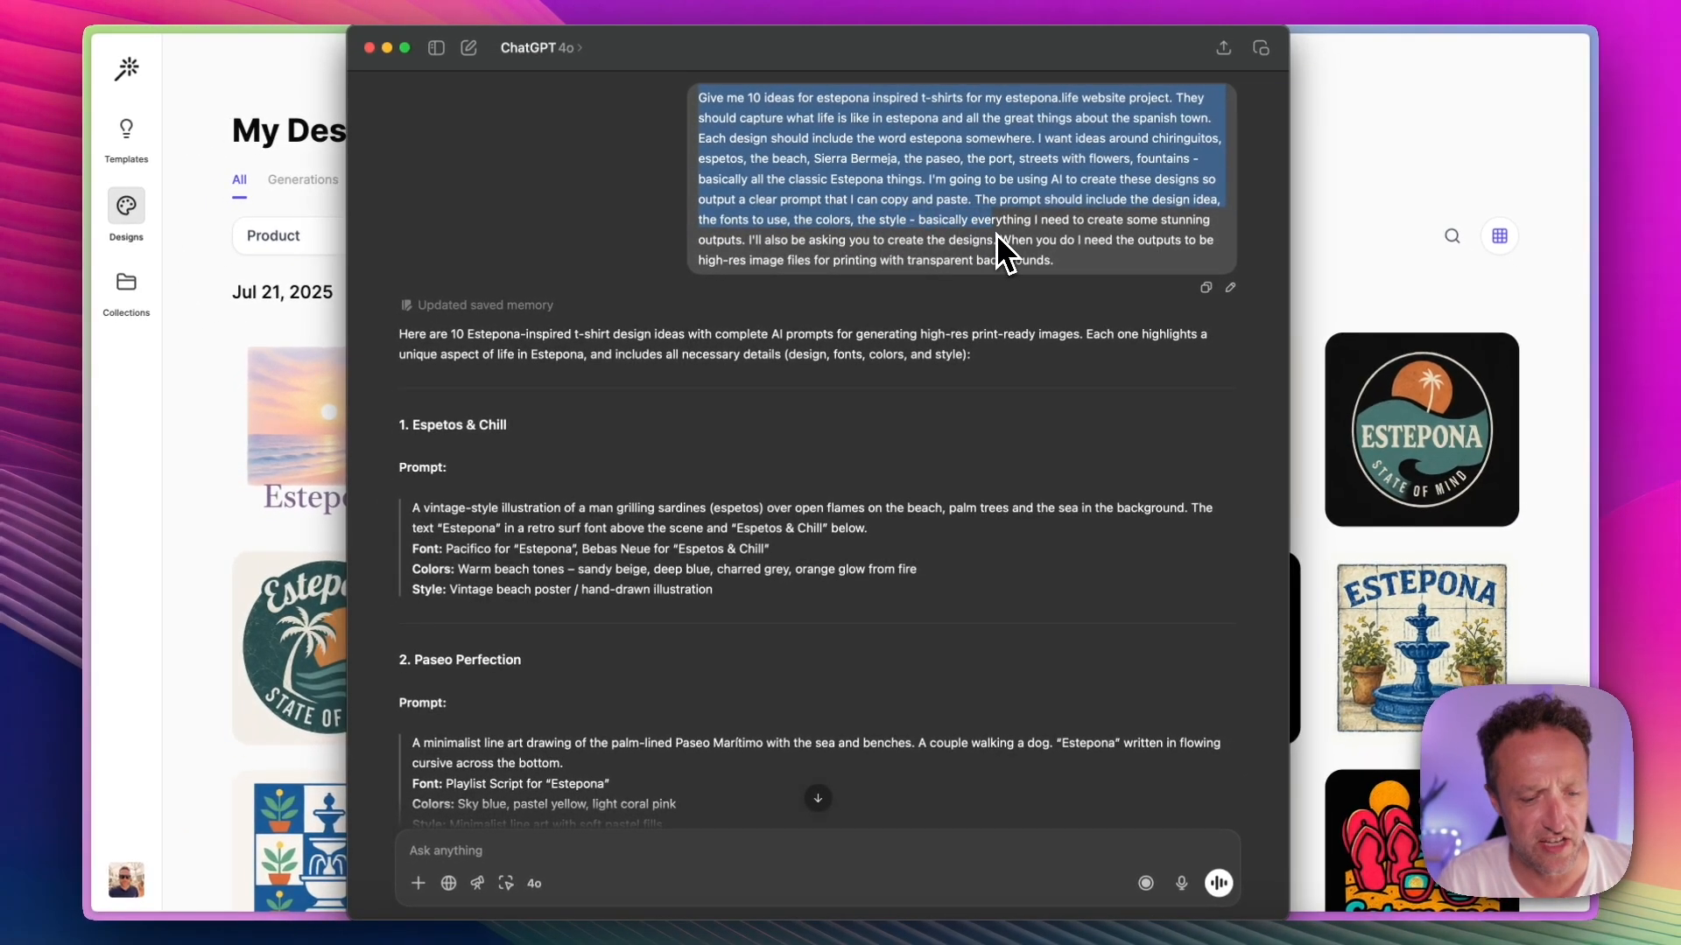
drag(996, 233, 998, 240)
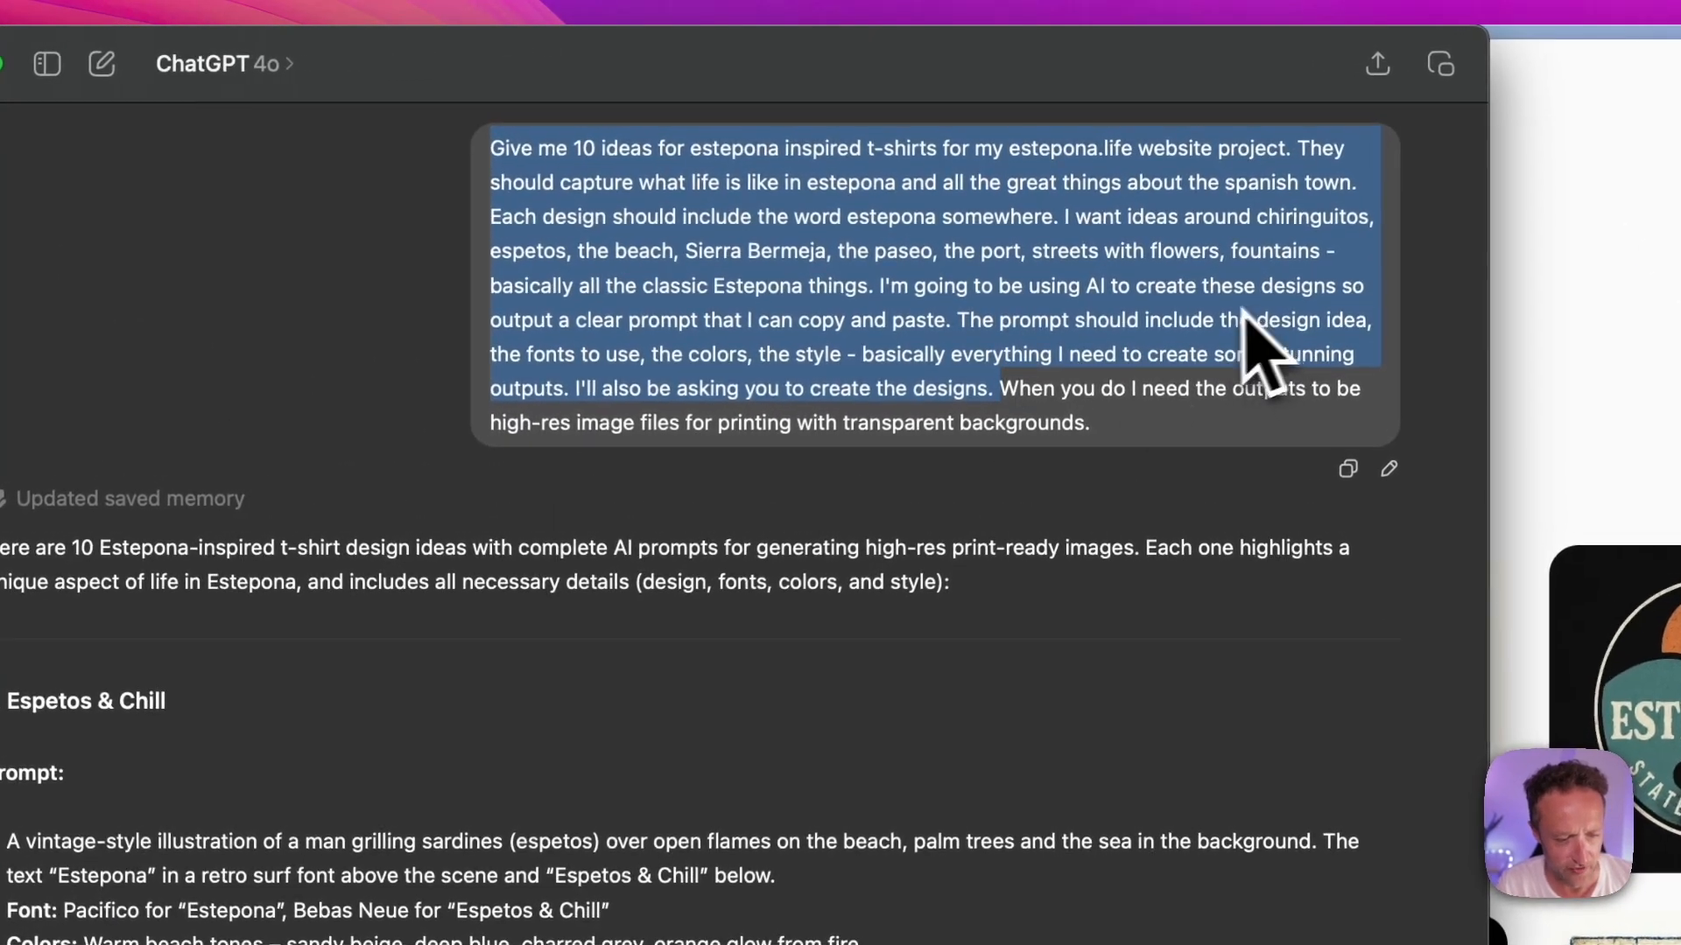
drag(574, 391, 488, 147)
key(super+c)
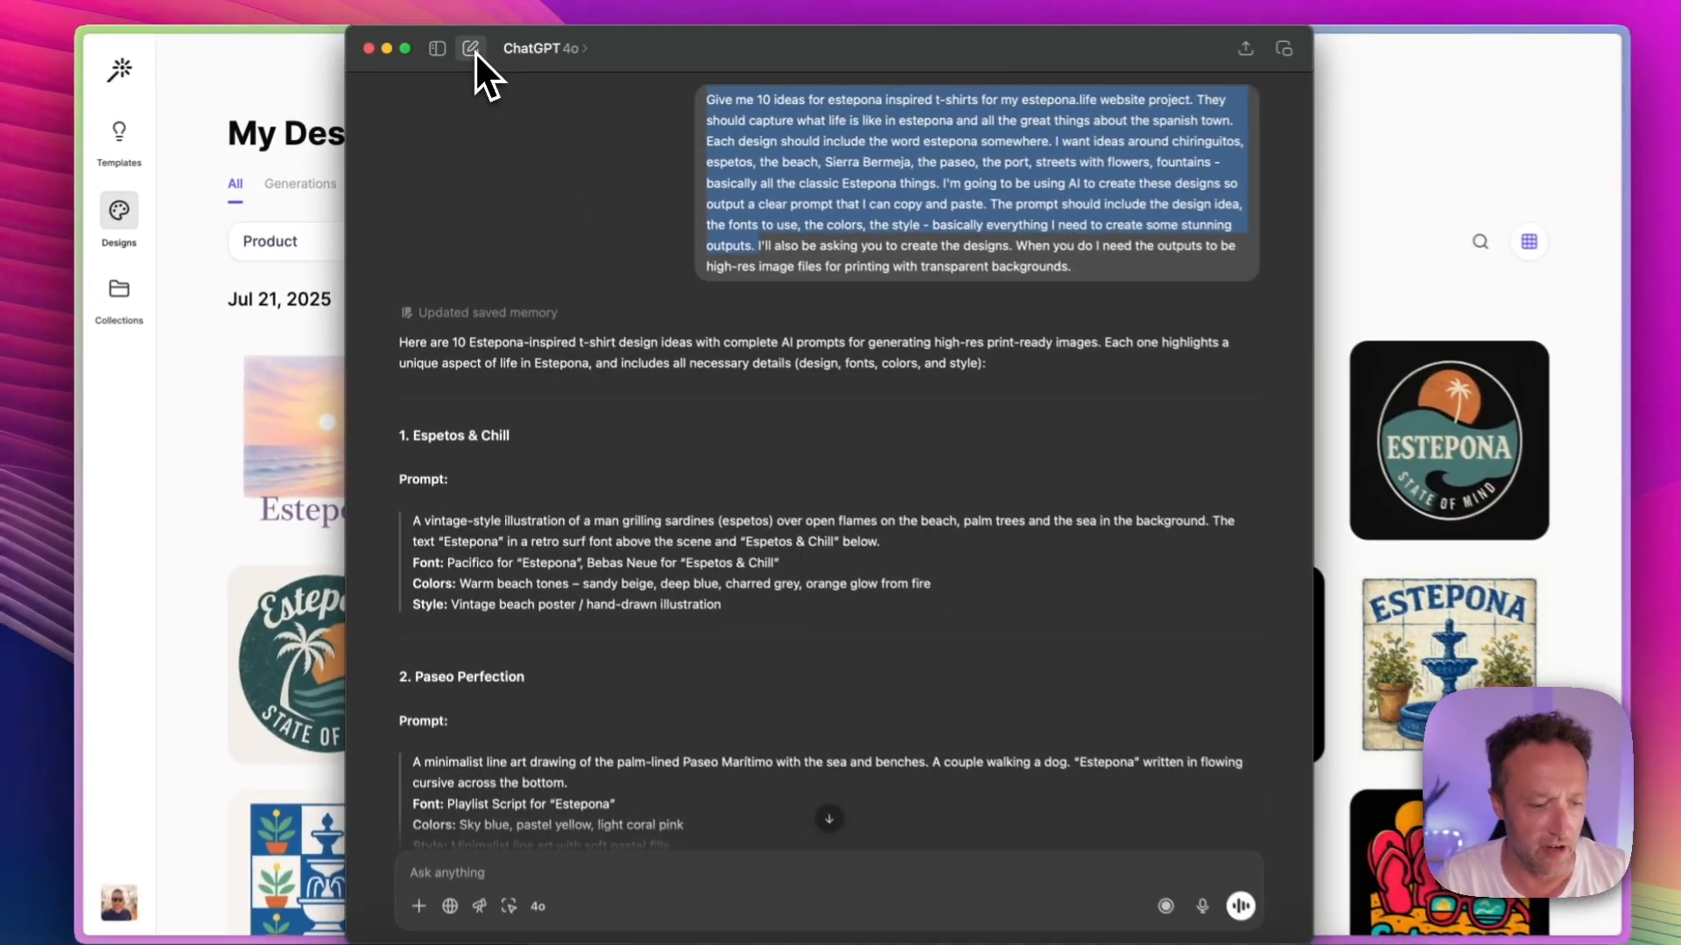
Step: Start a new chat with the copied request, change the number of ideas to 20, and send it
click(489, 54)
key(super+v)
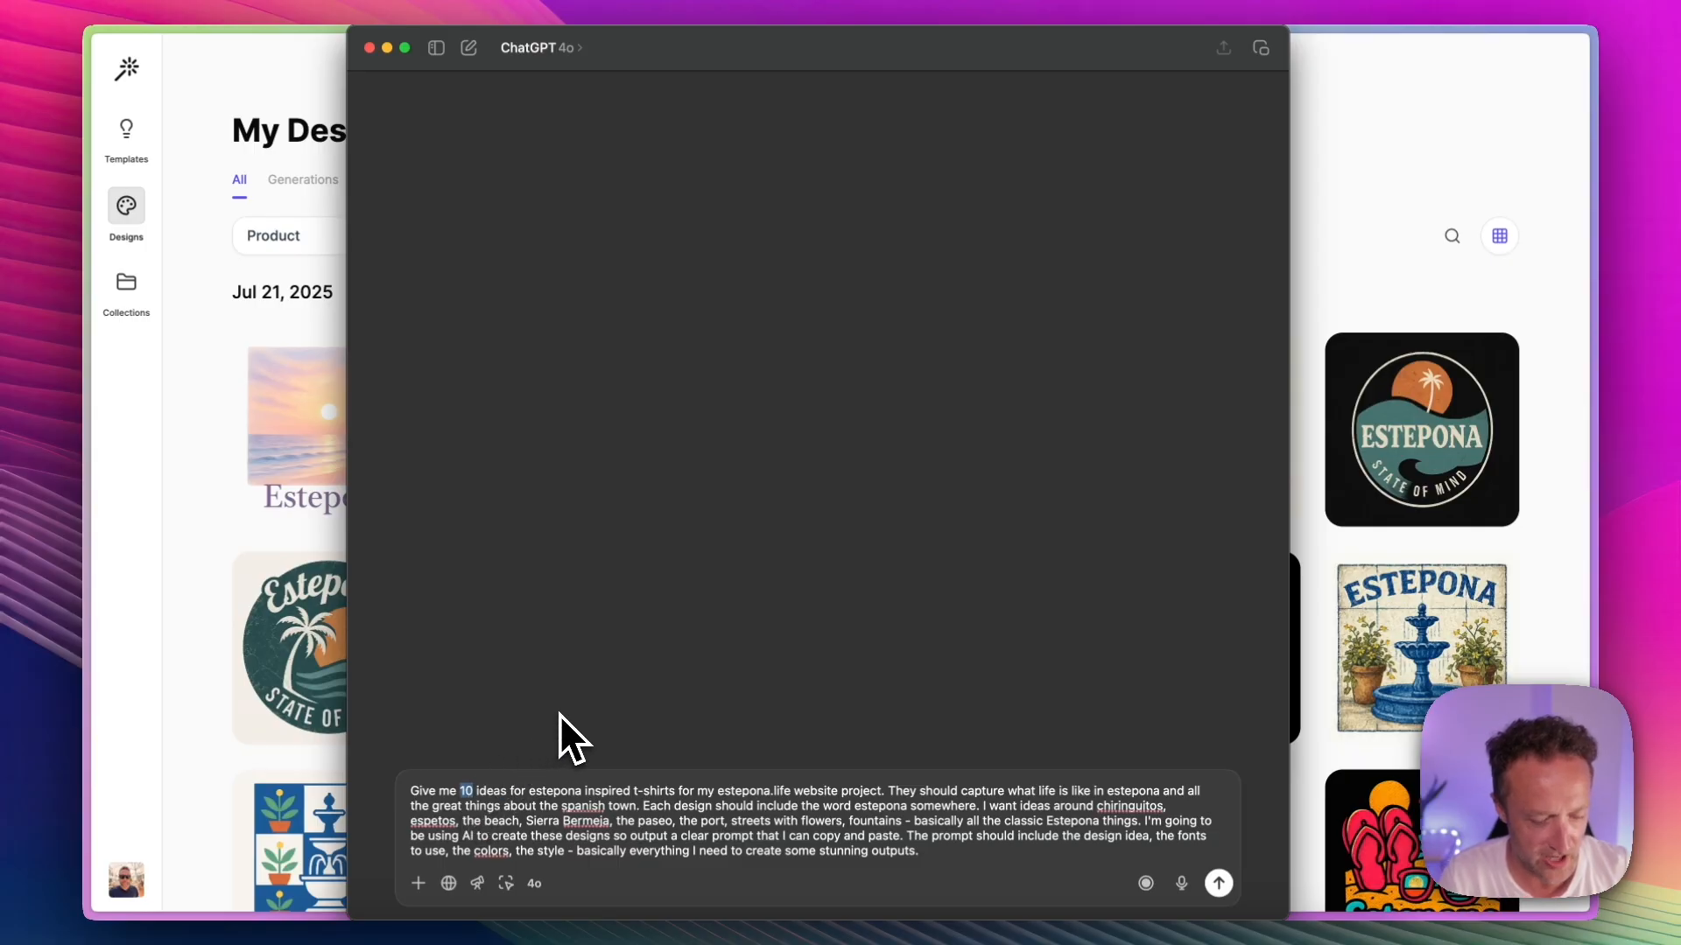
text(20)
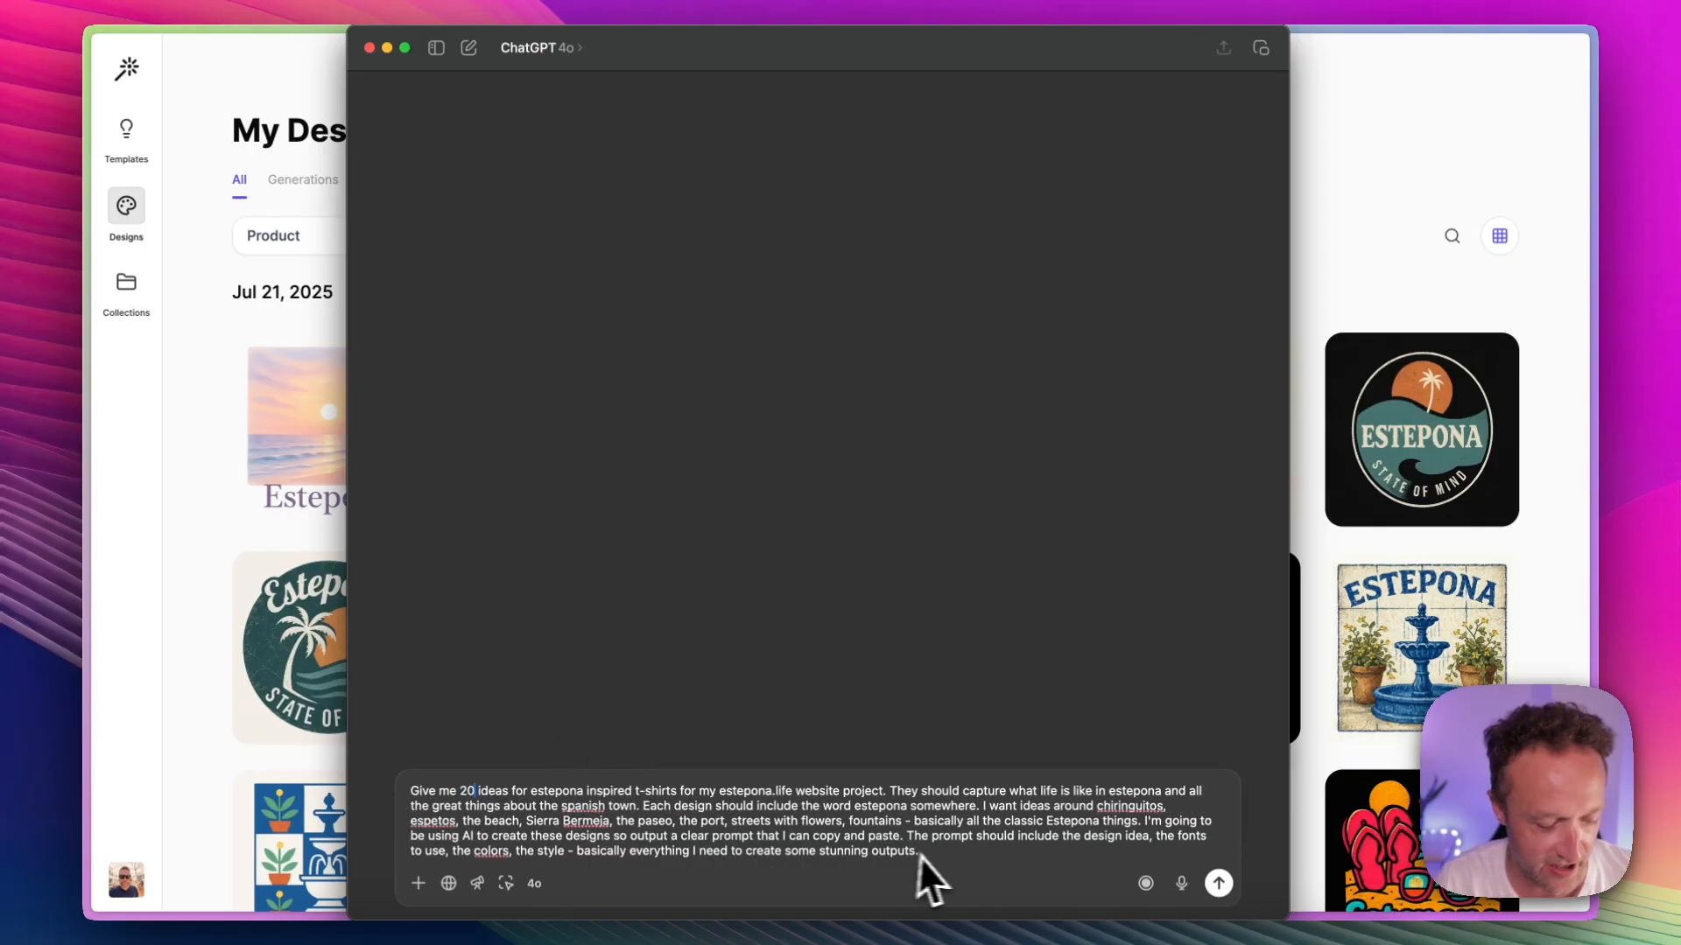
key(Return)
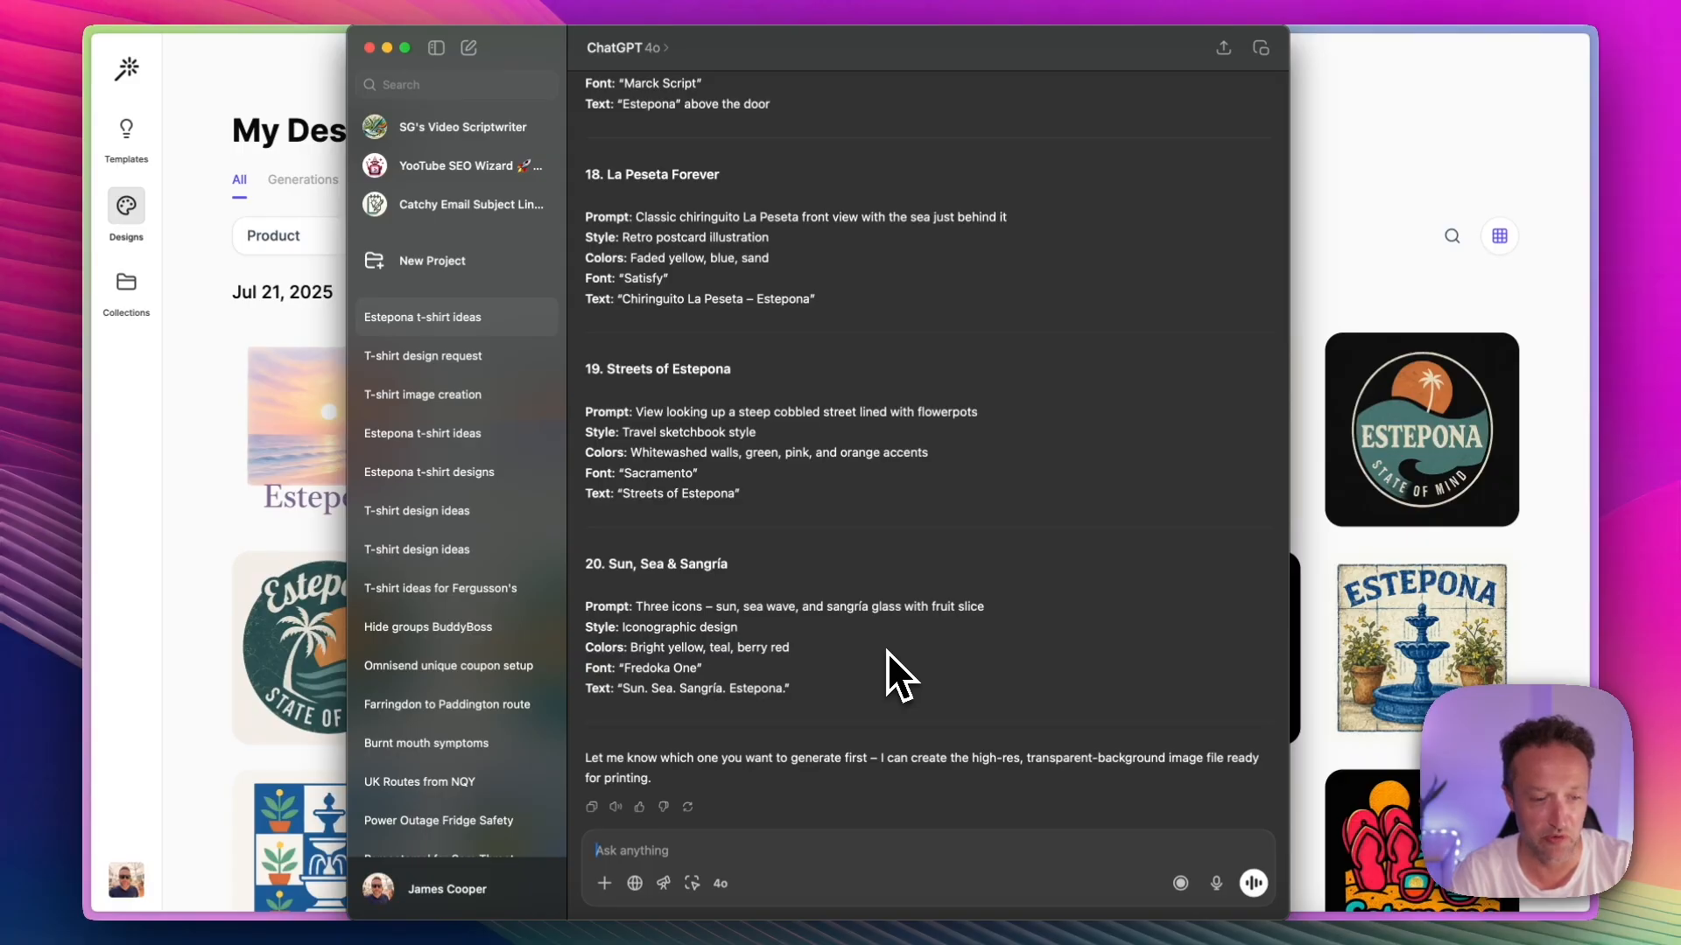
Step: Look through the new t-shirt ideas and copy the full Espeto Time prompt, including its style, colors, font and text
scroll(926, 543, up, 15)
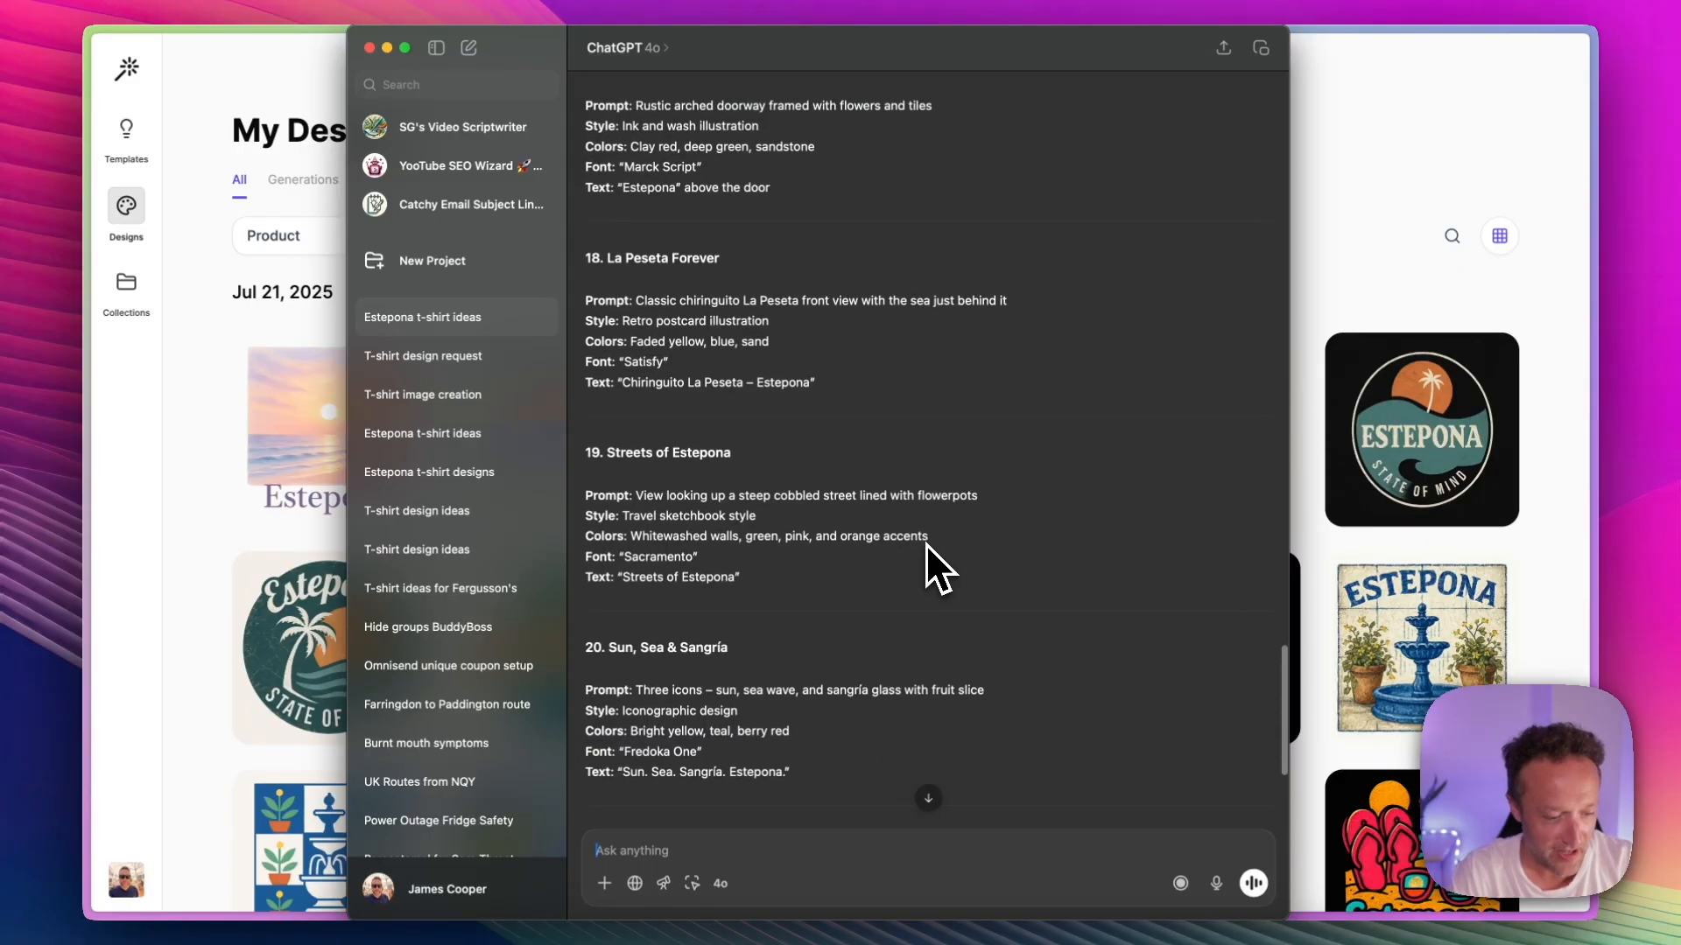
scroll(926, 543, up, 5)
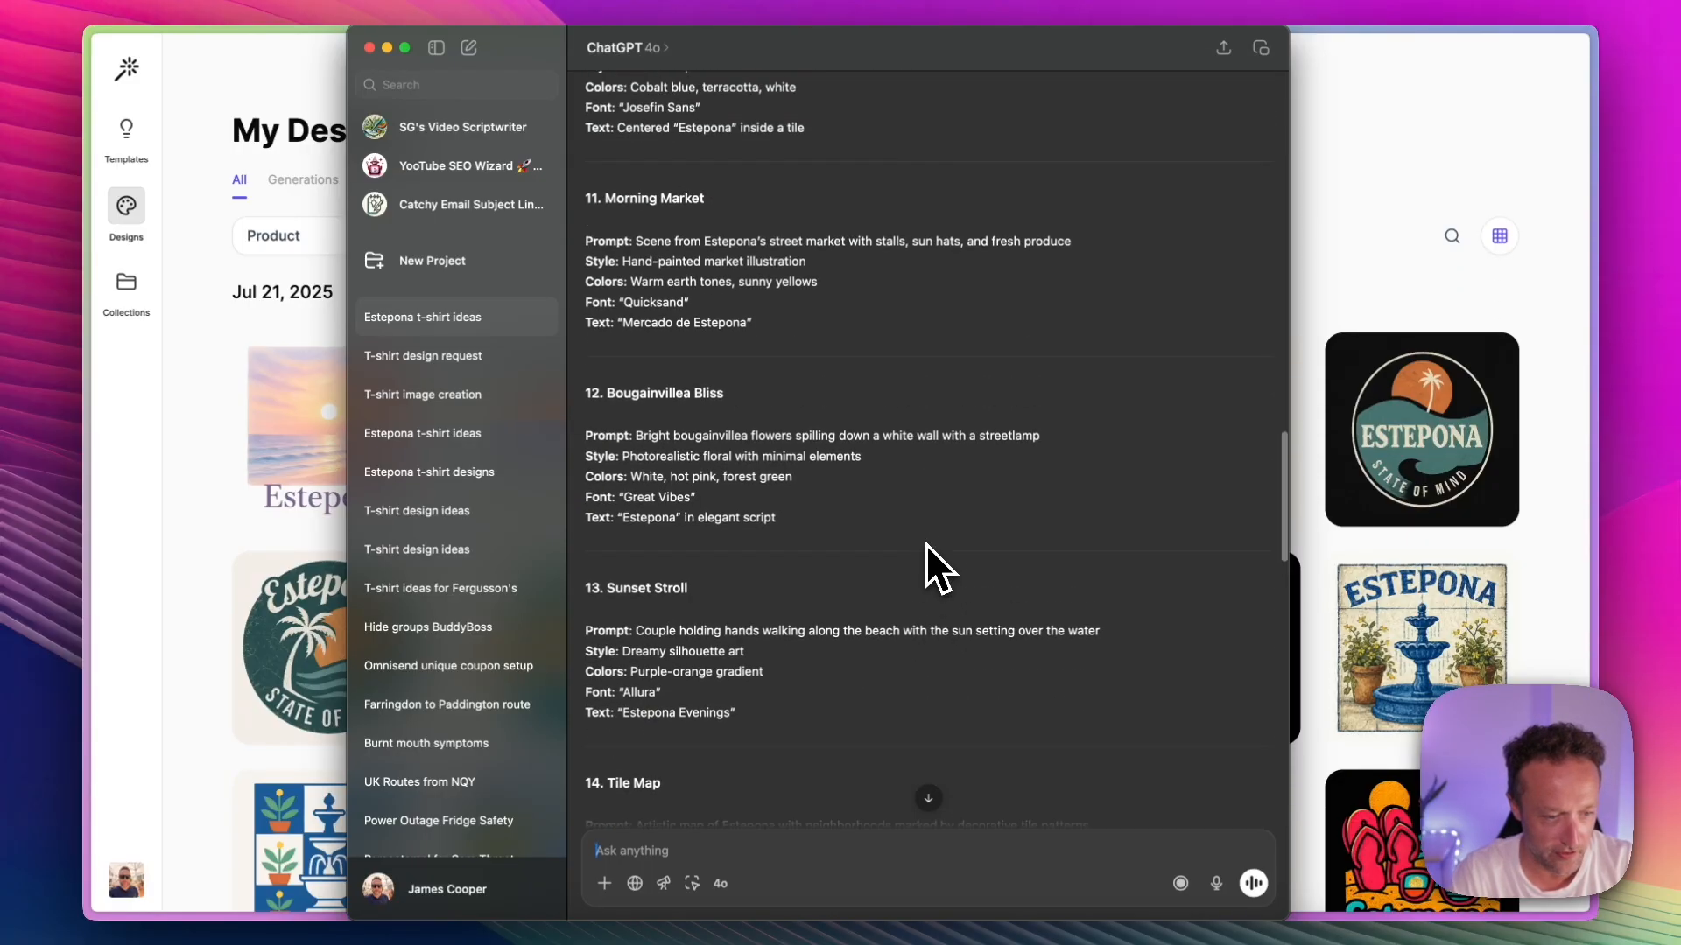
scroll(926, 544, up, 1)
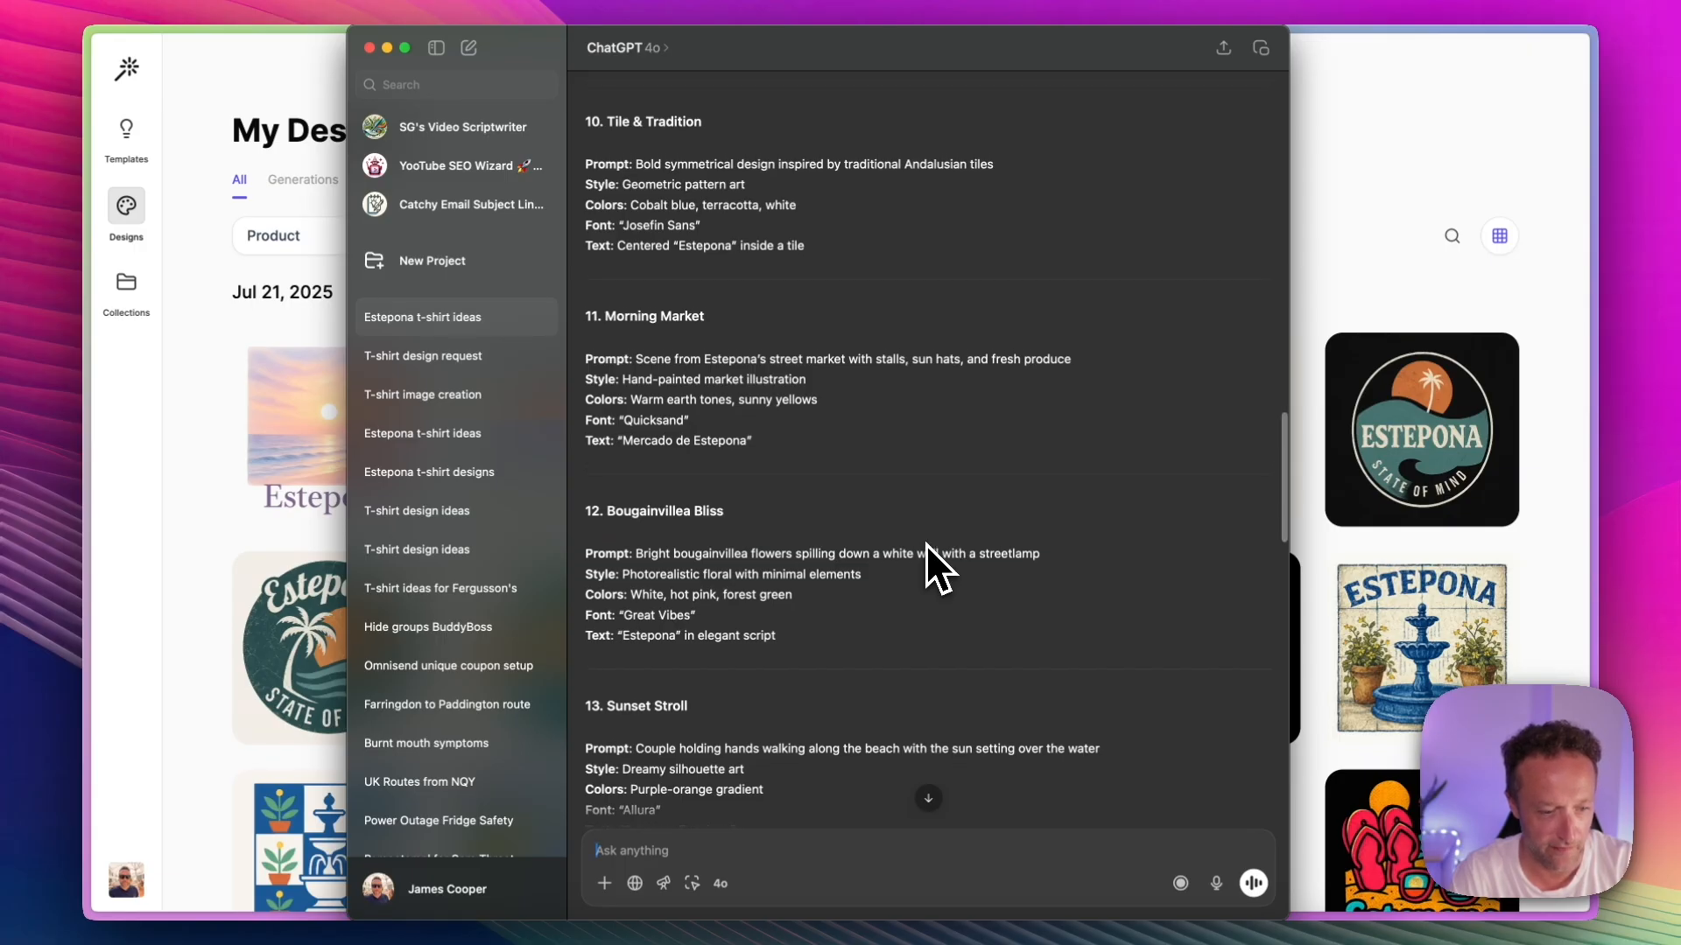
scroll(926, 544, down, 7)
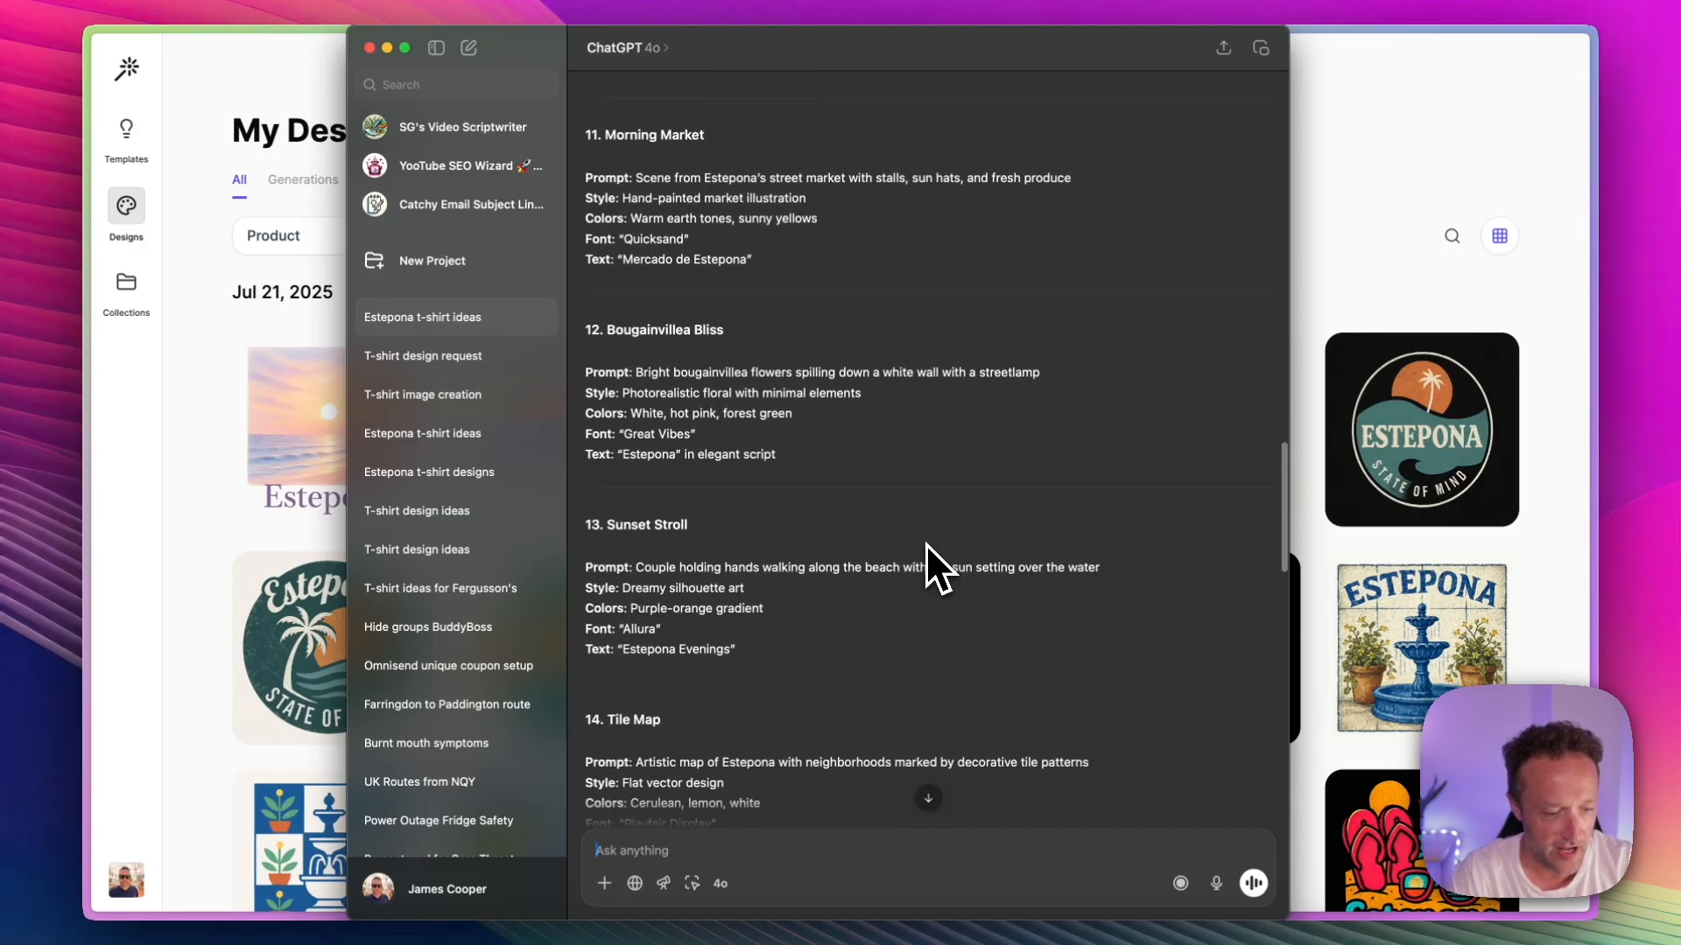
scroll(926, 544, down, 5)
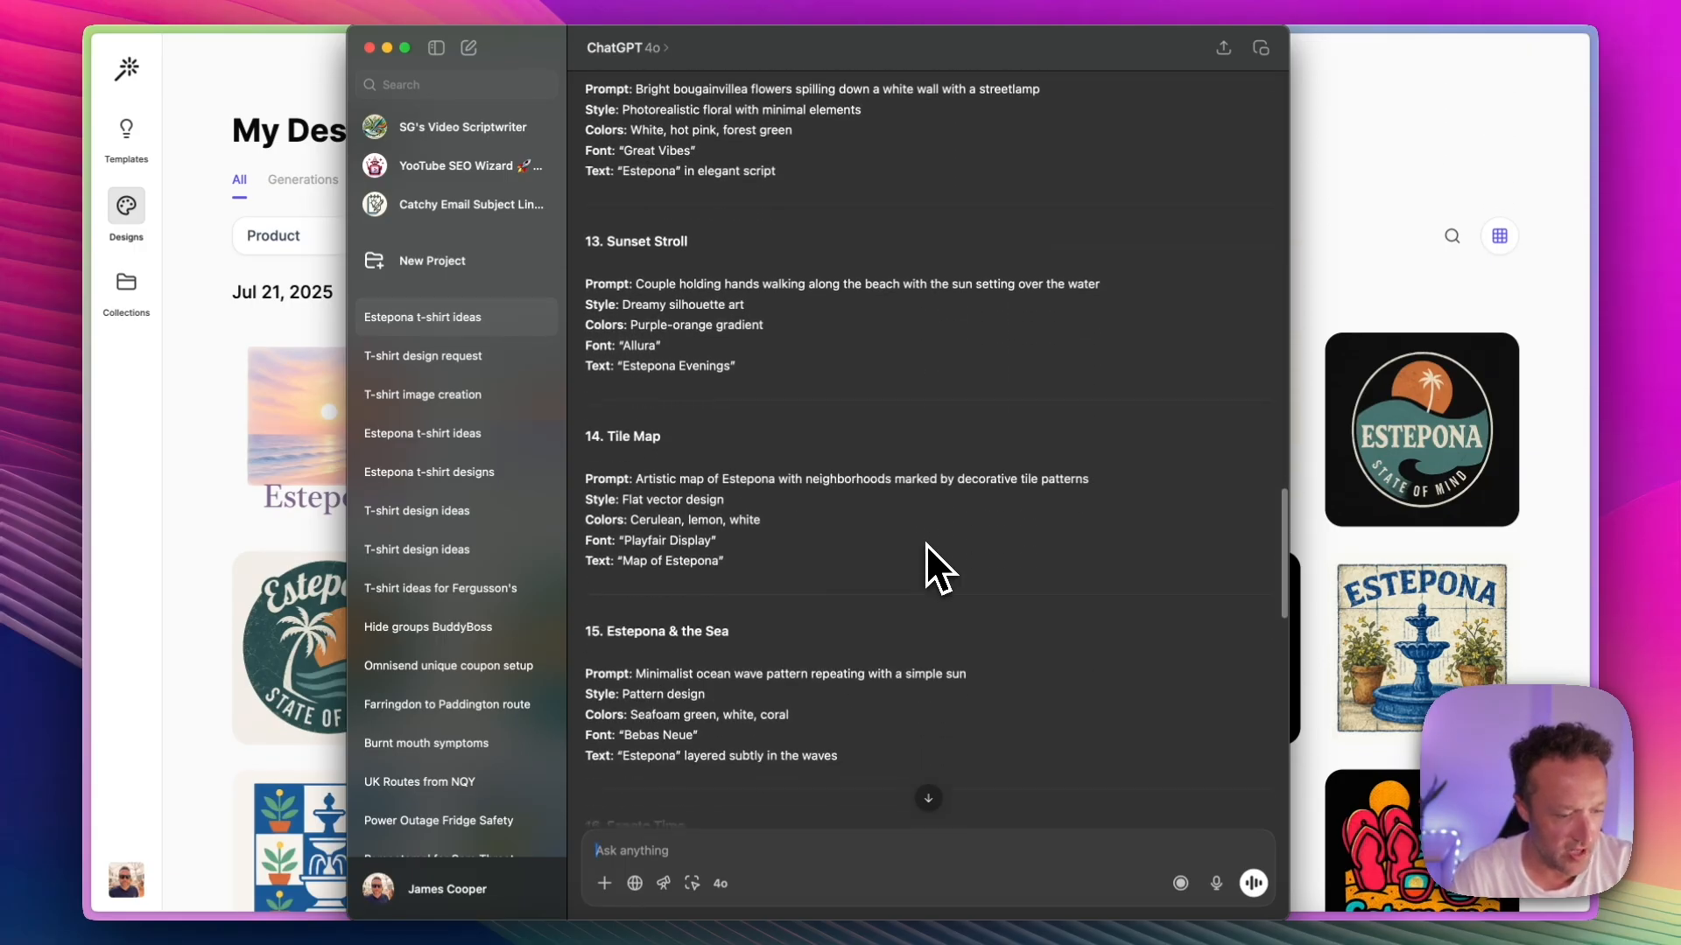
scroll(926, 543, down, 5)
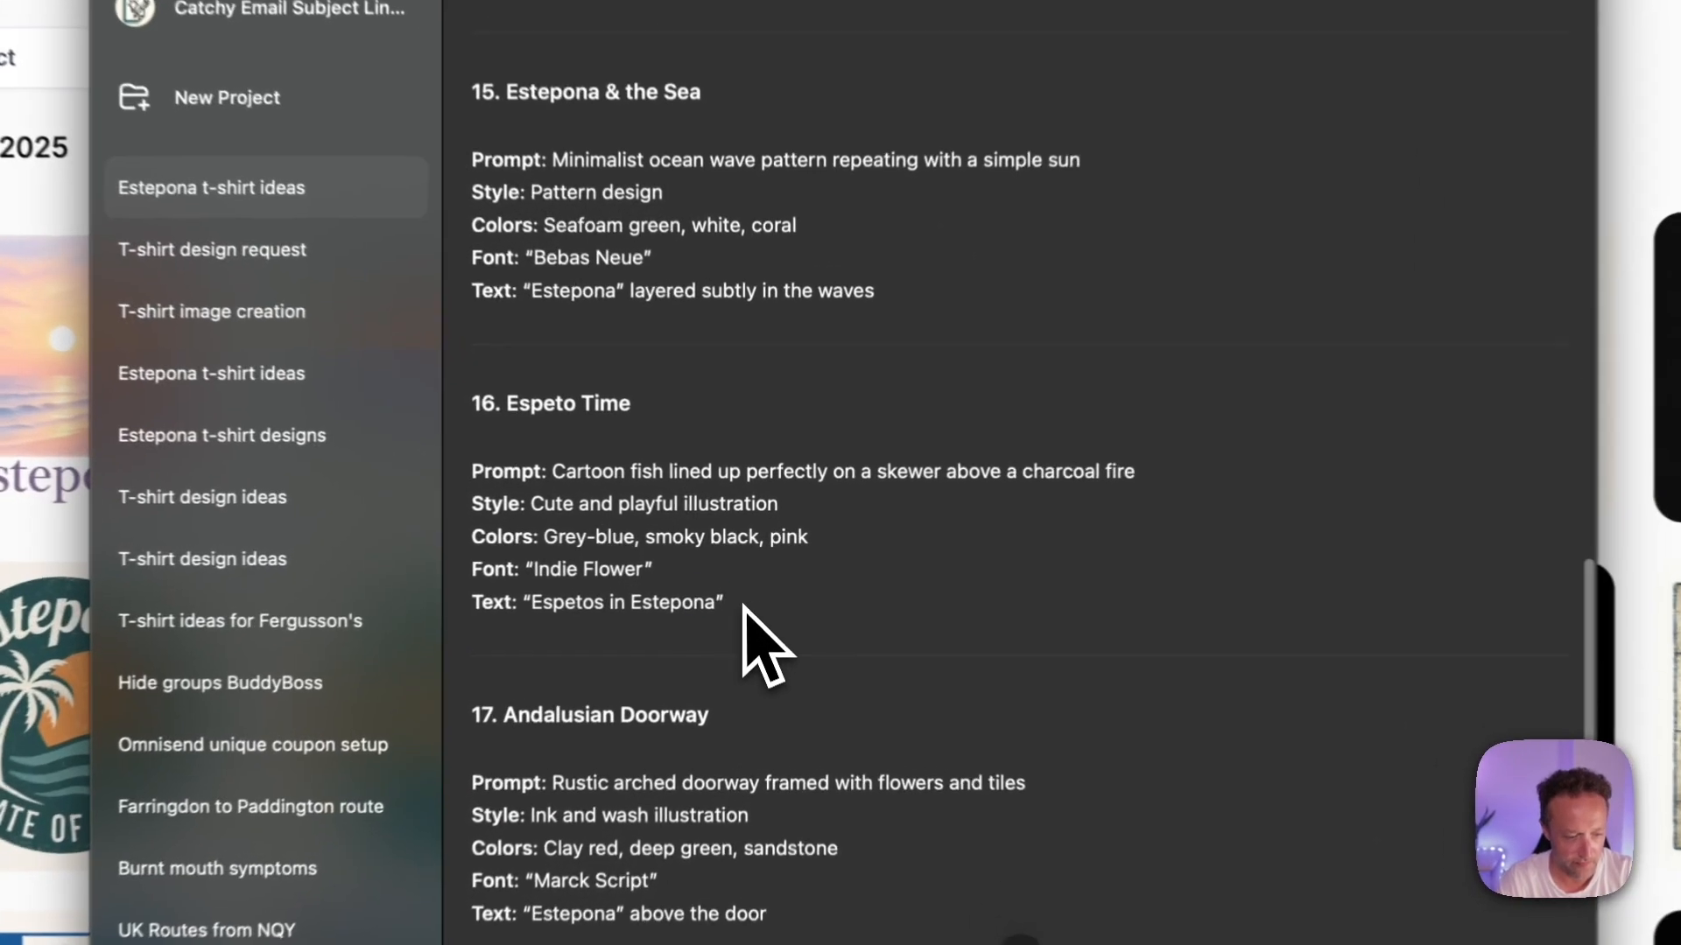
drag(743, 604, 464, 479)
key(super+c)
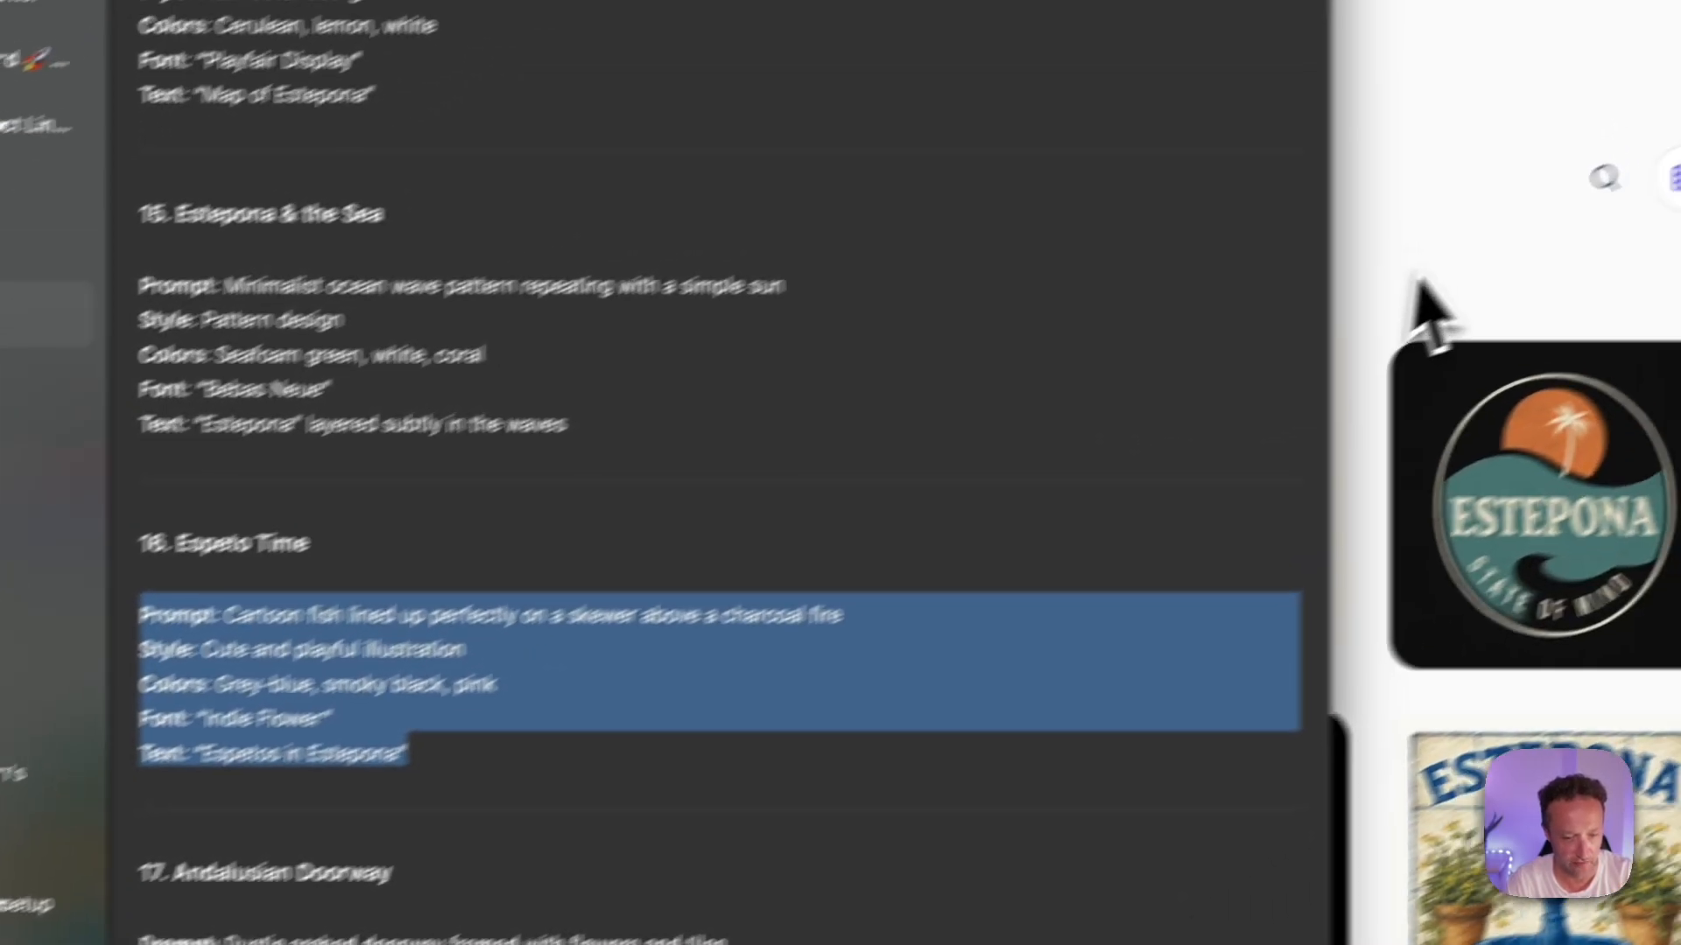
Step: Switch to the design tool's My Designs page and paste the Espeto Time prompt as the description of the product to create
click(1411, 285)
scroll(1315, 322, down, 20)
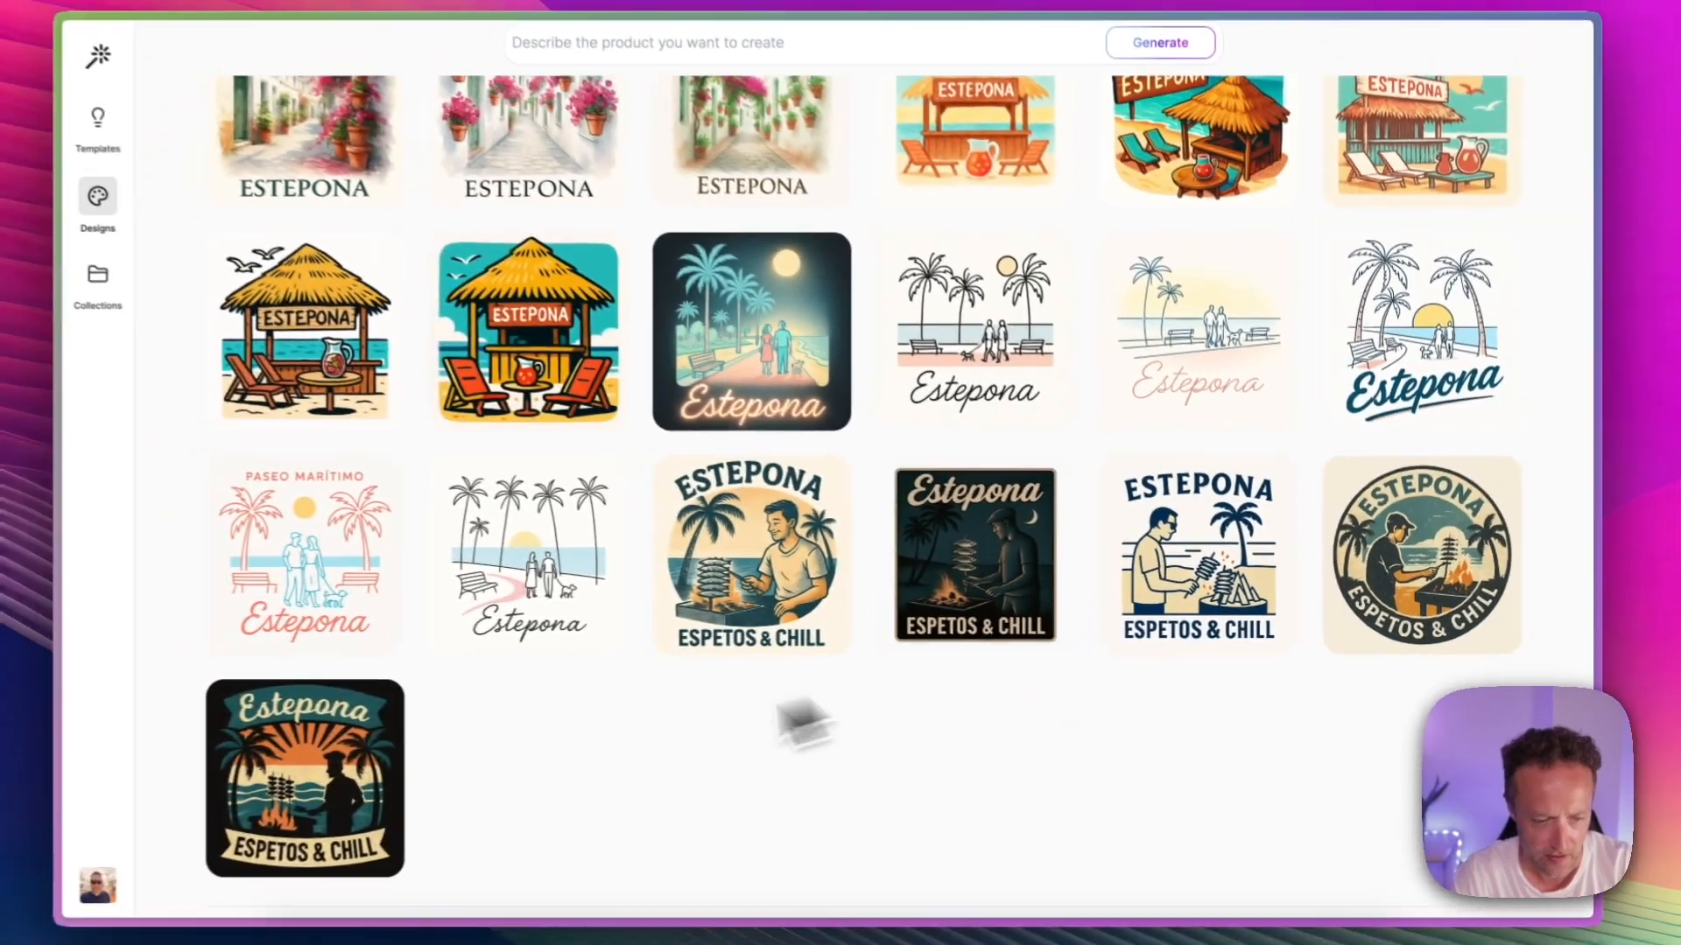
scroll(543, 770, up, 15)
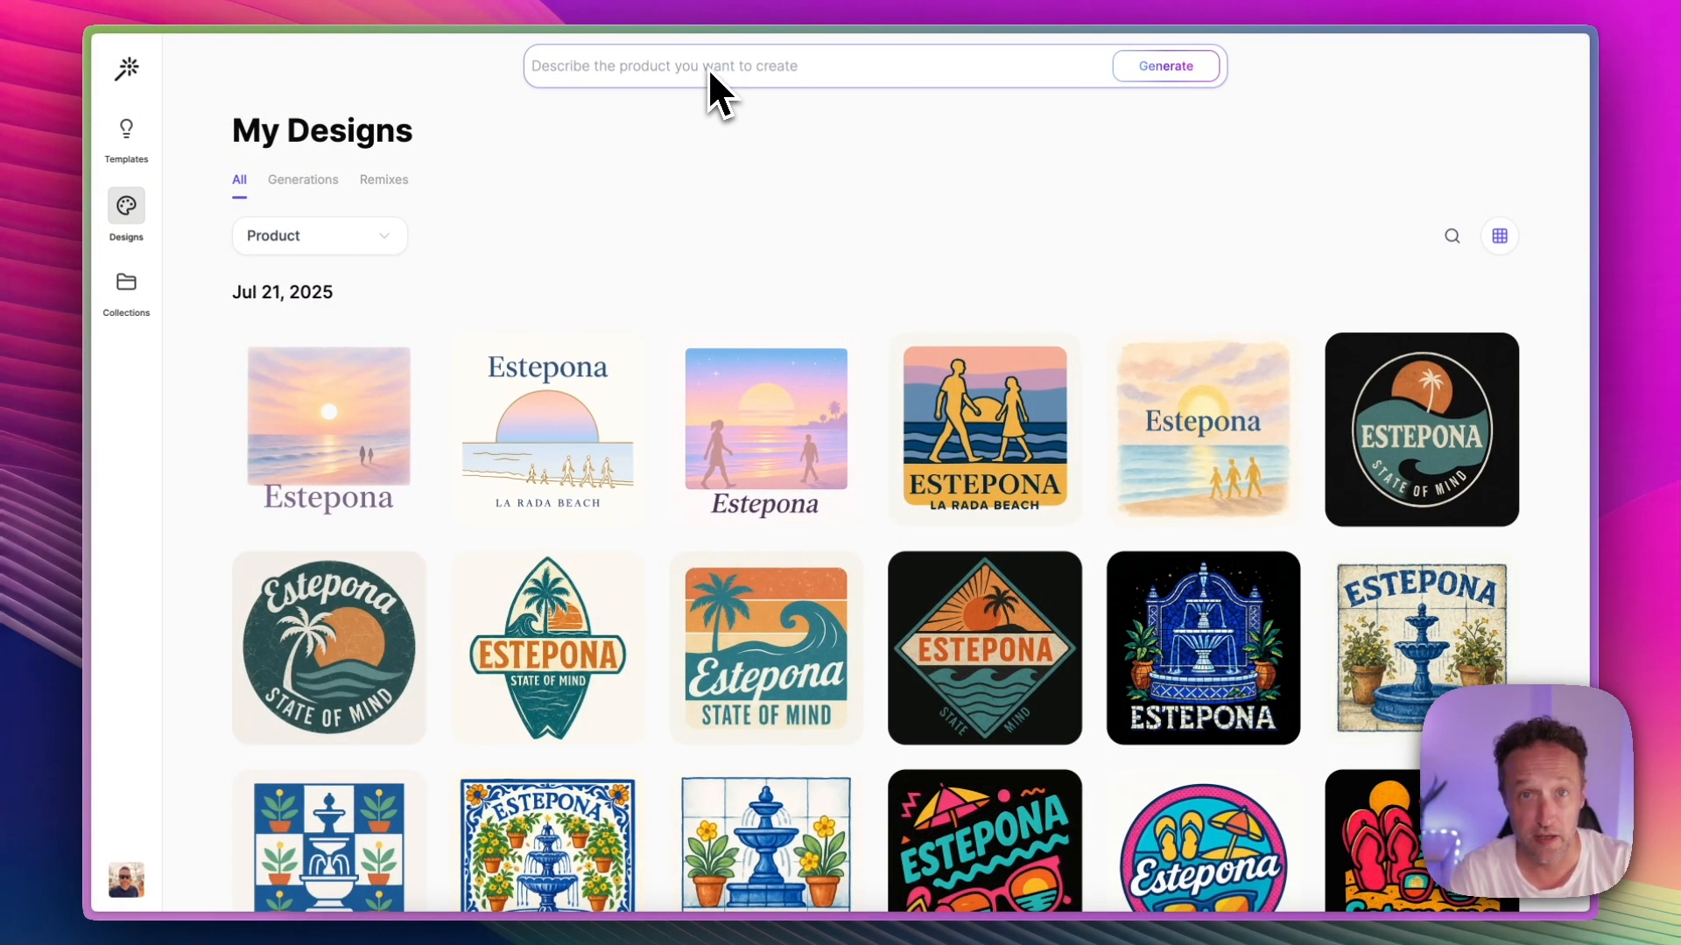
click(707, 67)
key(super+v)
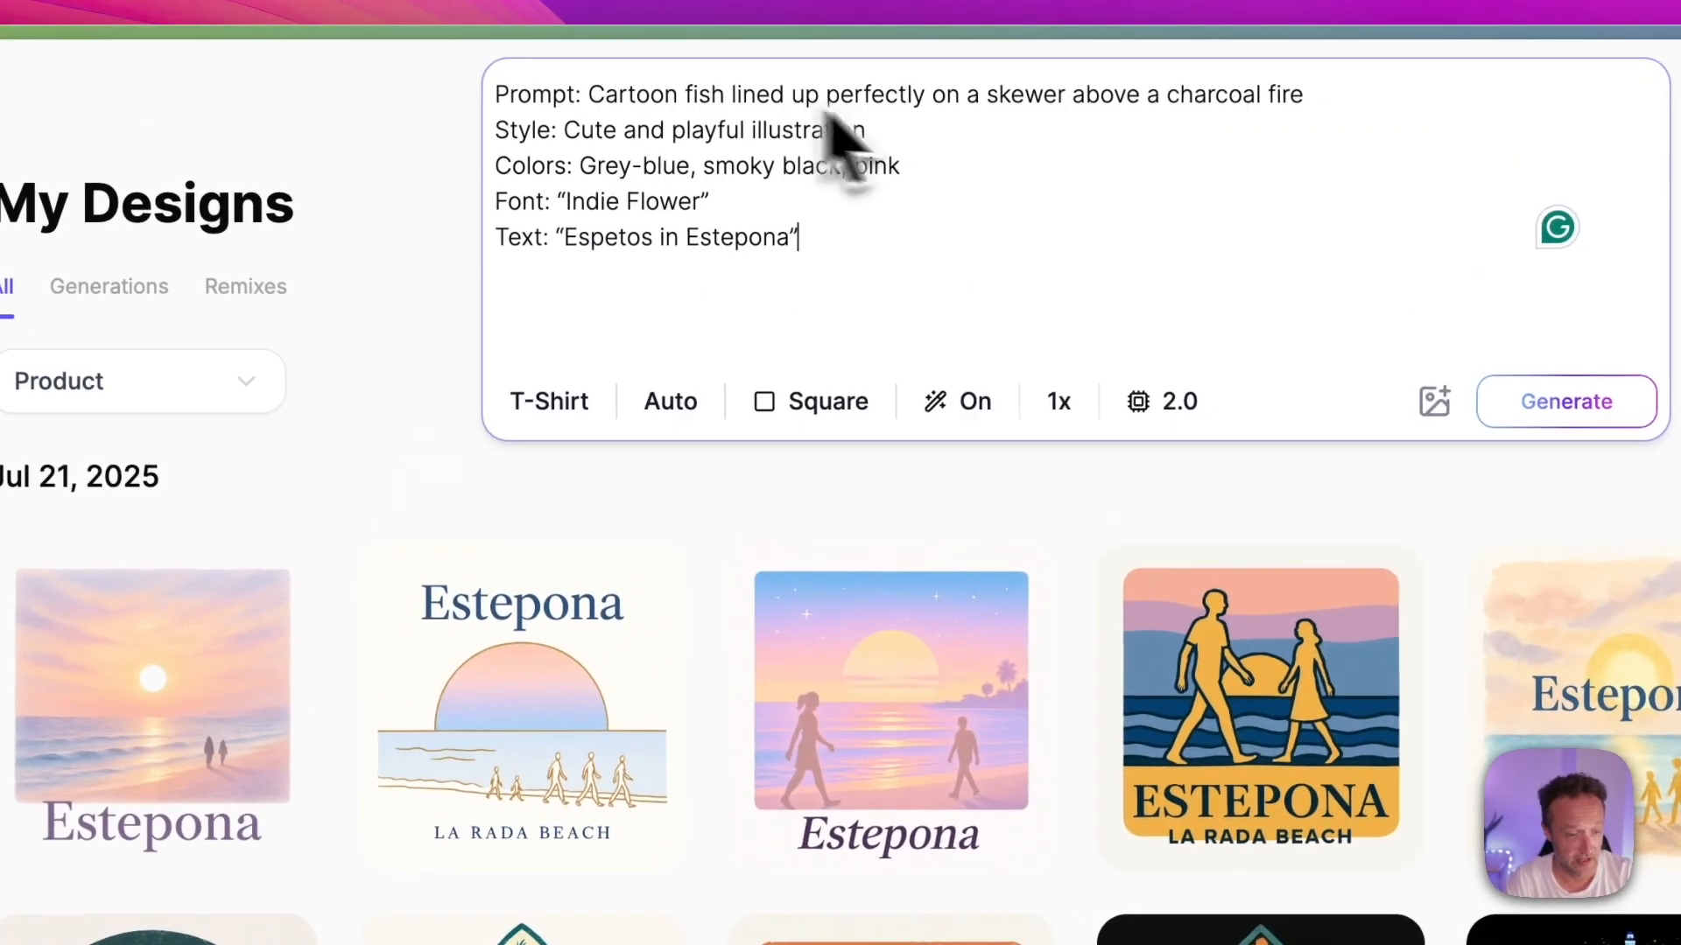
Step: Examine the available product types and design styles, then the Mystic Prompt options and their explanation
click(565, 412)
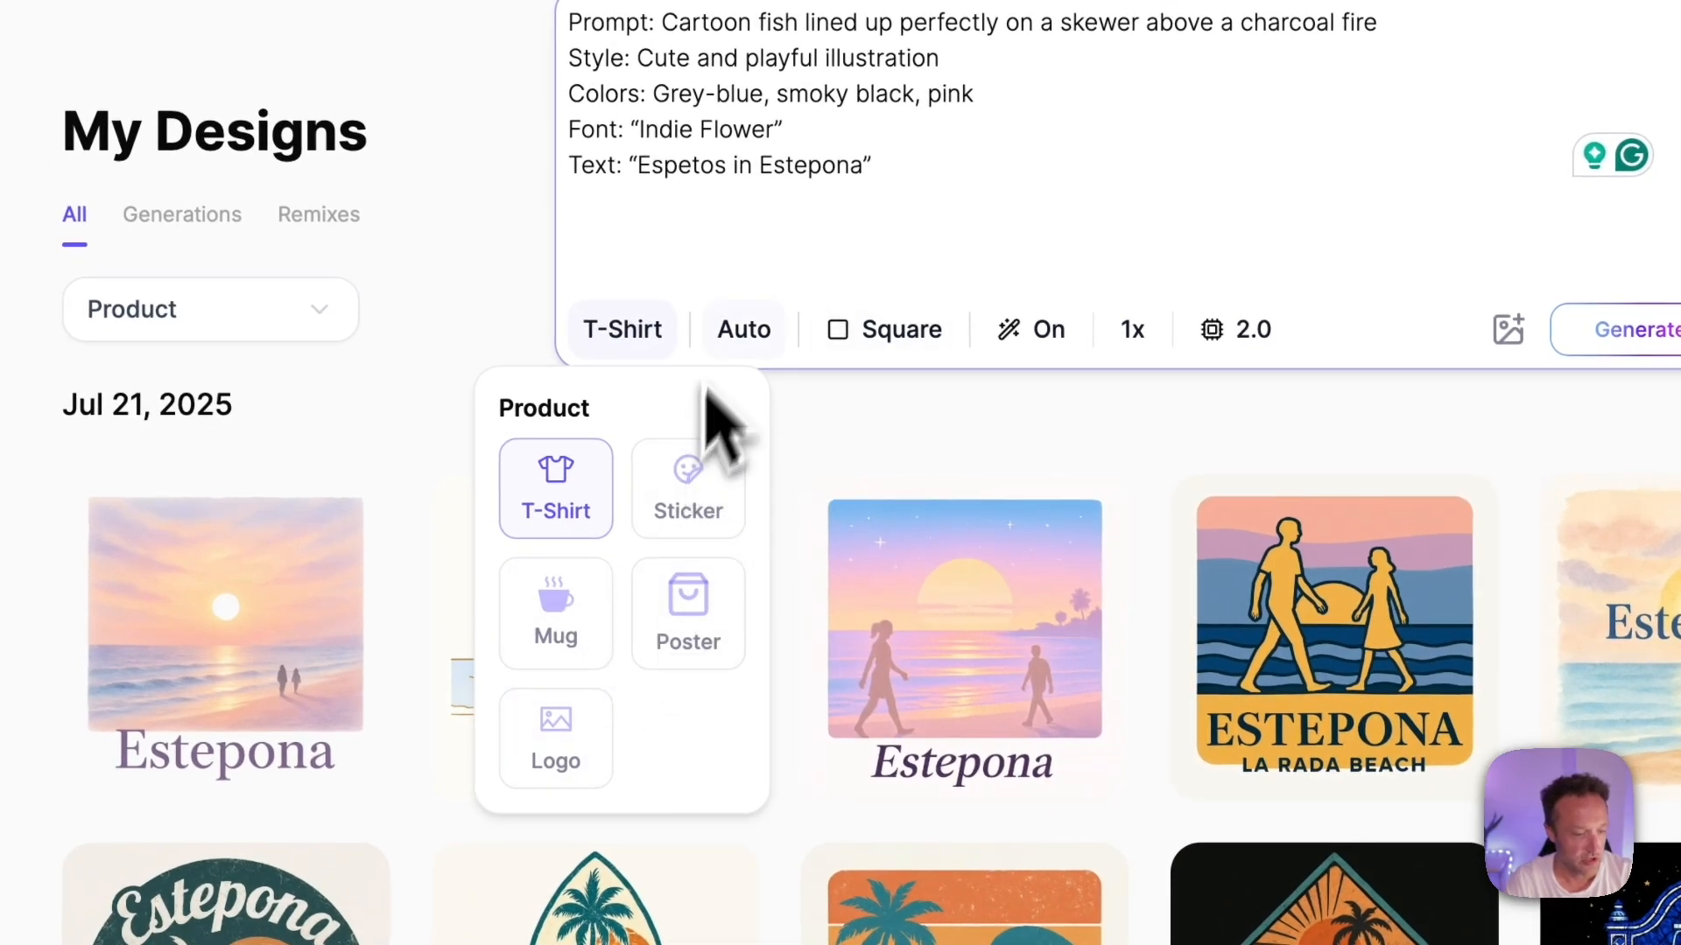
click(744, 337)
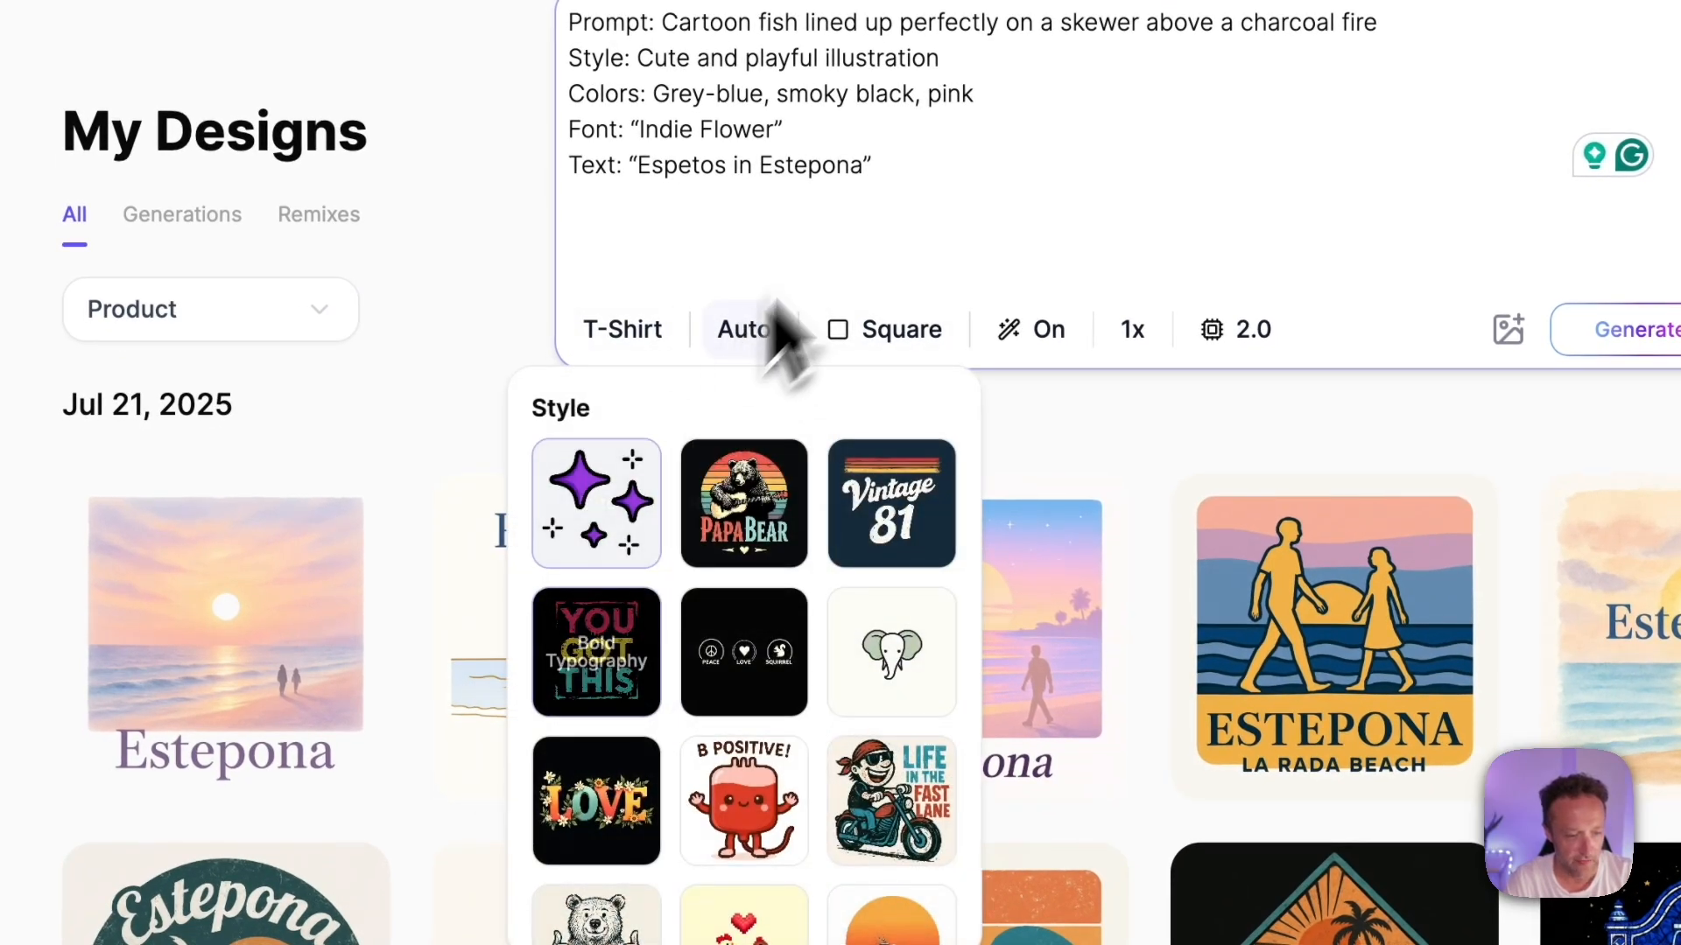
click(860, 193)
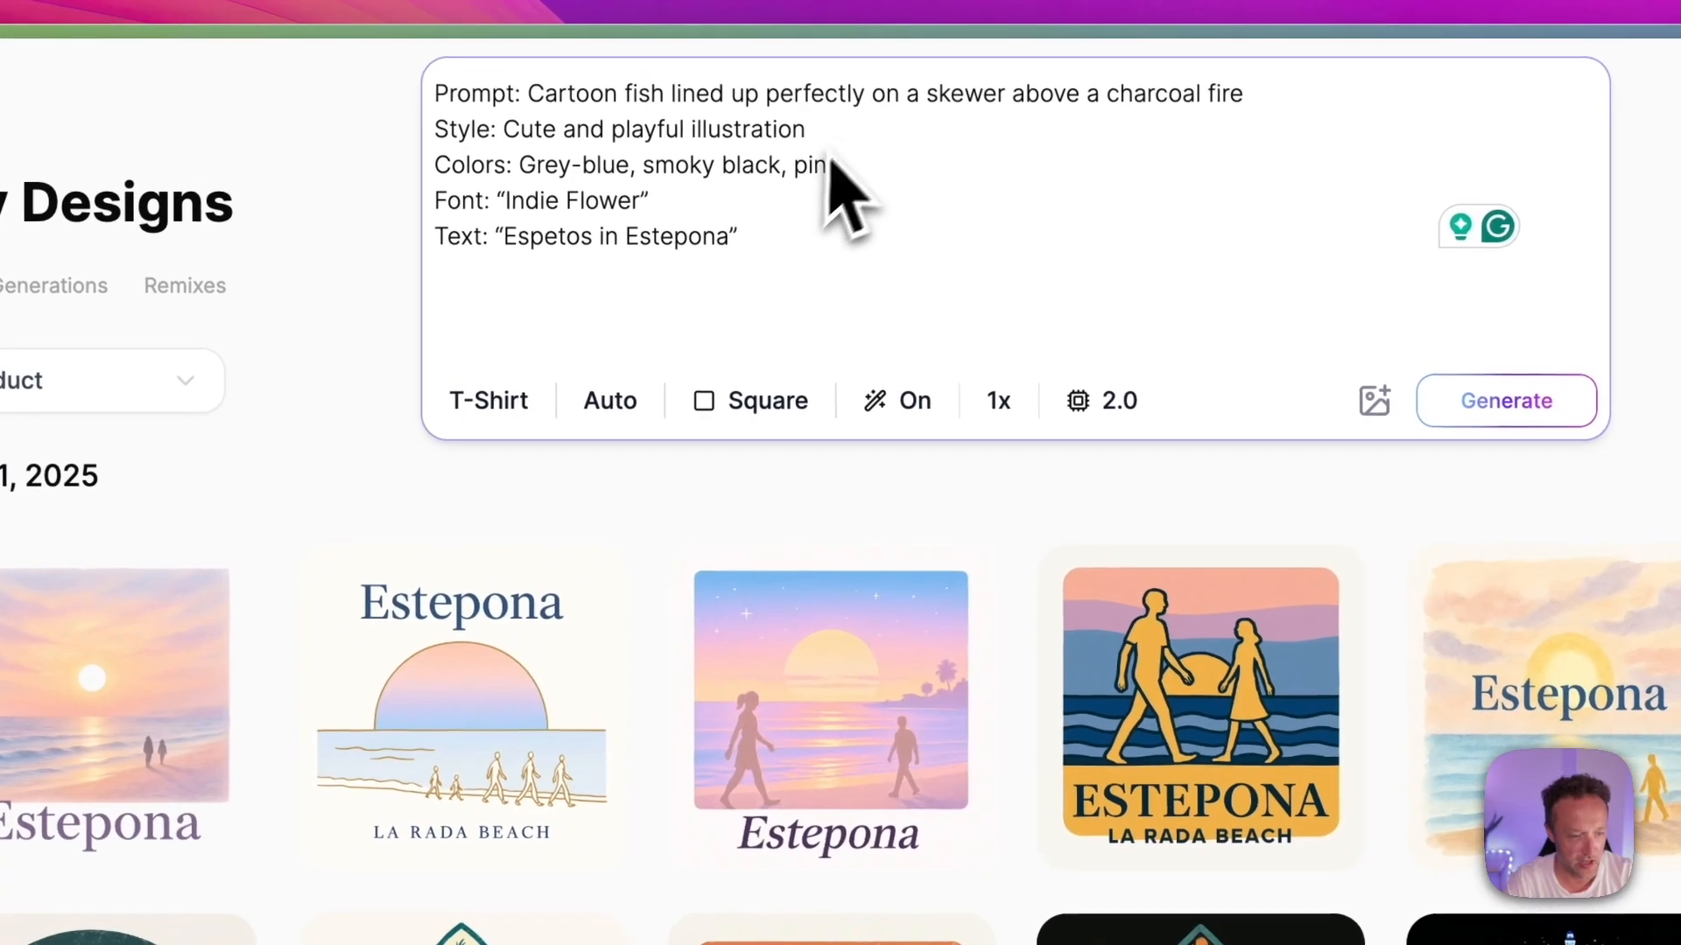
drag(805, 129, 413, 131)
click(806, 225)
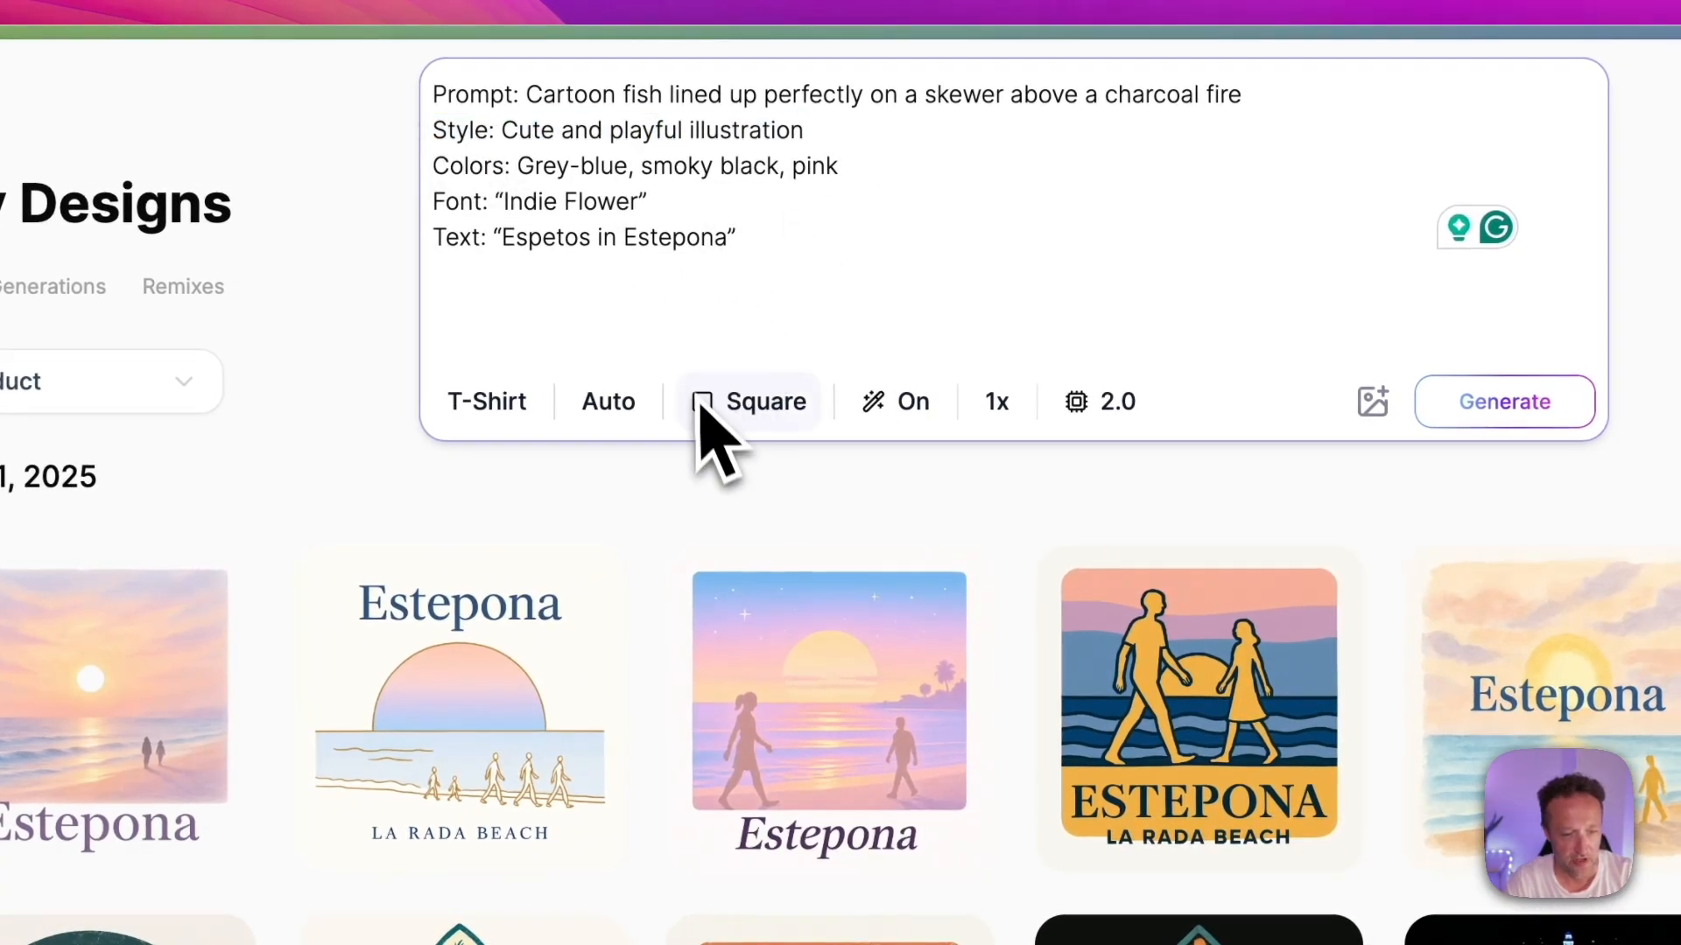
click(886, 404)
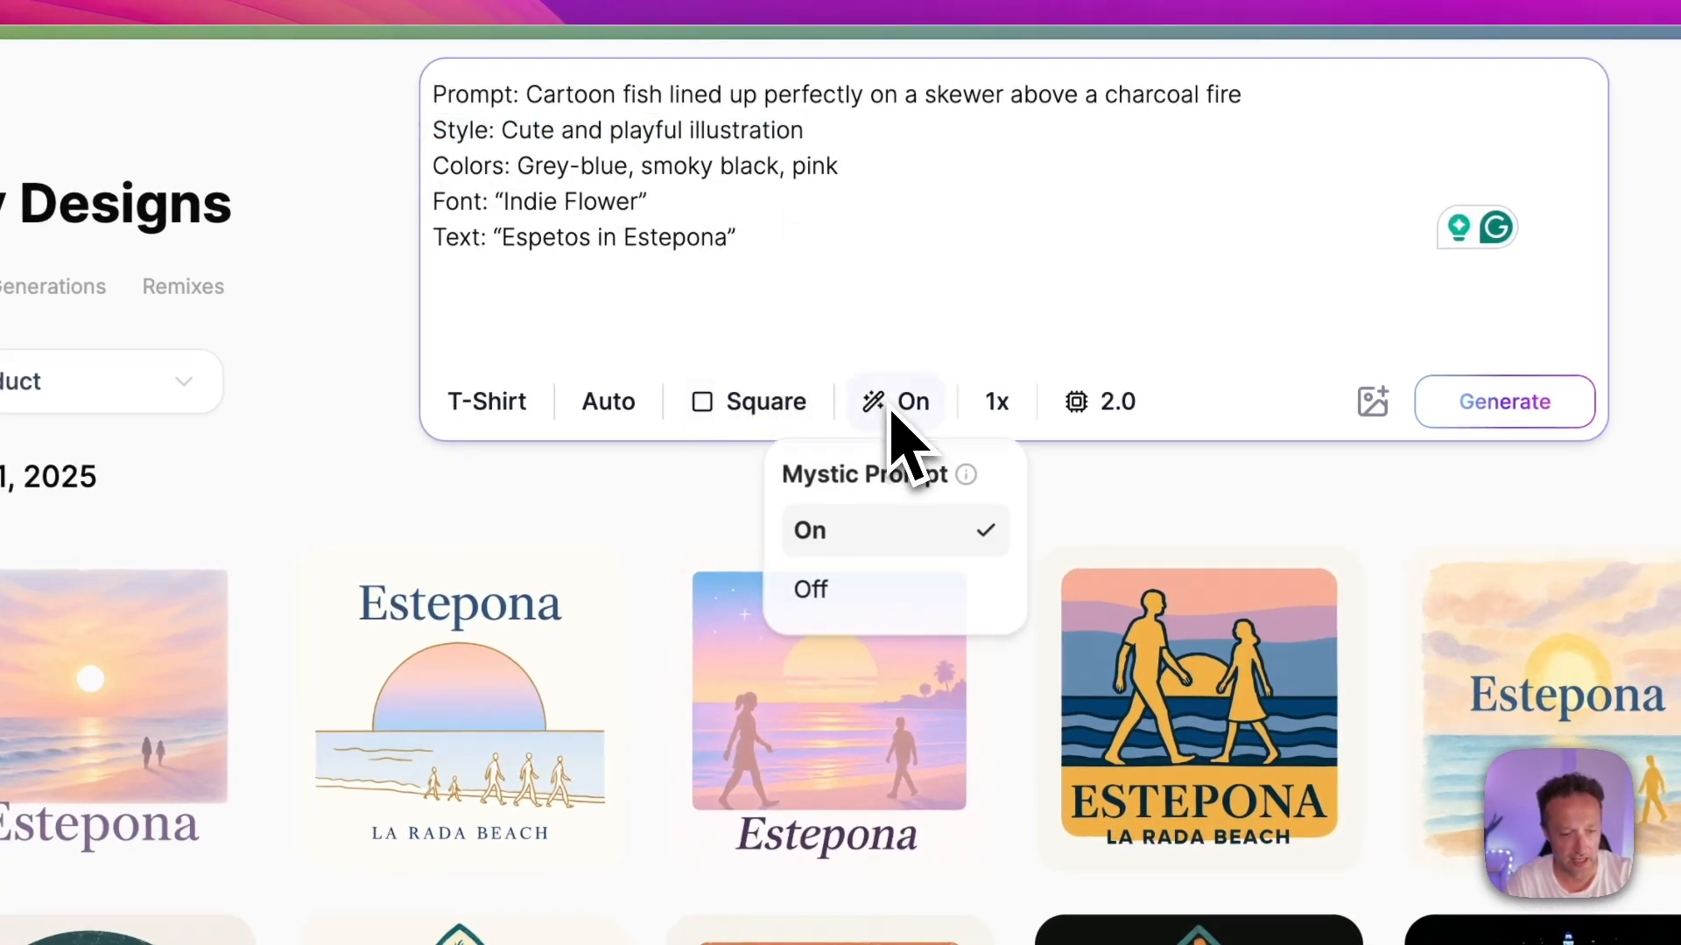
click(914, 329)
click(897, 403)
mouse_move(968, 477)
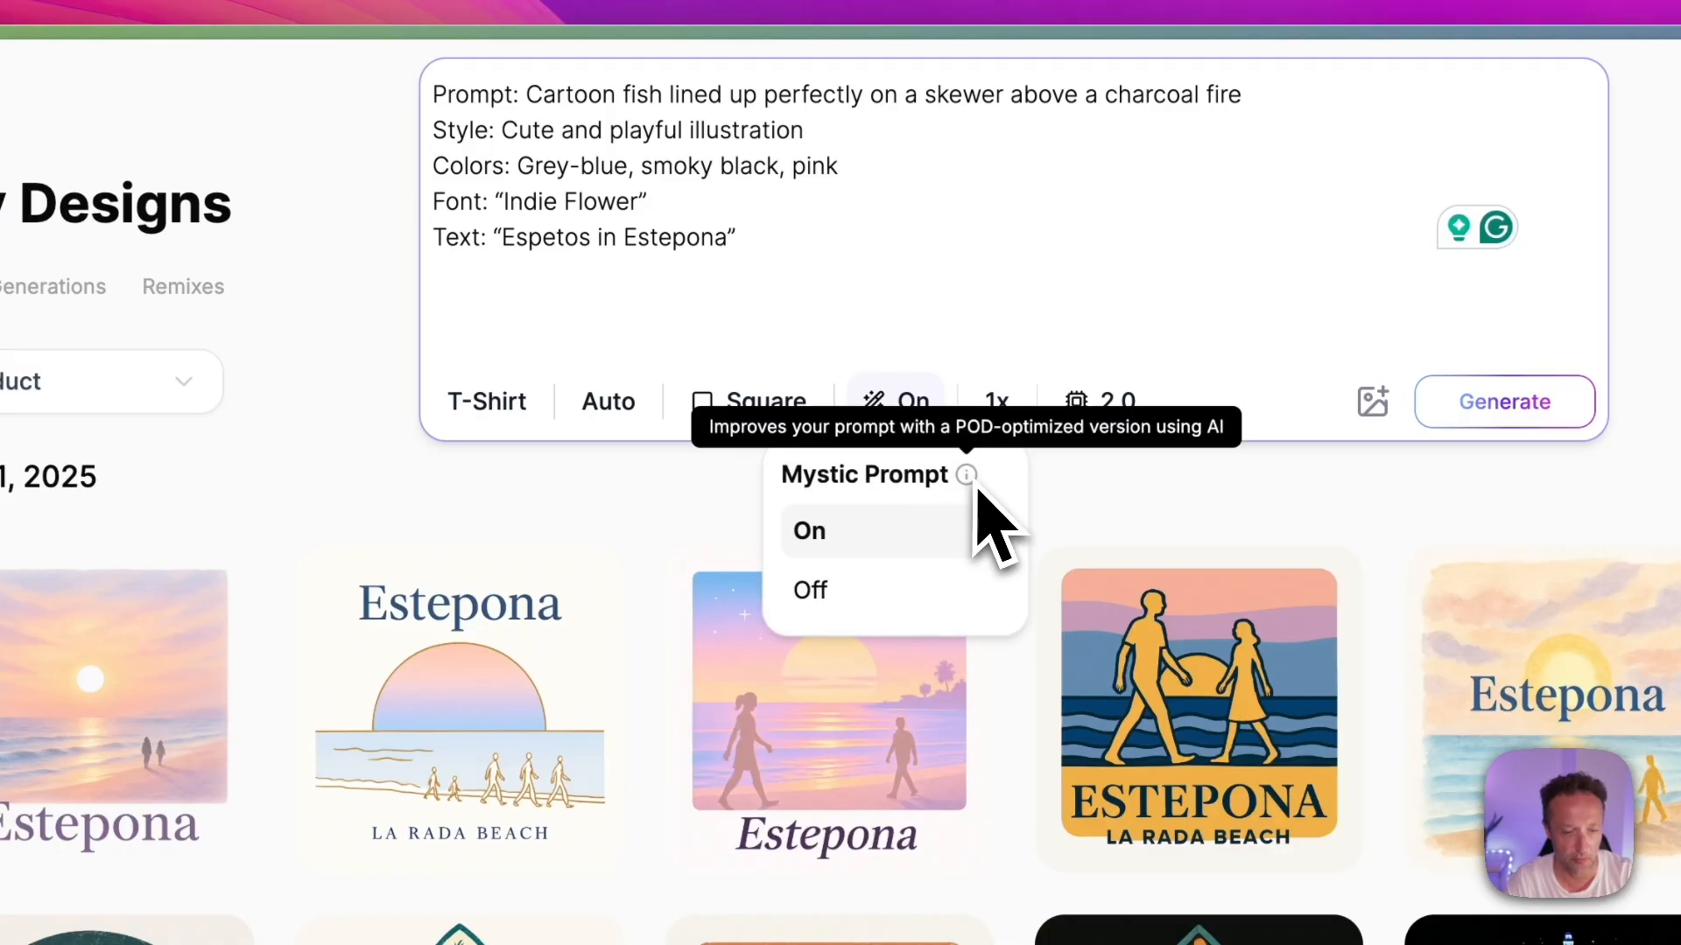
click(1085, 254)
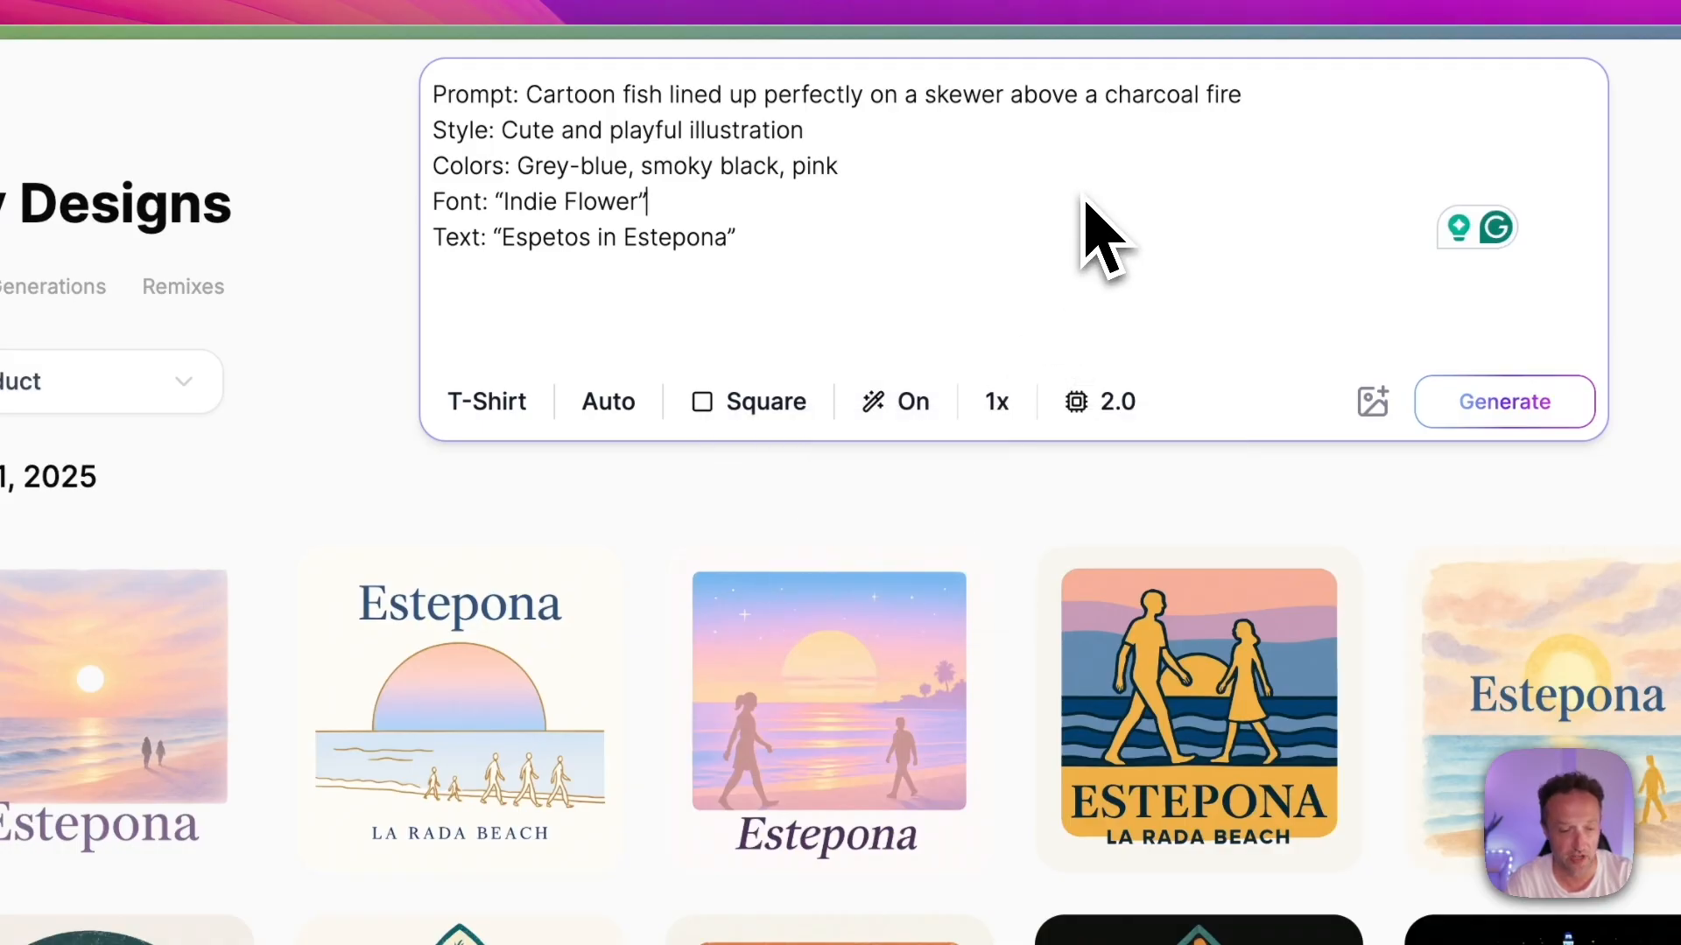
Step: Set the number of designs to 5 and generate the Espeto Time t-shirt designs
click(997, 409)
drag(927, 540, 1147, 555)
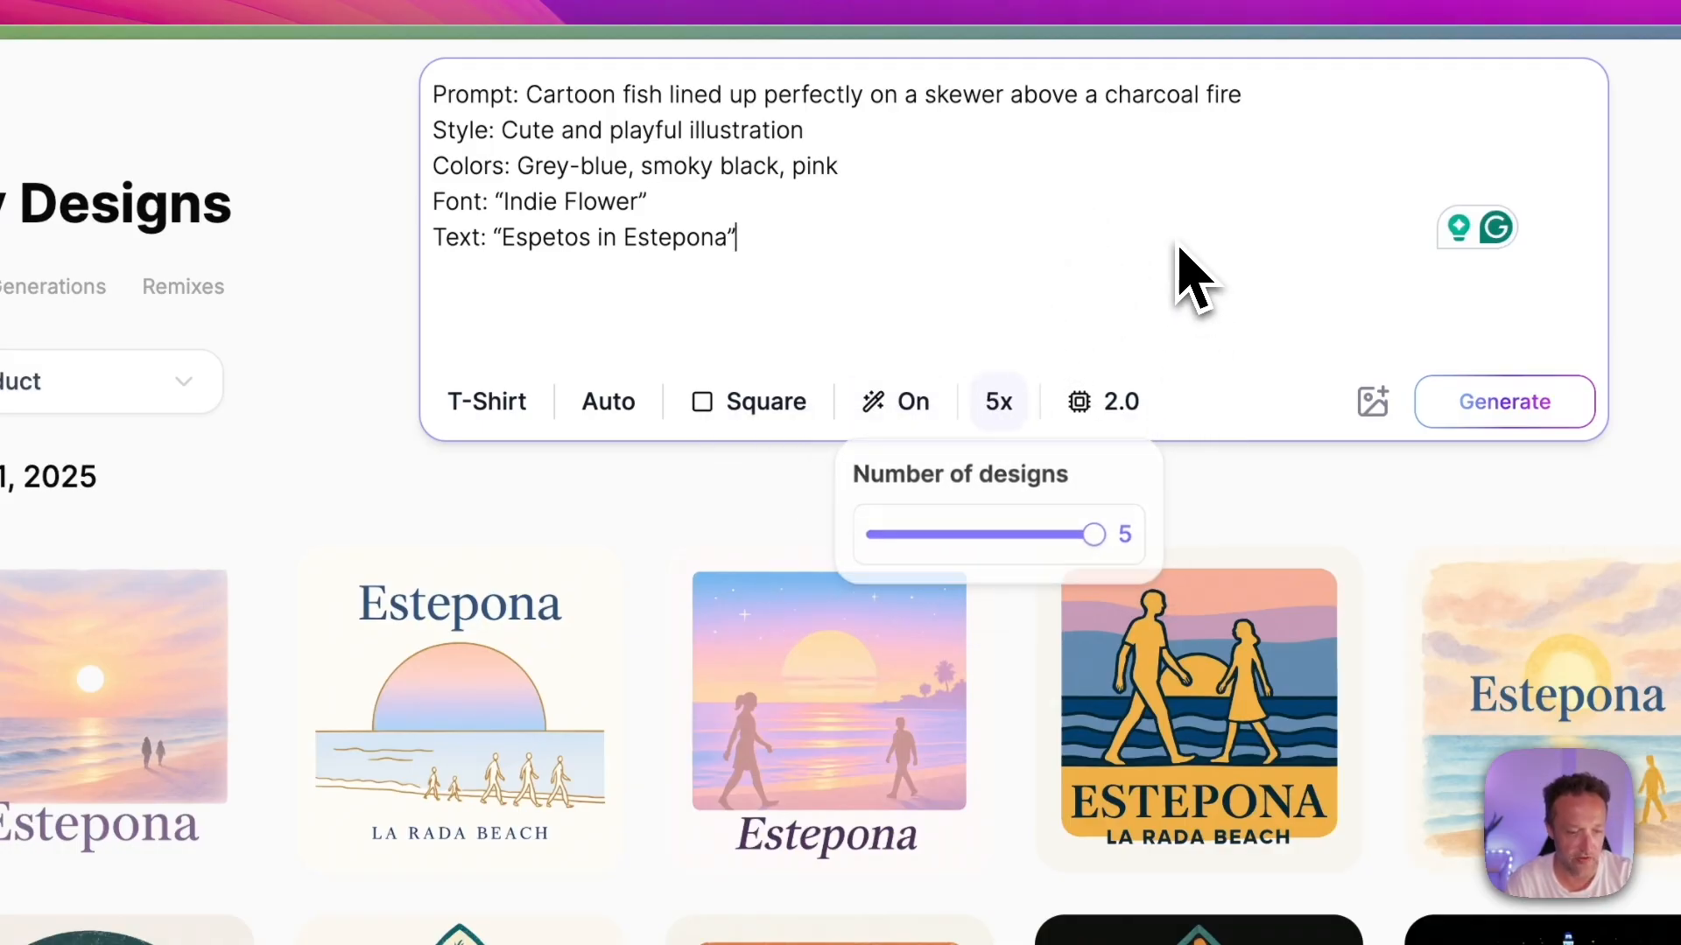
click(1190, 276)
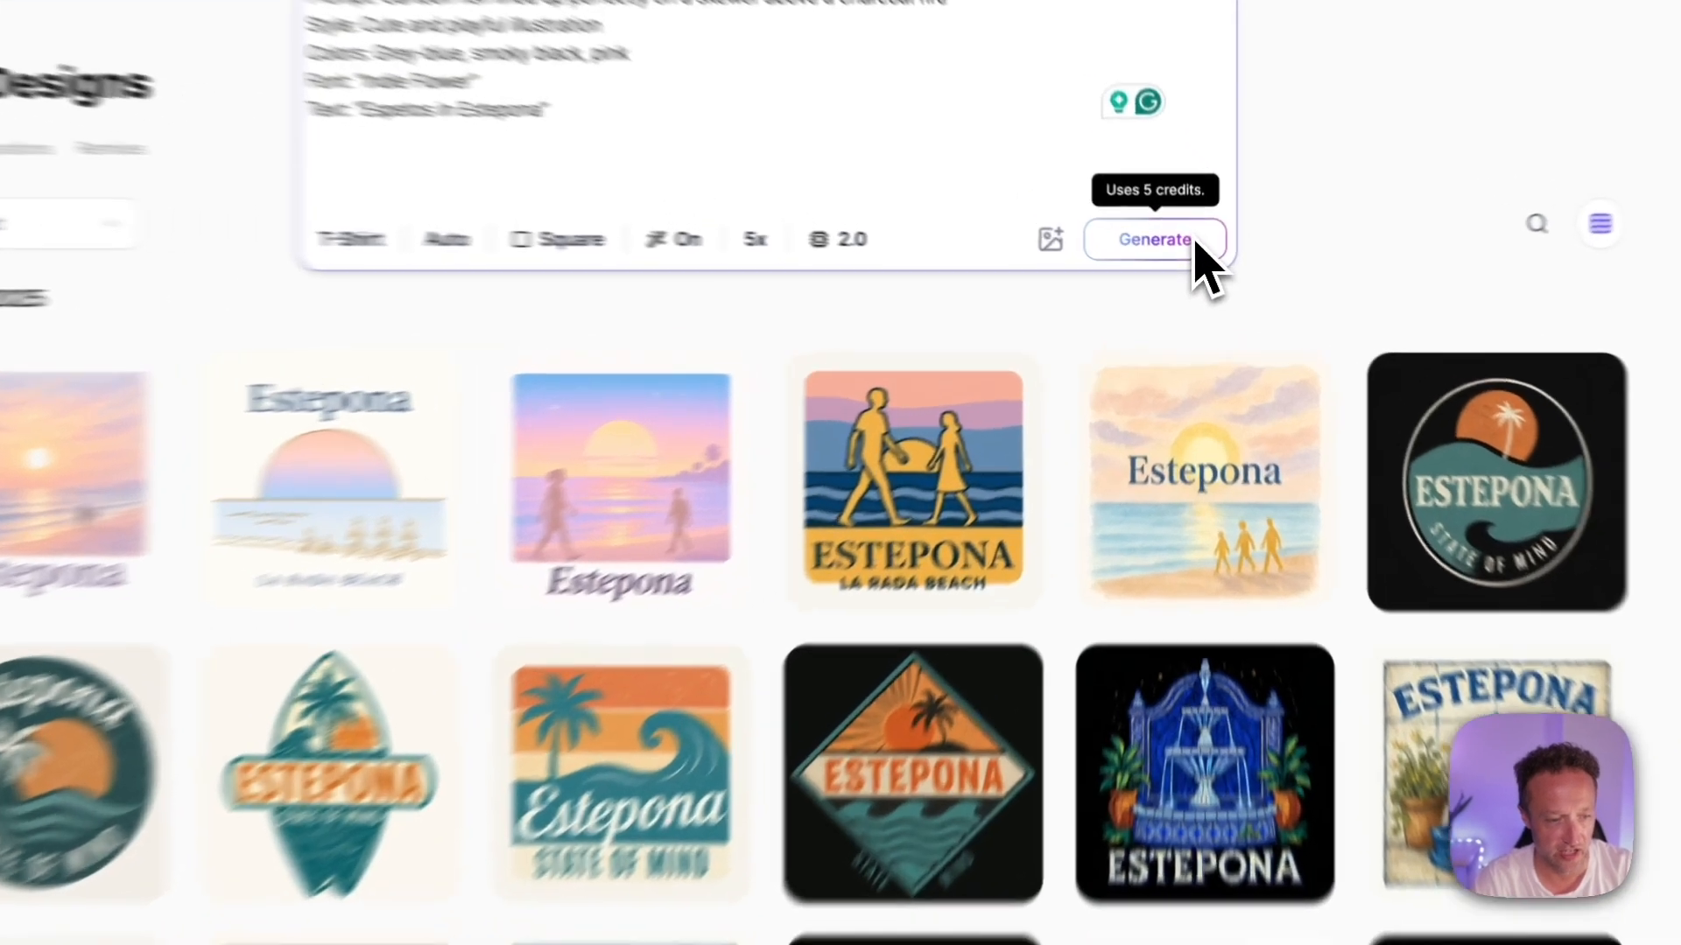
click(1192, 248)
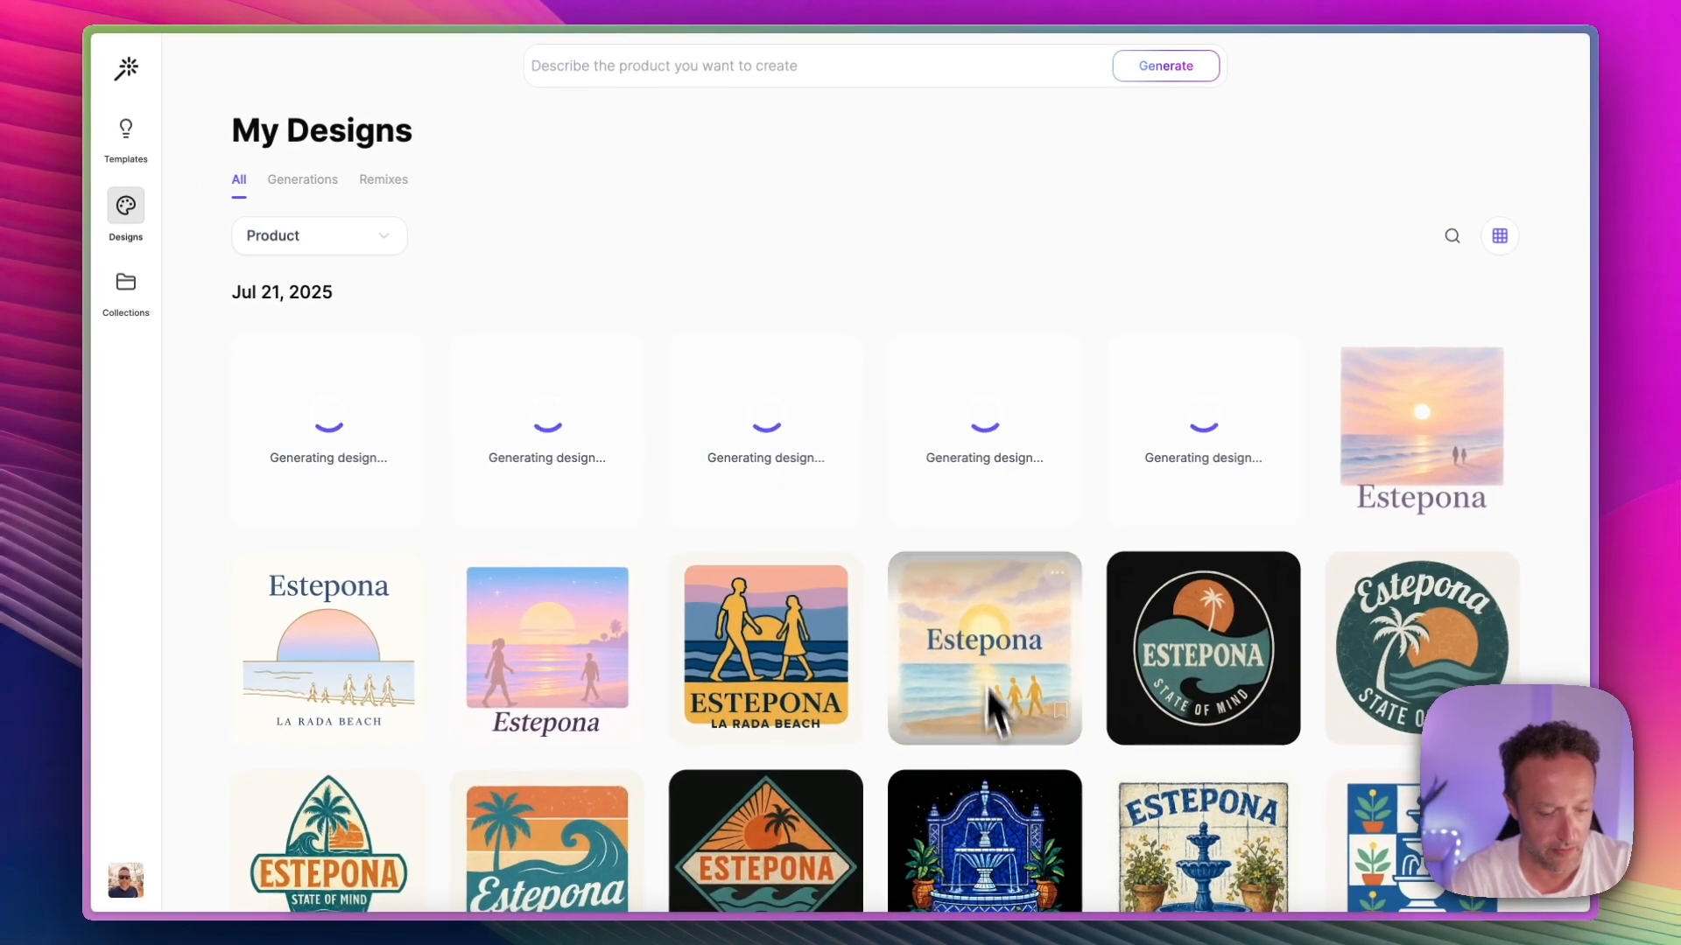
Step: Switch to ChatGPT and copy the full La Peseta Forever prompt, including its style, colors, font and text
mouse_move(1032, 942)
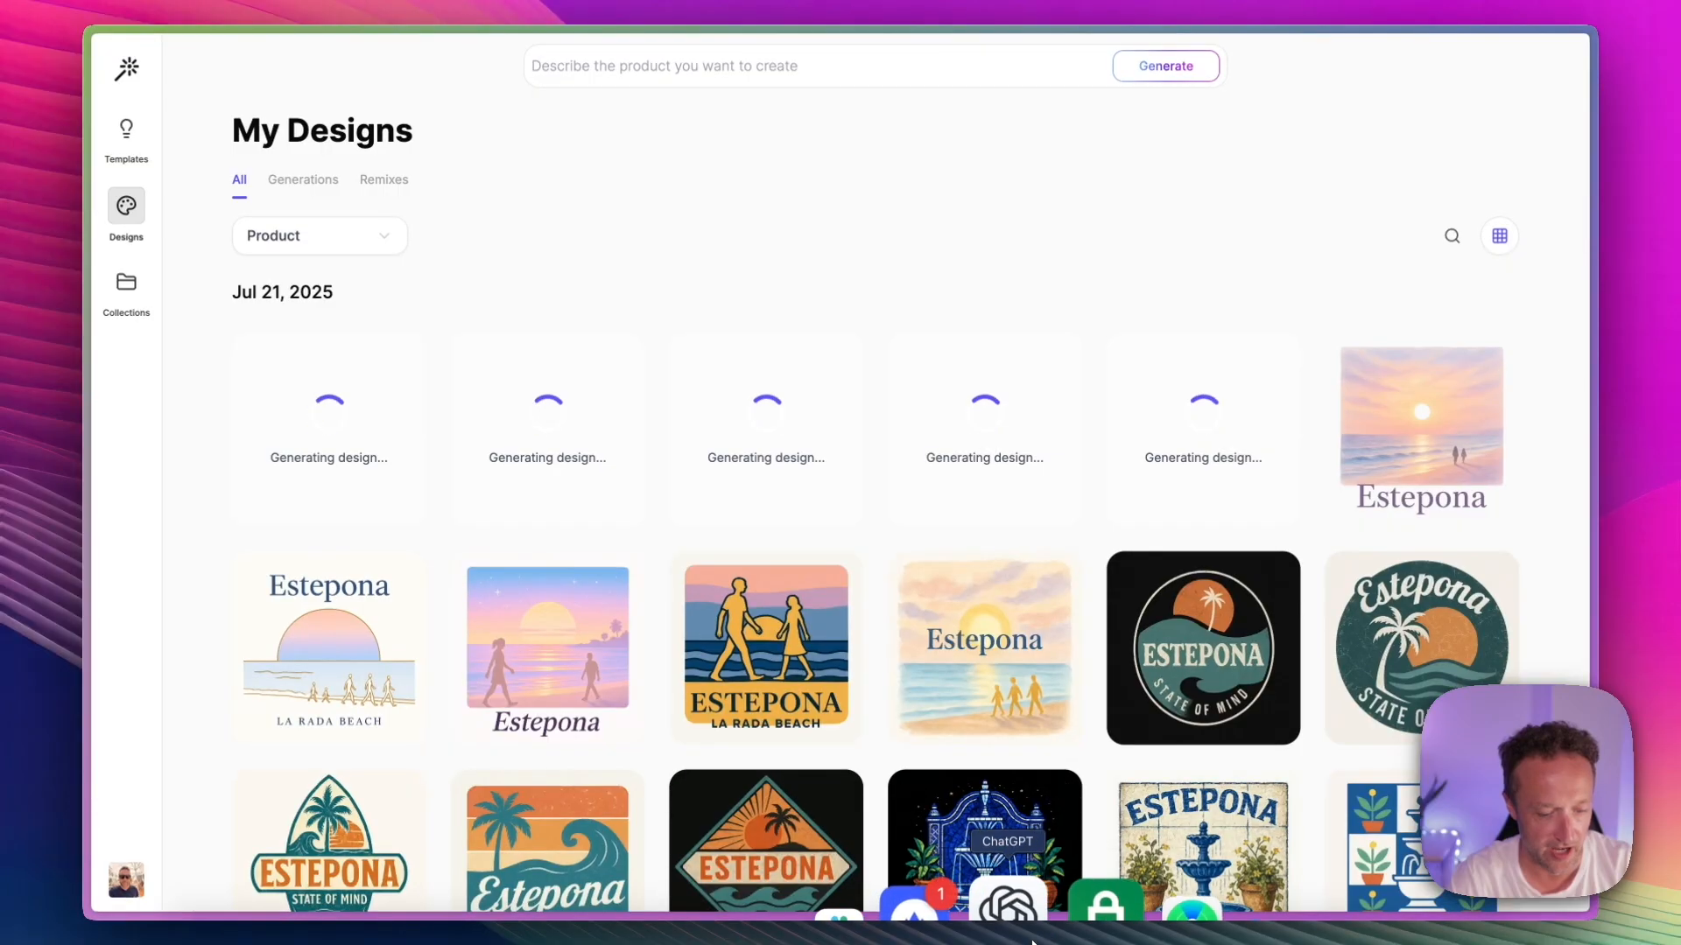
click(1015, 915)
scroll(895, 429, down, 5)
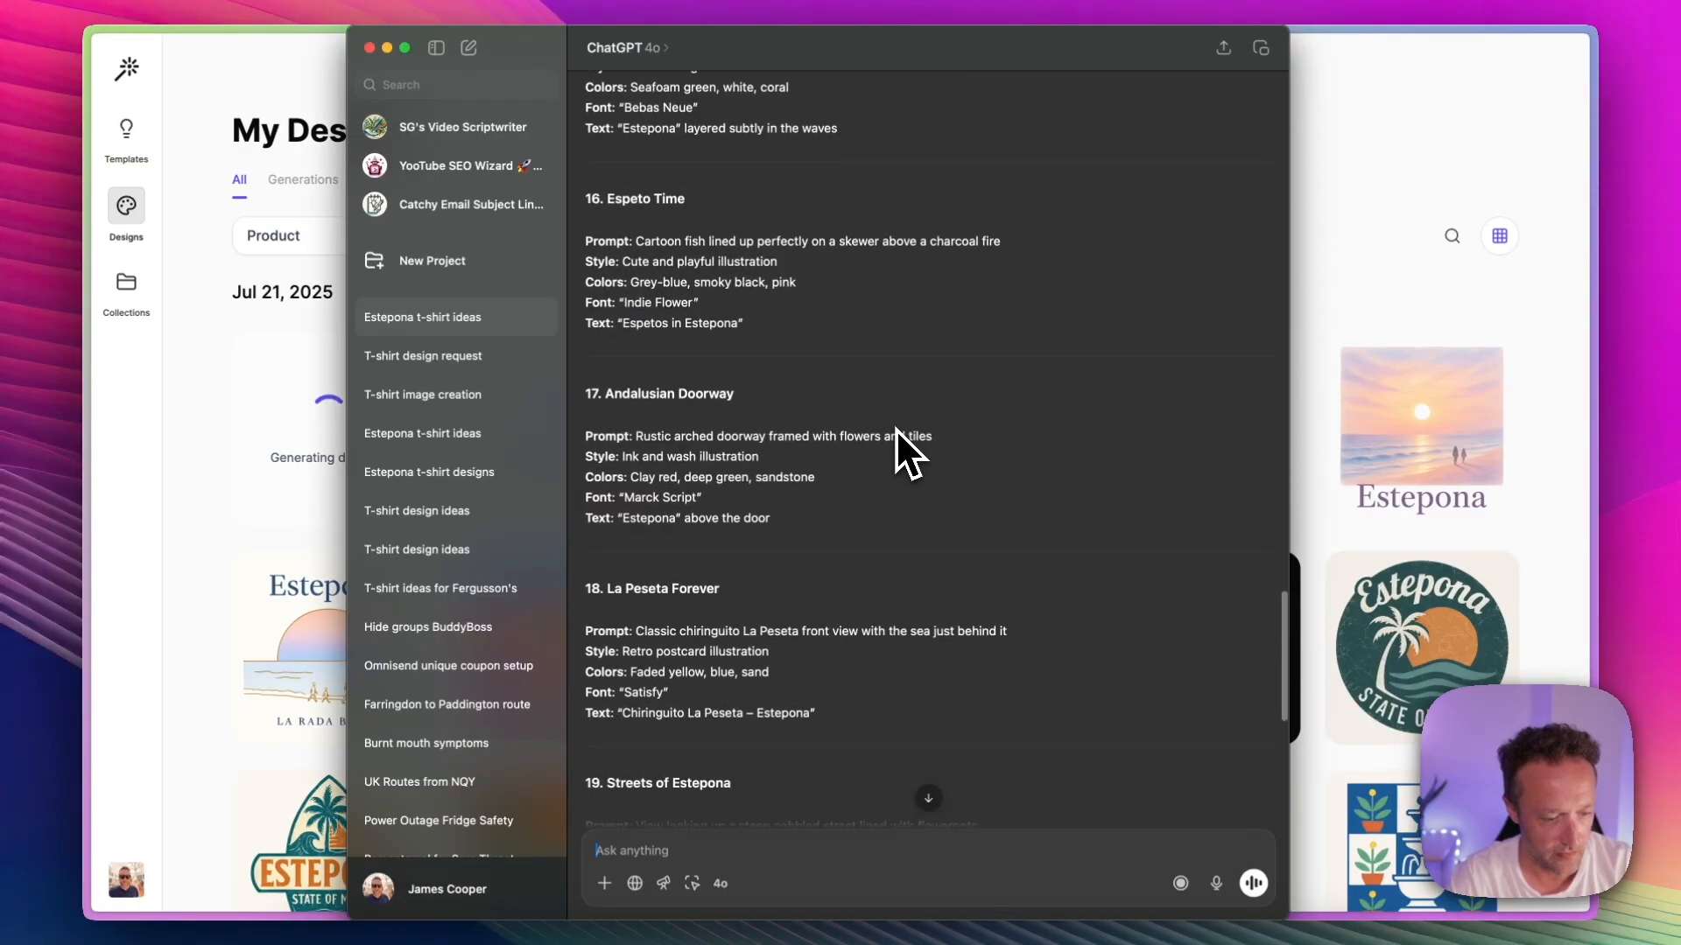
scroll(895, 429, down, 3)
drag(853, 585, 589, 506)
key(super+c)
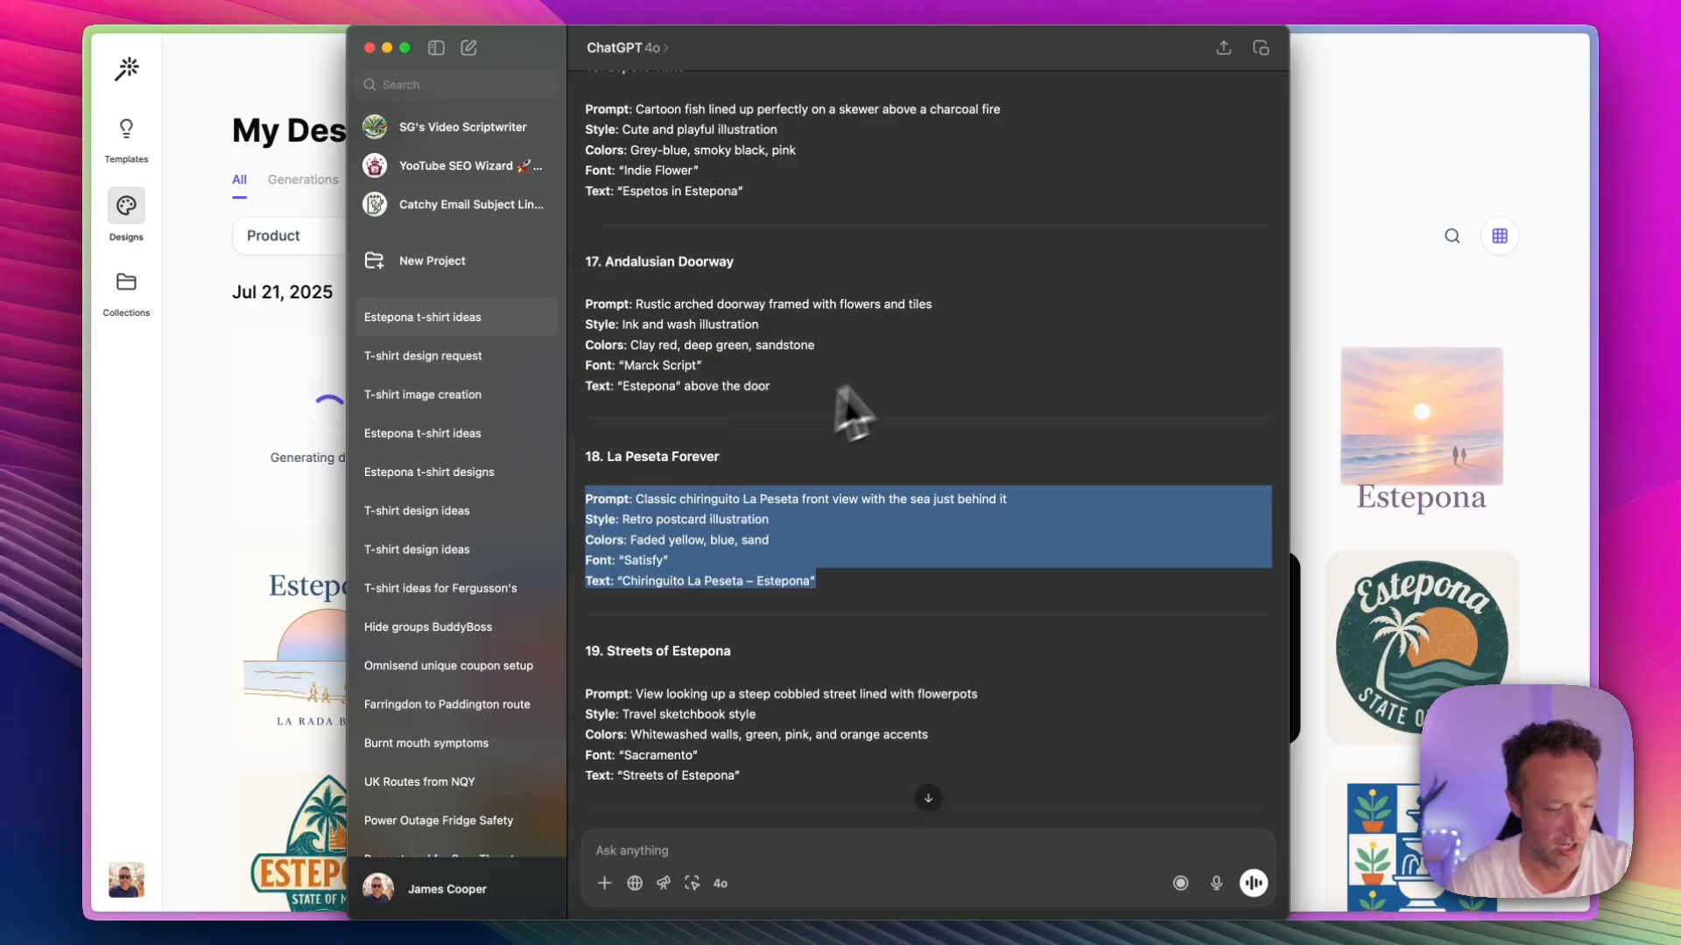
Step: Return to the design tool, paste the La Peseta Forever prompt as the product description and generate its designs
click(1339, 196)
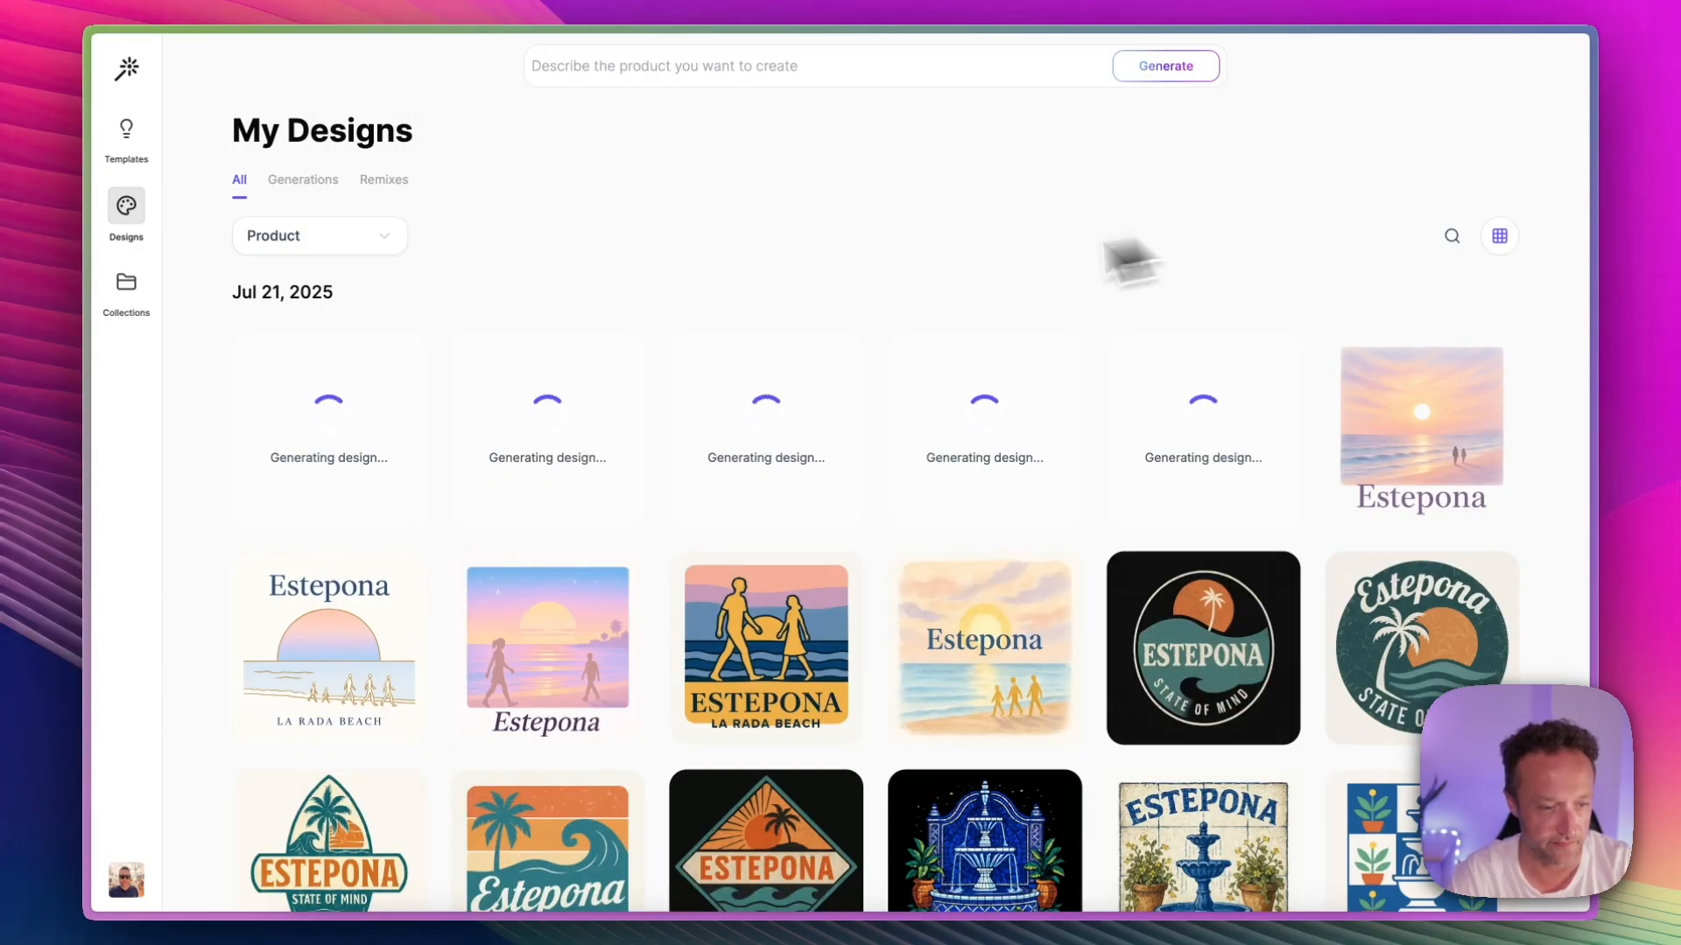
click(738, 65)
key(super+v)
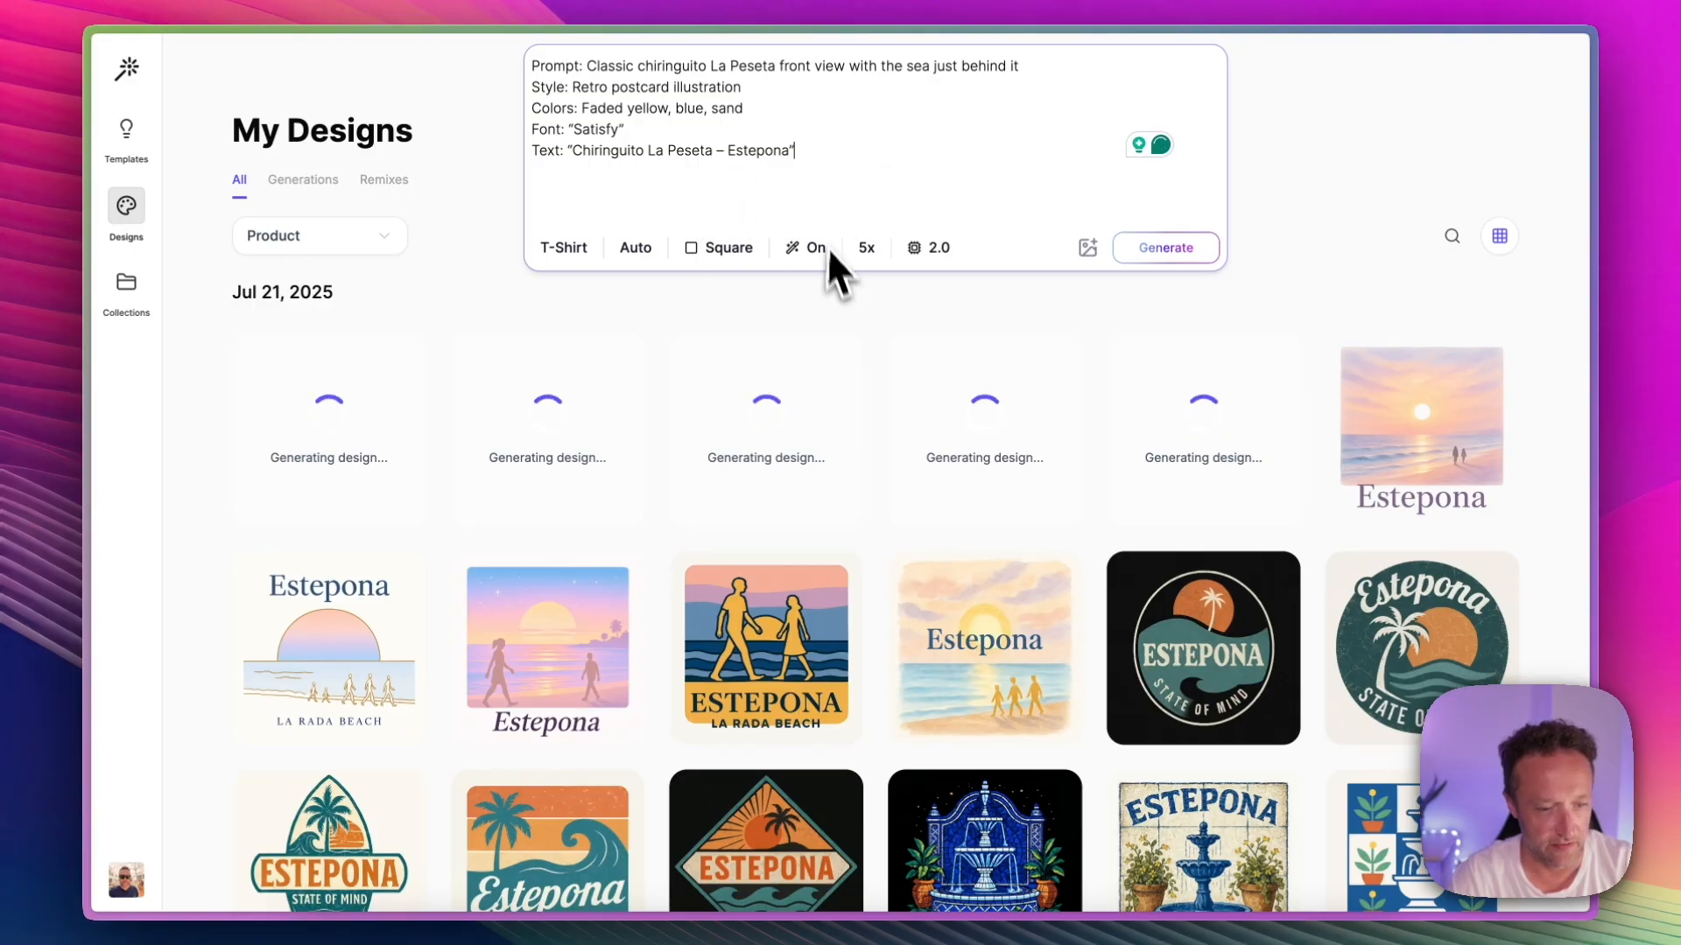
click(1160, 247)
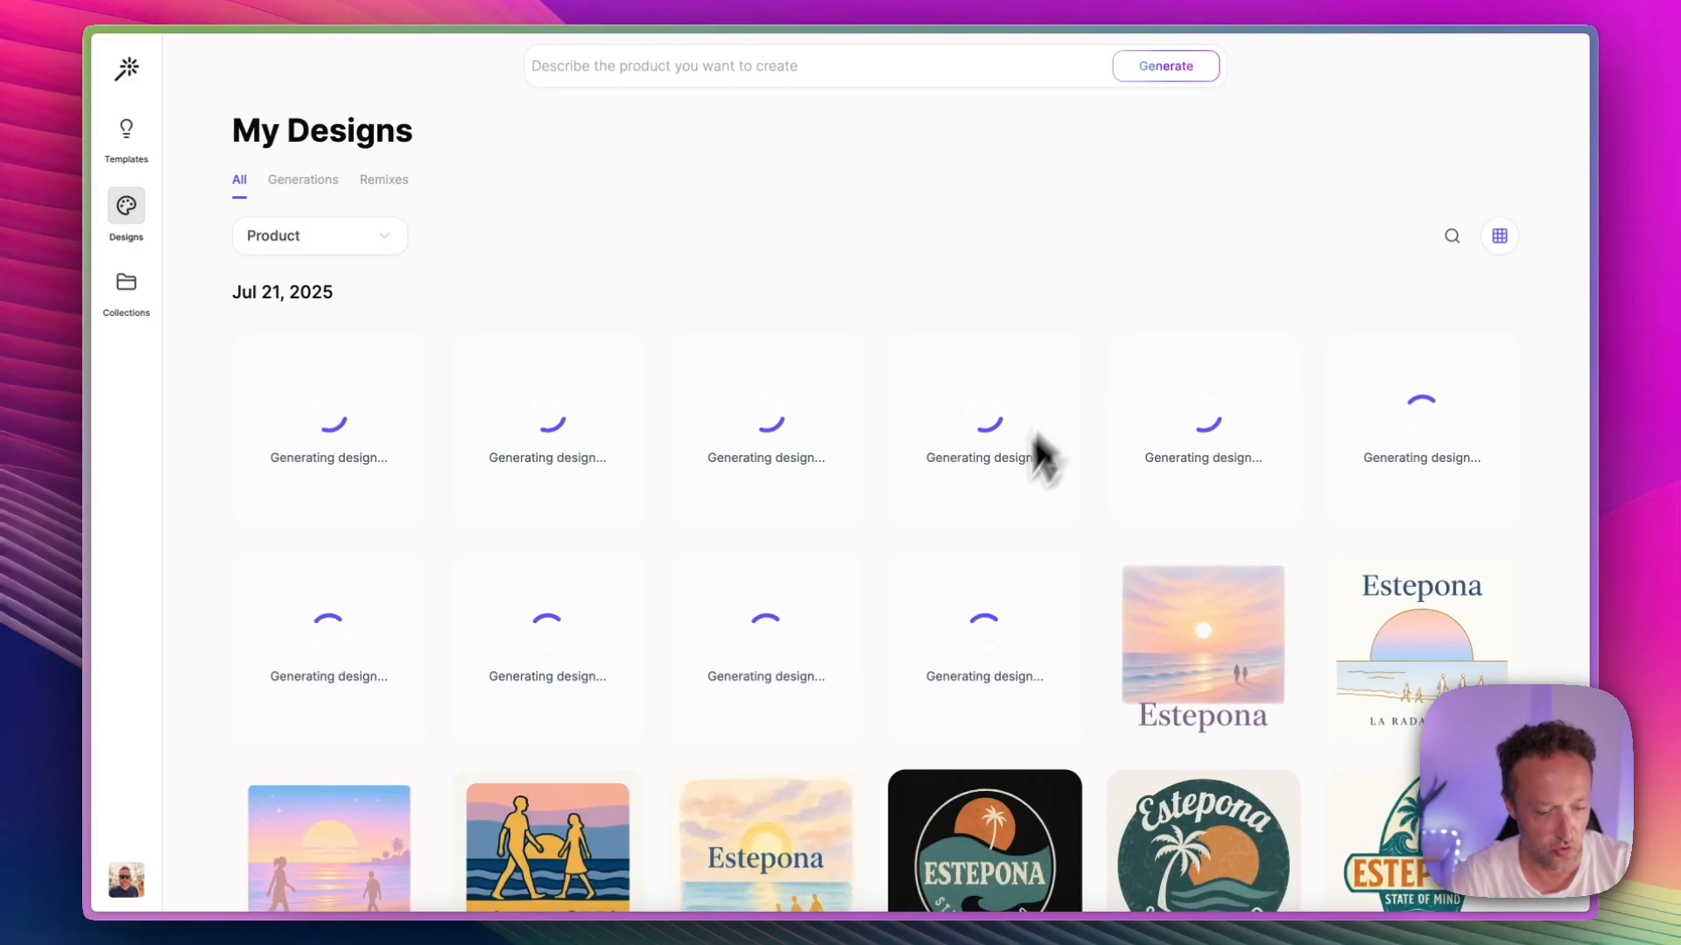
Step: Look through the t-shirt ideas in ChatGPT and copy the full Estepona & the Sea prompt, from its prompt line through its text line
click(1012, 909)
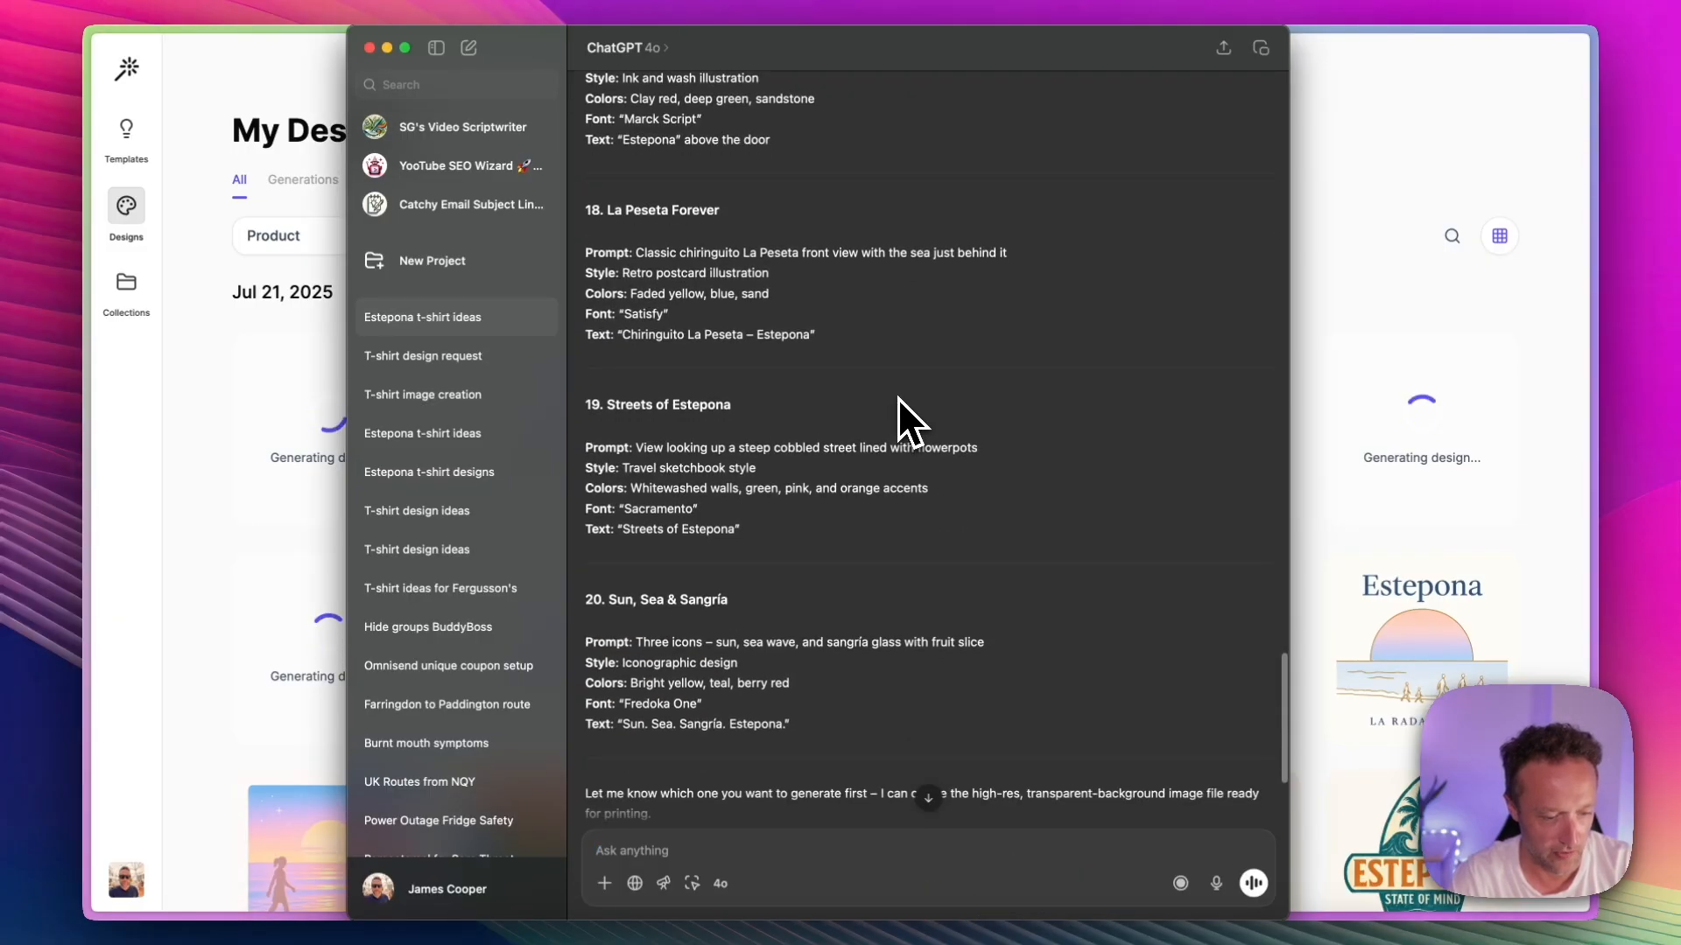
scroll(896, 397, down, 2)
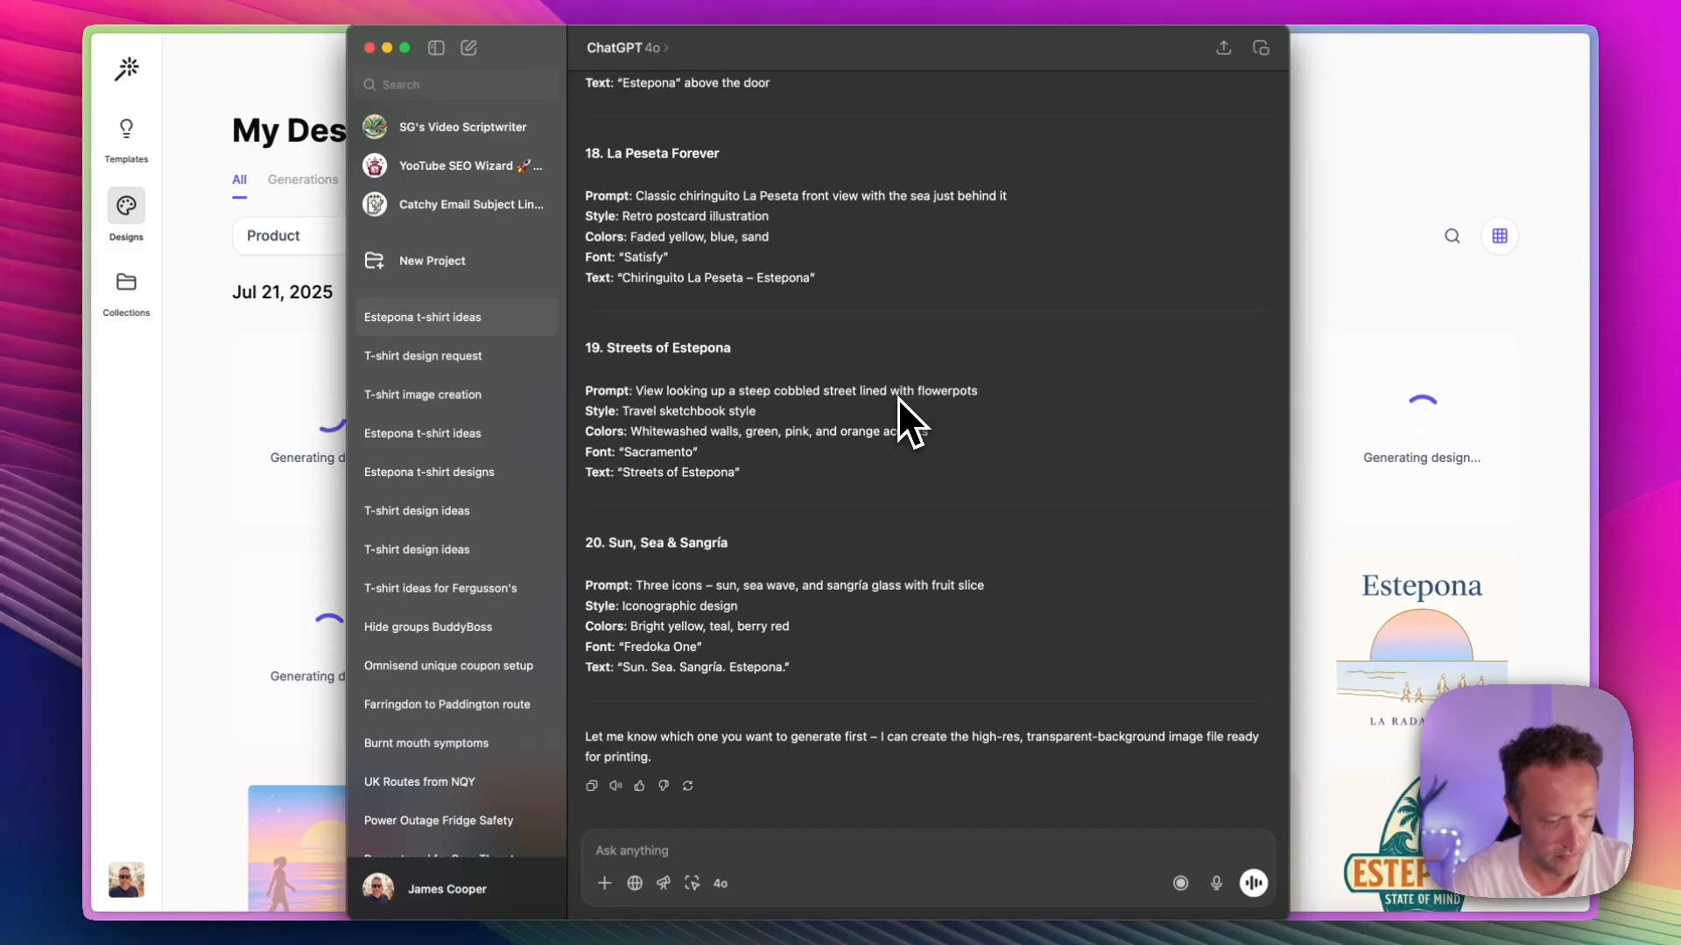
scroll(732, 575, up, 1)
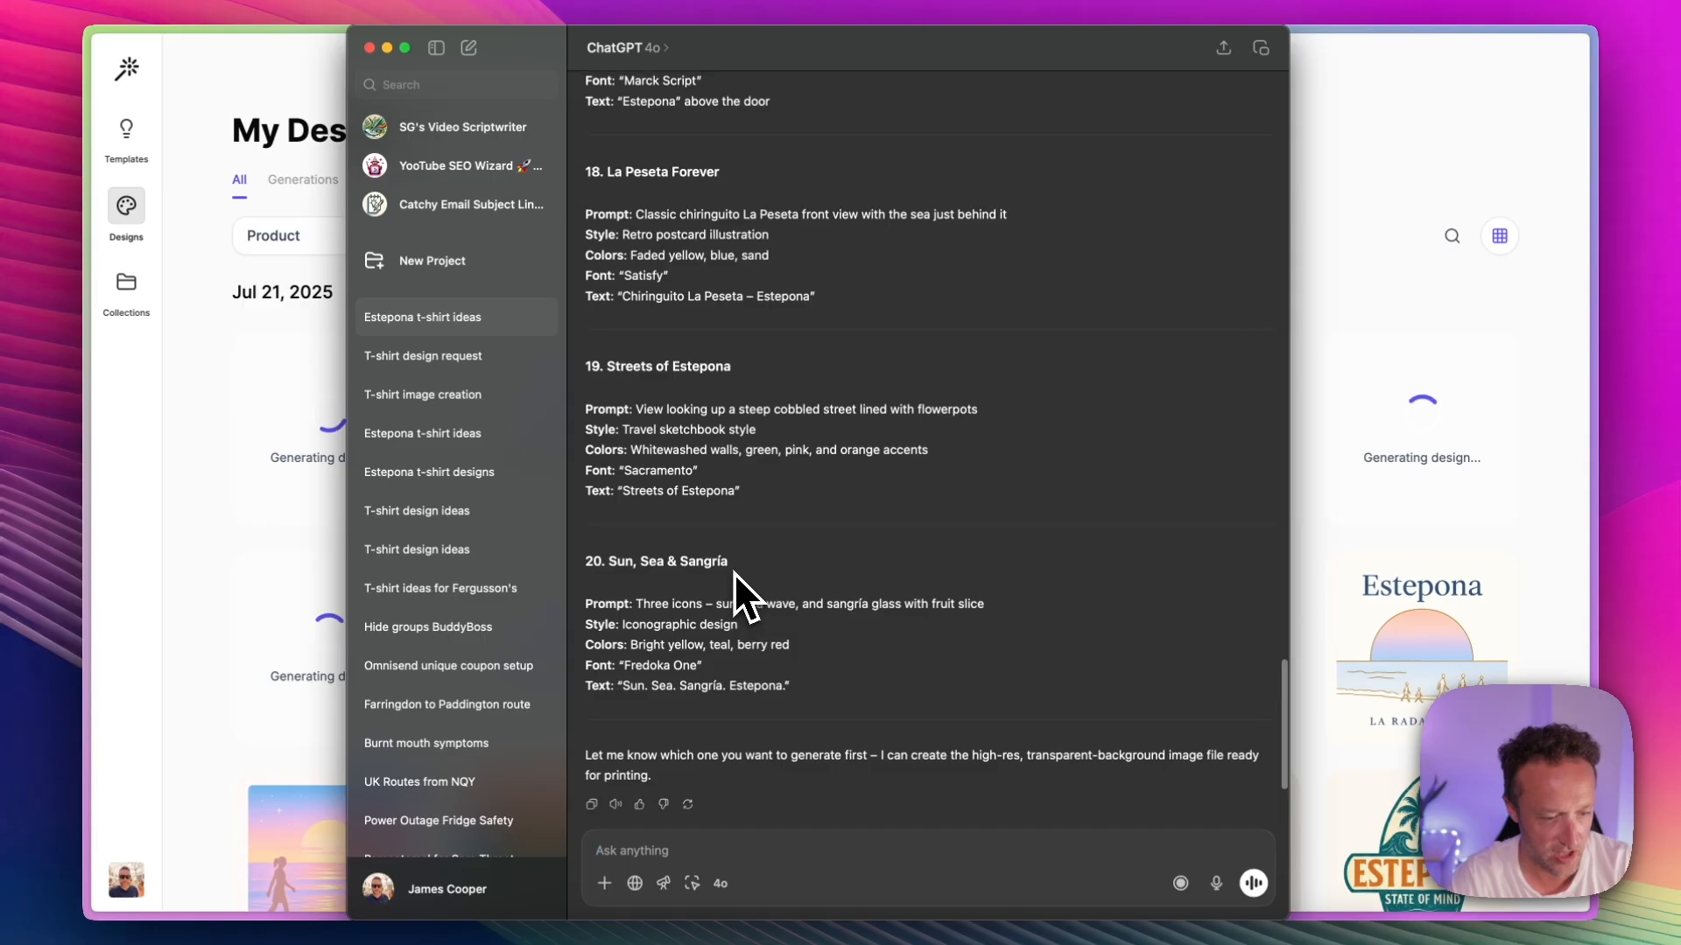
scroll(733, 573, up, 10)
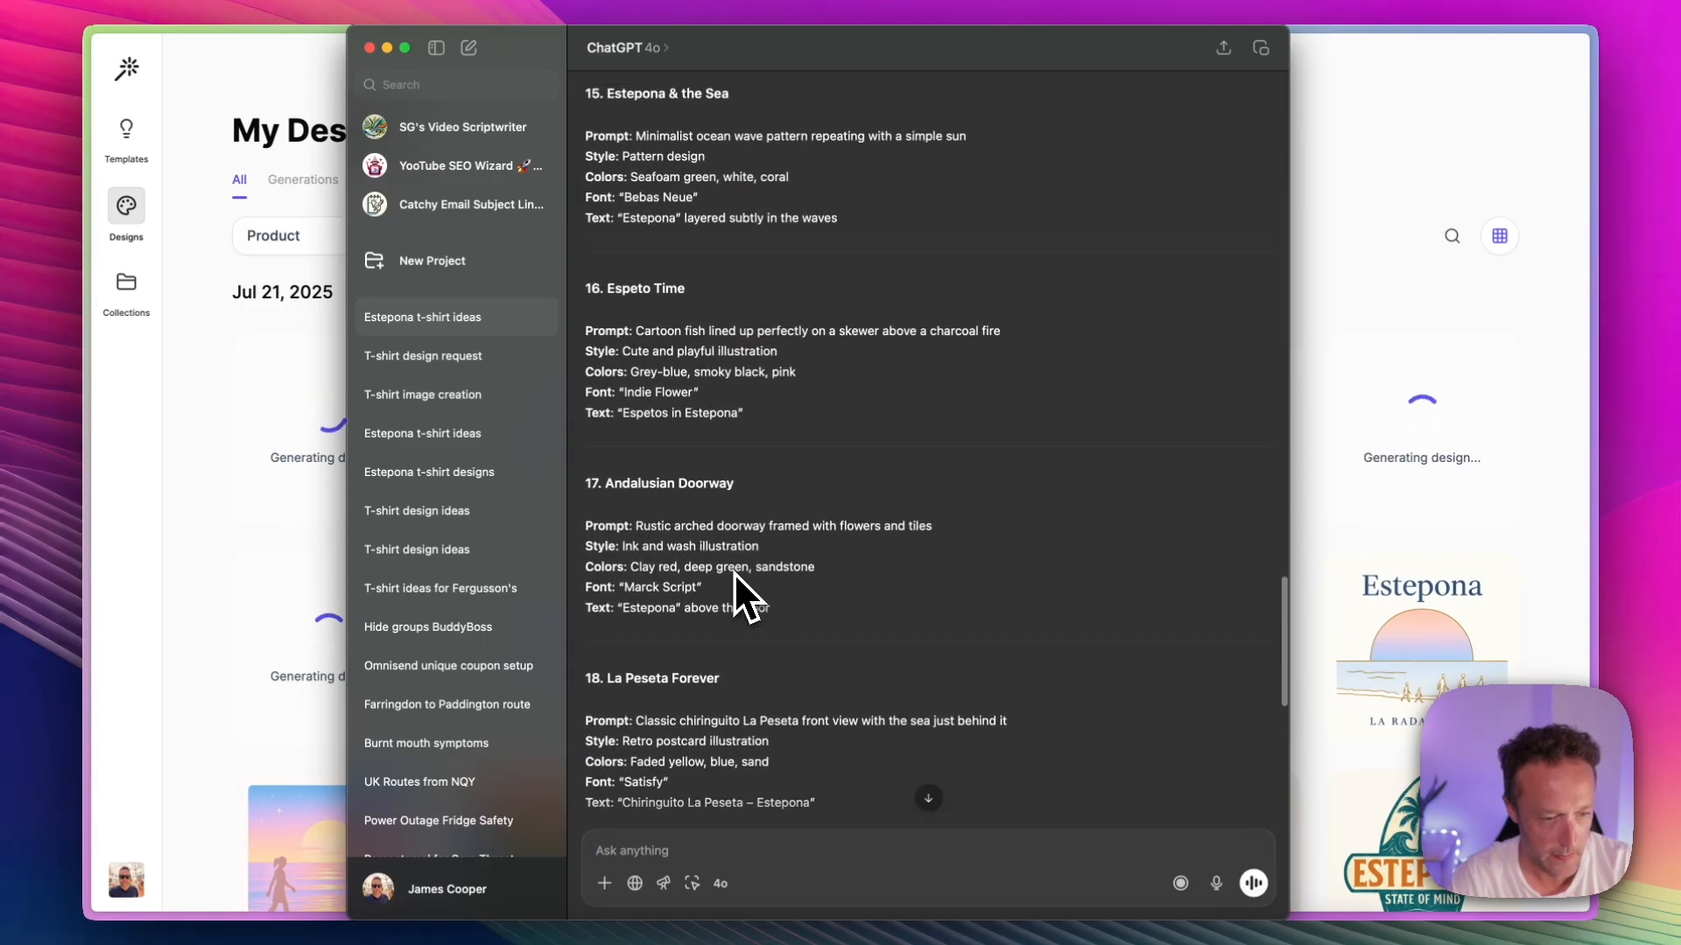
scroll(734, 572, up, 4)
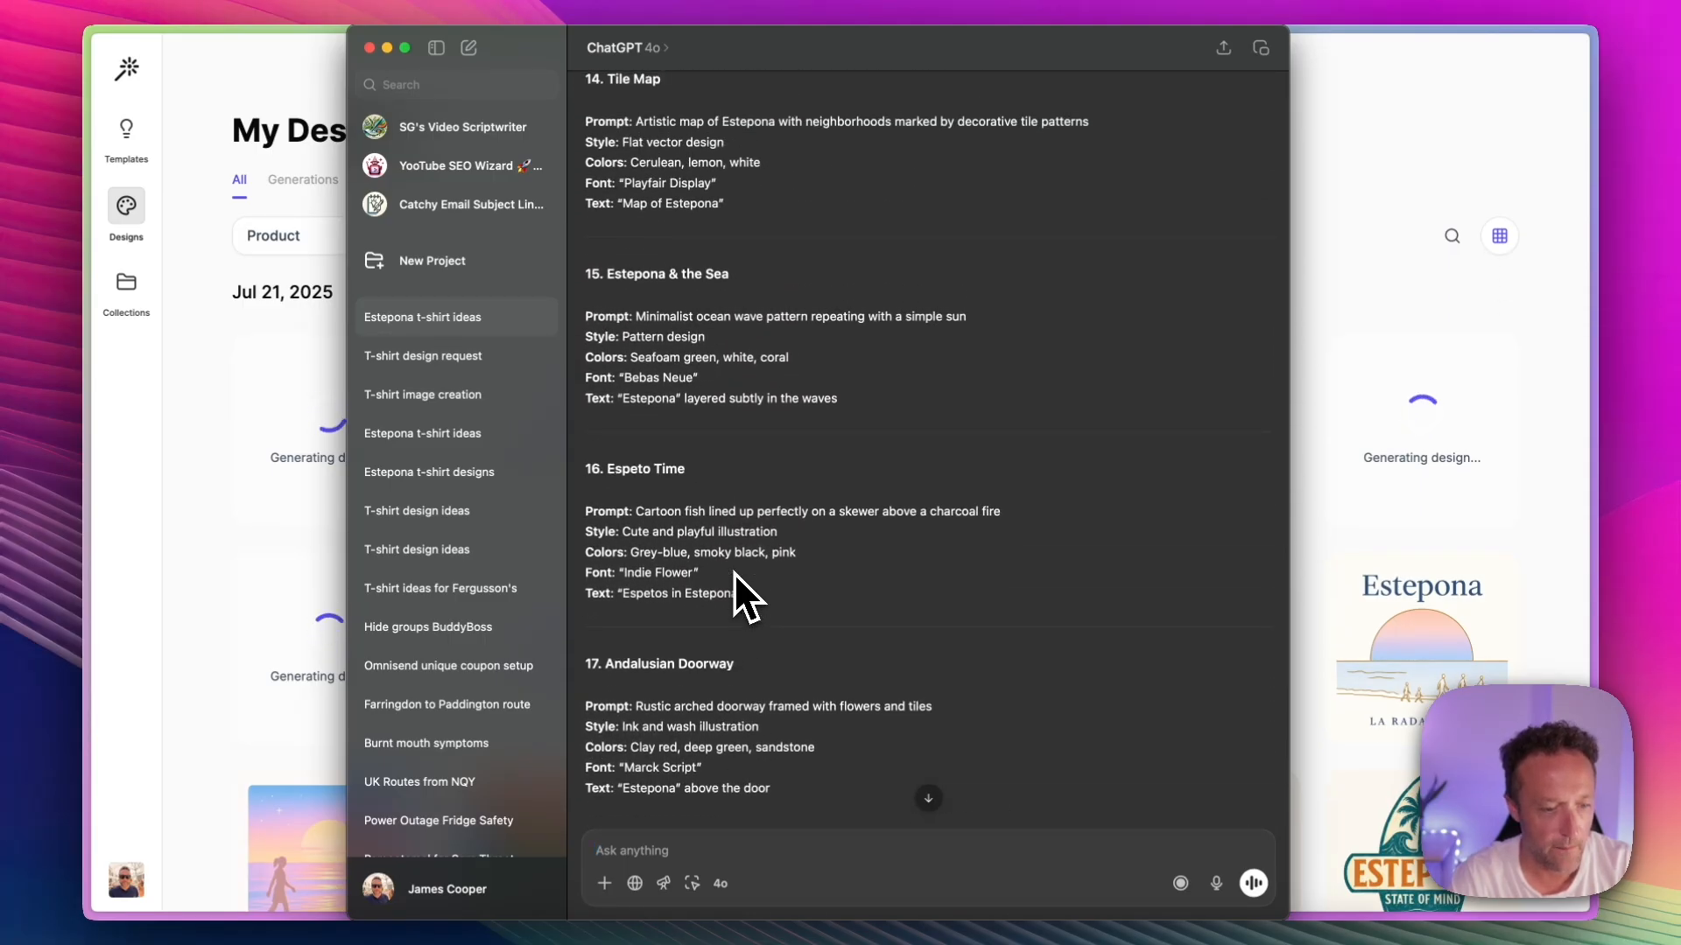
scroll(733, 572, up, 1)
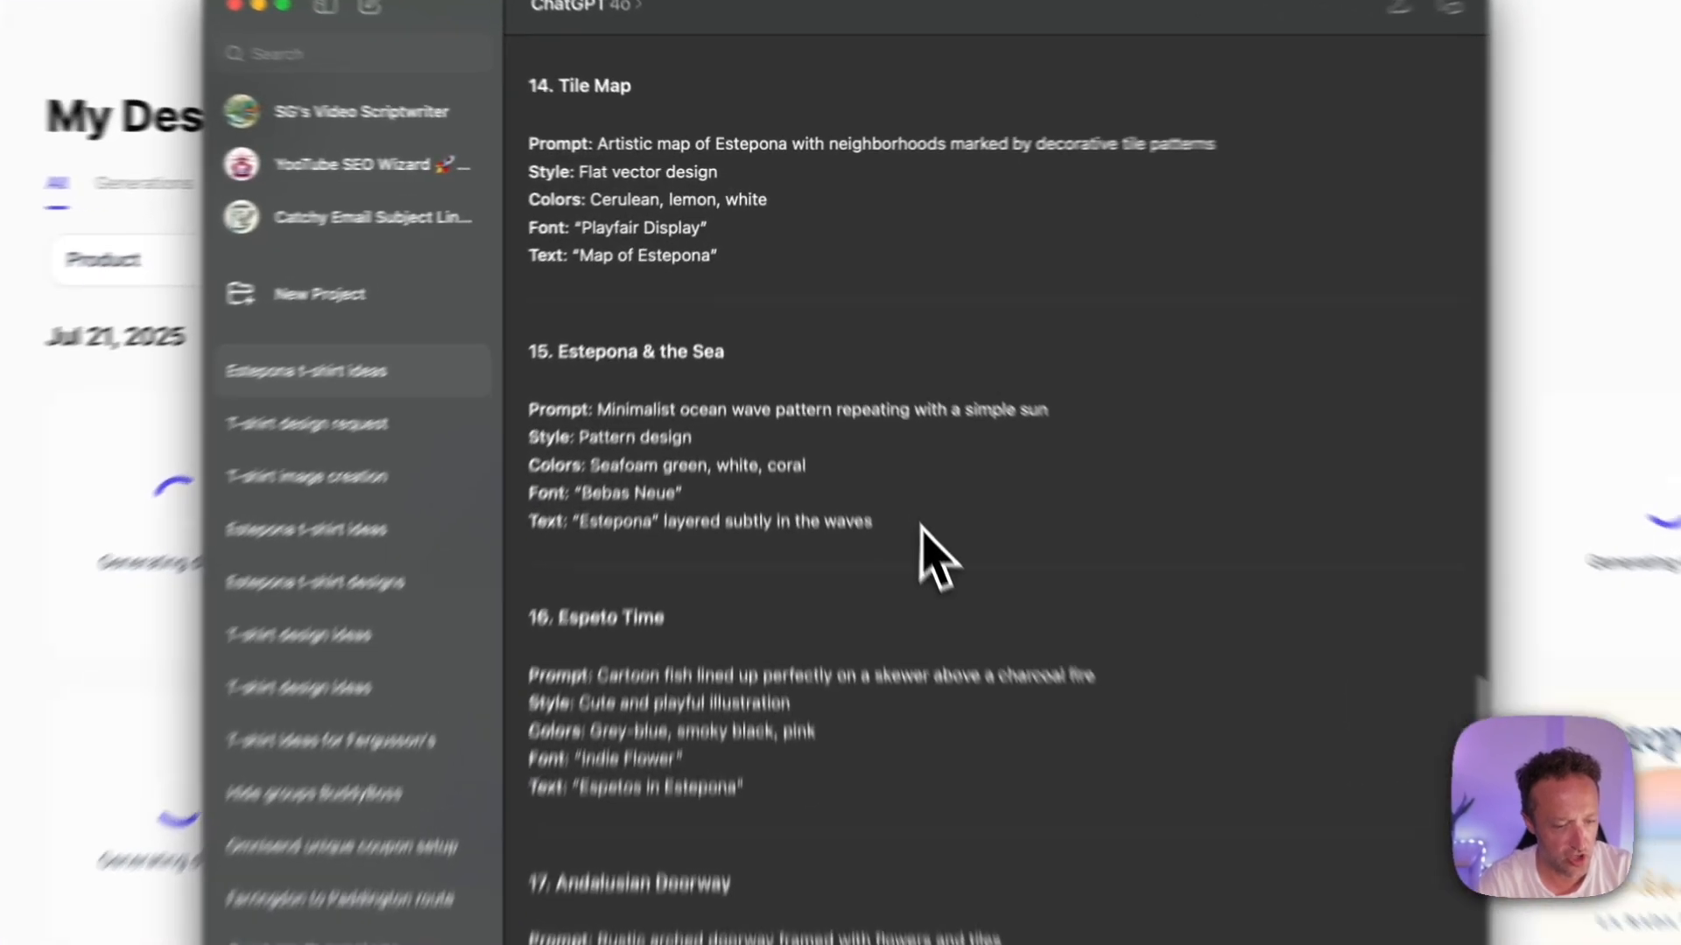
drag(920, 525, 530, 413)
key(super+c)
Step: Go back to the design tool, paste the Estepona & the Sea prompt as the product description and generate its designs
click(1383, 330)
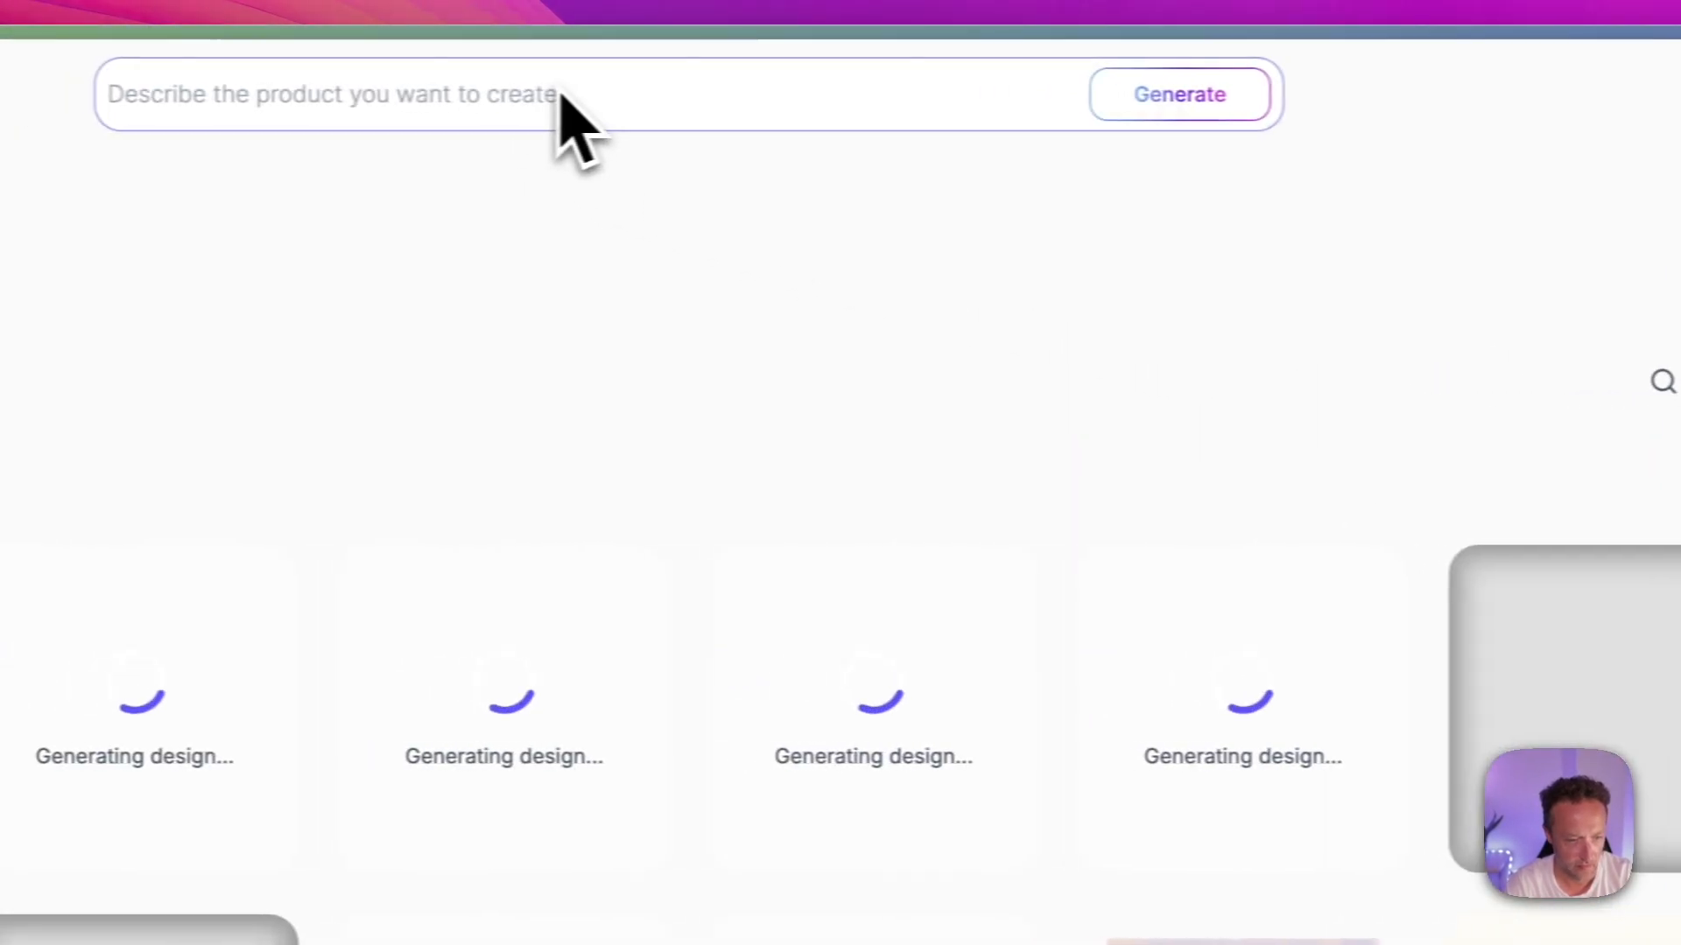
click(565, 90)
key(super+v)
click(1205, 405)
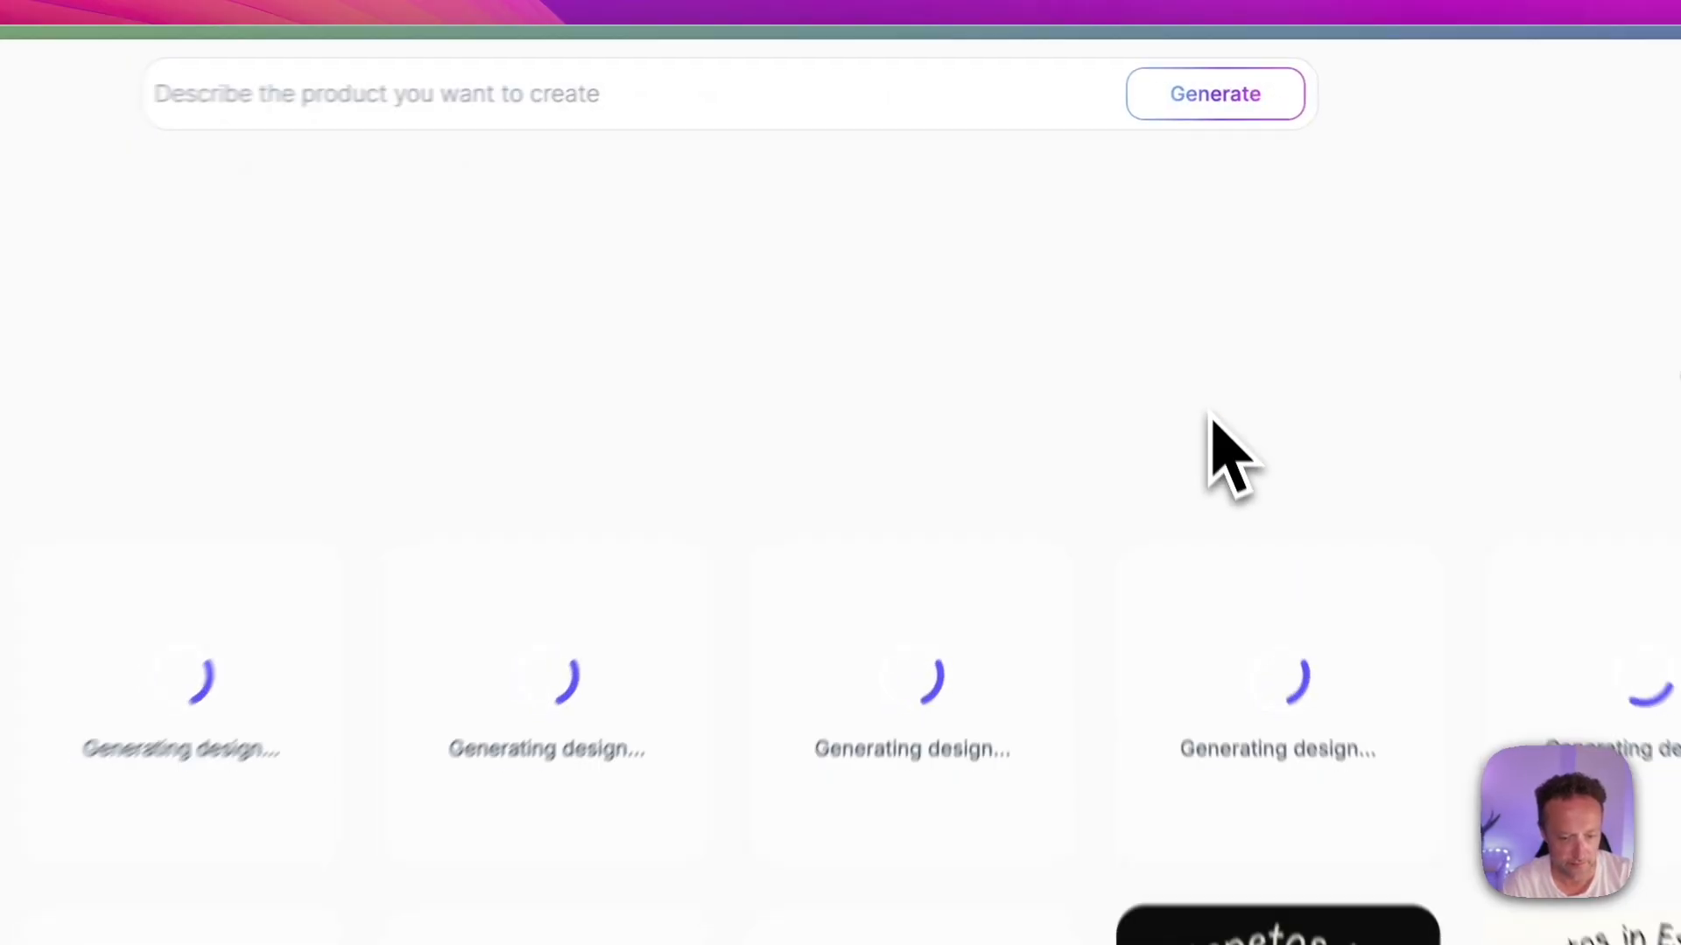
scroll(1206, 433, down, 3)
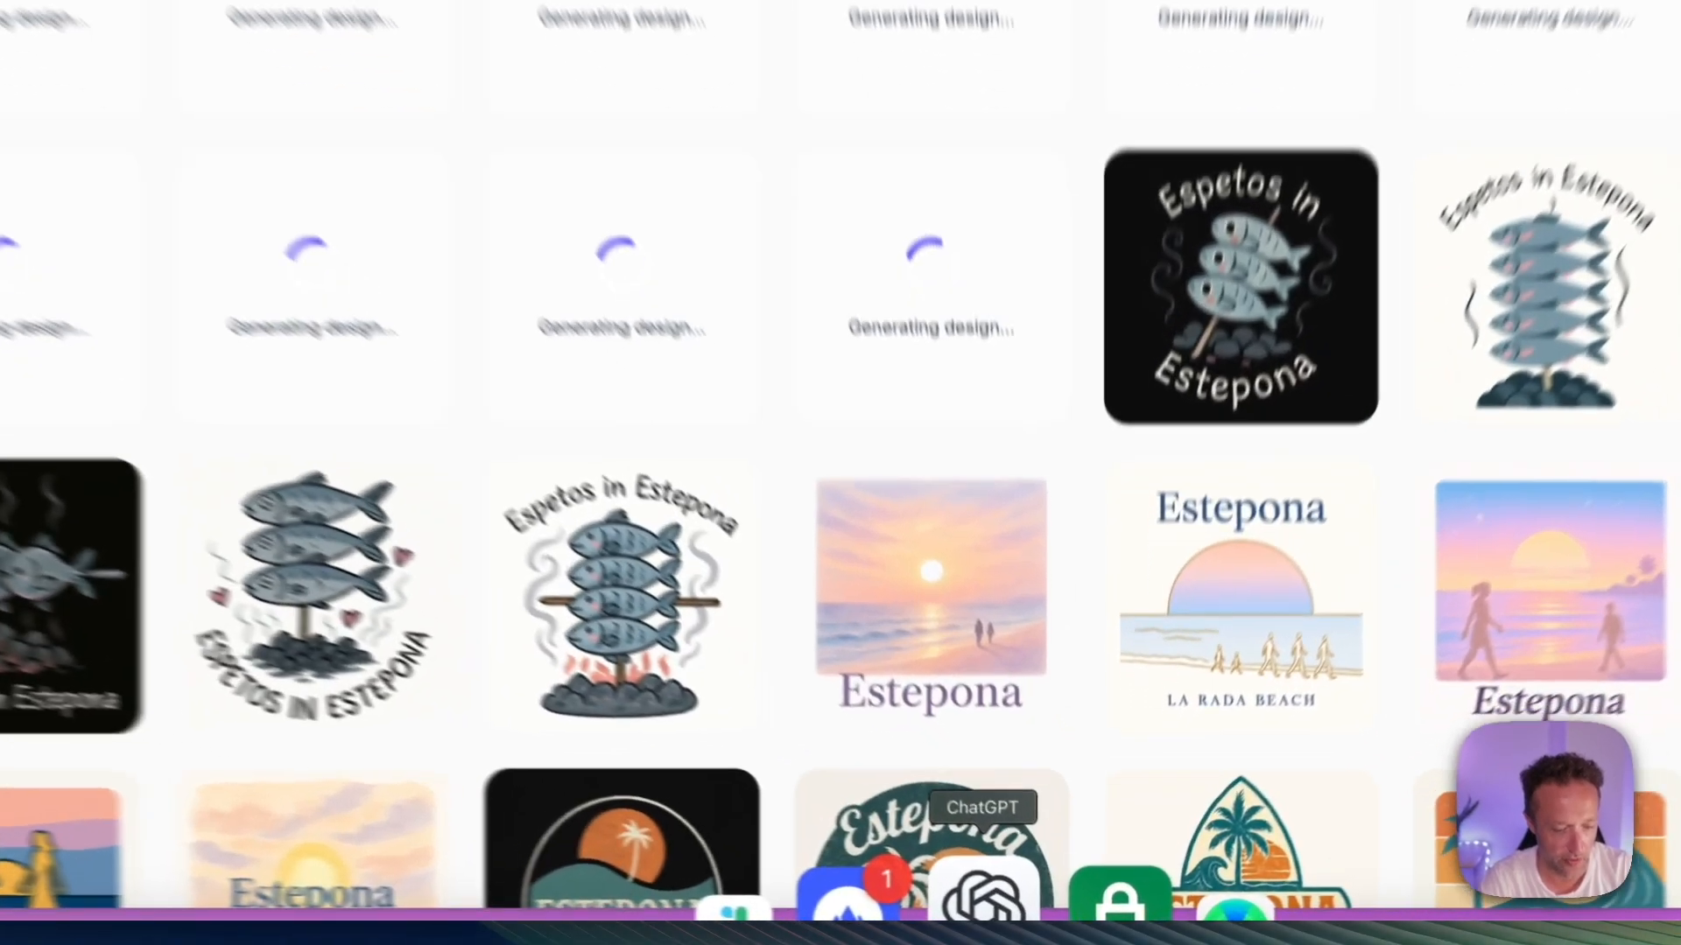
Step: Reopen the ChatGPT t-shirt ideas and copy the full Espeto Time prompt again
click(1019, 907)
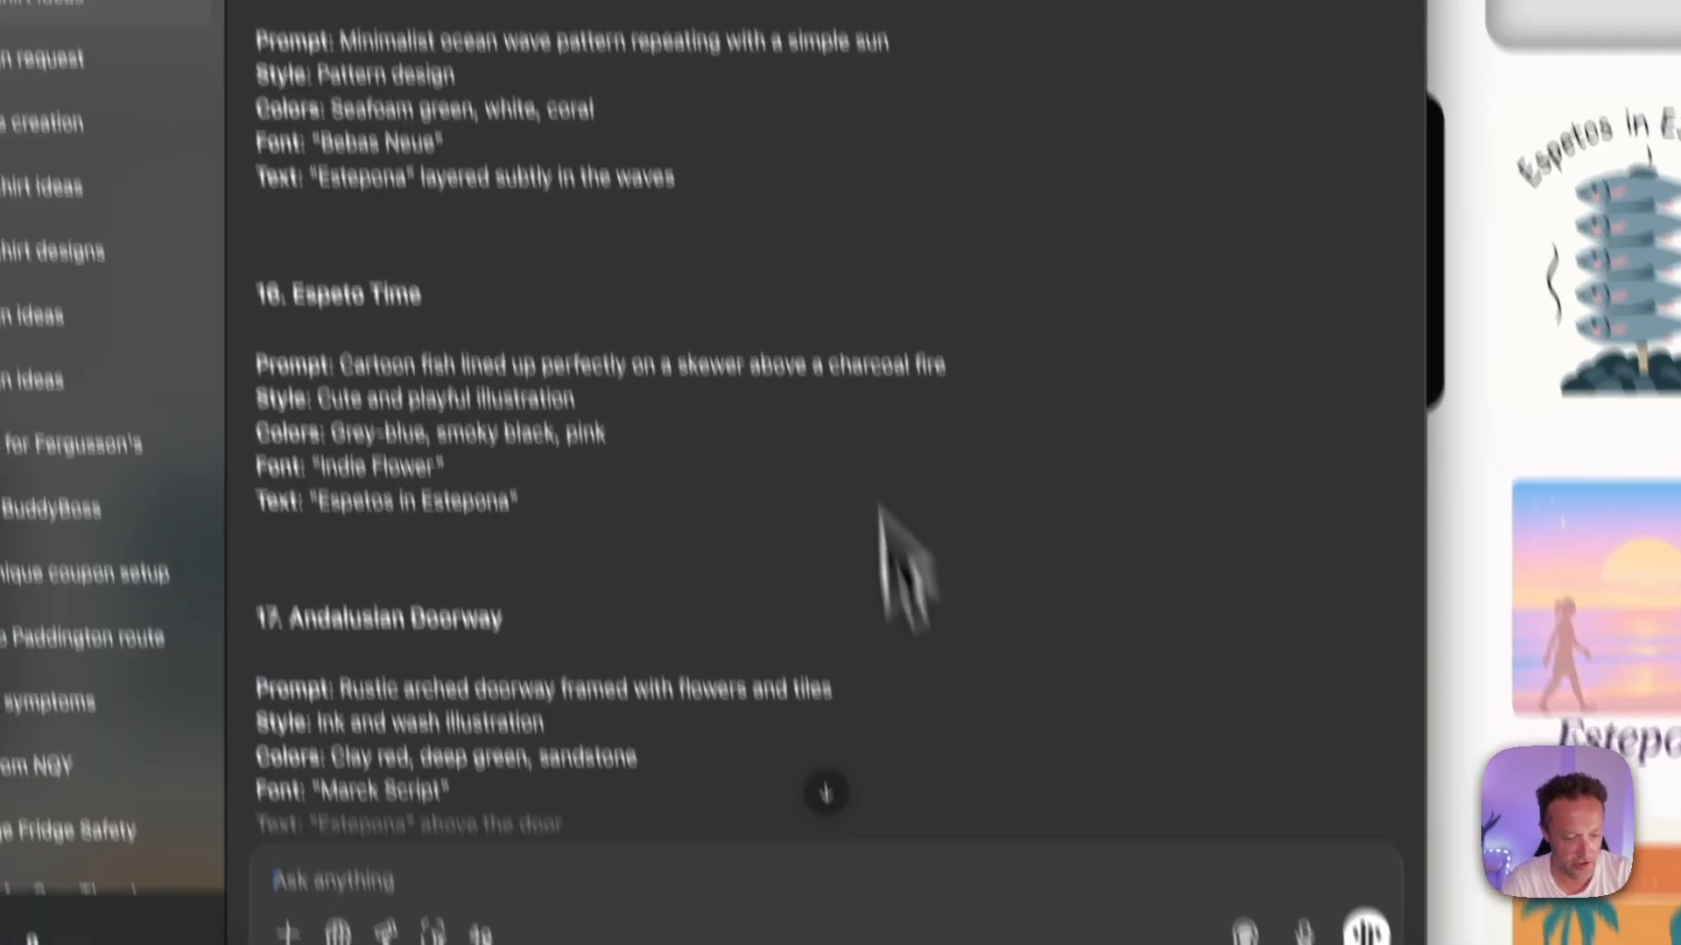
scroll(844, 280, down, 5)
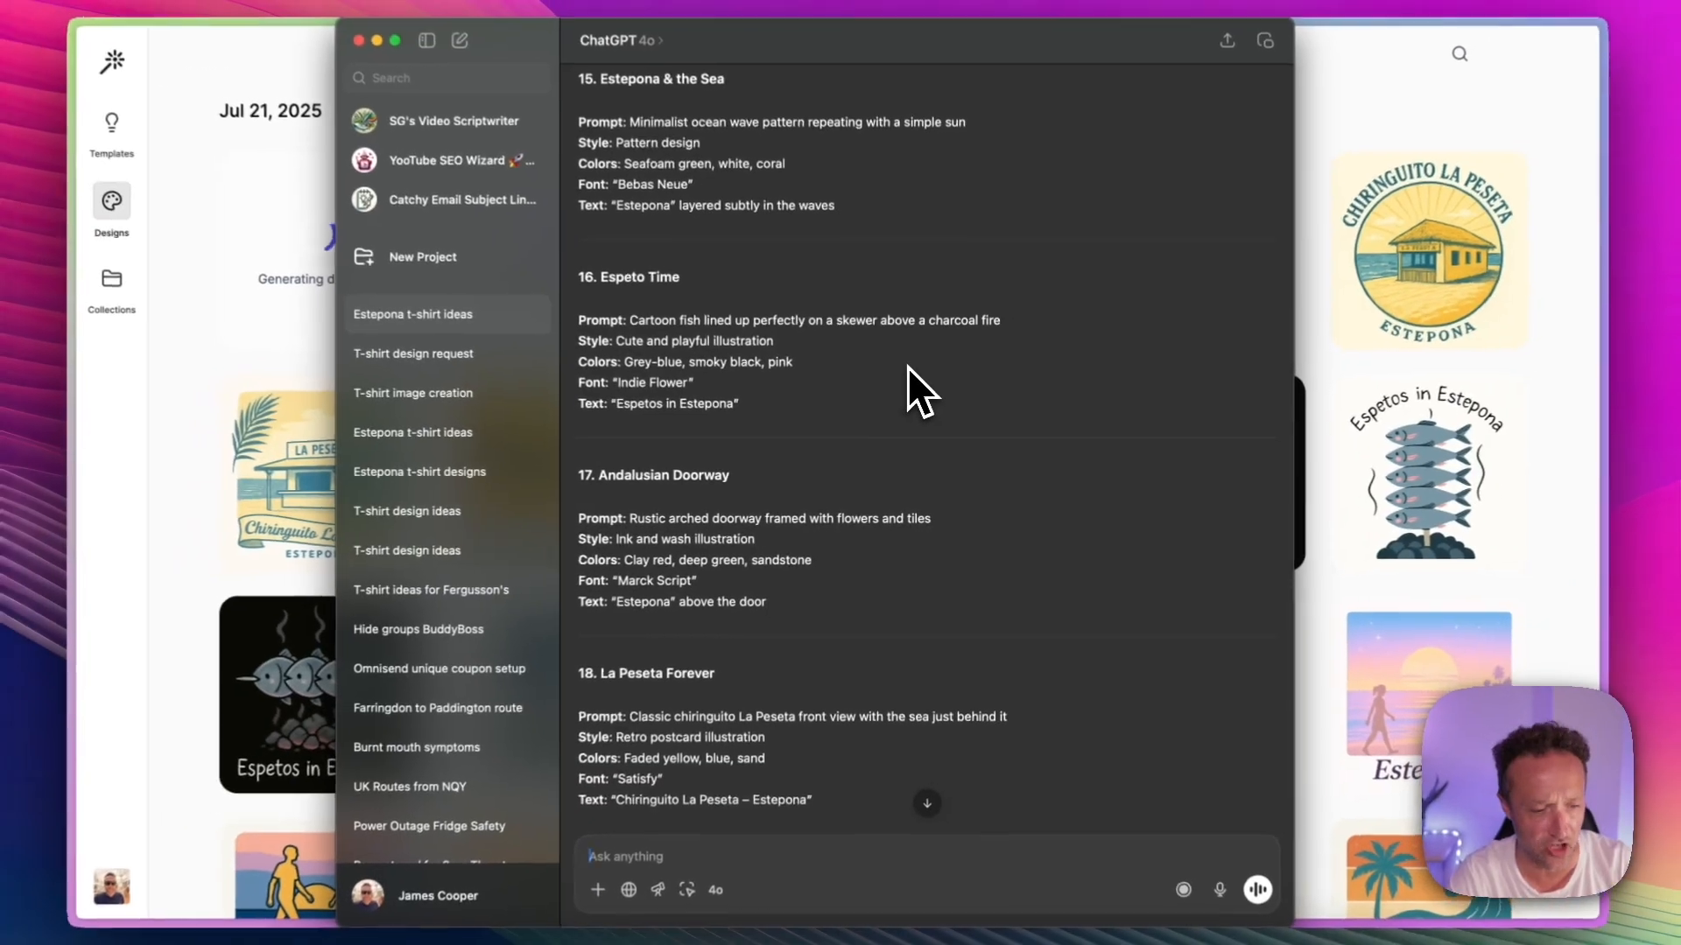
scroll(895, 367, down, 3)
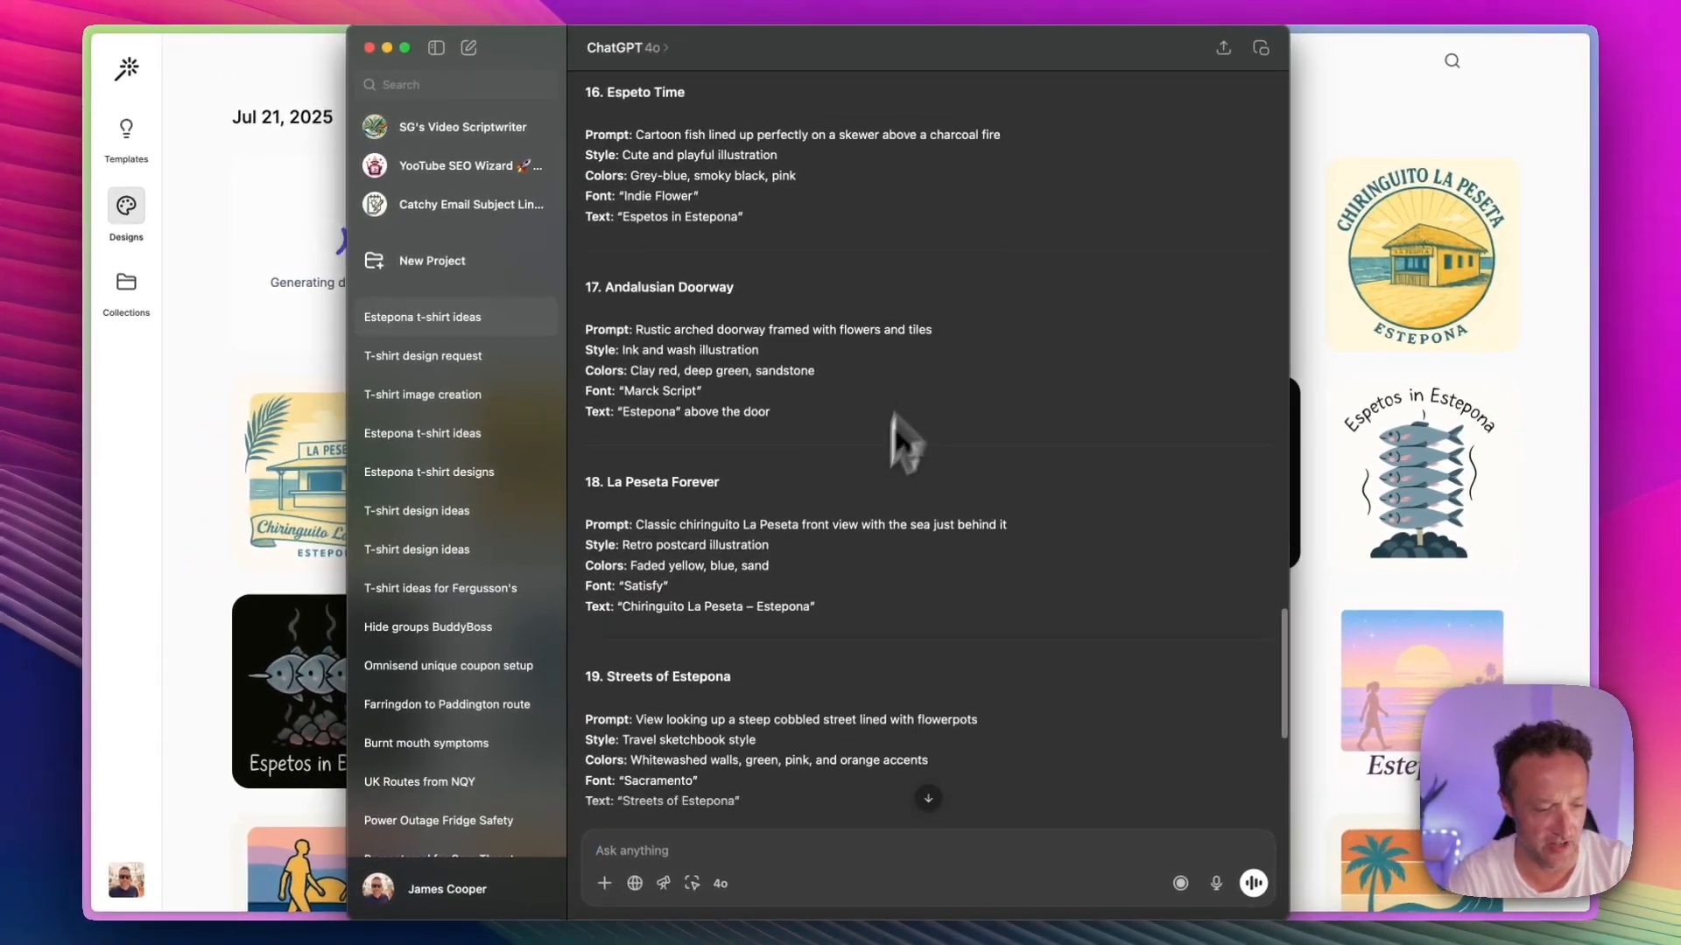
scroll(861, 511, up, 4)
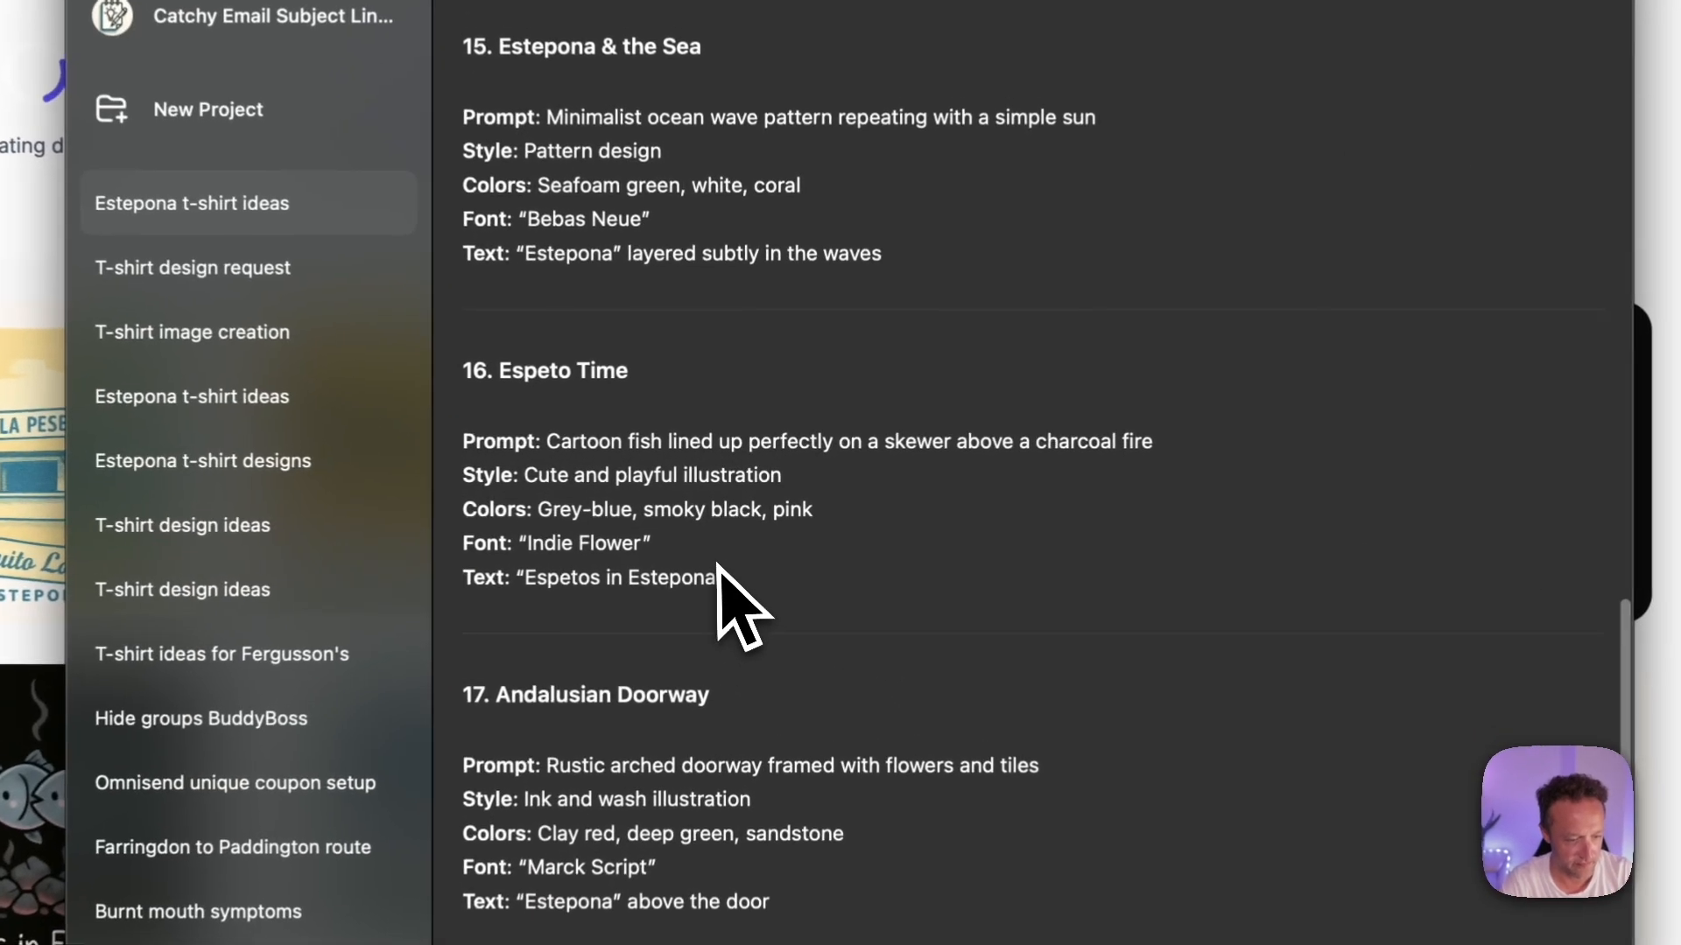
drag(732, 561, 460, 450)
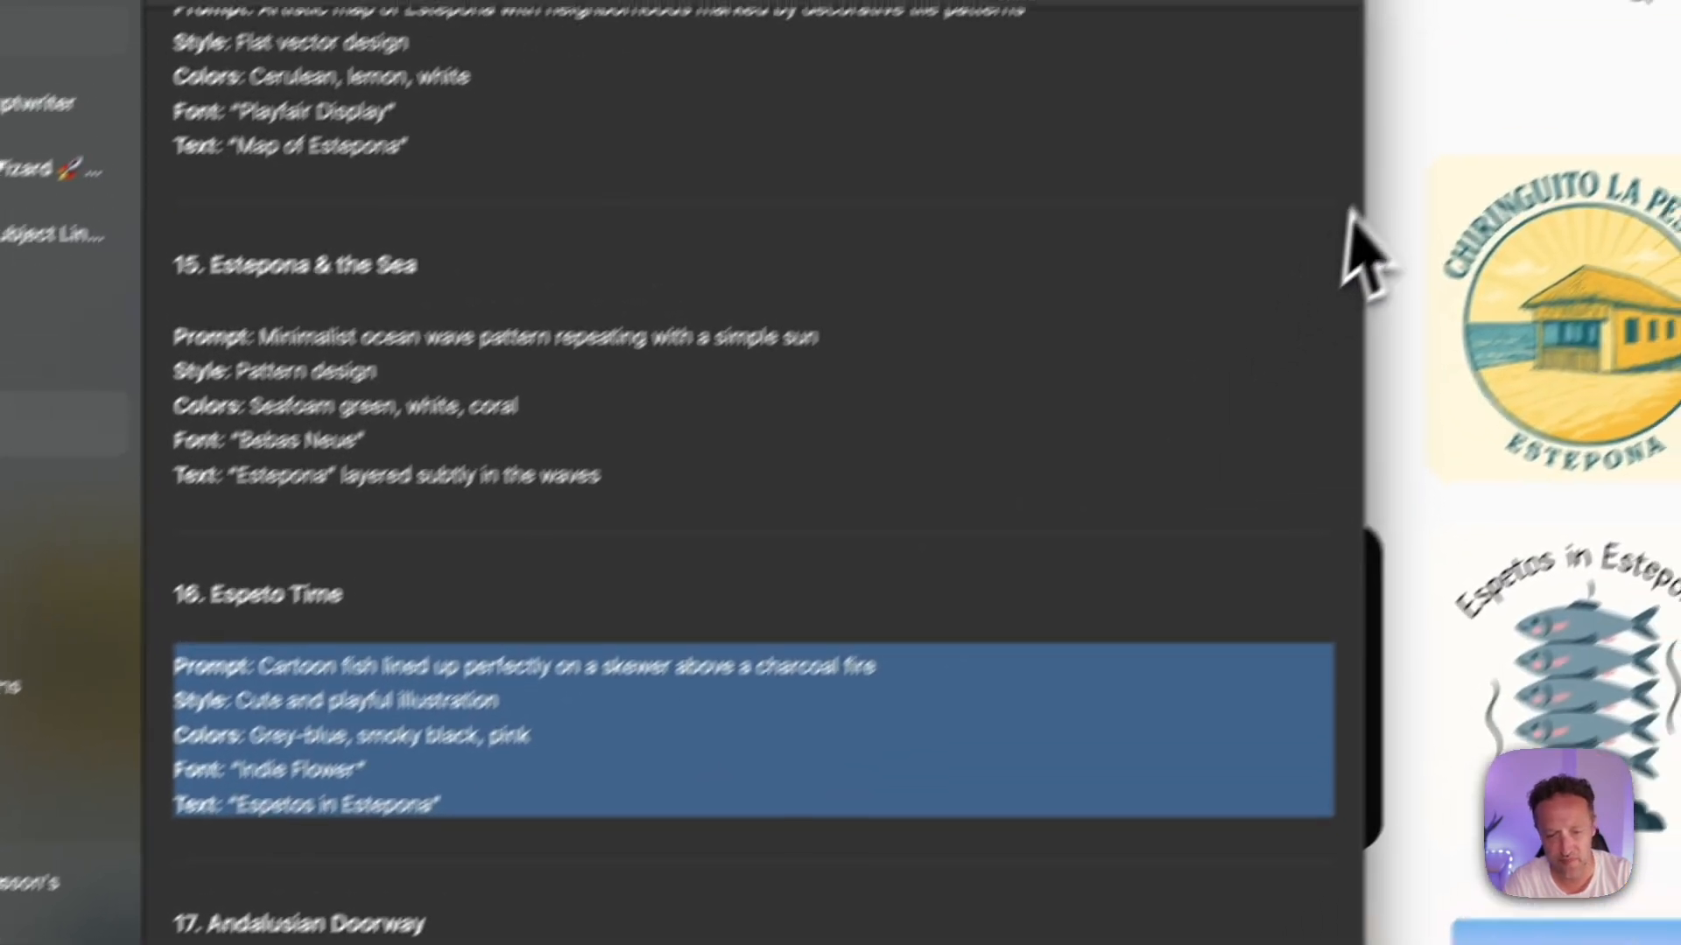
Step: Switch back to the design tool and paste the Espeto Time prompt as a new product description
click(1334, 208)
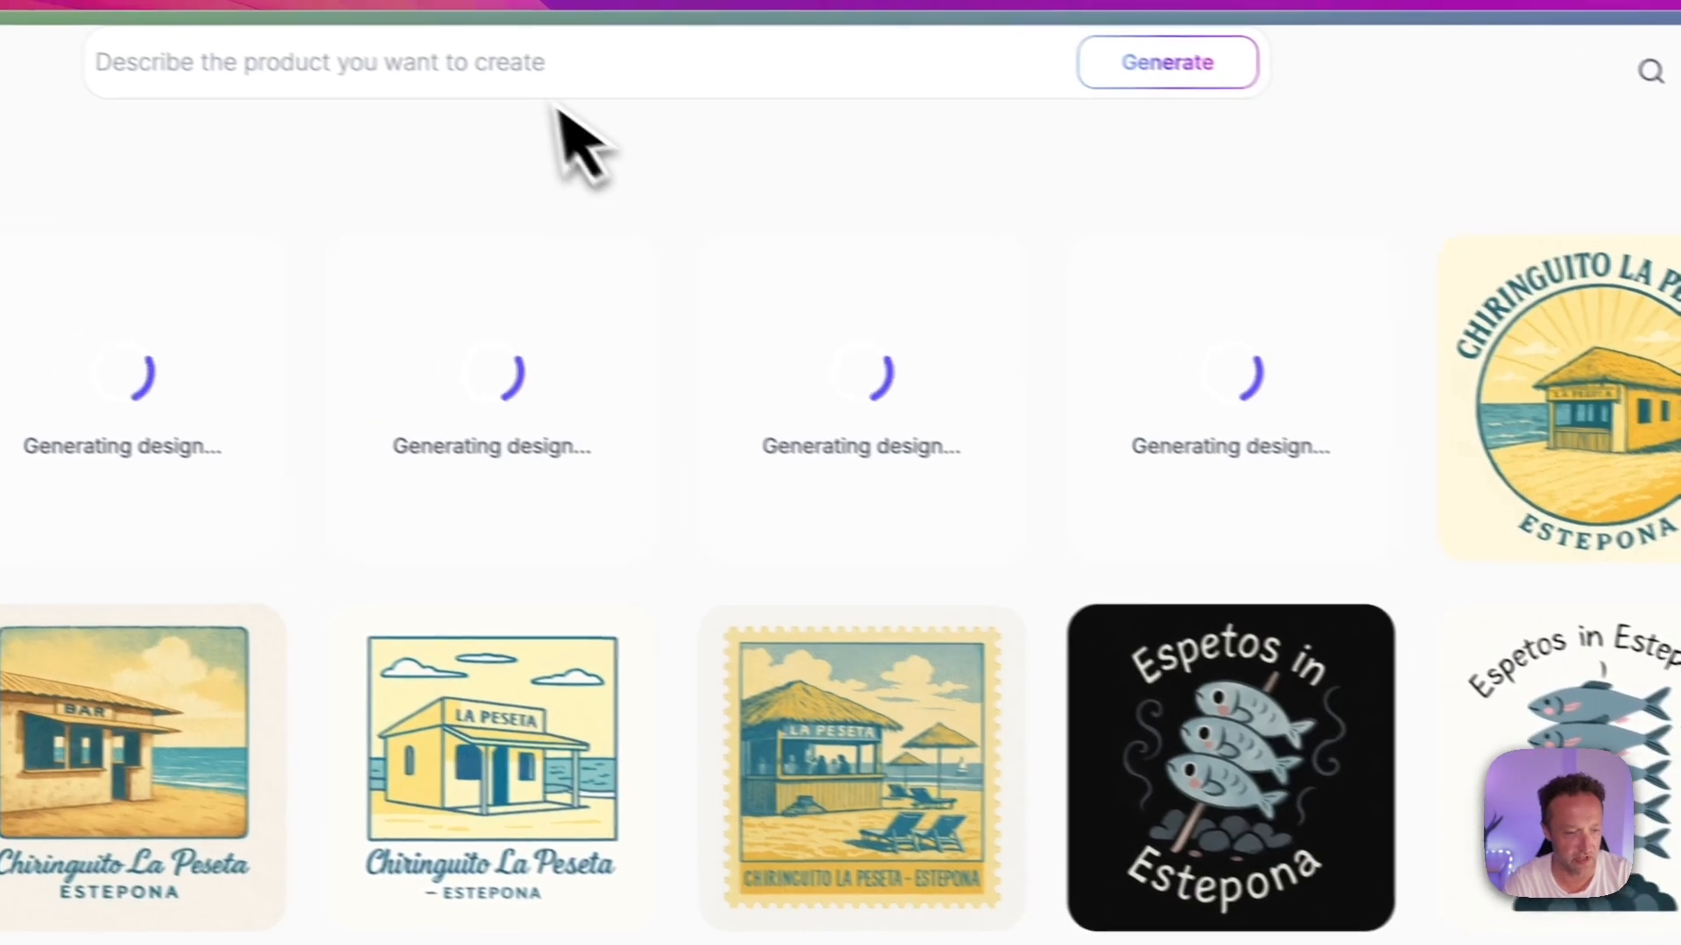
click(441, 54)
key(ctrl+v)
scroll(700, 328, down, 1)
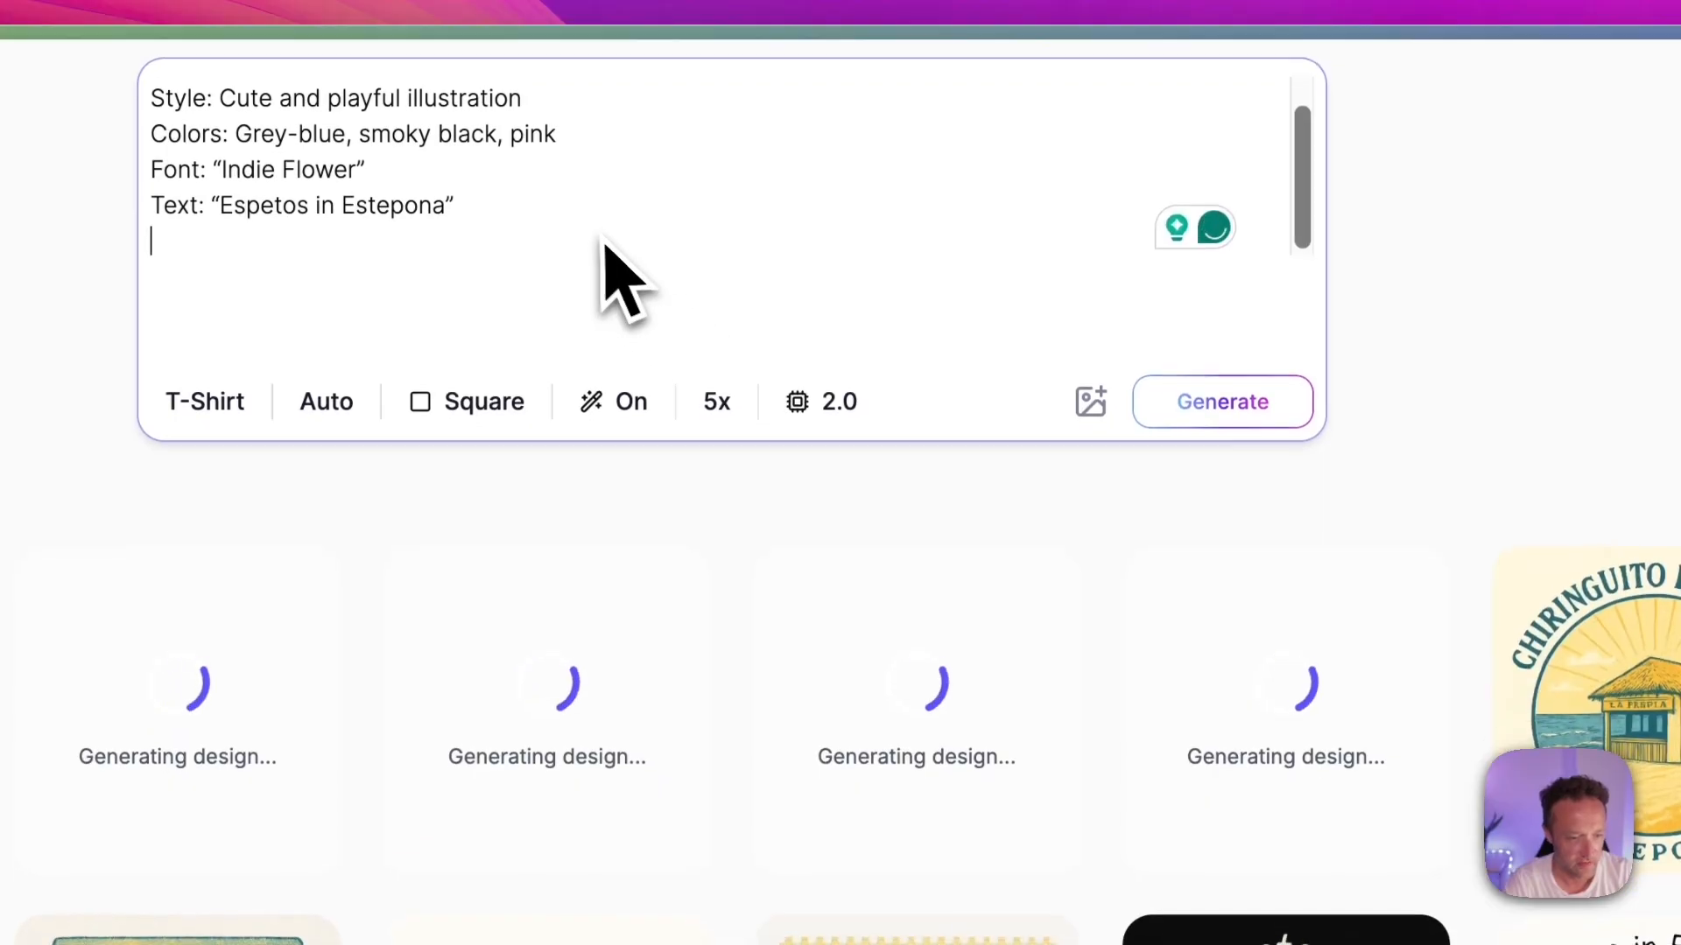
scroll(597, 271, up, 2)
Step: Replace "charcoal" with "wood" in the pasted Espeto Time prompt and generate the designs
double_click(830, 95)
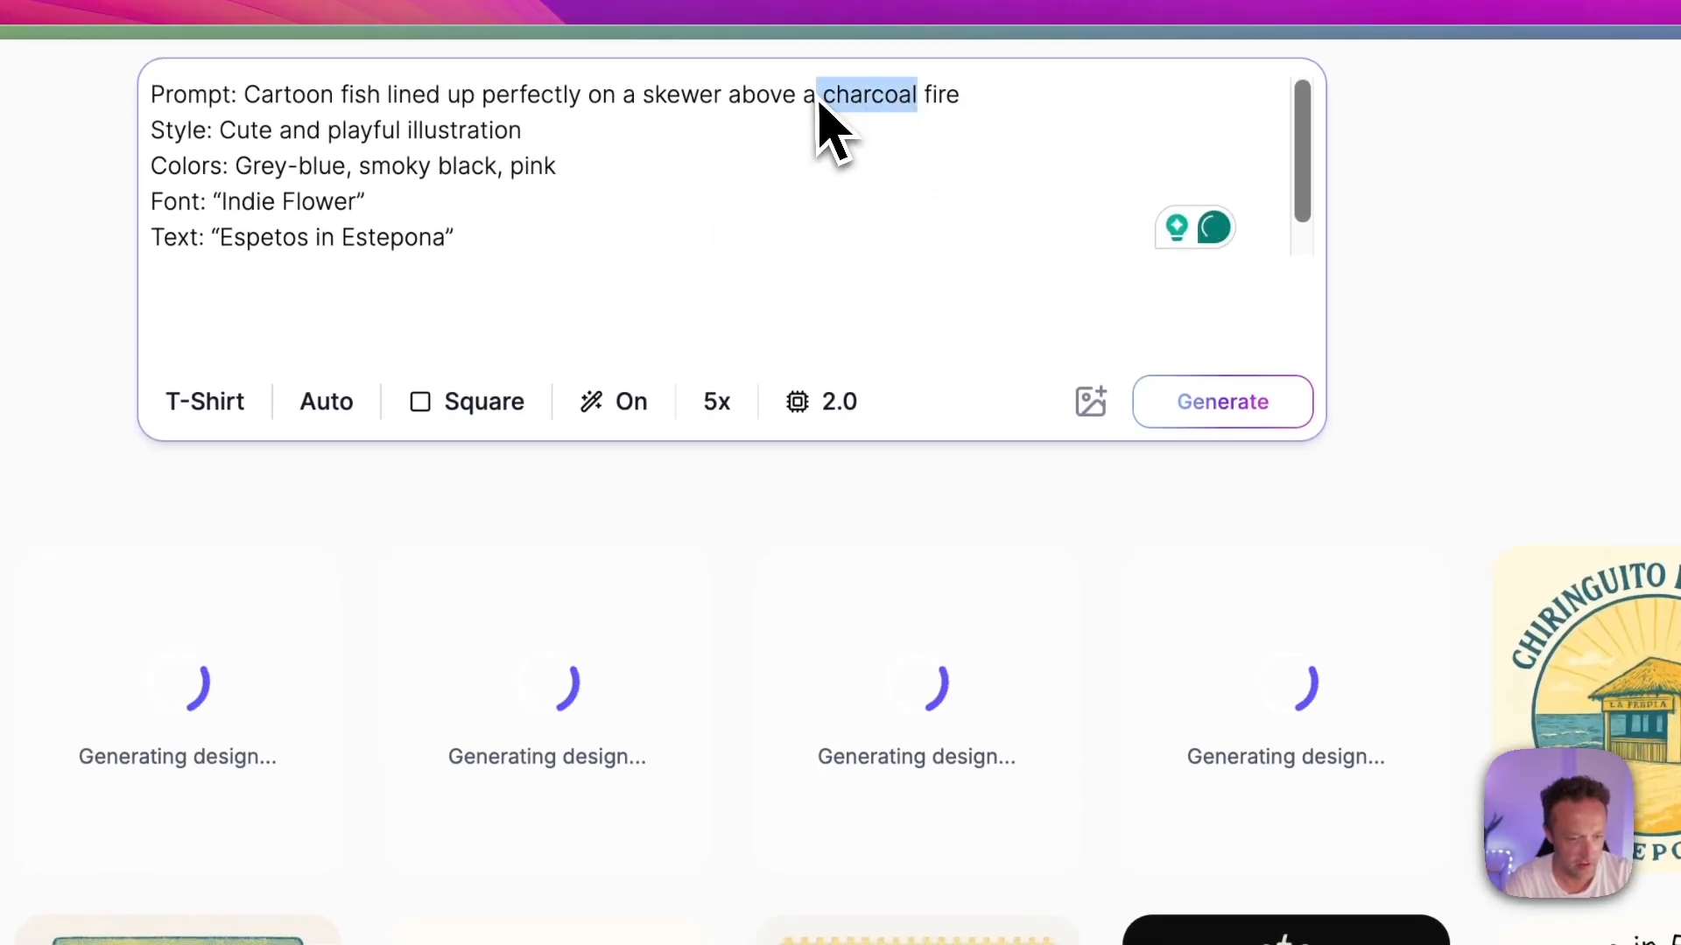
text(wood)
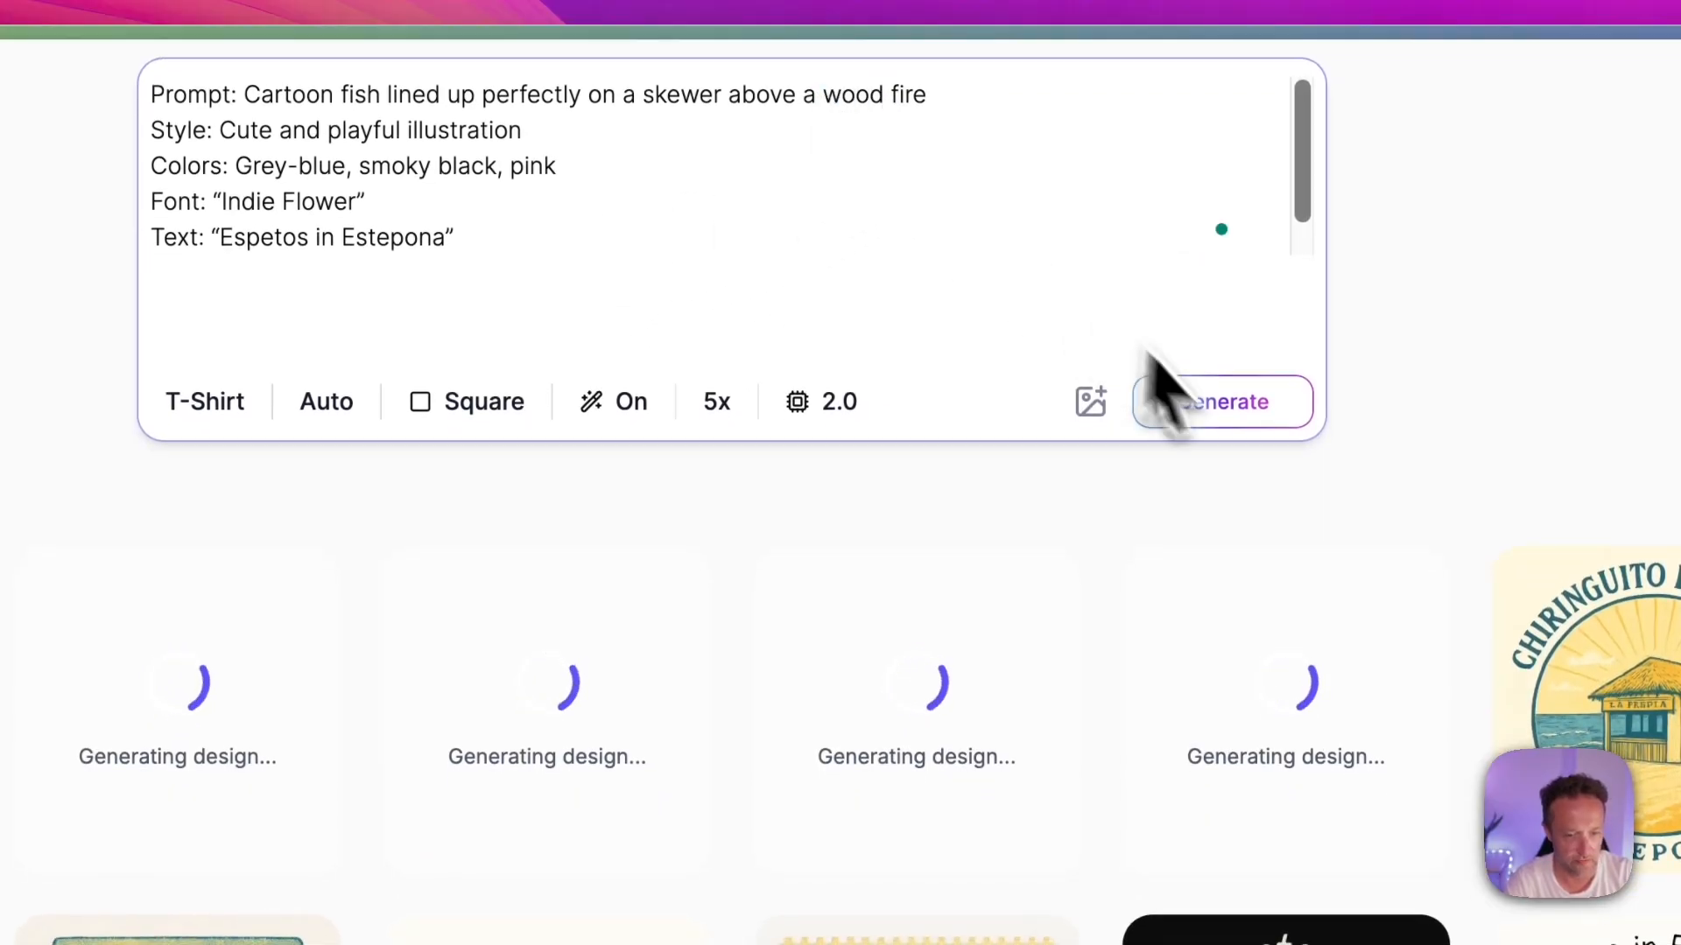
click(1223, 407)
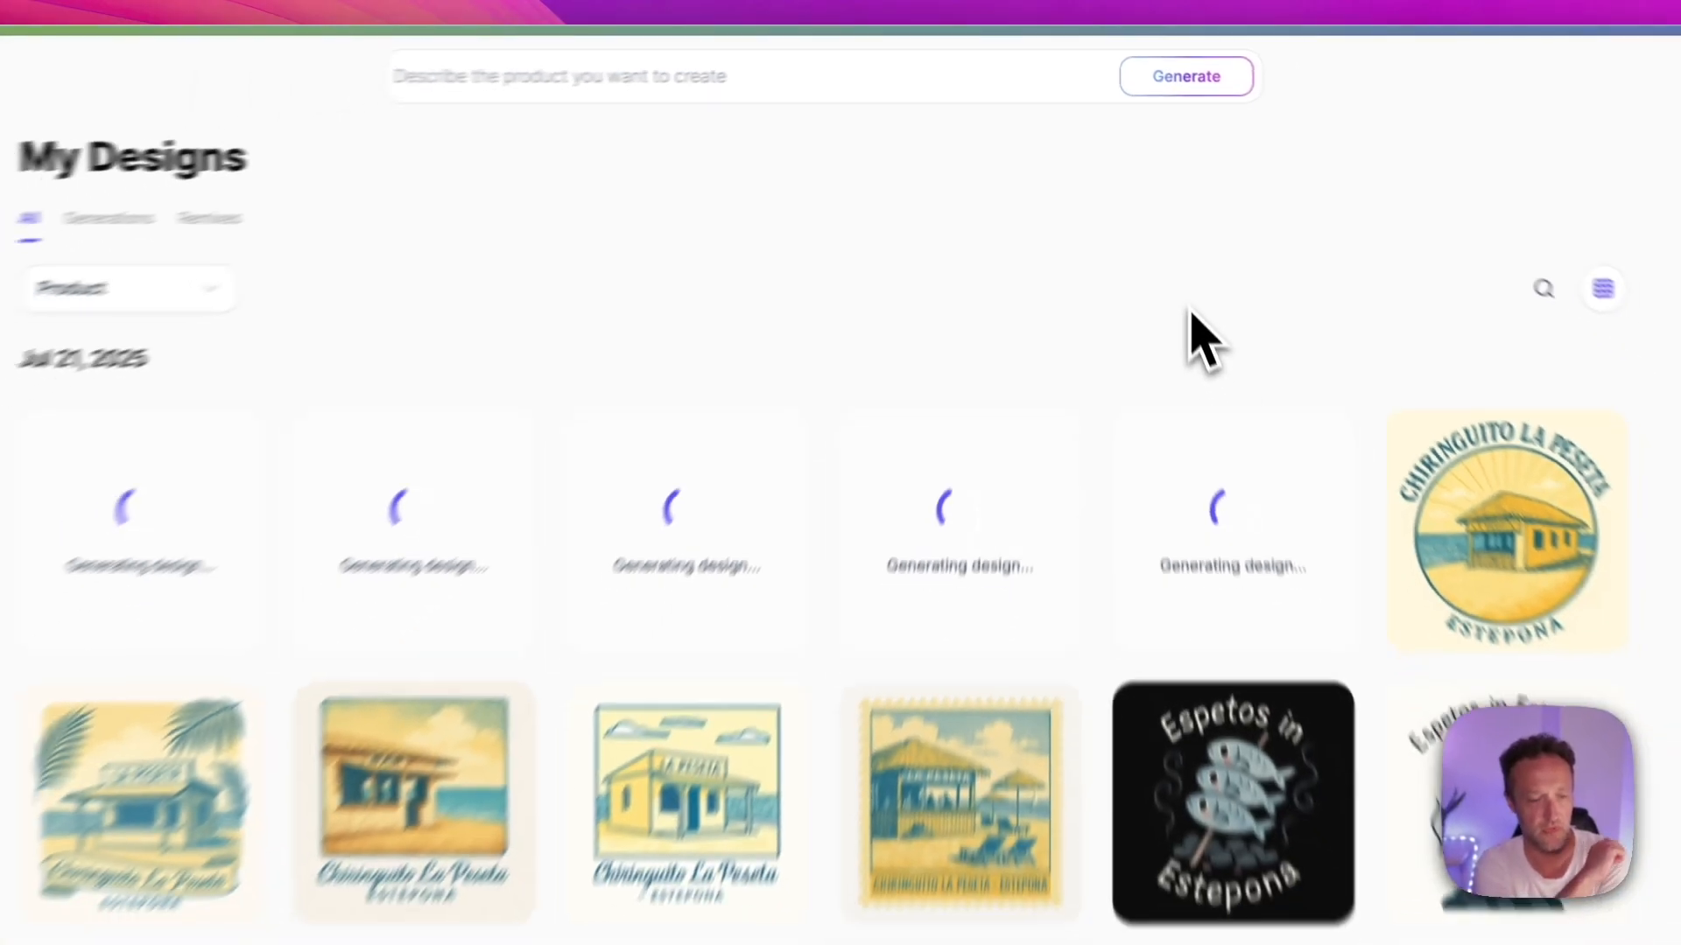
scroll(1203, 342, down, 2)
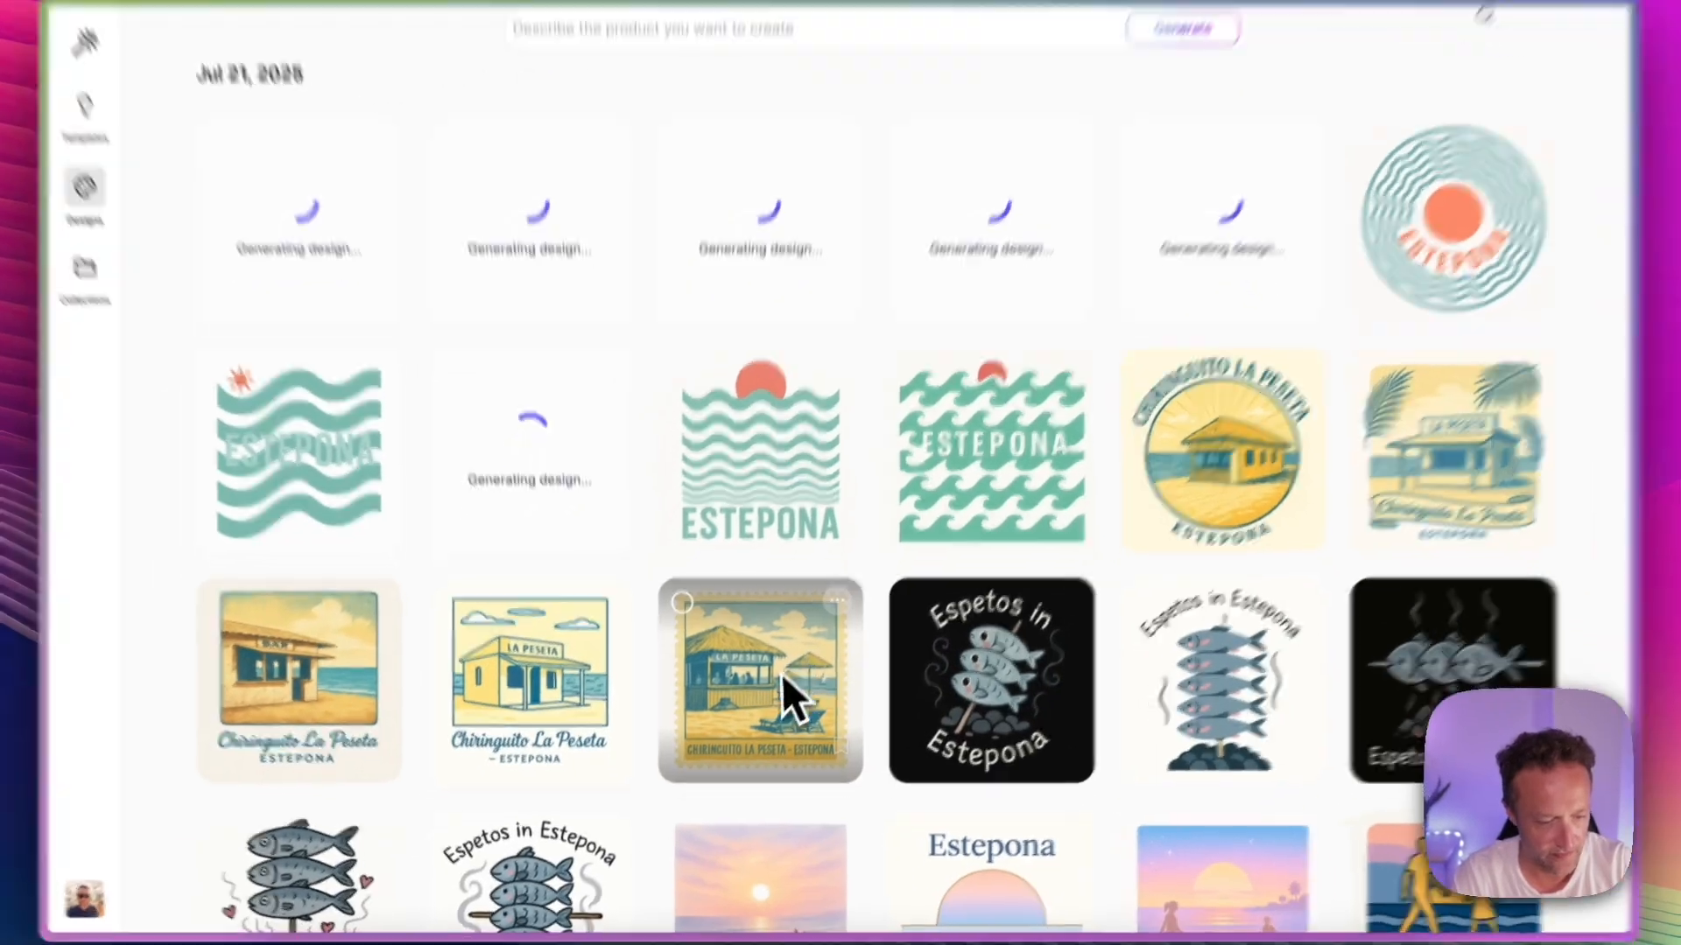
Step: Open the La Peseta postage-stamp design to inspect it enlarged, and return to the designs gallery
click(960, 801)
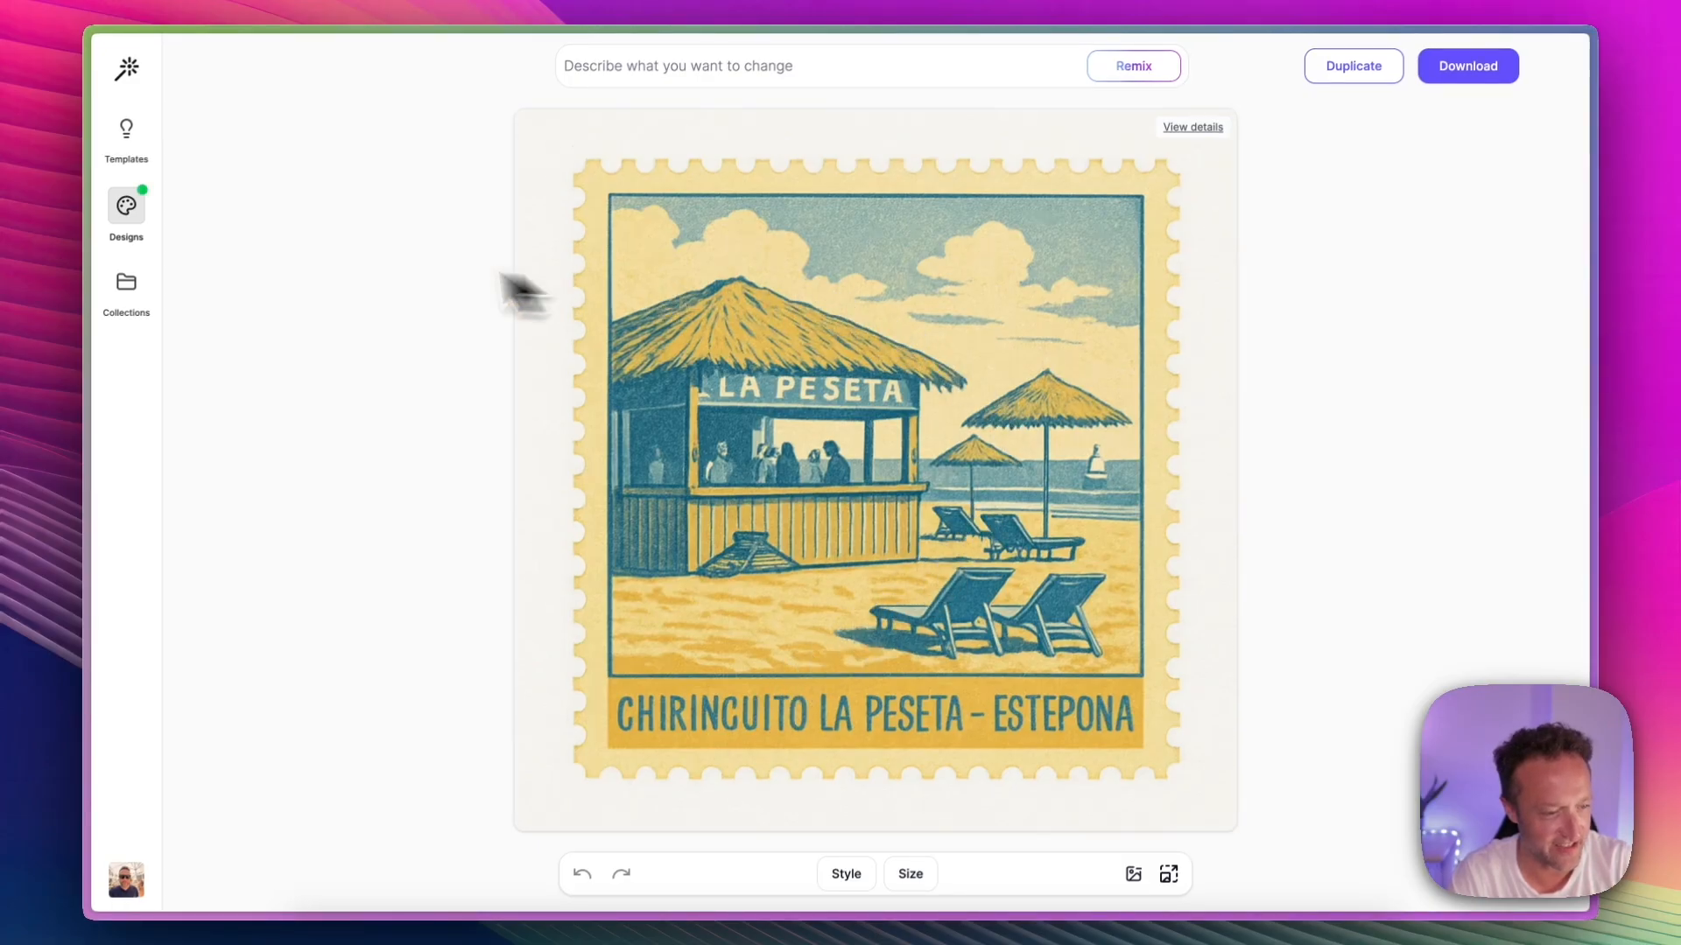
click(129, 200)
scroll(930, 437, down, 3)
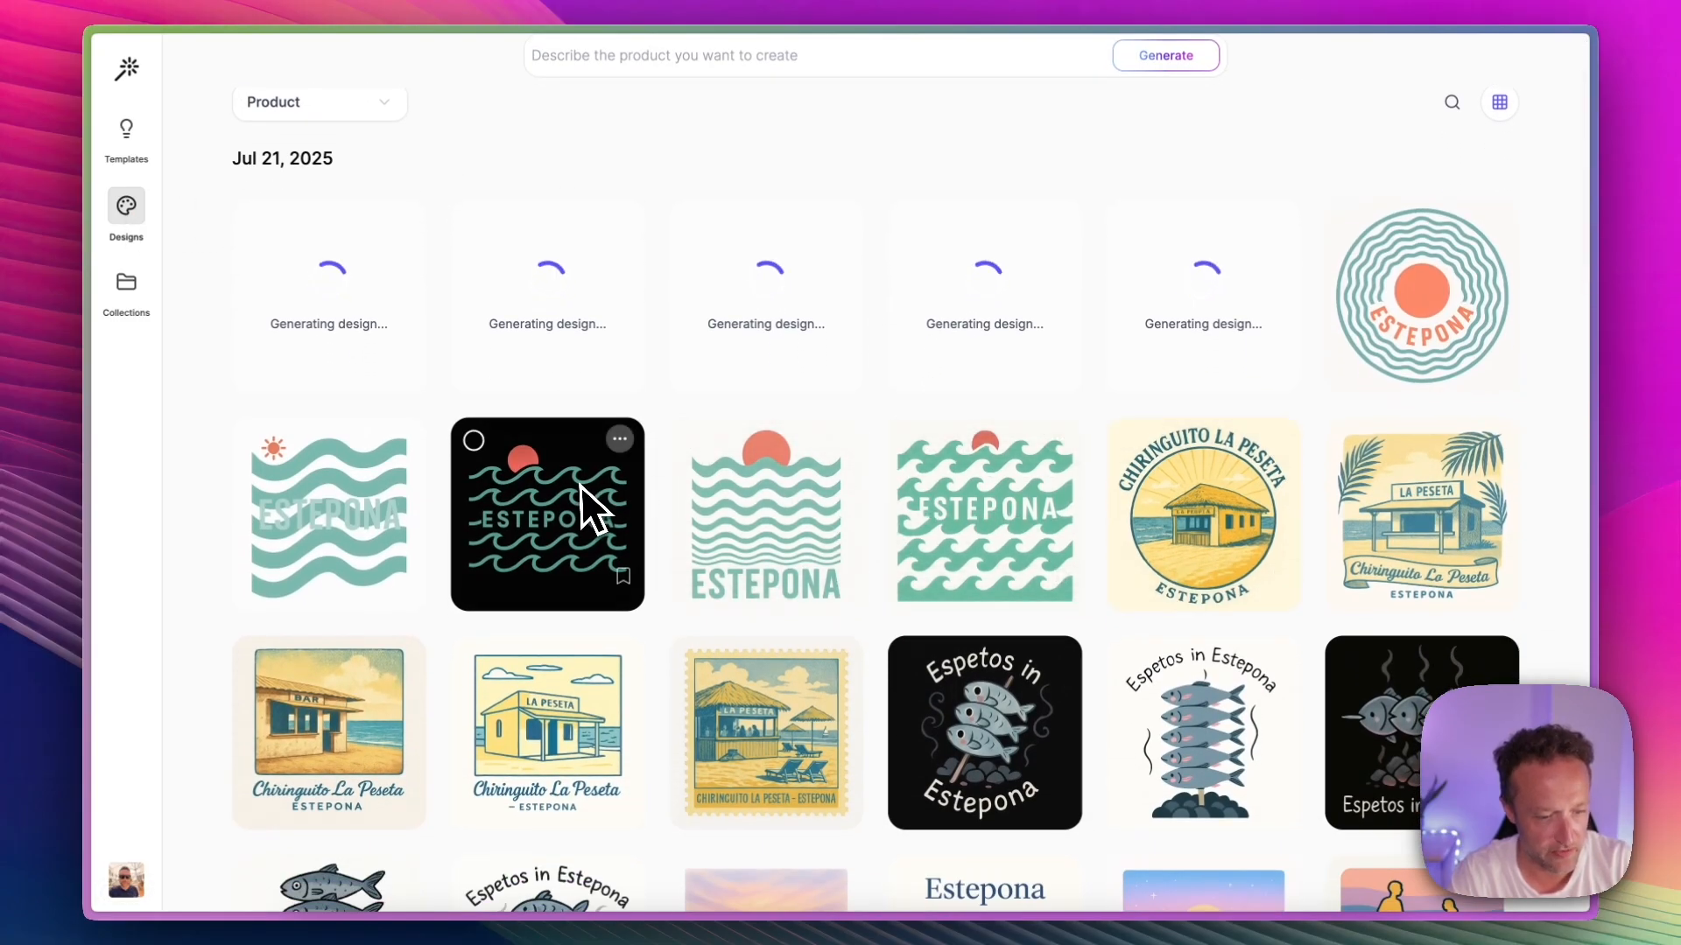
scroll(1048, 496, down, 5)
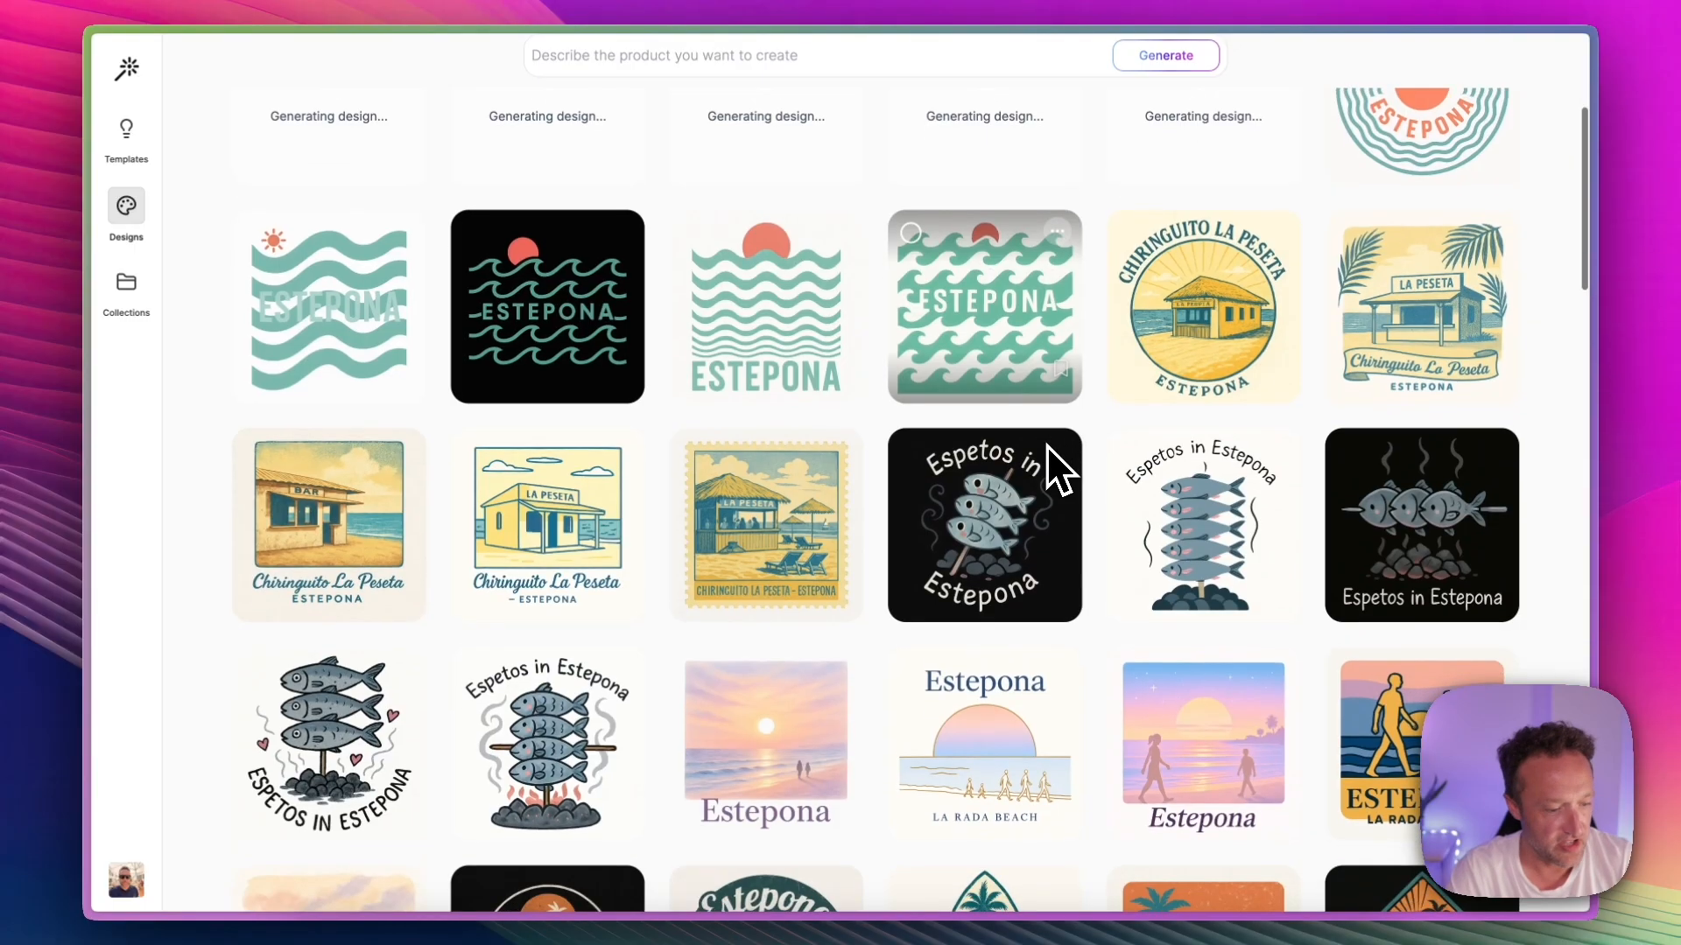
scroll(762, 613, up, 6)
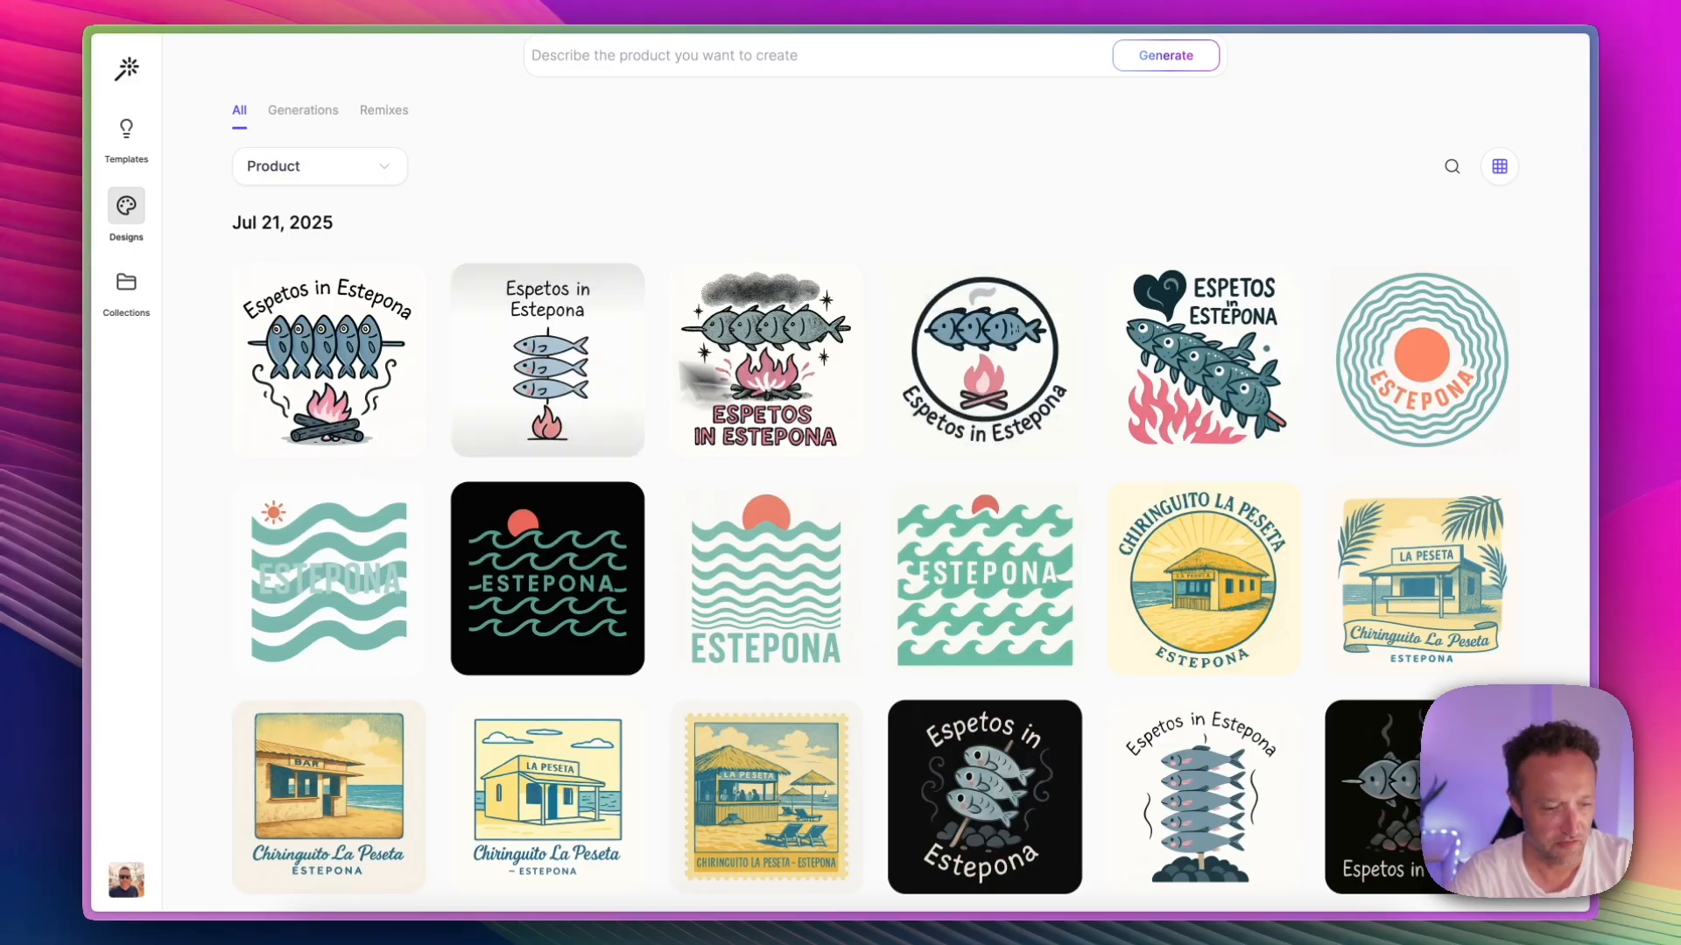
Step: Look through the whole gallery of generated Estepona designs, from the new Espetos in Estepona batch to the older ones and back
scroll(788, 281, down, 4)
scroll(788, 281, up, 5)
scroll(990, 362, down, 2)
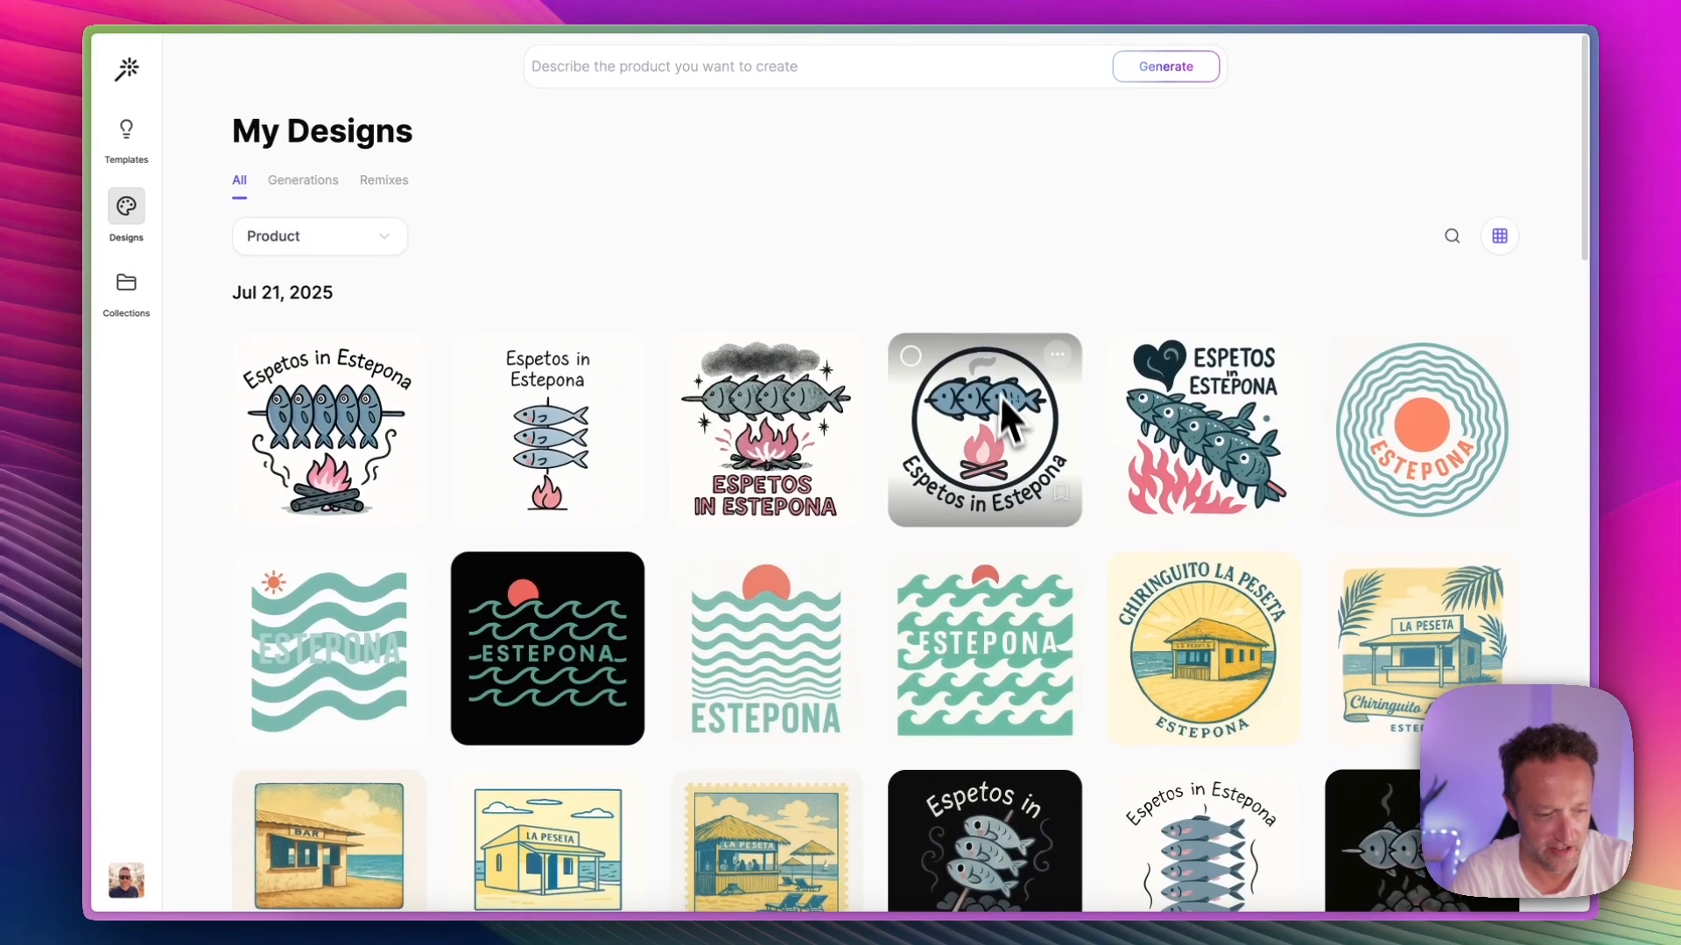
scroll(990, 362, down, 6)
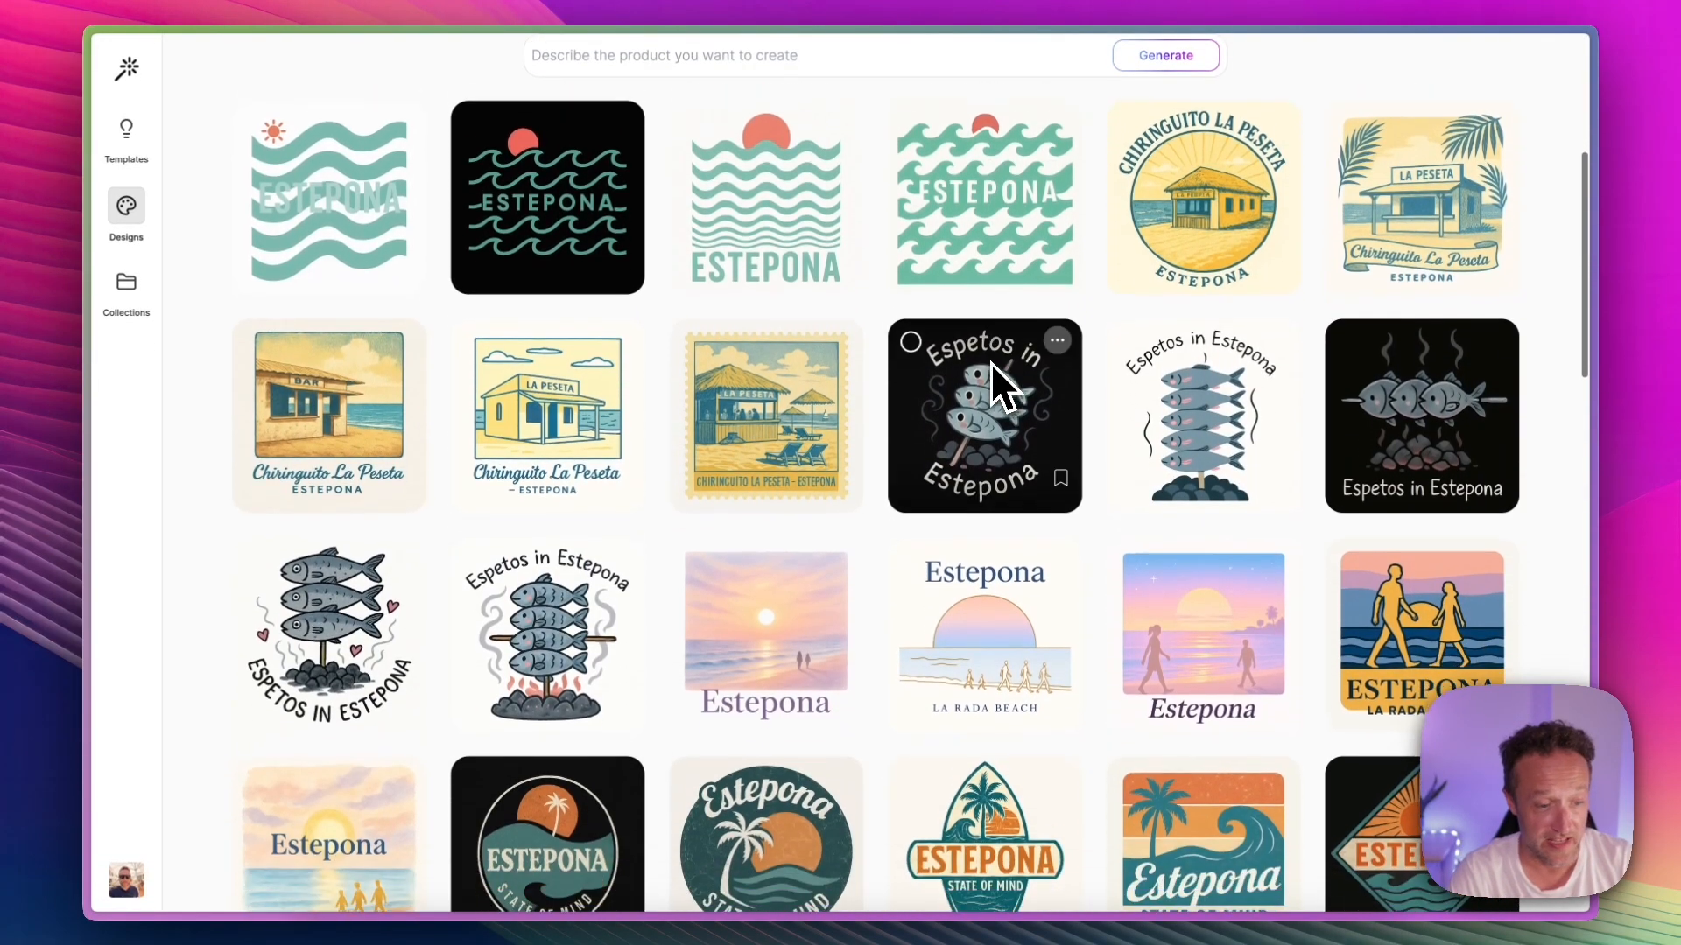
scroll(990, 363, down, 6)
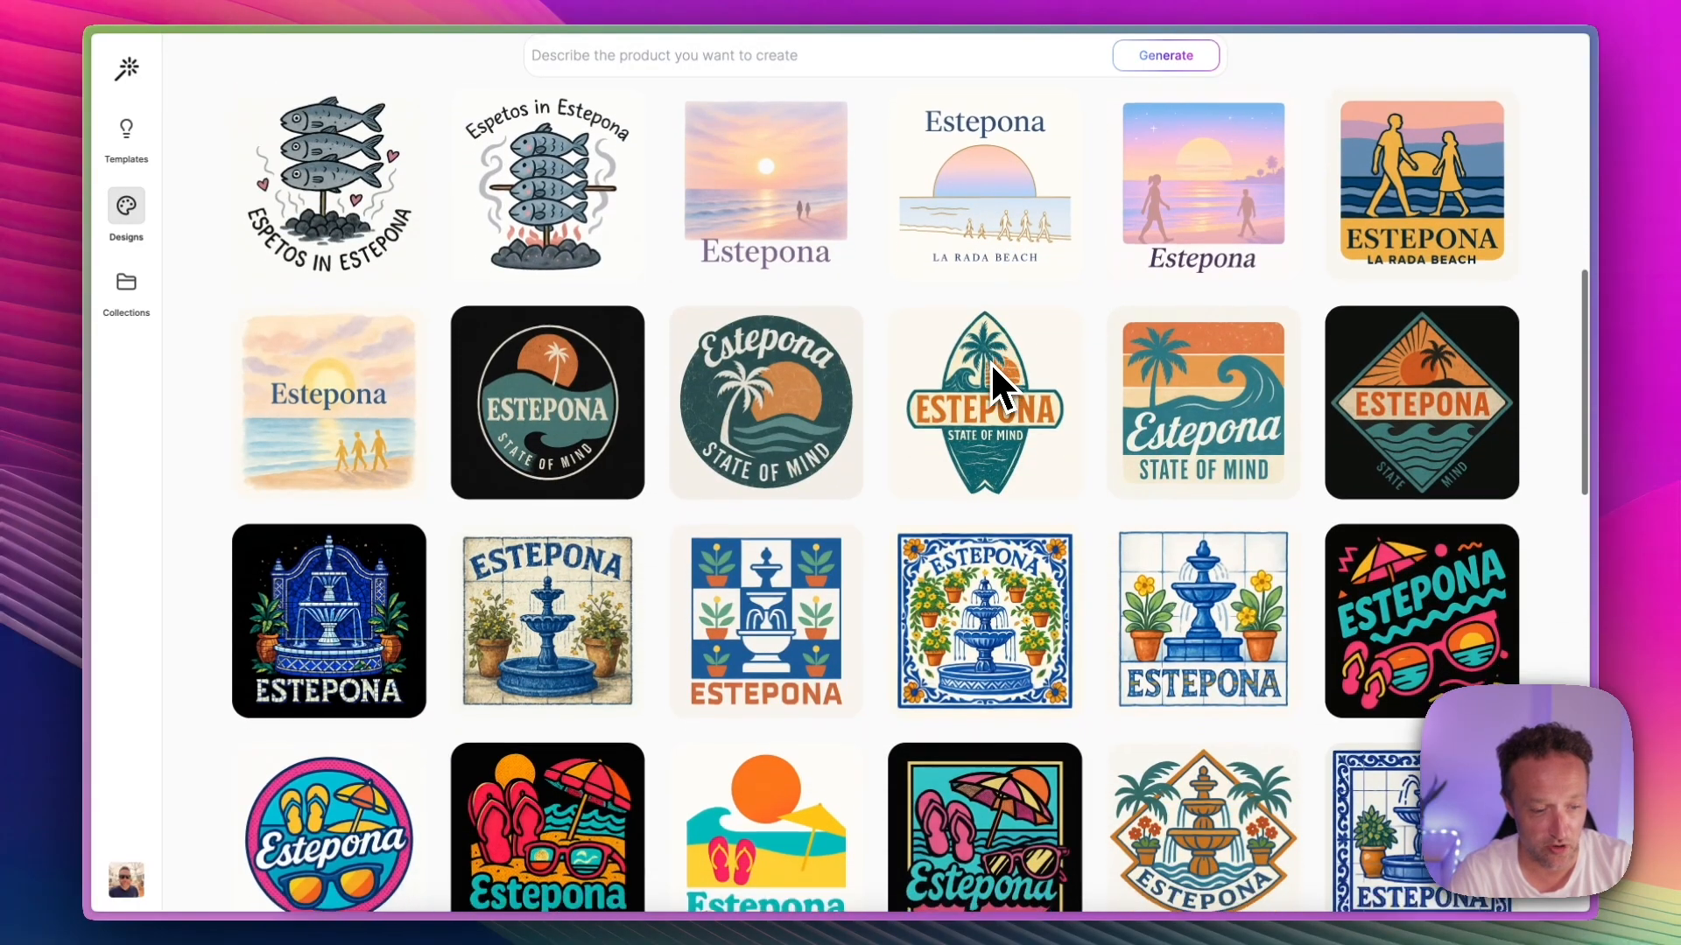
scroll(990, 362, down, 6)
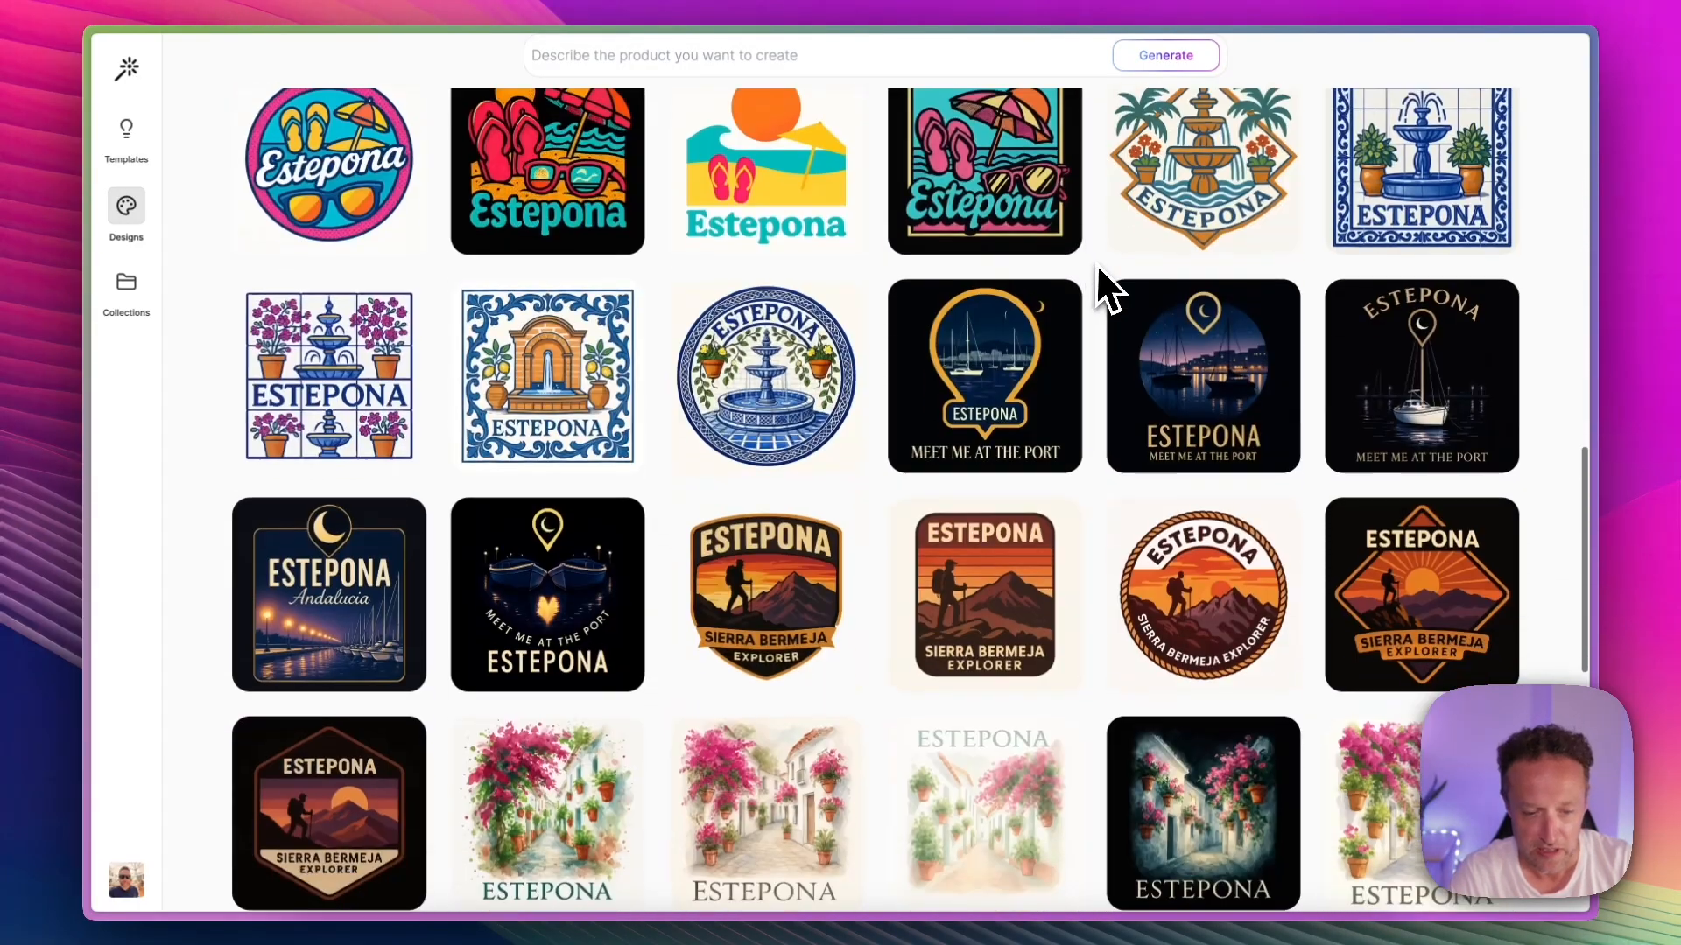
scroll(1099, 267, down, 2)
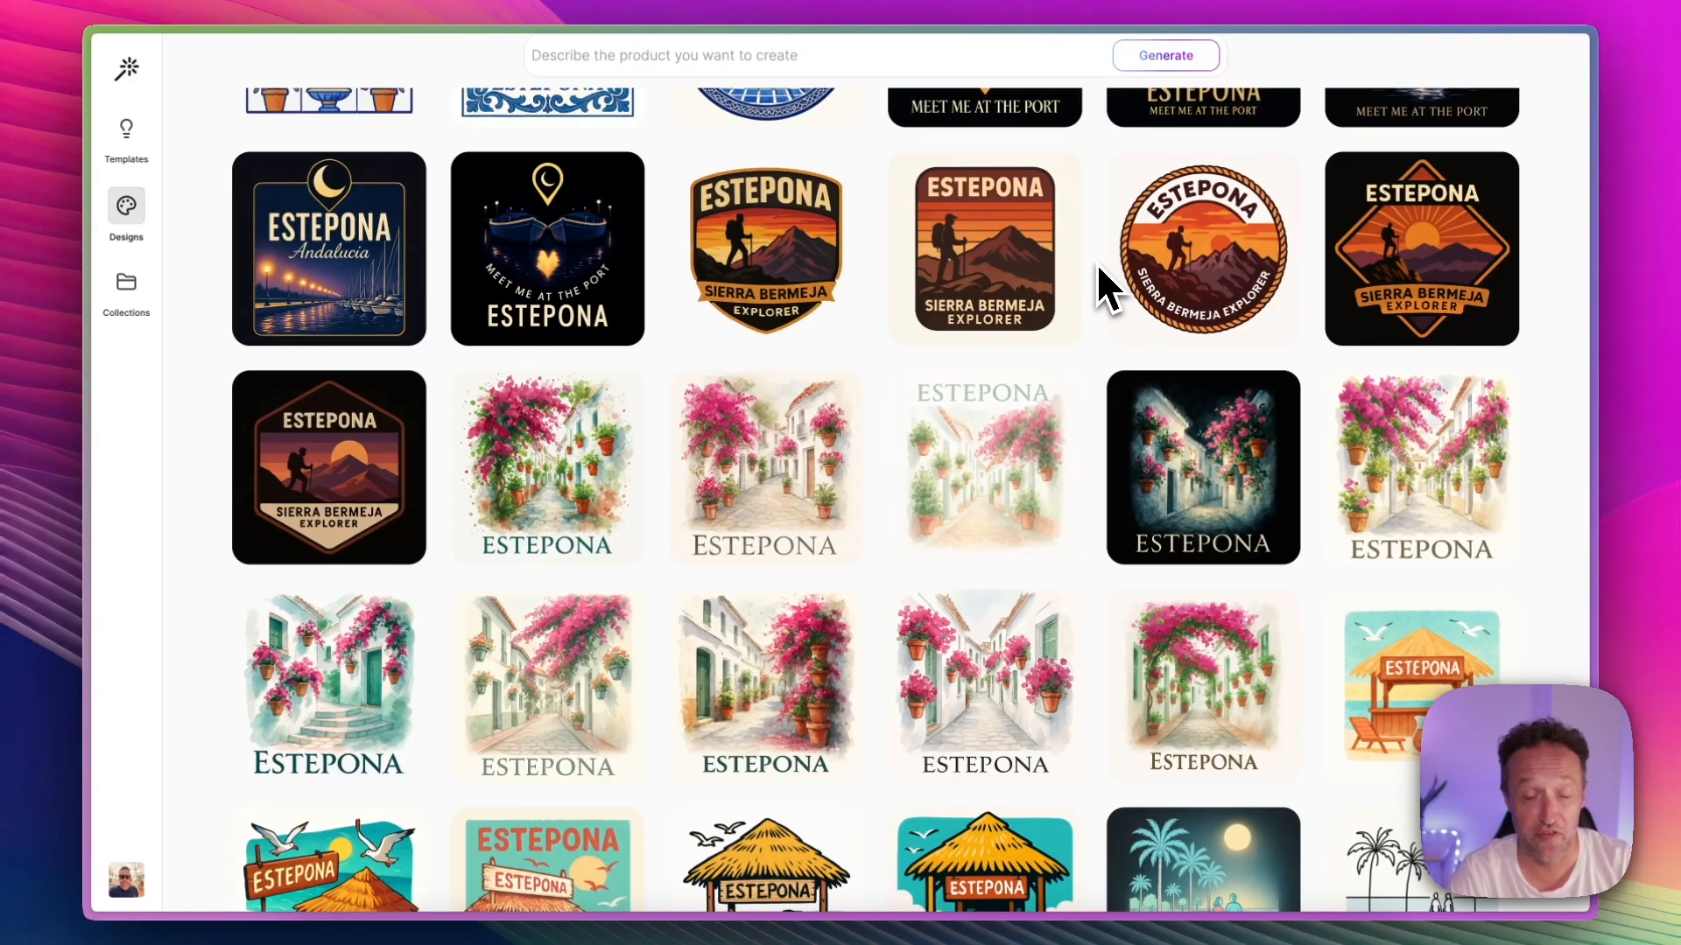
scroll(1101, 276, down, 17)
scroll(1100, 405, up, 2)
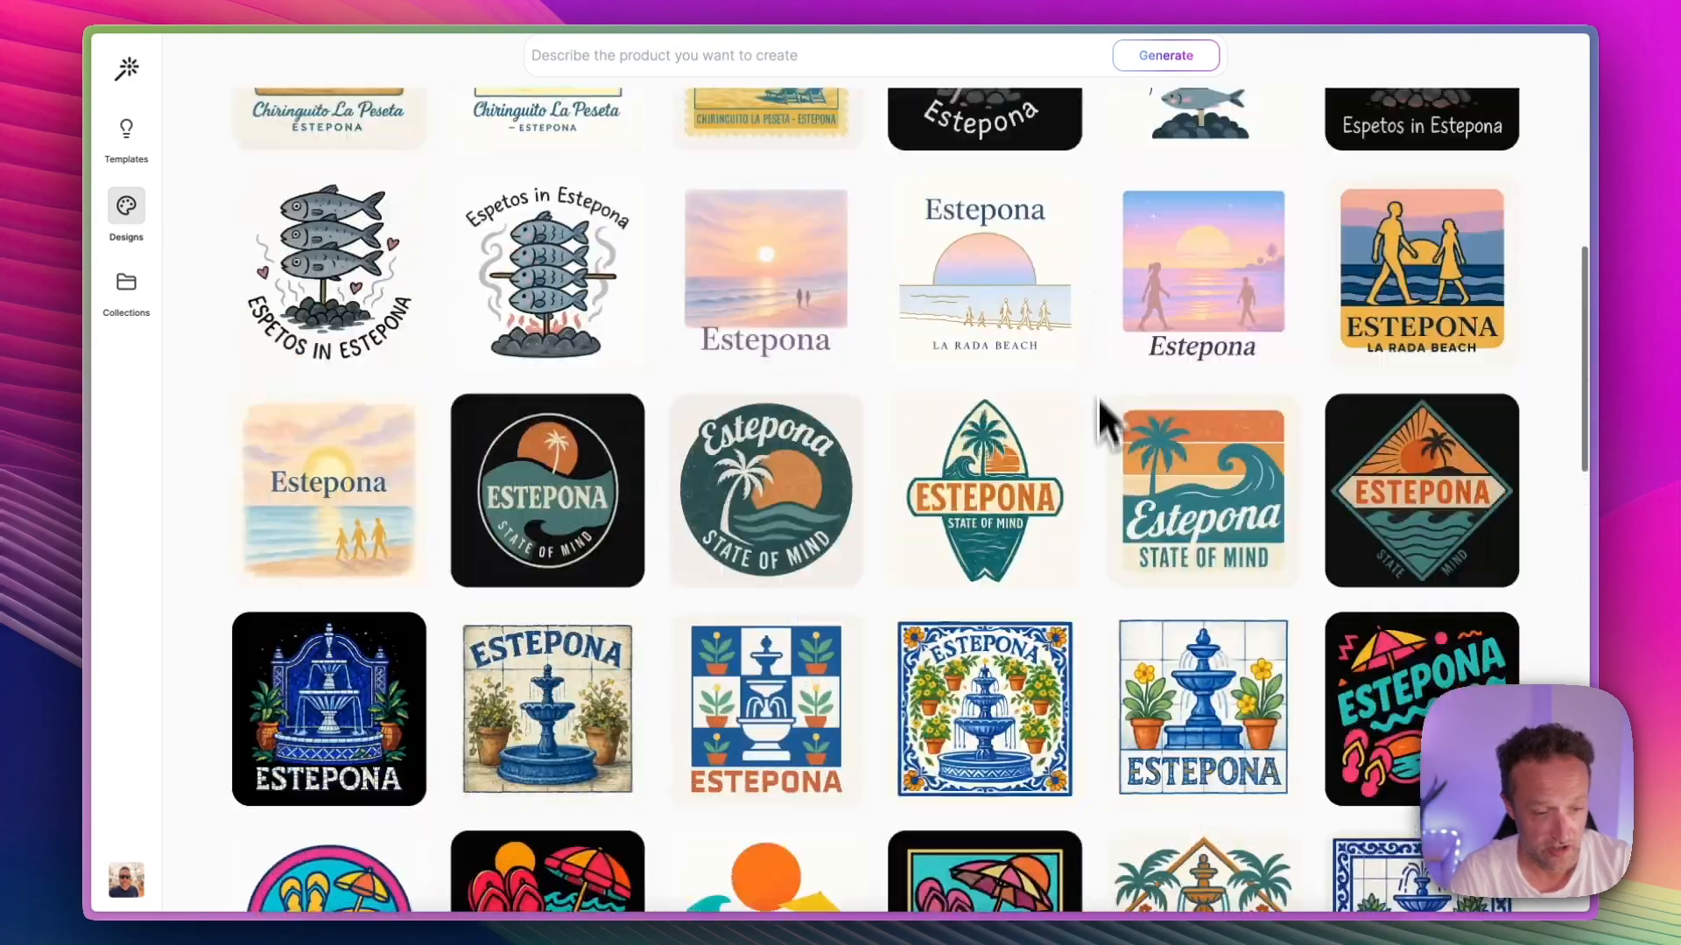
scroll(1101, 421, up, 20)
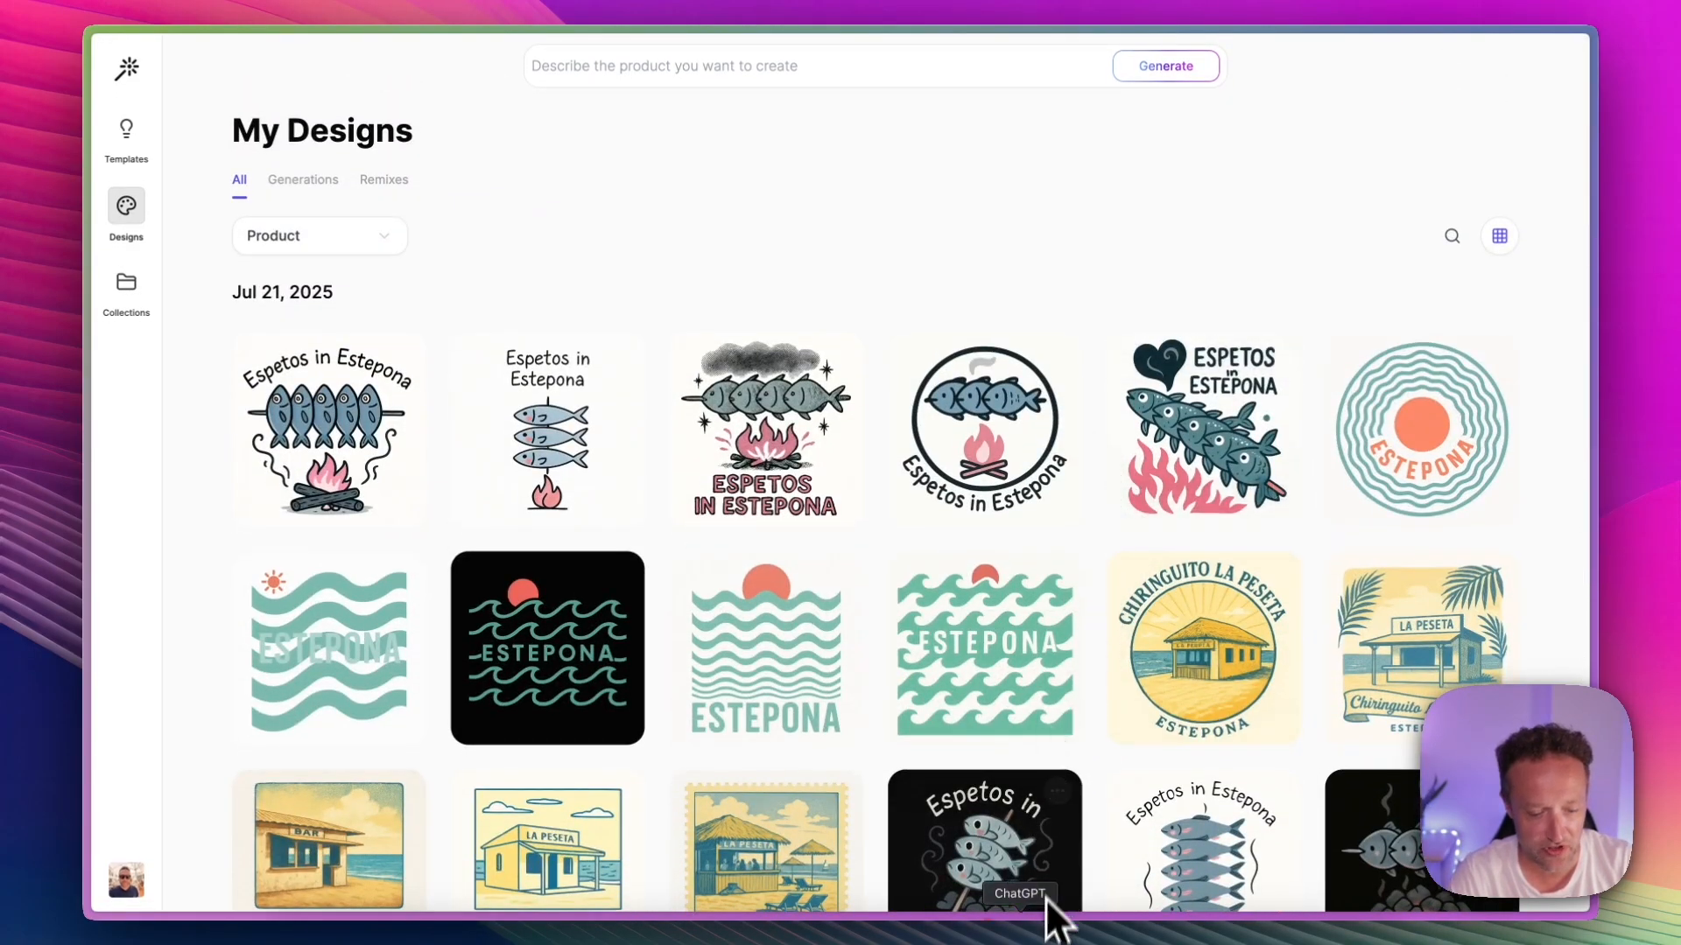
Step: Switch to the ChatGPT t-shirt ideas and copy the full Sierra Bermeja Sunset prompt, from its prompt line through its text line
click(1013, 911)
scroll(1008, 648, up, 20)
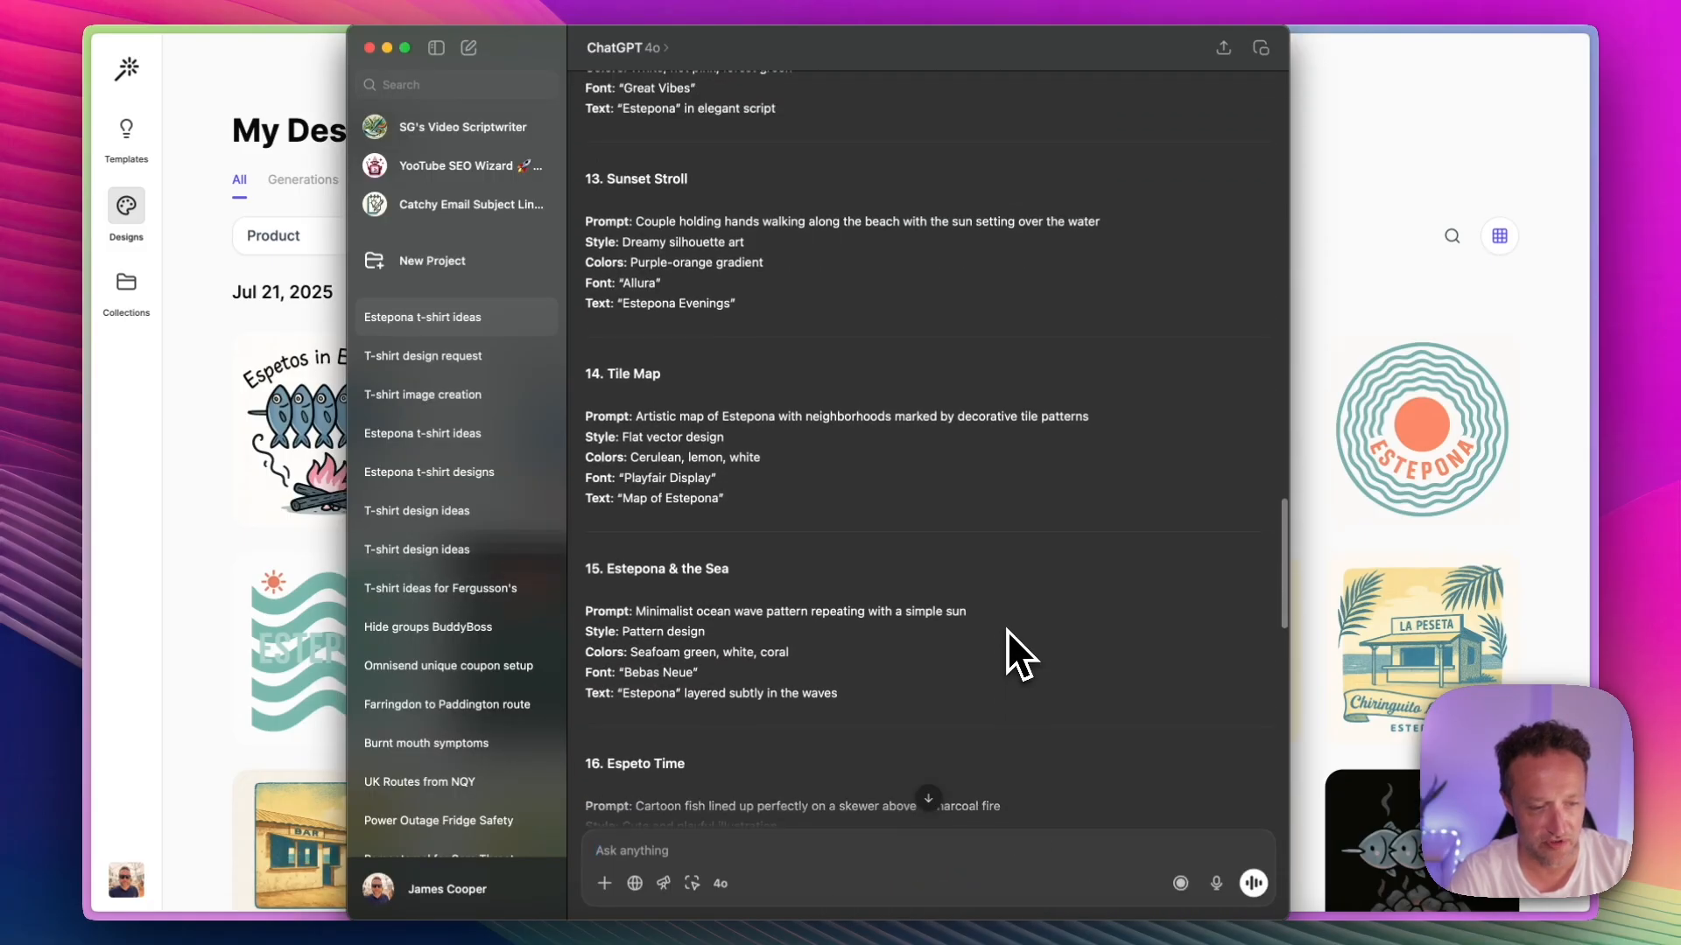
scroll(1007, 642, up, 10)
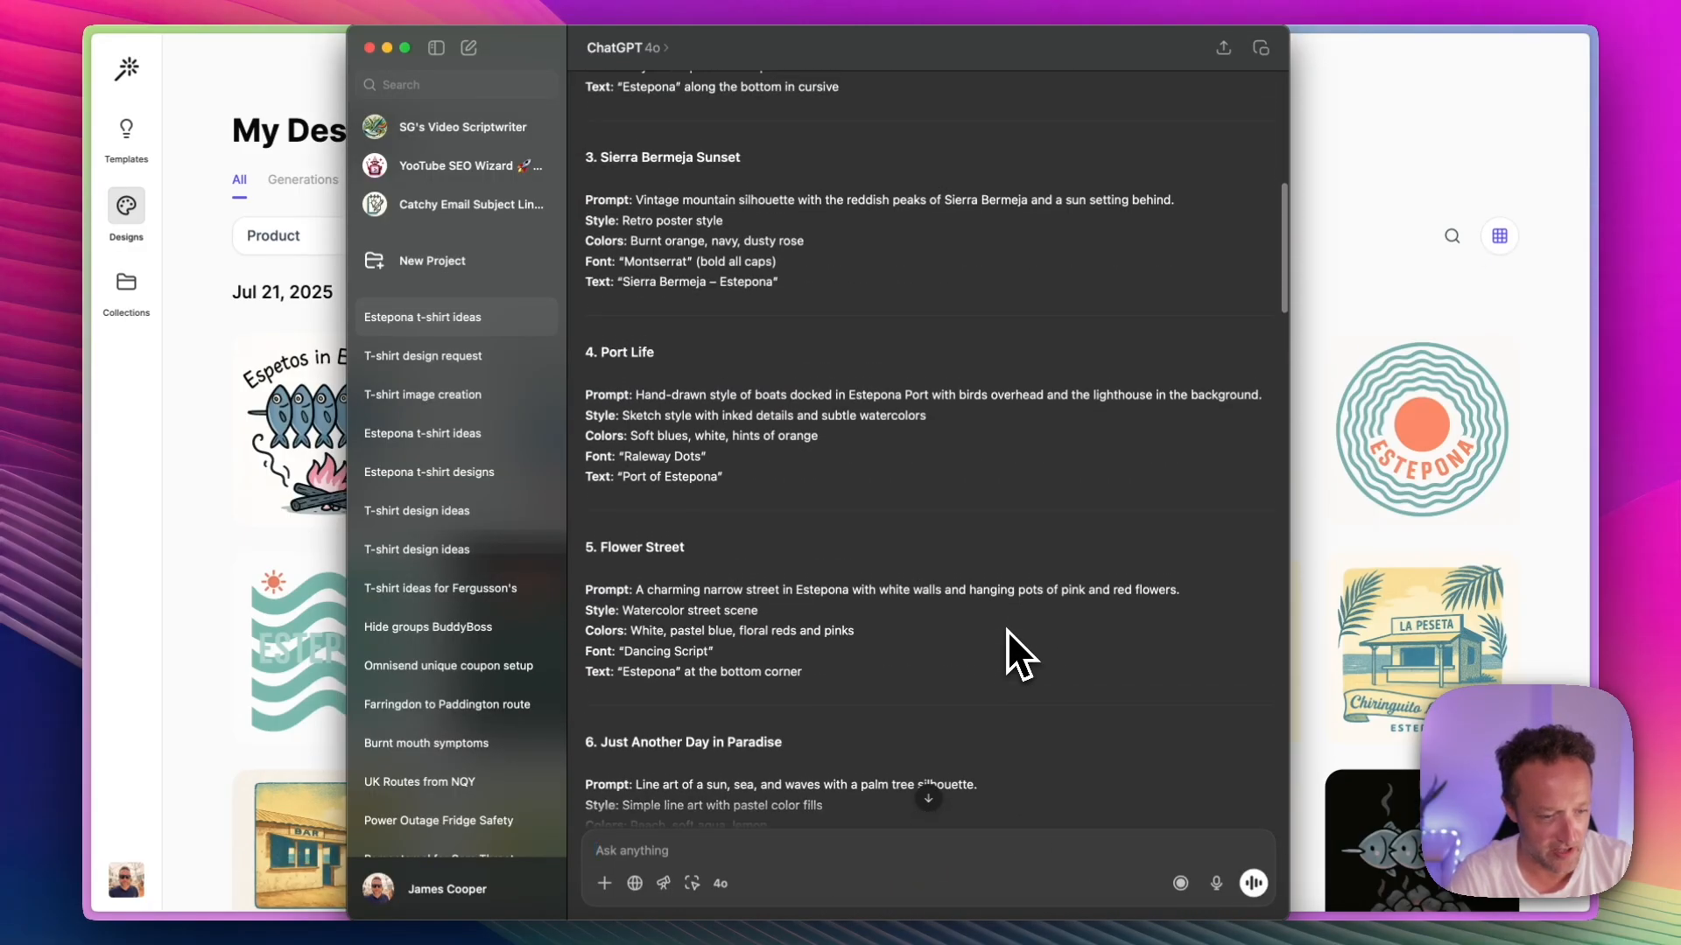
scroll(1007, 646, up, 2)
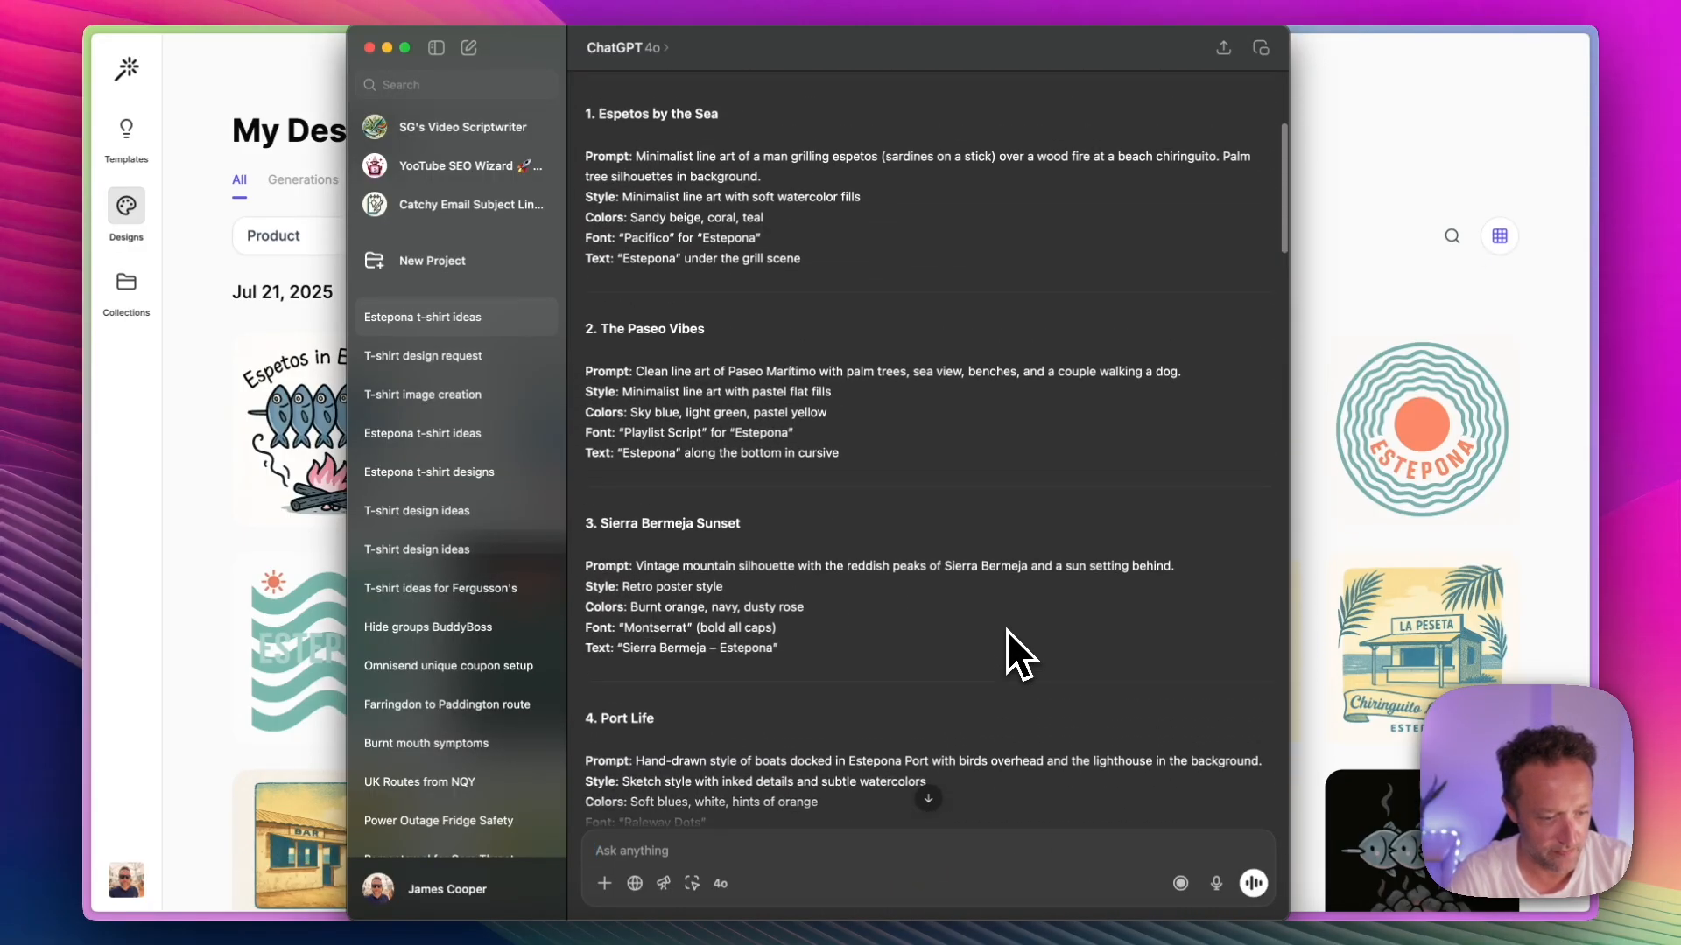
scroll(1006, 630, up, 2)
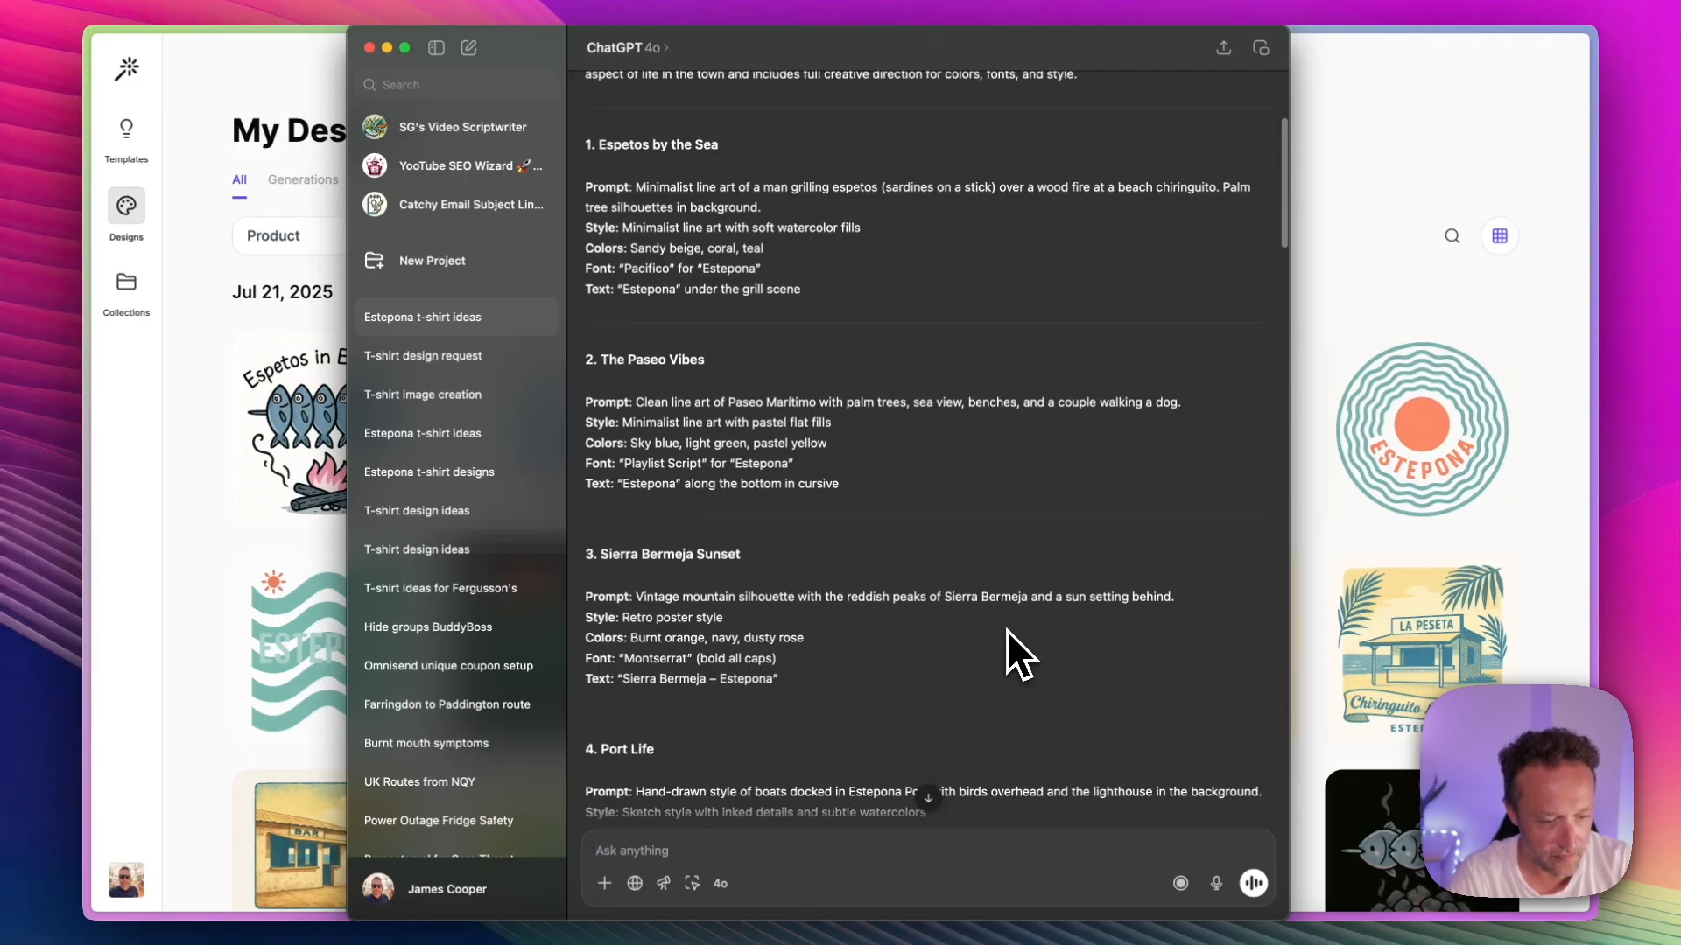
drag(828, 679, 581, 597)
key(super+c)
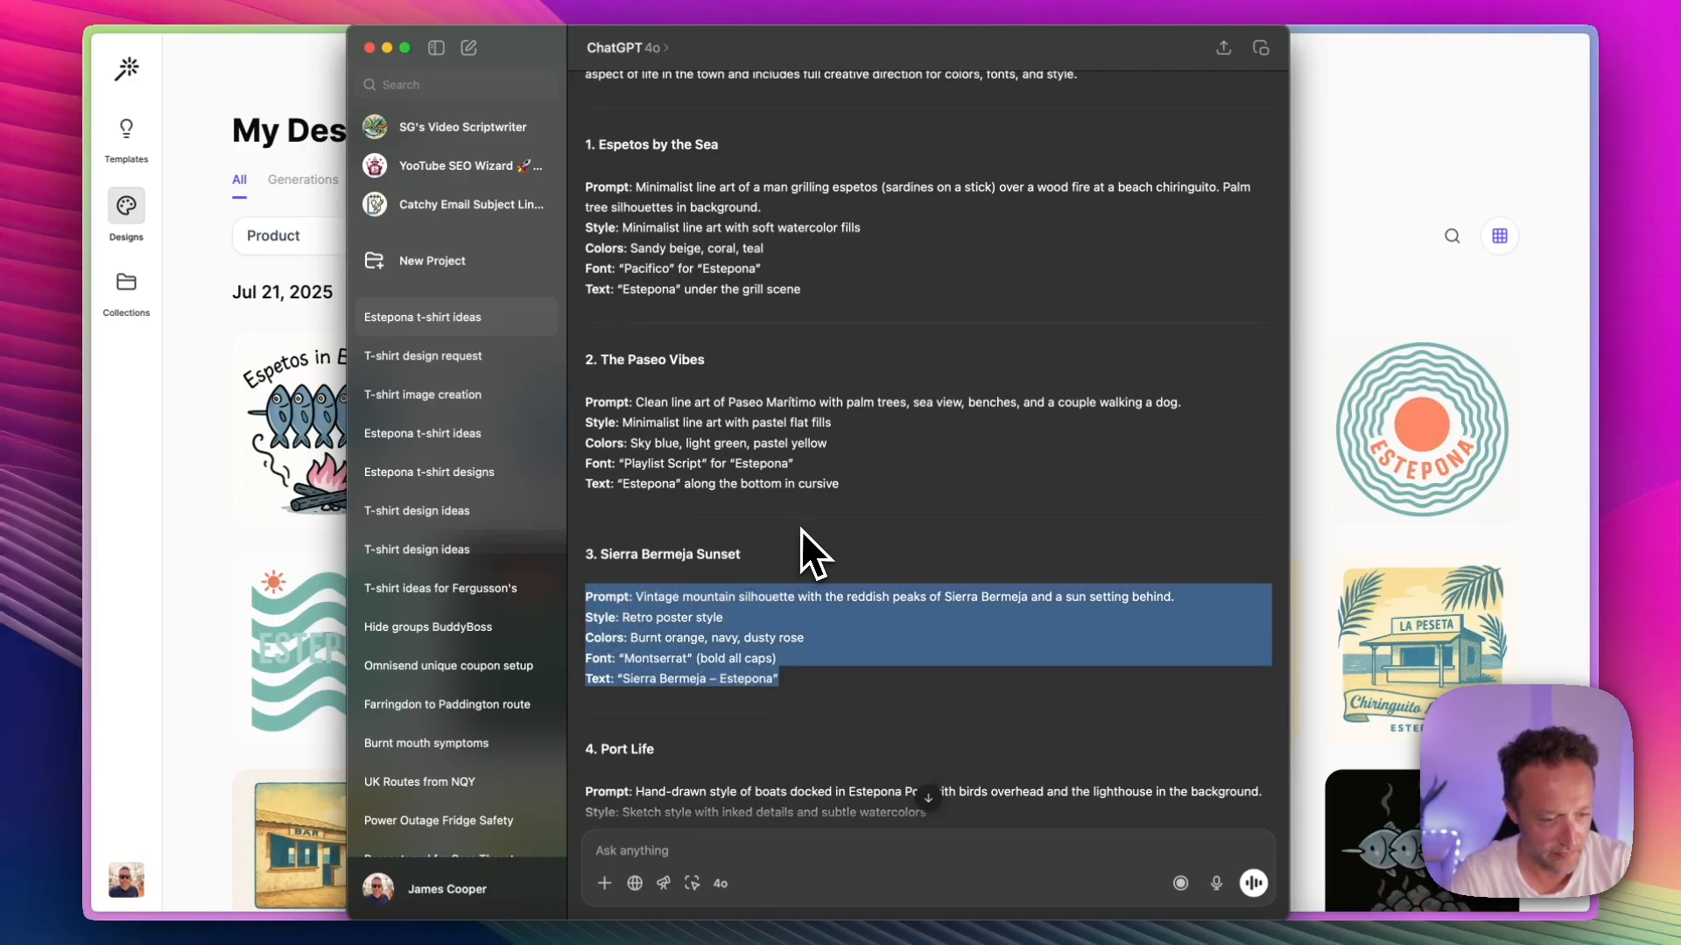
Step: Return to the design tool, paste the Sierra Bermeja Sunset prompt as the product description and generate five designs
click(1343, 209)
click(809, 73)
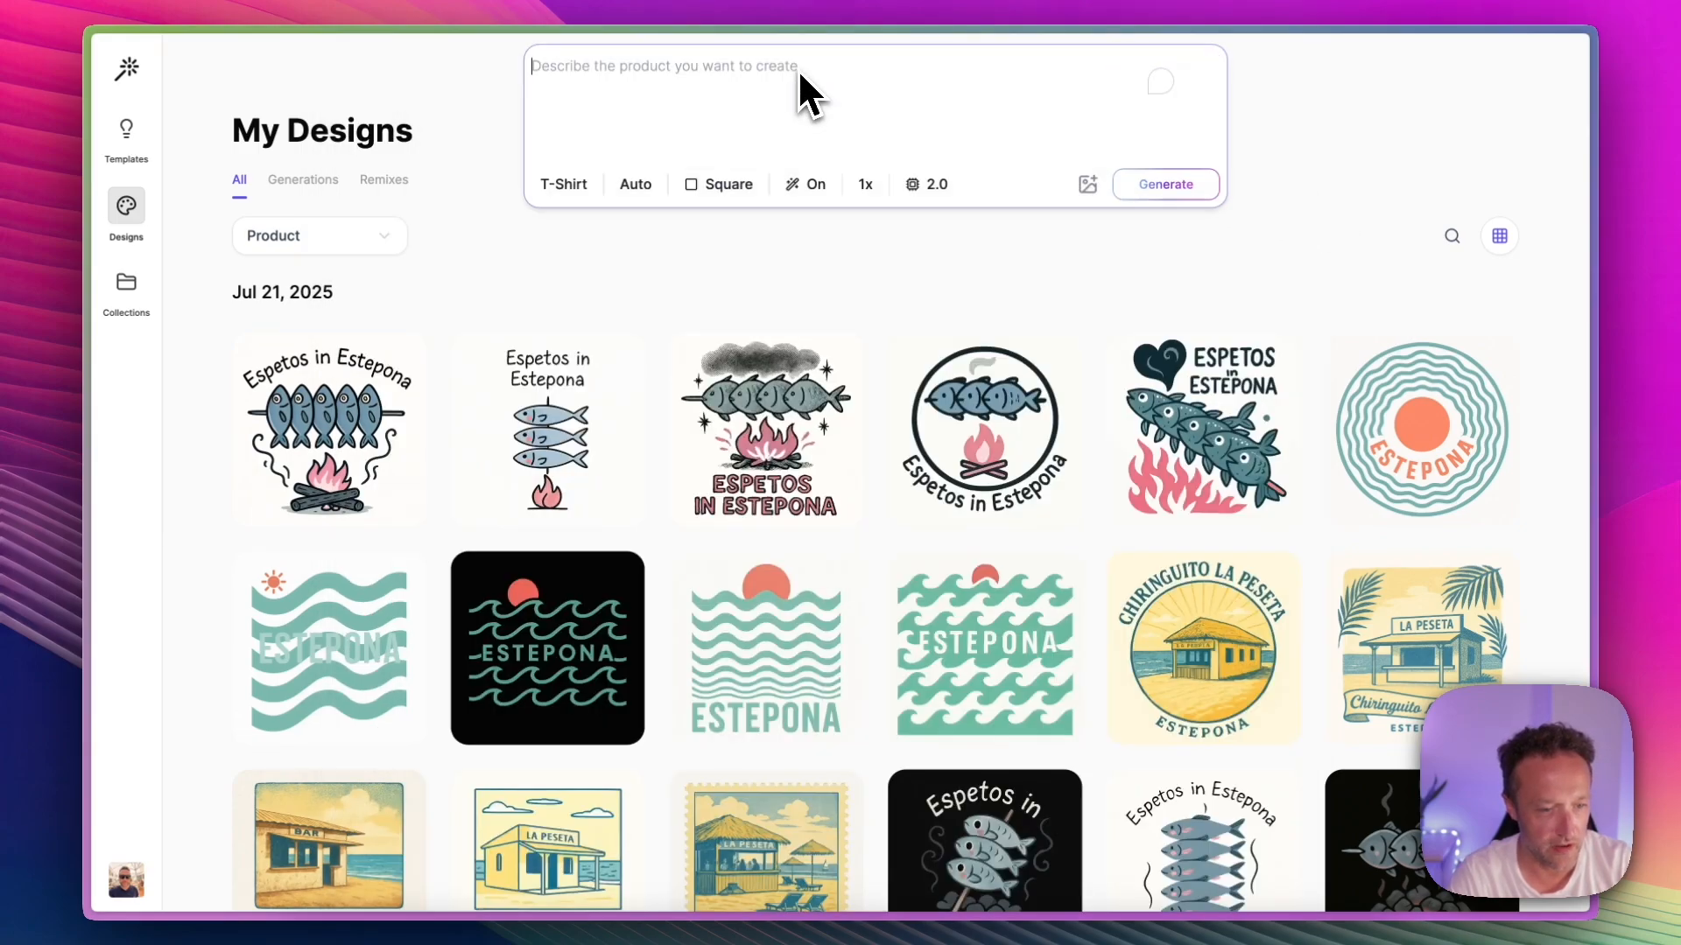
key(super+v)
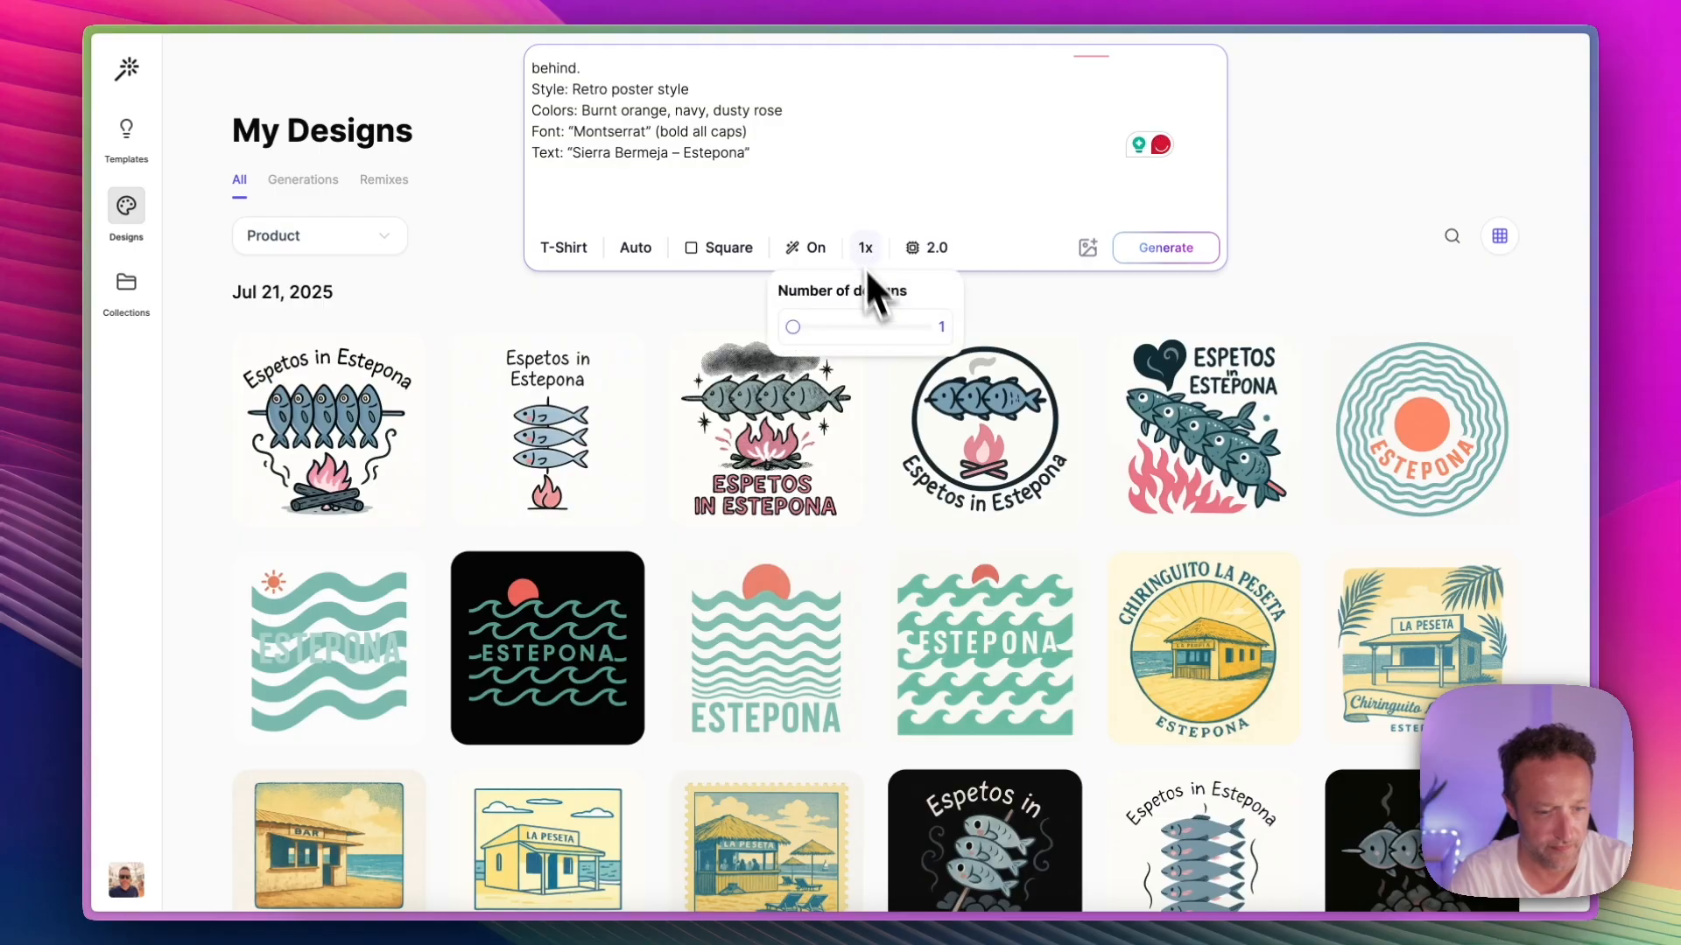
click(1164, 248)
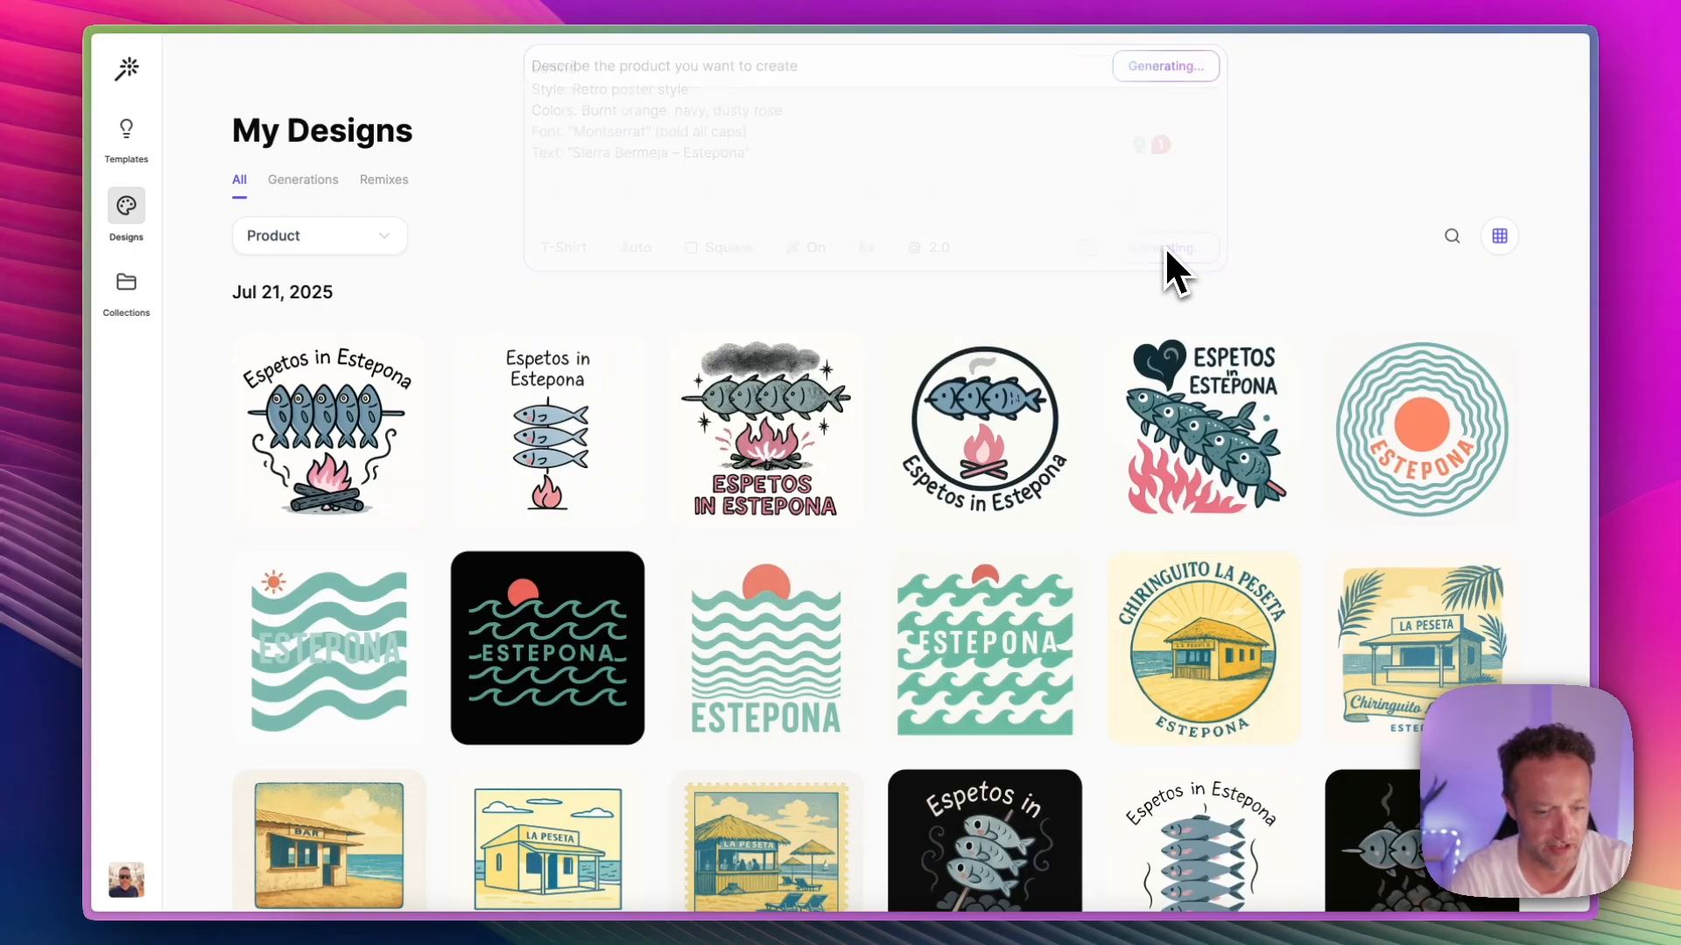
scroll(1024, 330, down, 3)
Step: Switch back to ChatGPT and write "generate this one for me:" followed by the copied Sierra Bermeja Sunset prompt
click(1031, 913)
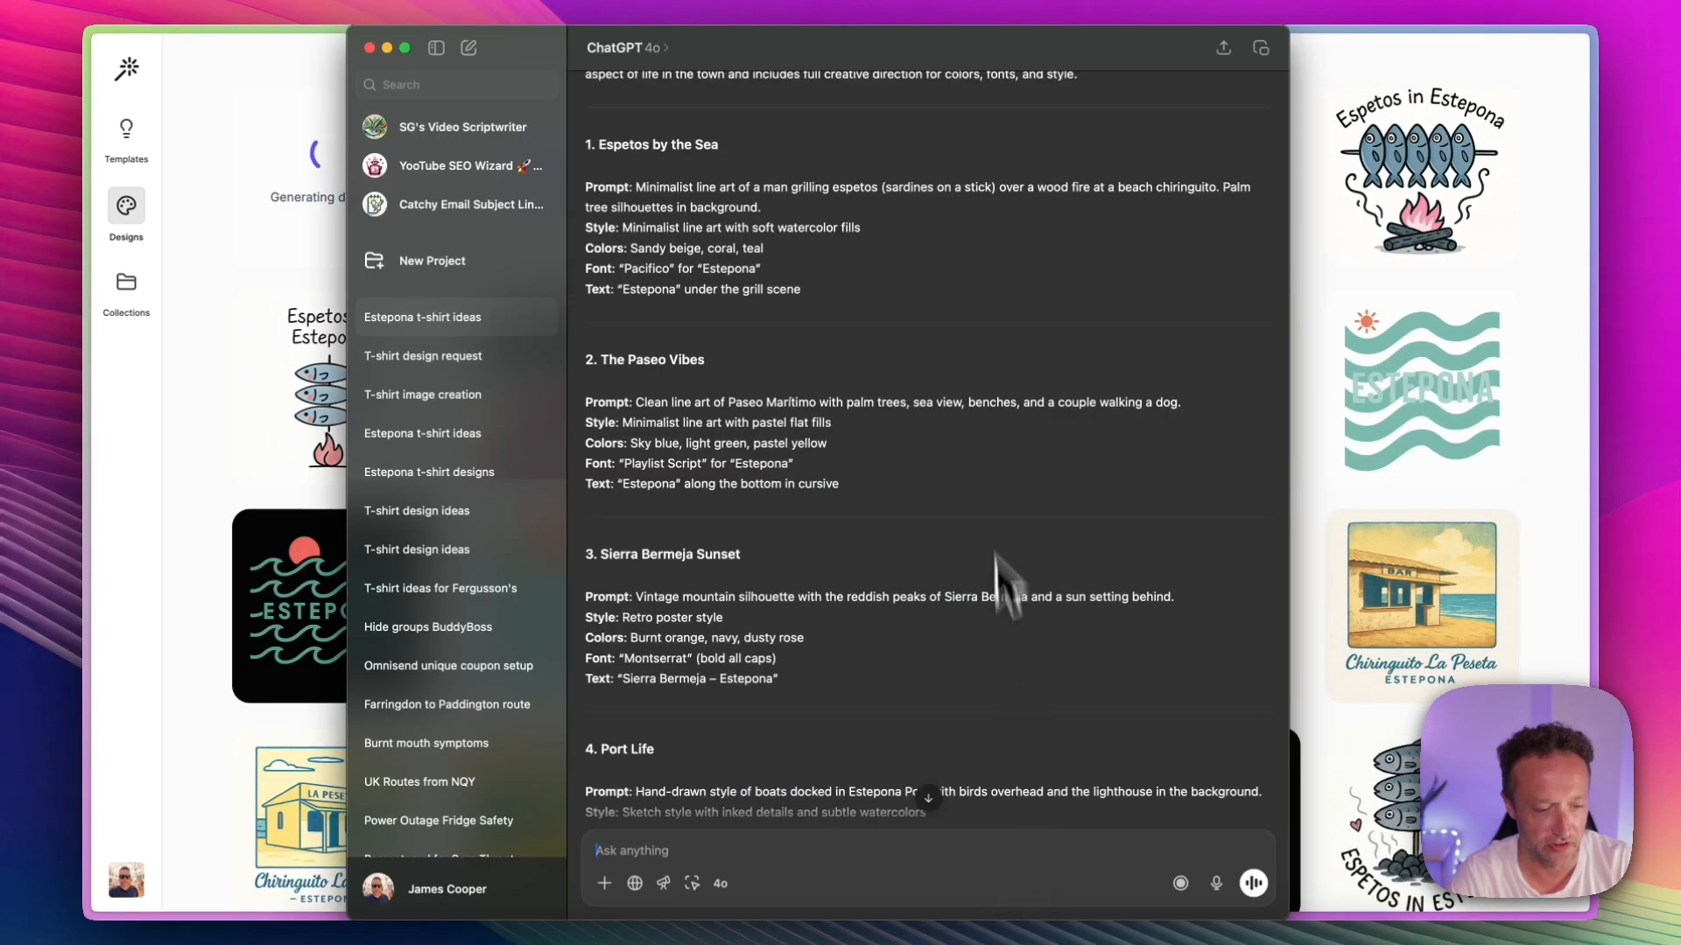
scroll(922, 613, down, 20)
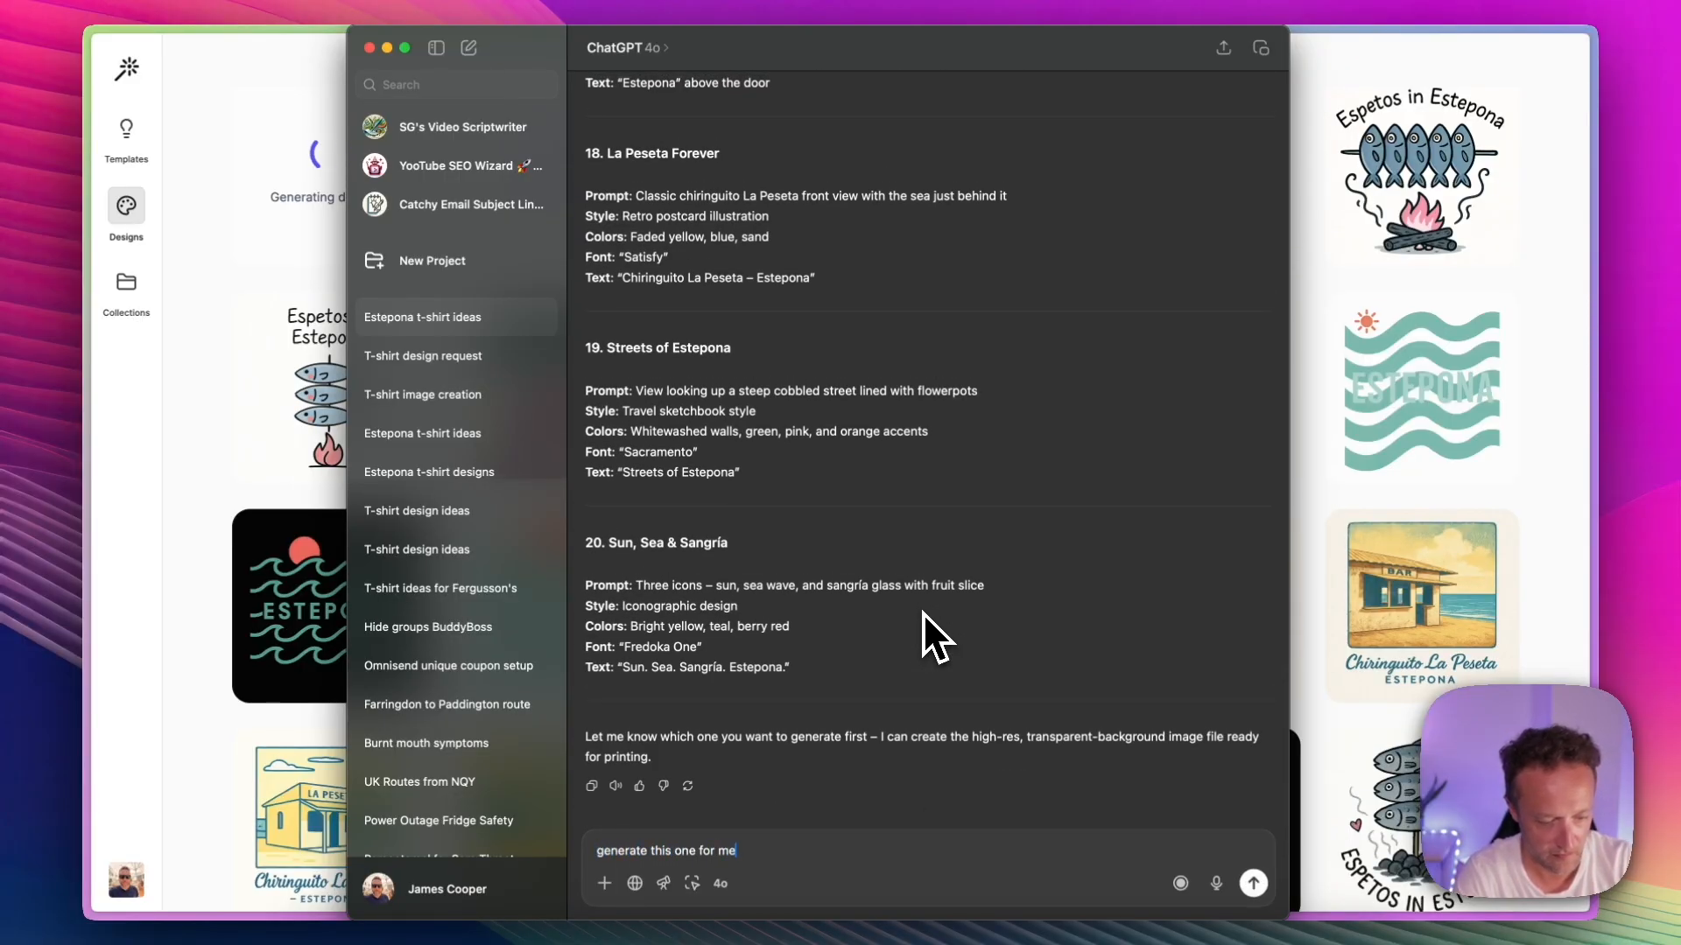
text(:)
key(super+v)
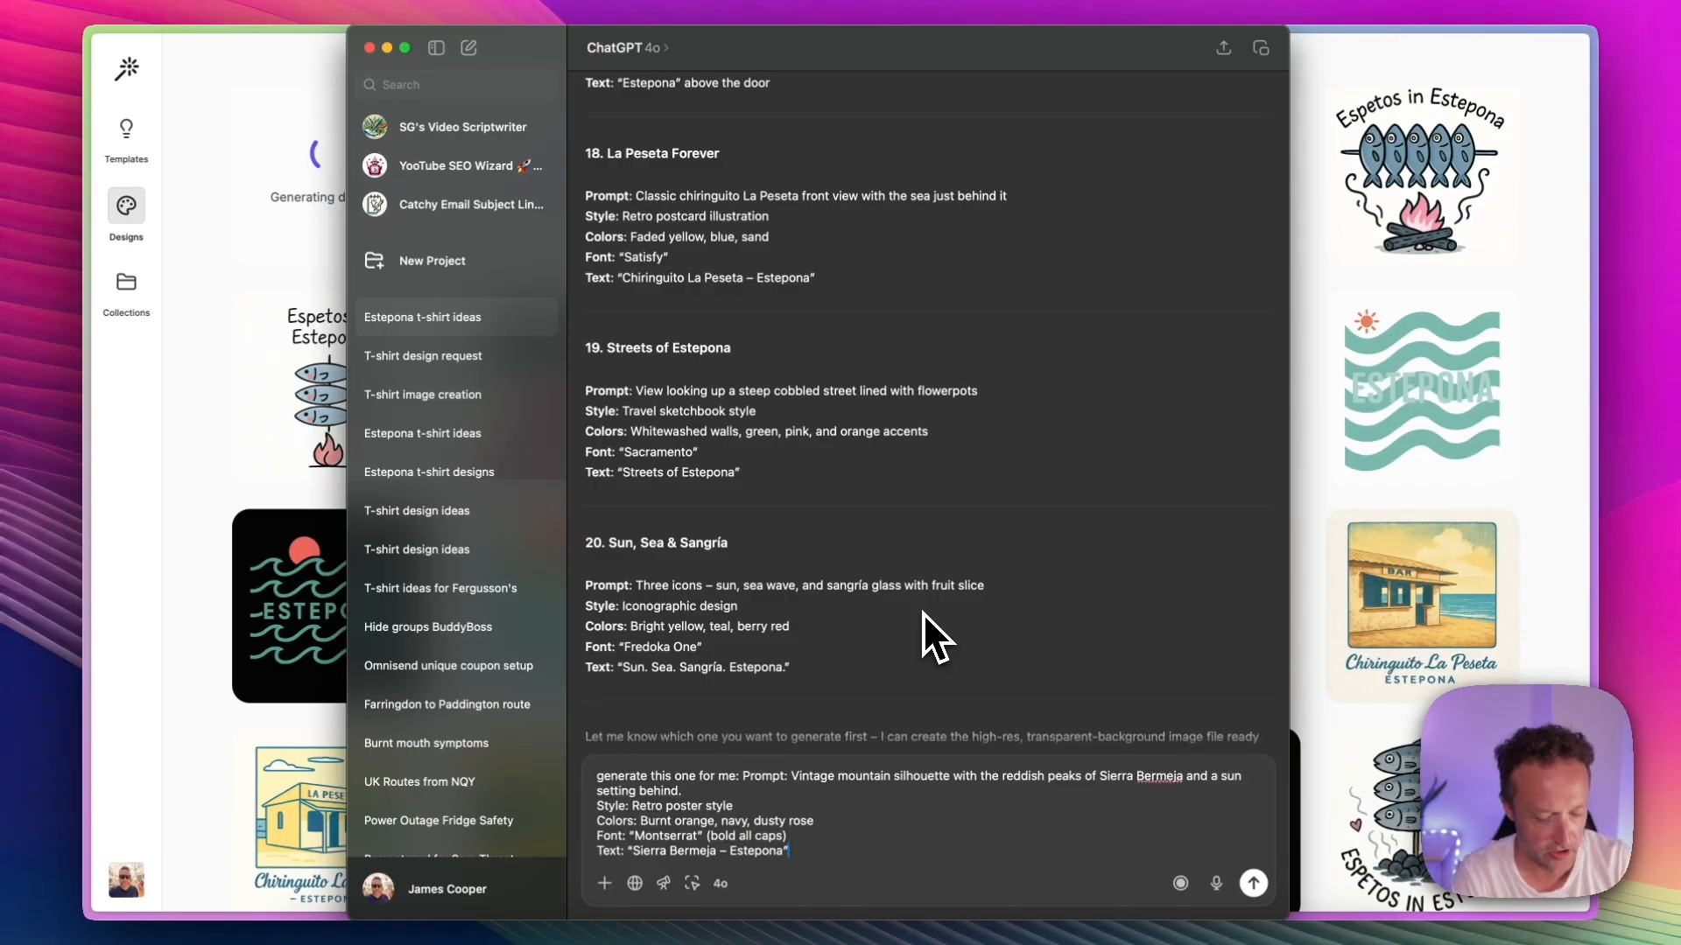
Step: Add the line "make sure it's high res and on a transparent background" to the ChatGPT message and send it
key(shift+Return)
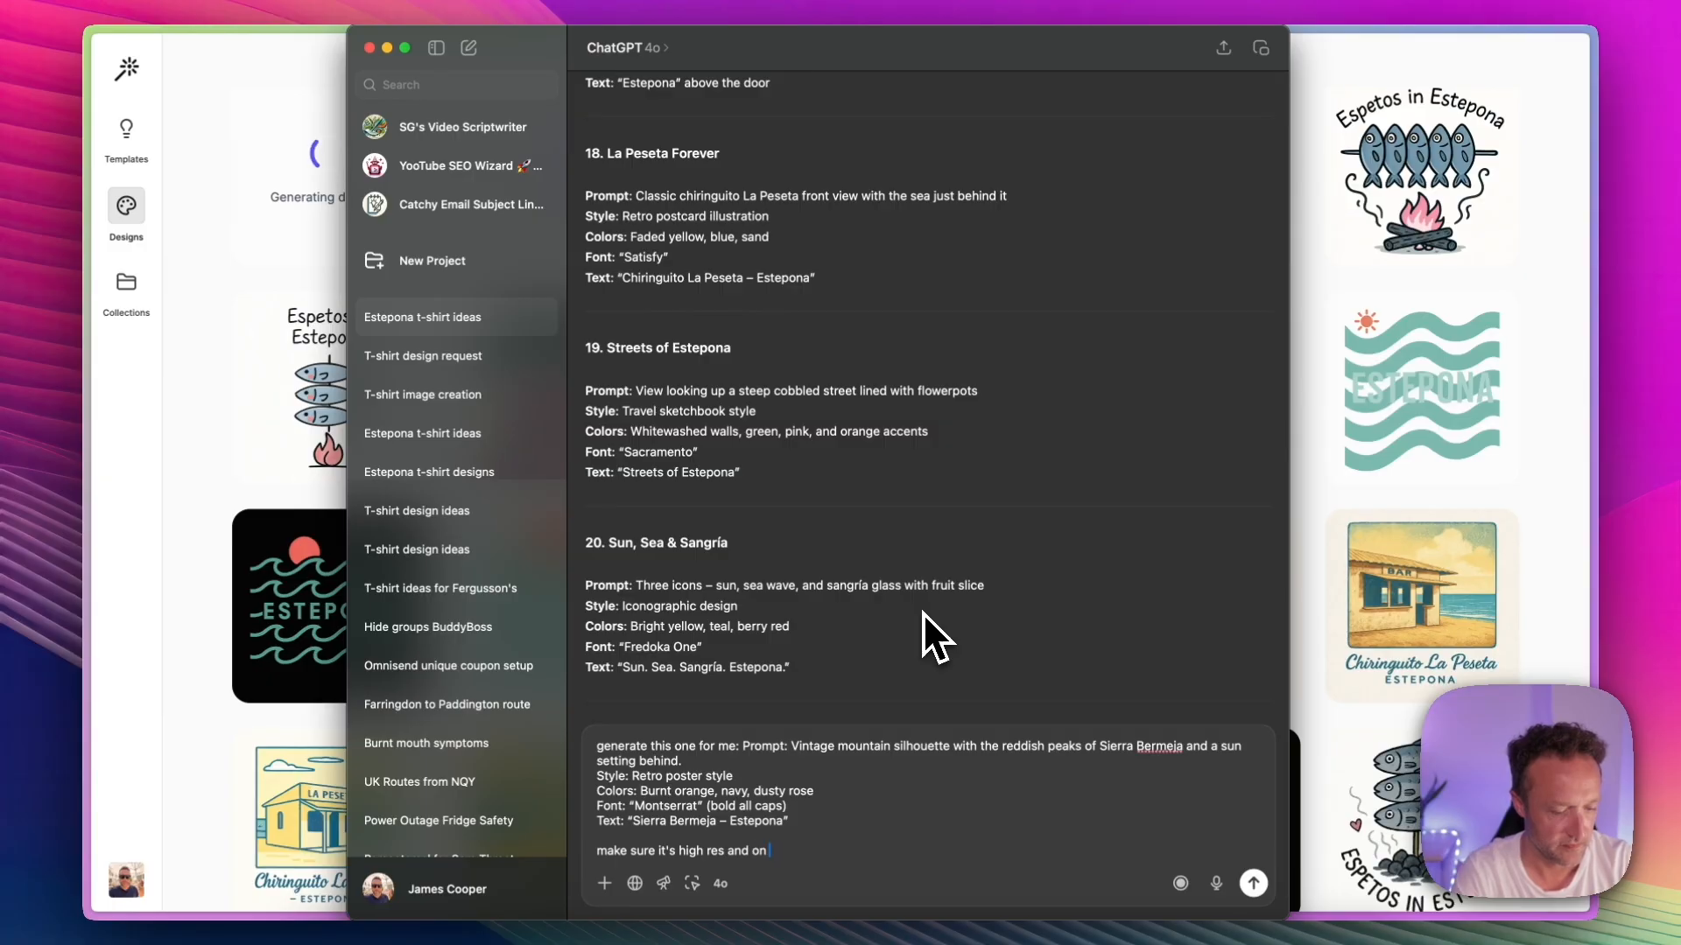
text(make sure it's high res and on a transpar)
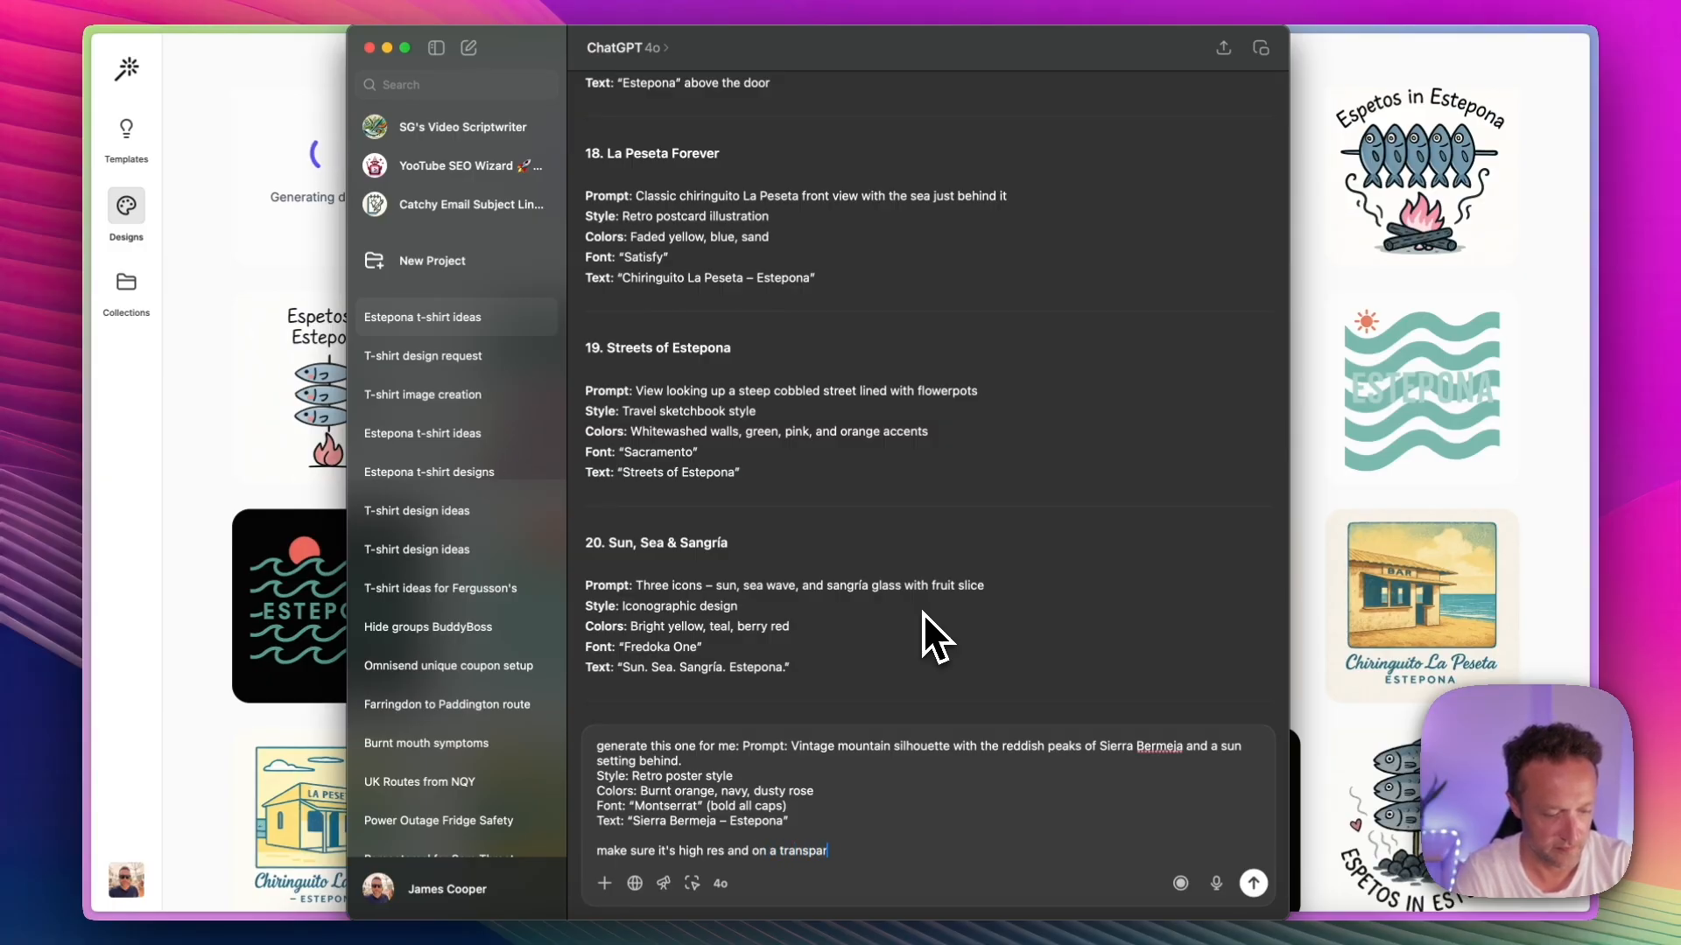
text(ent backgr)
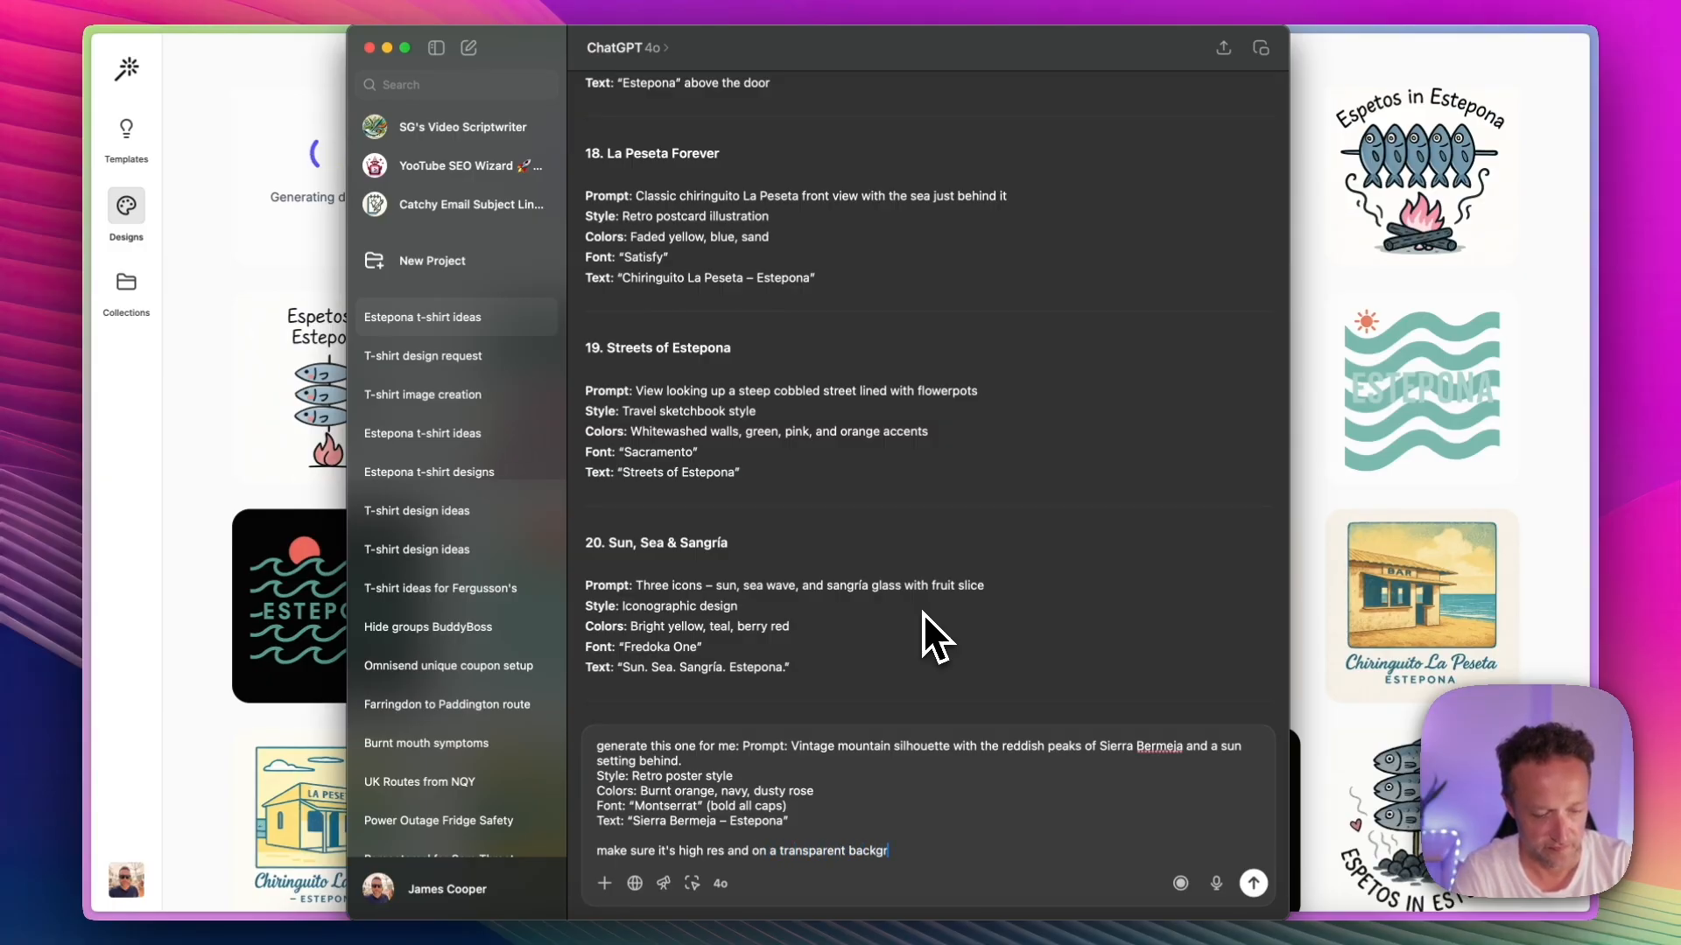
text(ound)
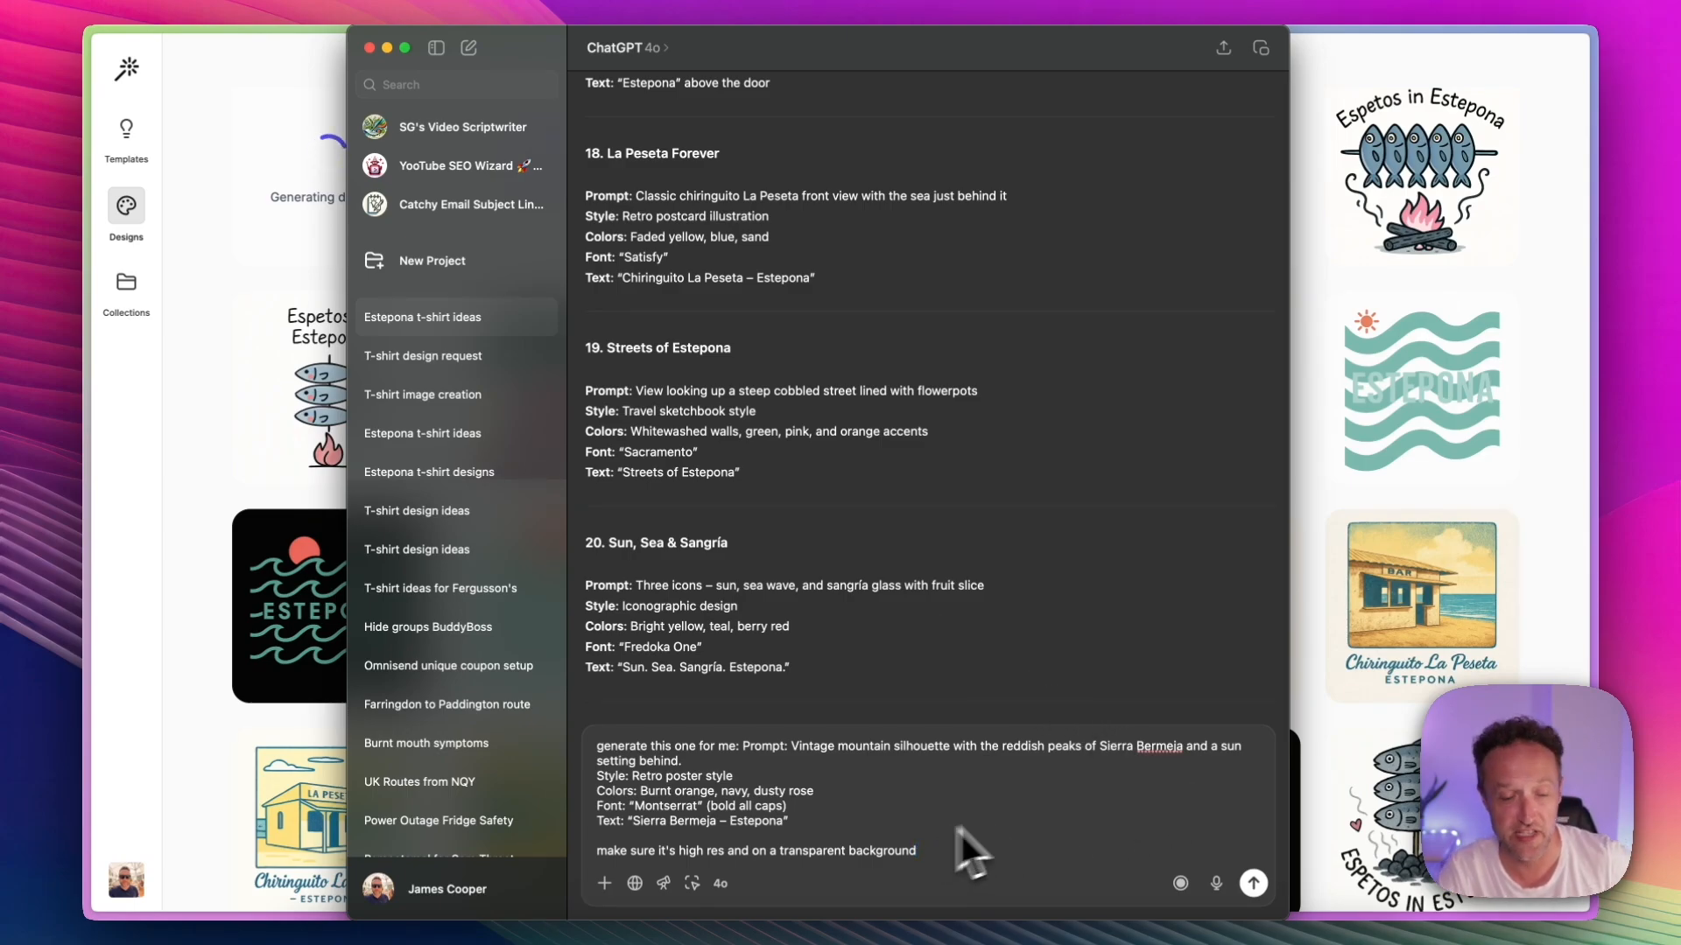
click(1253, 883)
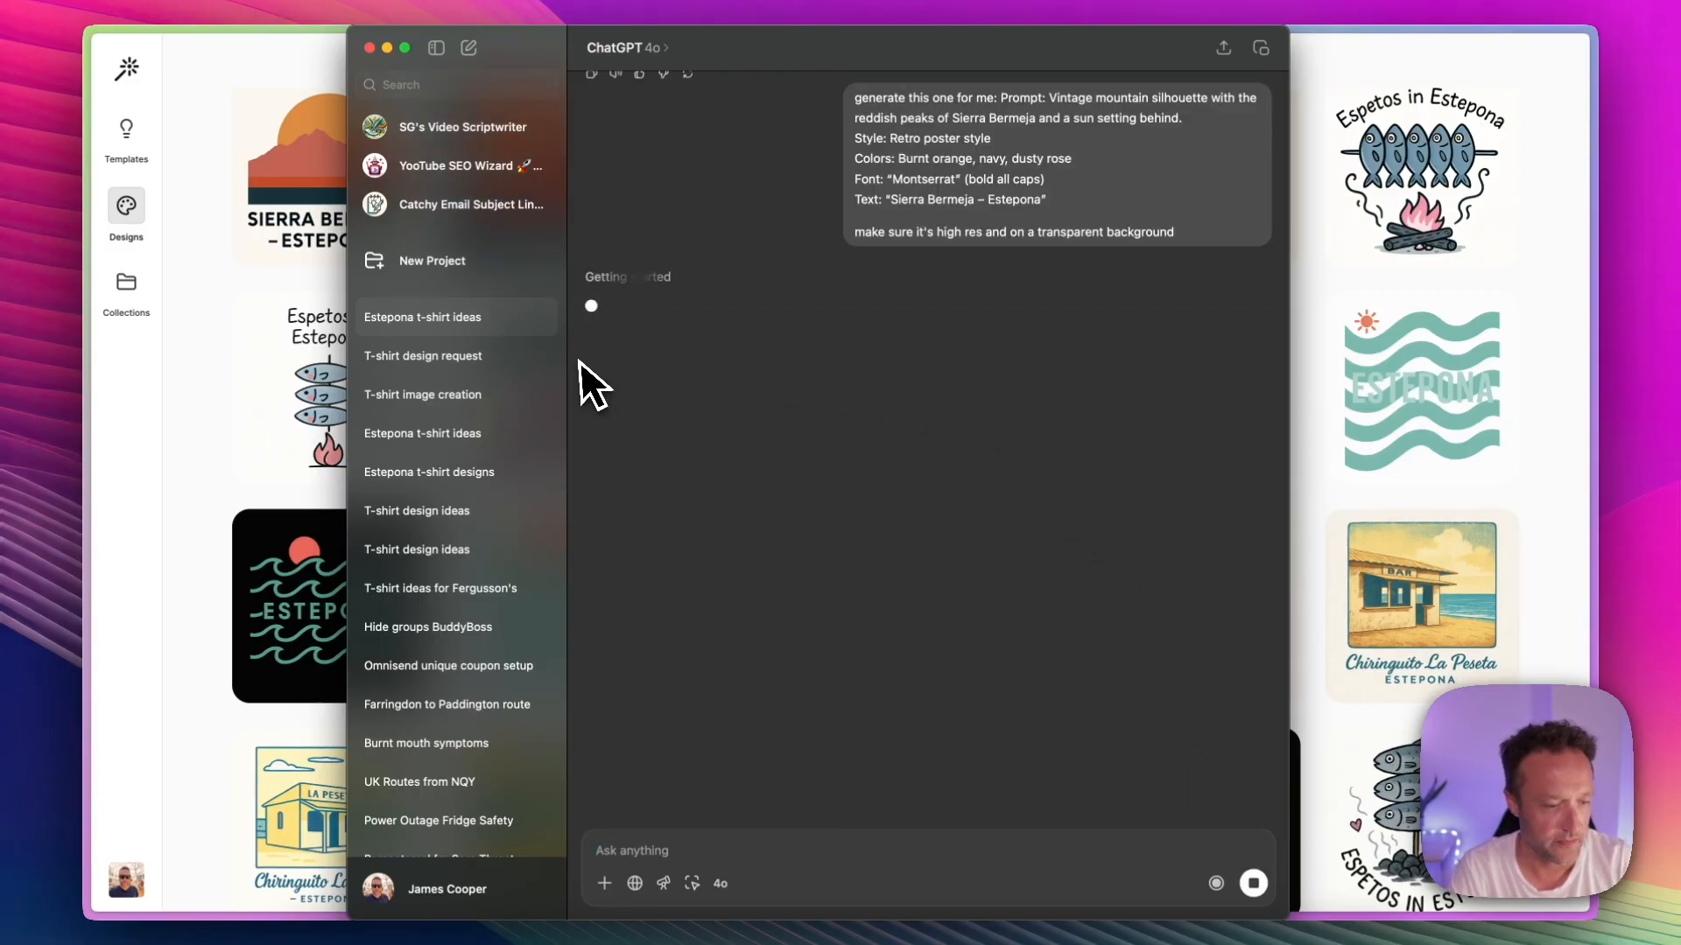
Step: Go back to the design tool and open the new Sierra Bermeja design with red mountains in a square frame on black
click(212, 317)
scroll(529, 320, up, 1)
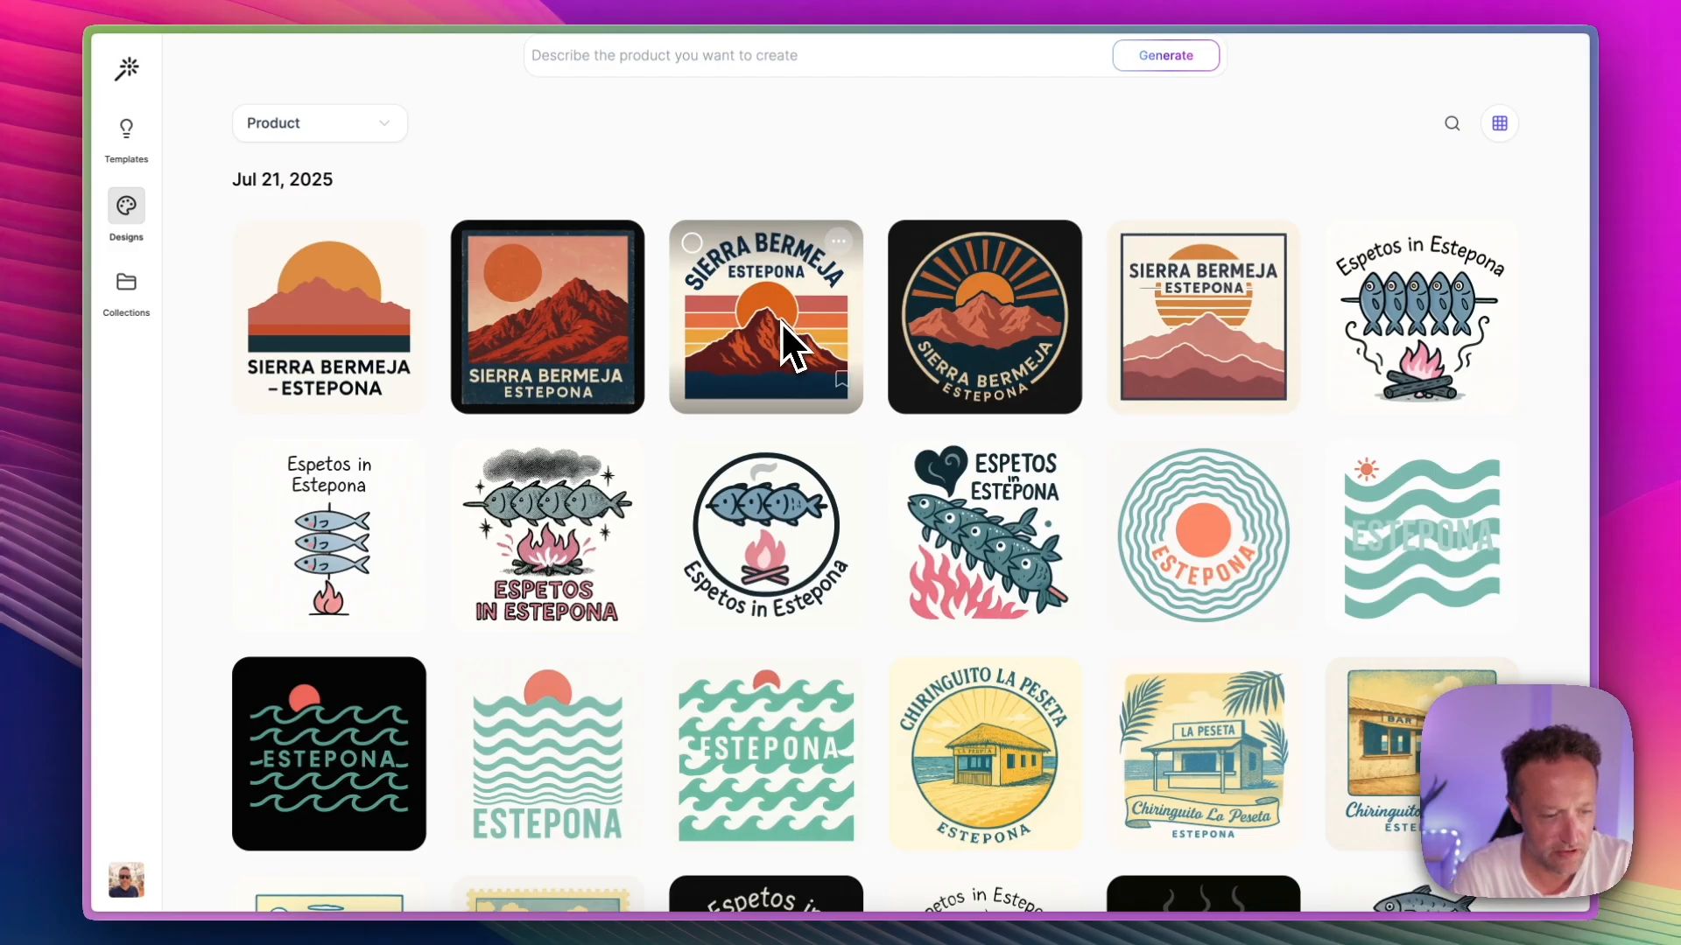
click(549, 322)
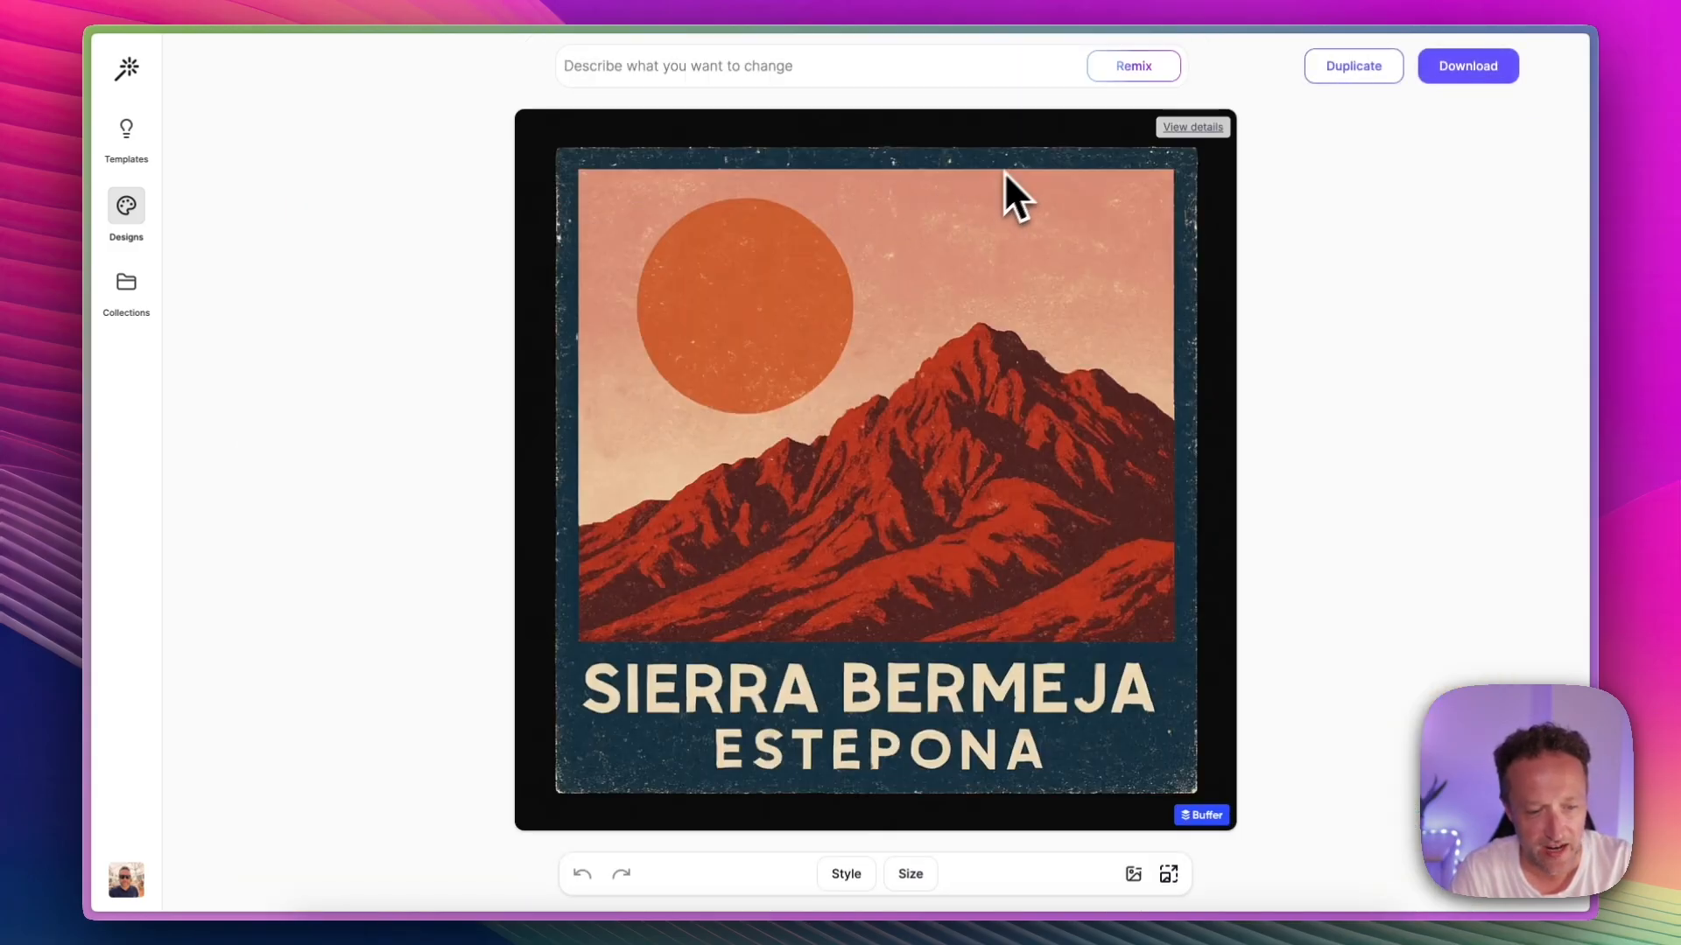
Step: Start a remix request for the Sierra Bermeja design with the instruction "Make the mountain a little flatter on top"
click(819, 74)
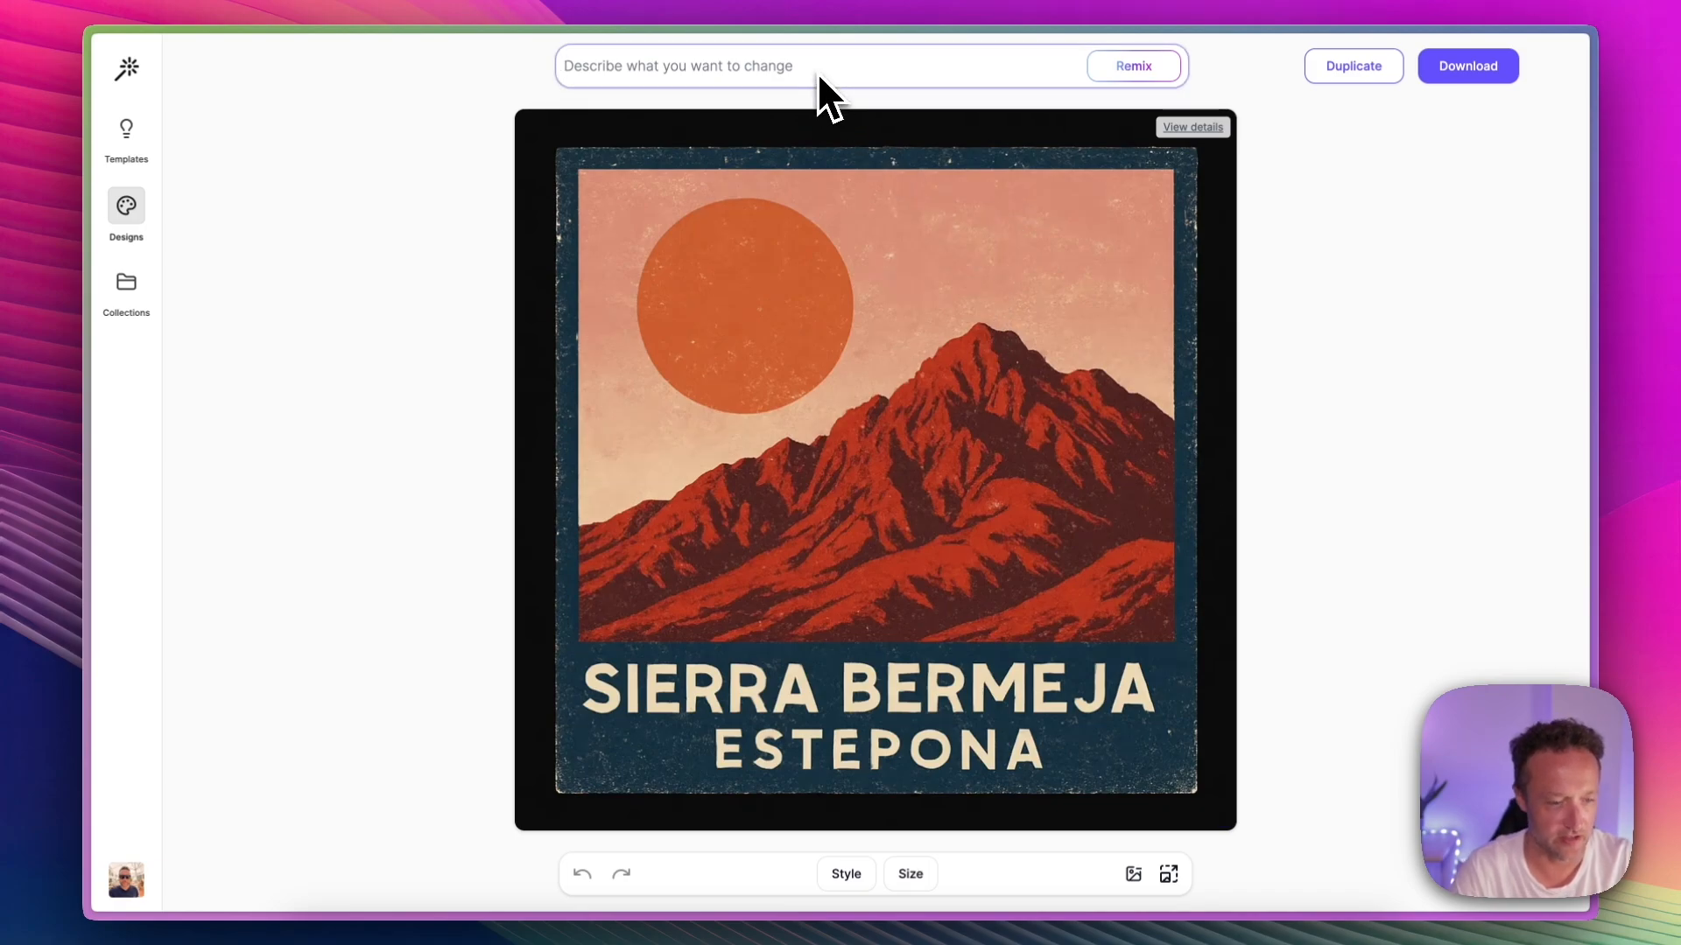
text(Make the mountain a)
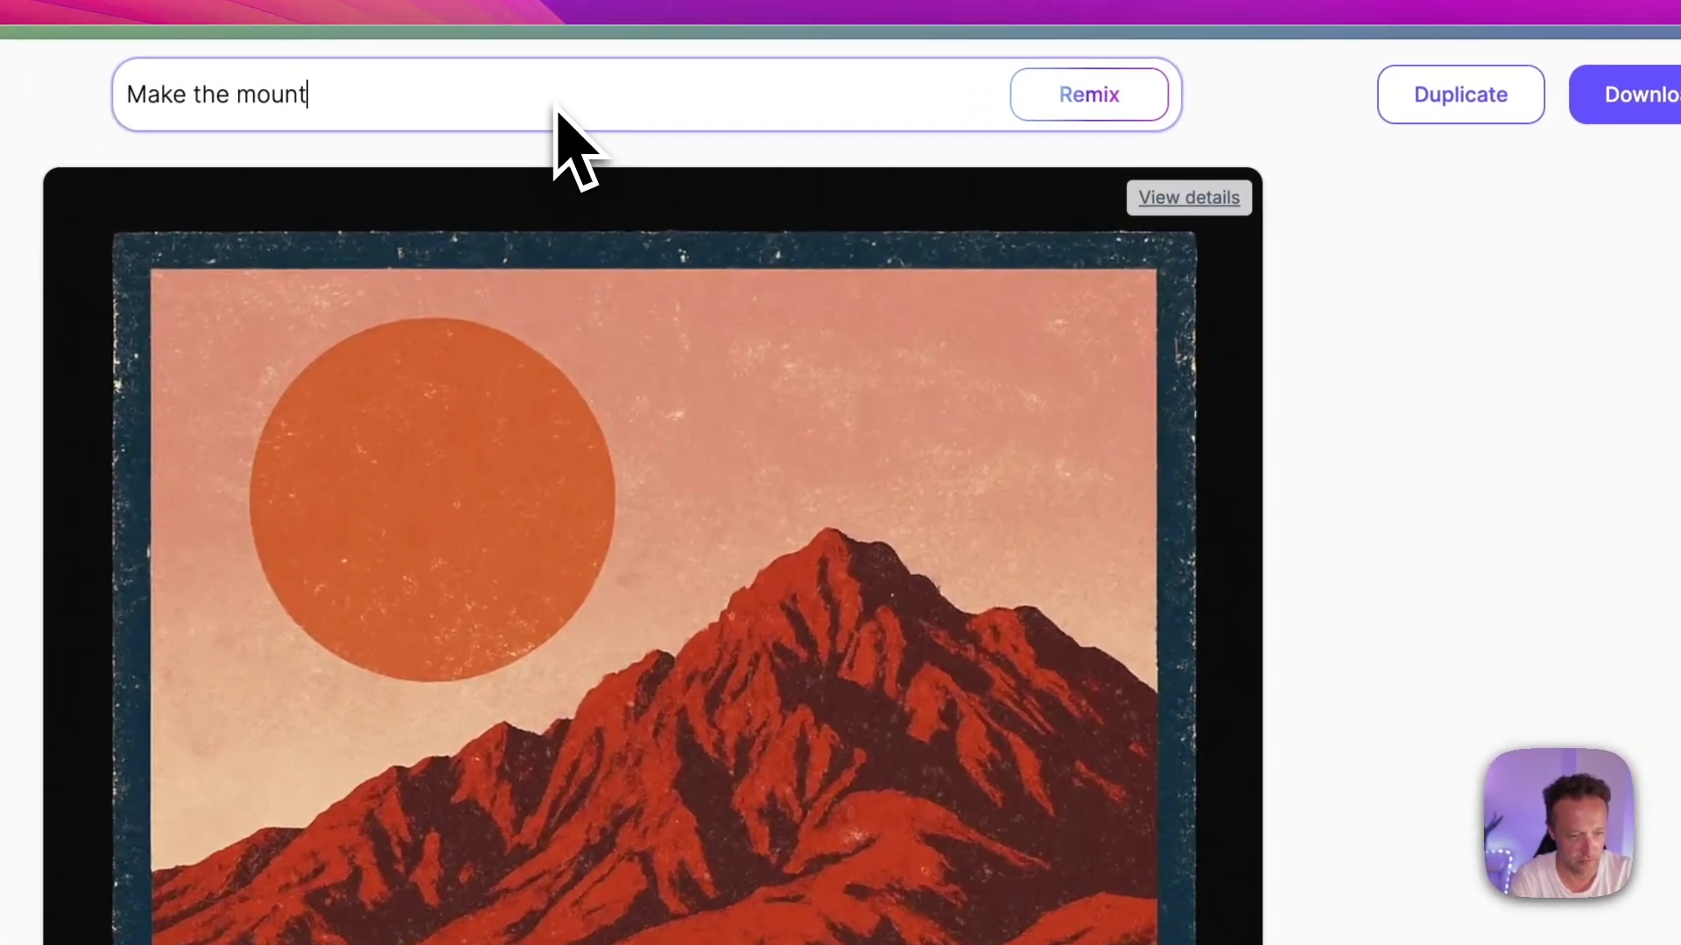
text( little fla)
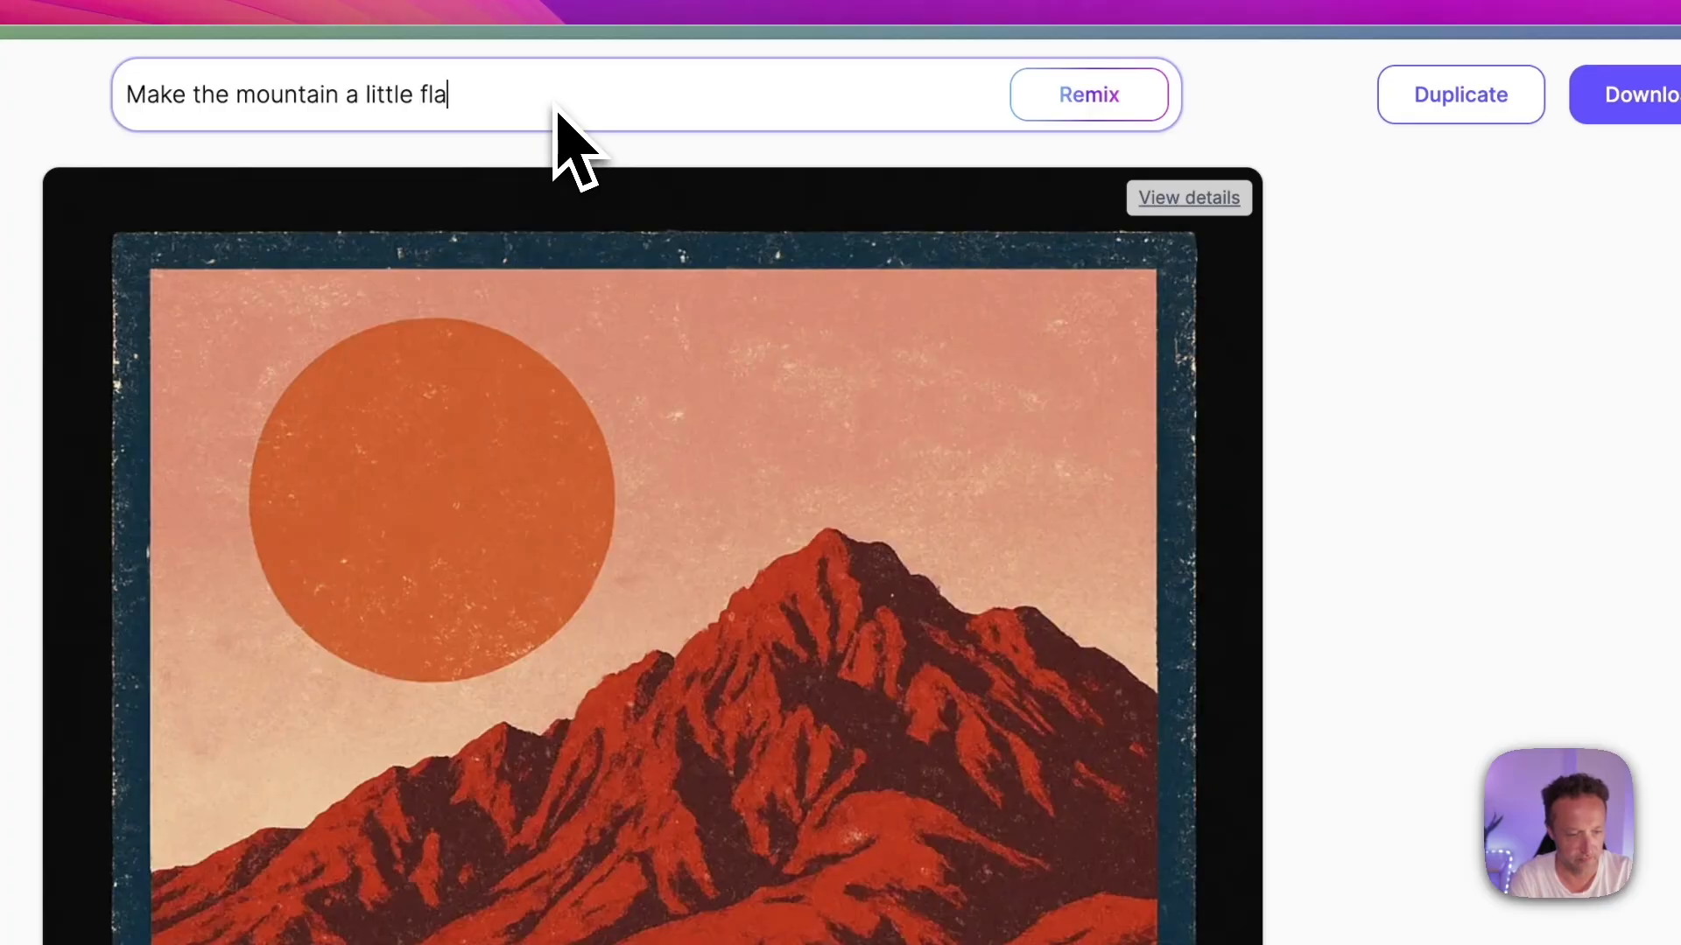
text(tter on top)
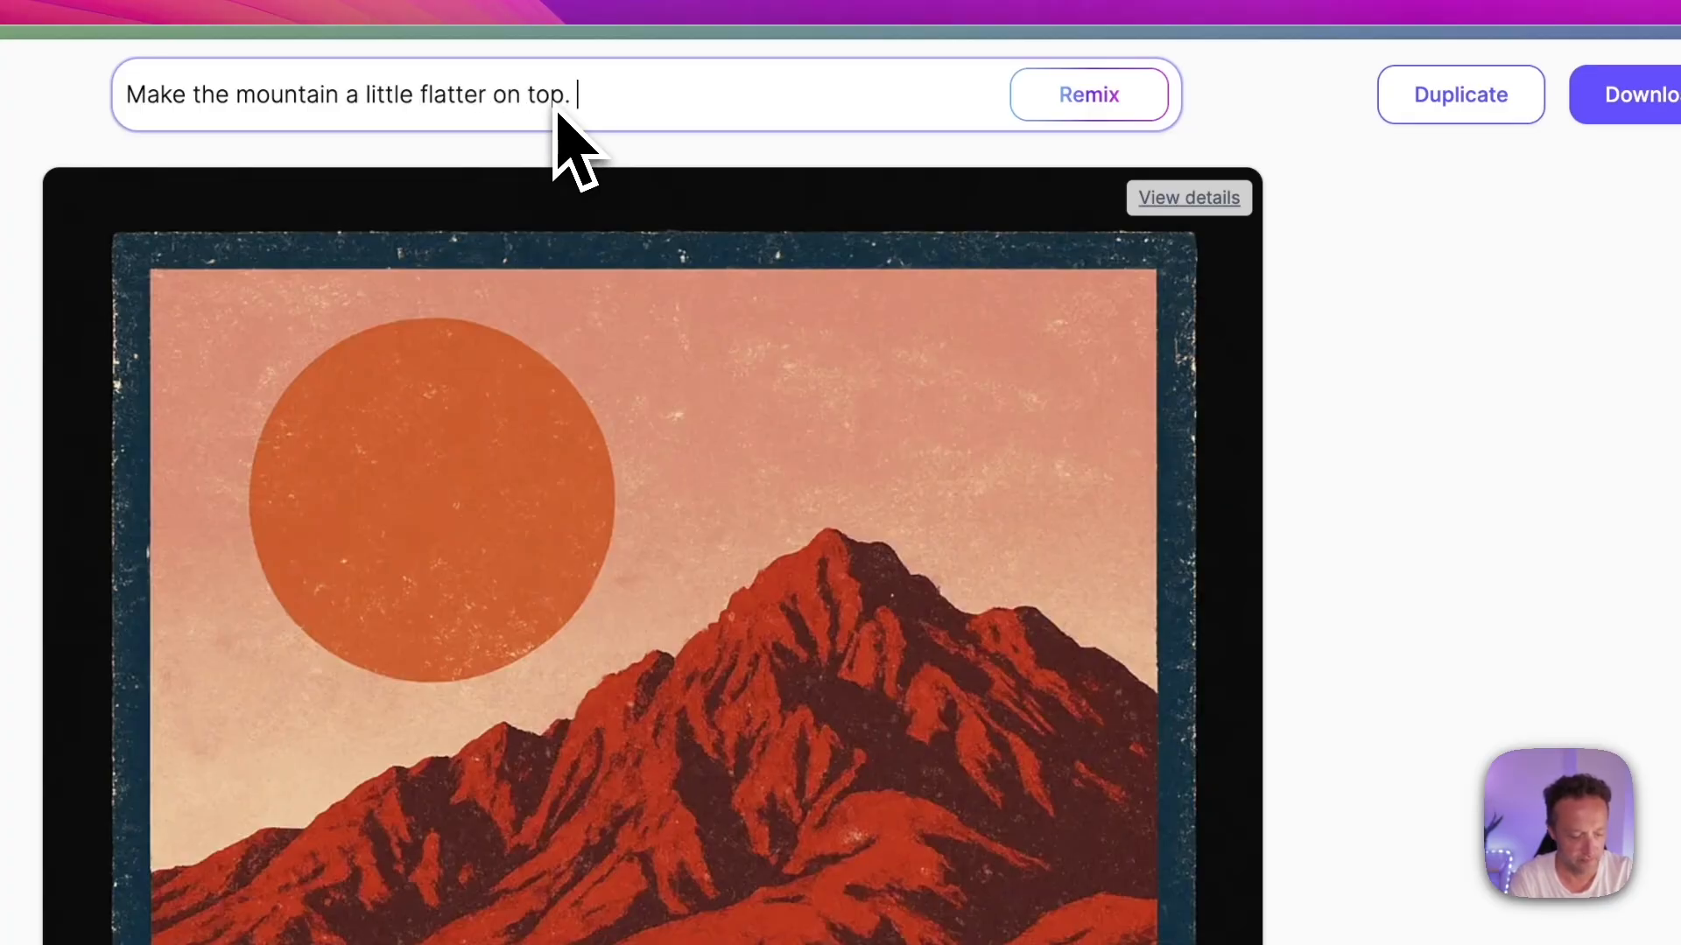
text(. Berme)
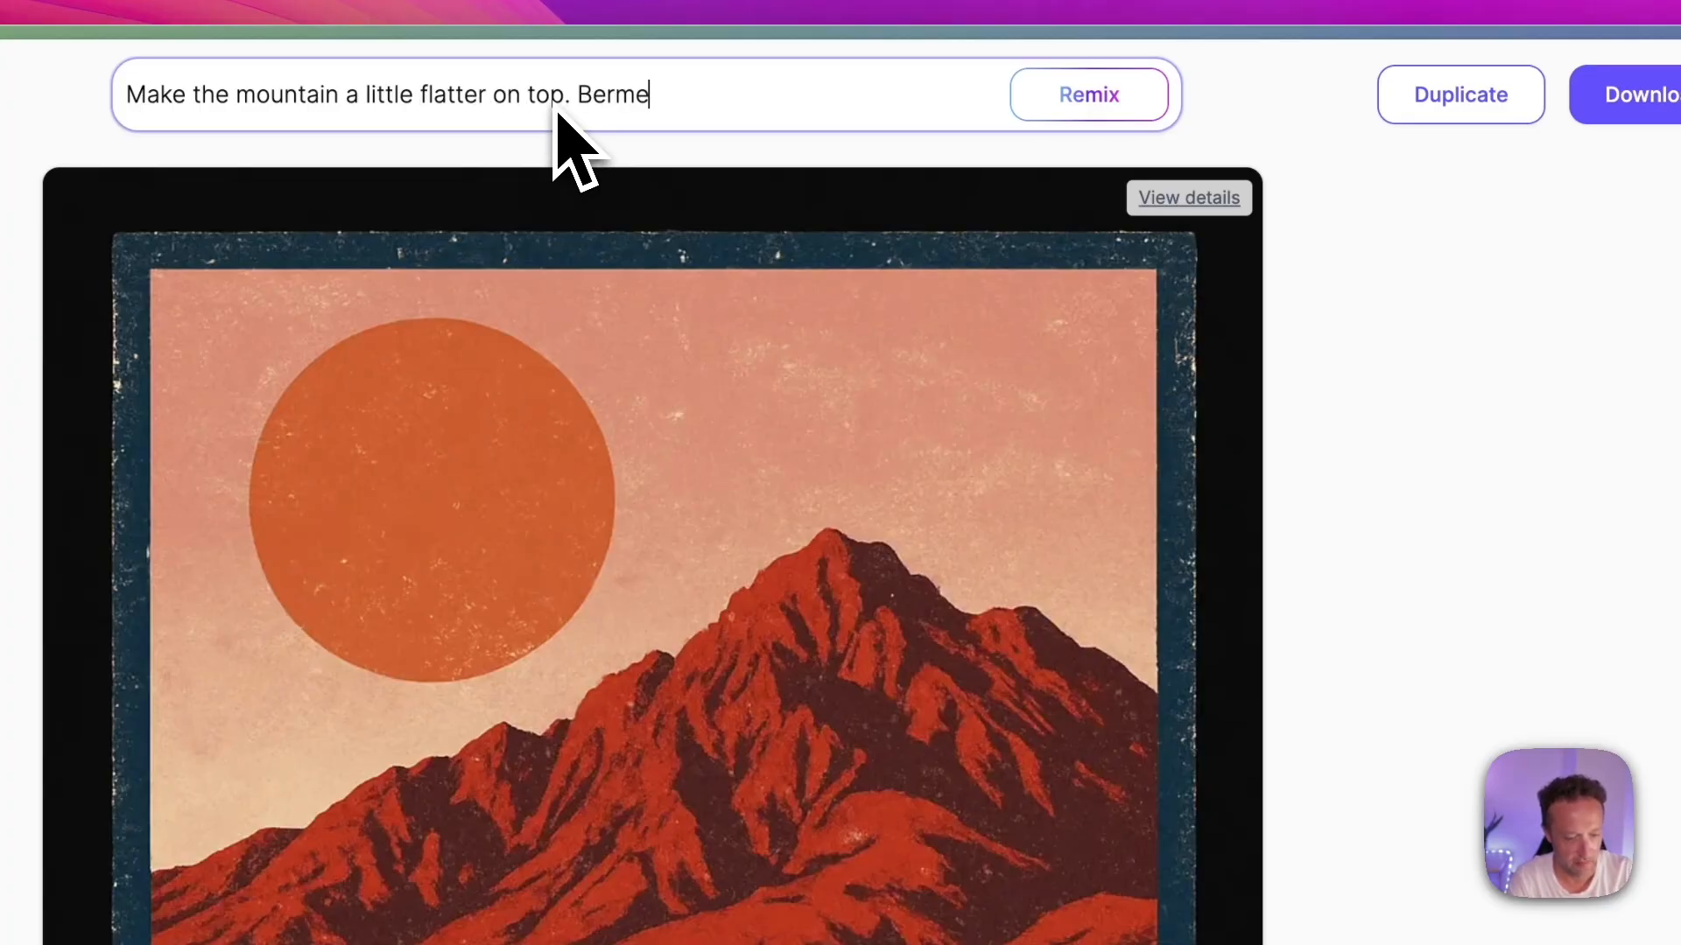
text(ja doesn)
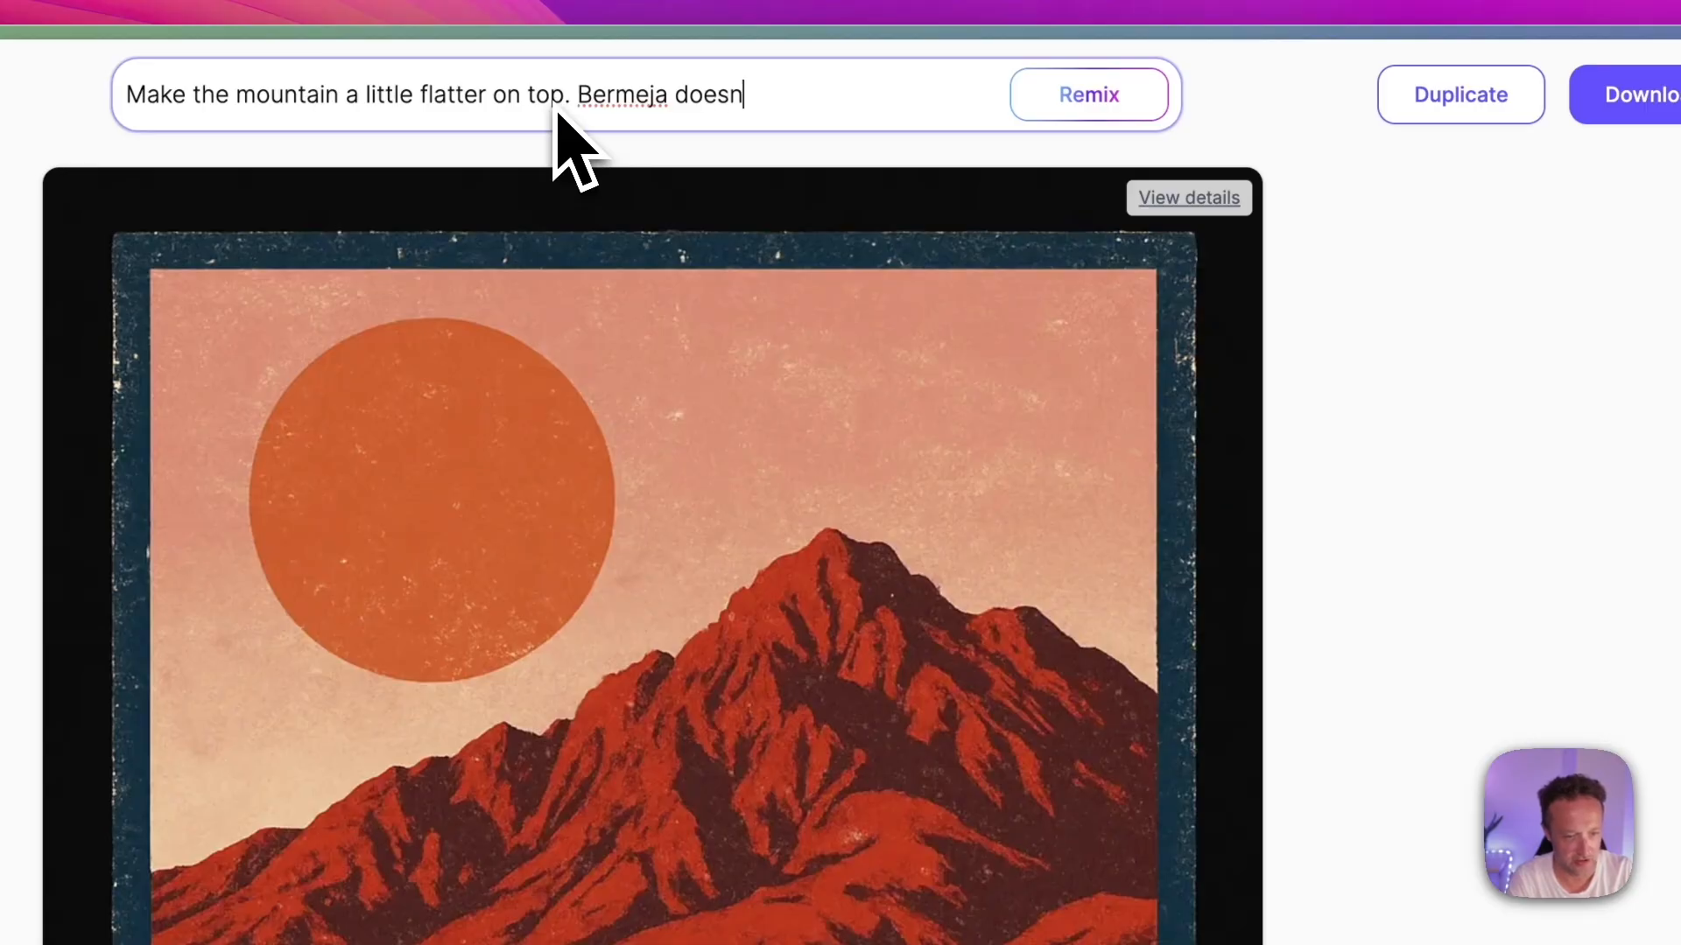
text('t have a p)
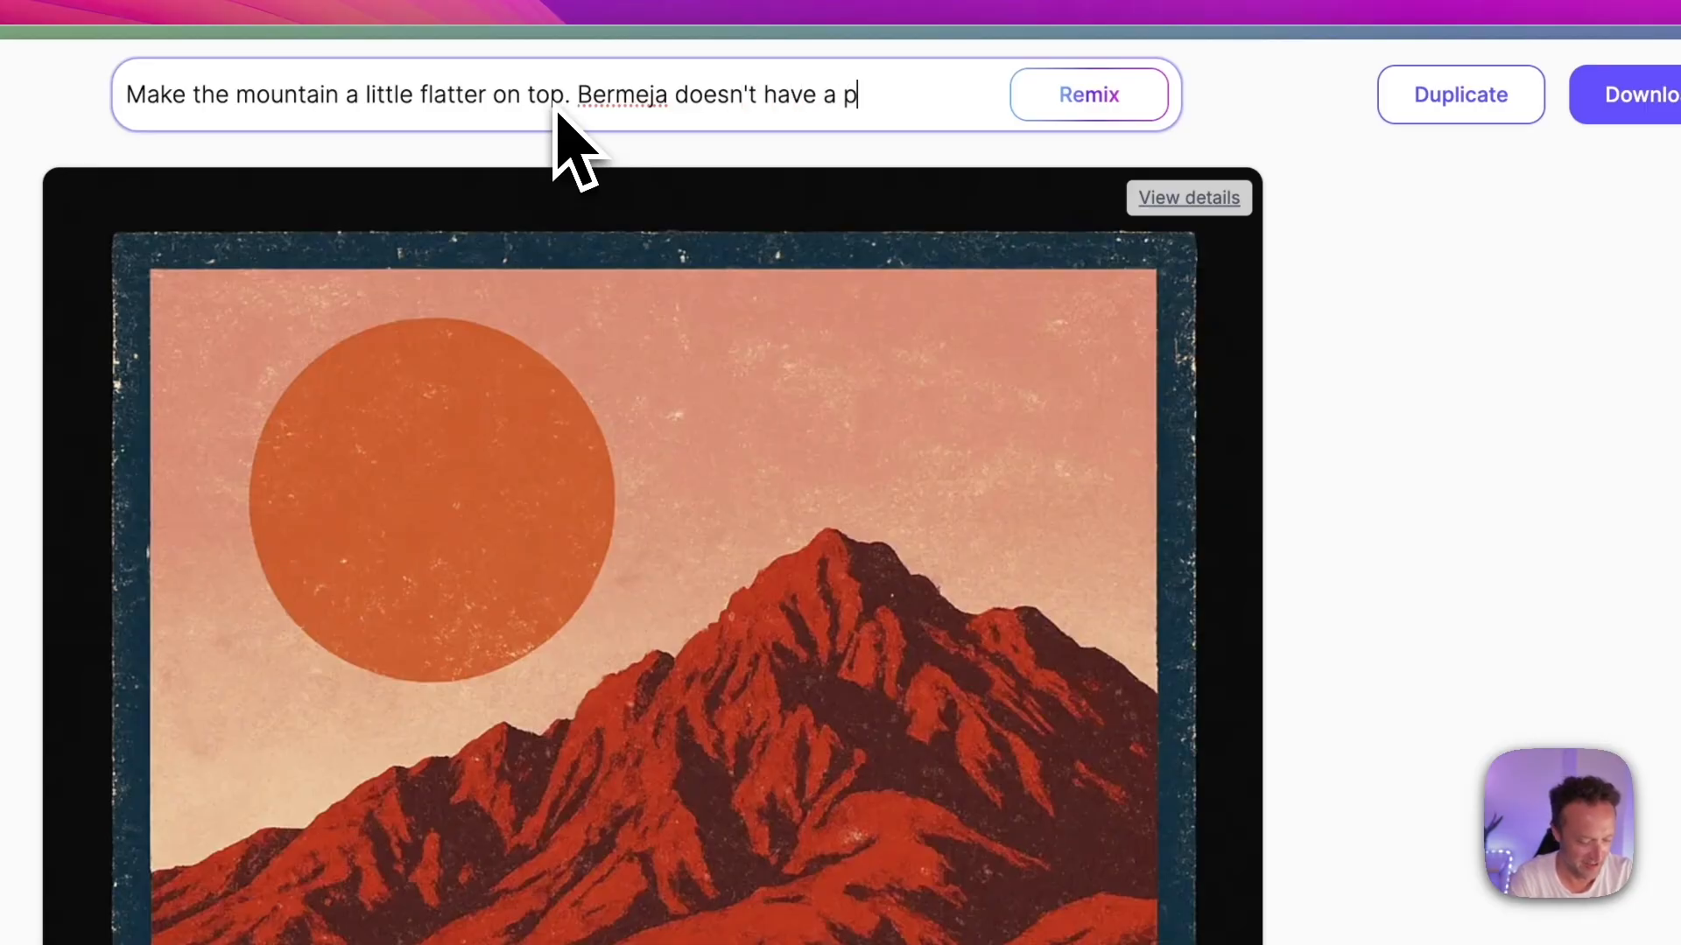
text(eak like that)
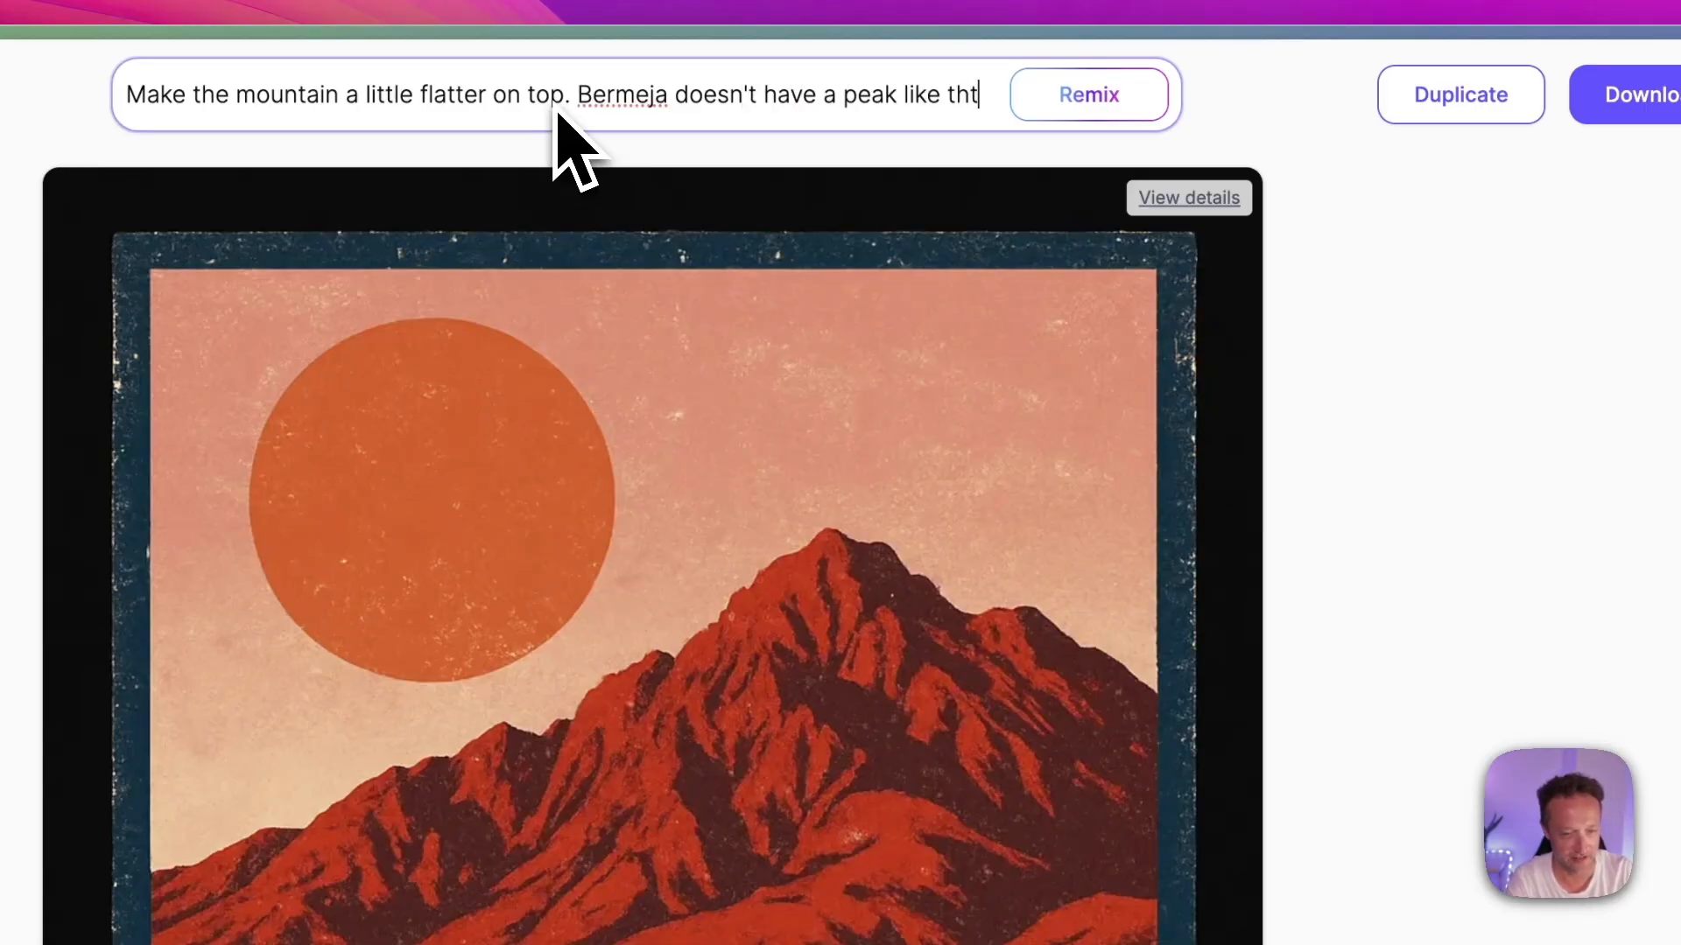
Step: Add "Bermeja doesn't have a peak like that." to the change request and remix the design
key(BackSpace)
text(at.)
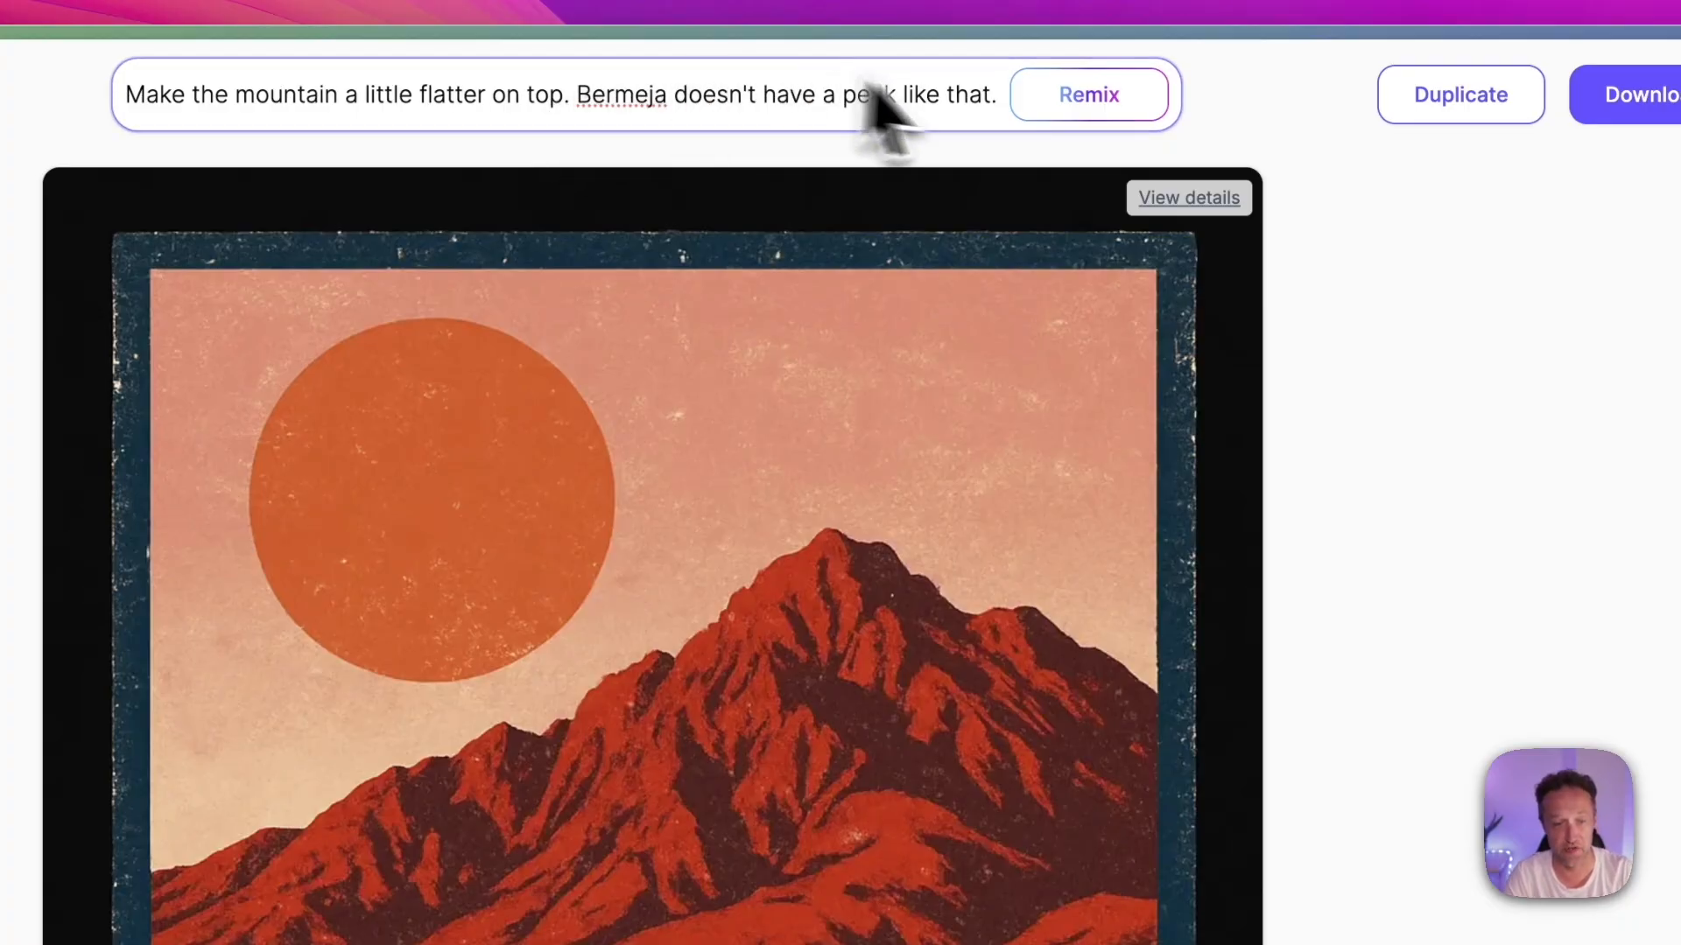
click(1120, 112)
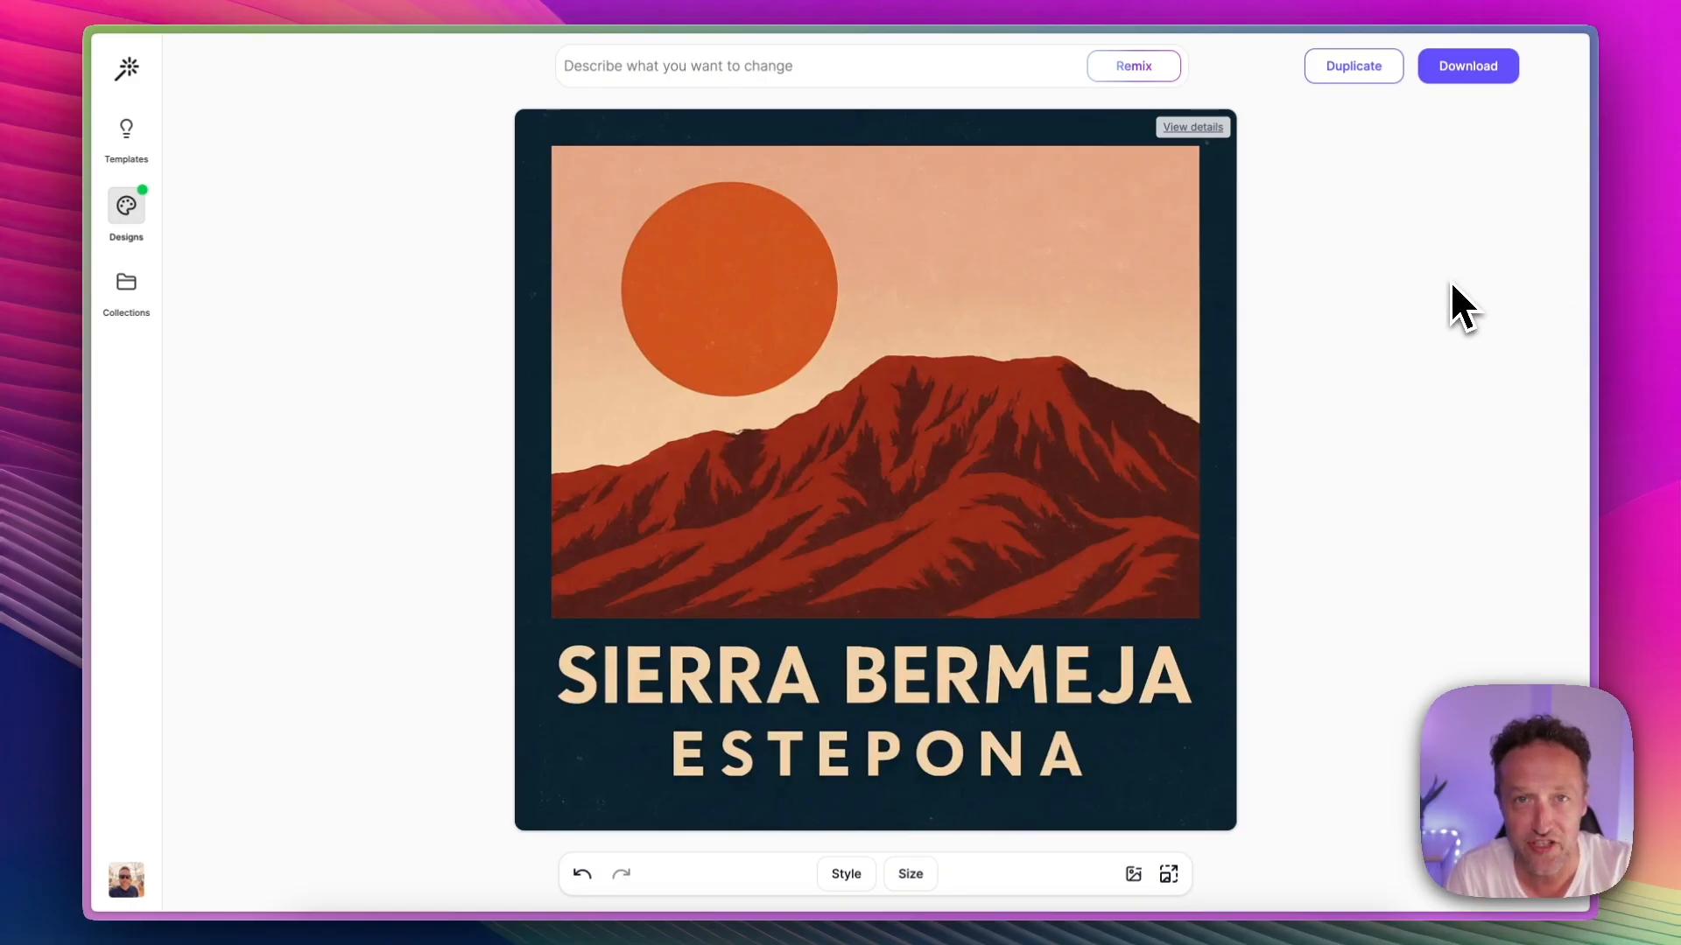
Step: Switch to ChatGPT to examine the Sierra Bermeja – Estepona image it generated
mouse_move(1152, 606)
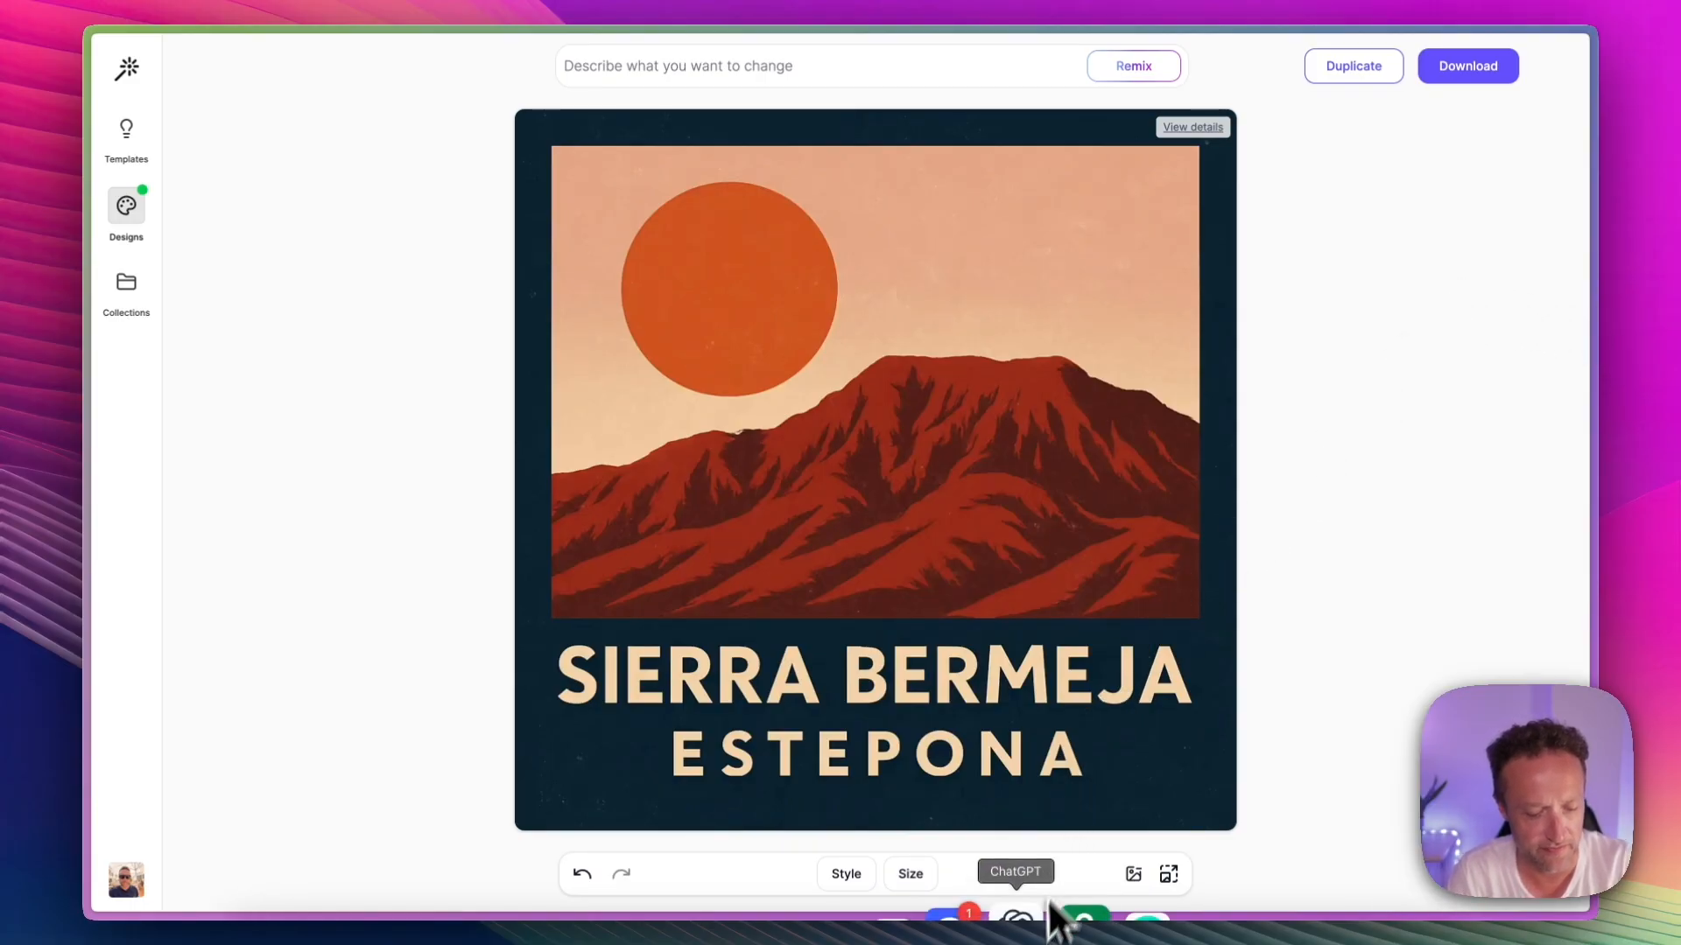
click(1022, 942)
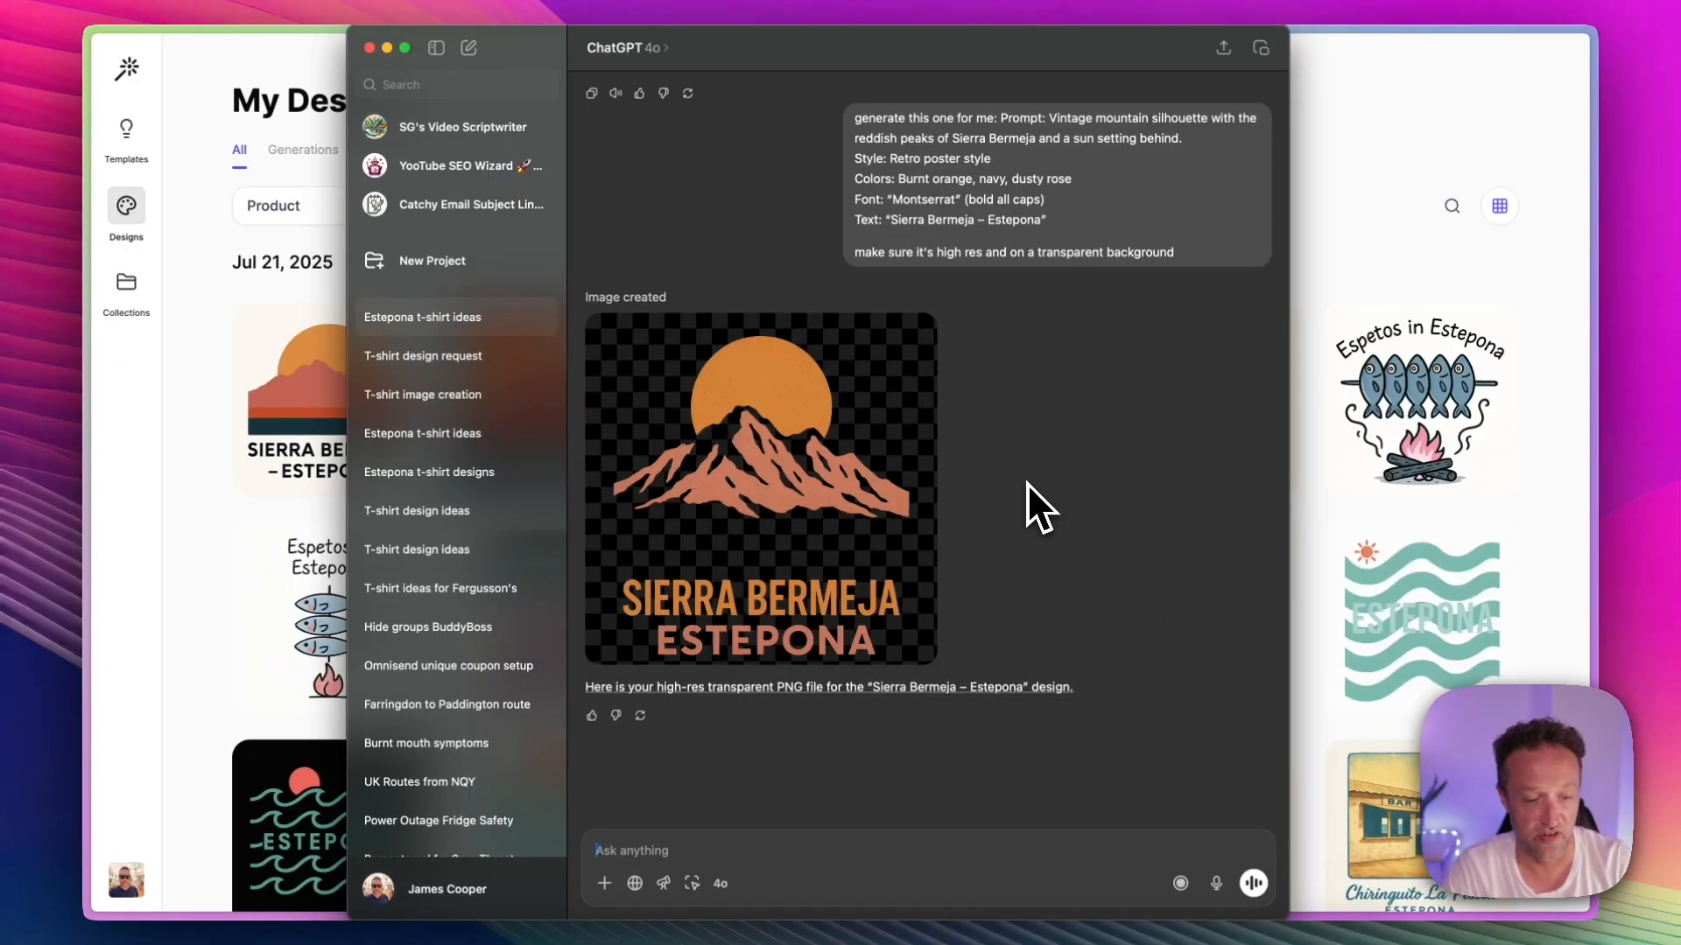
Step: Return to the design tool and look through the full gallery of generated Estepona designs
click(217, 336)
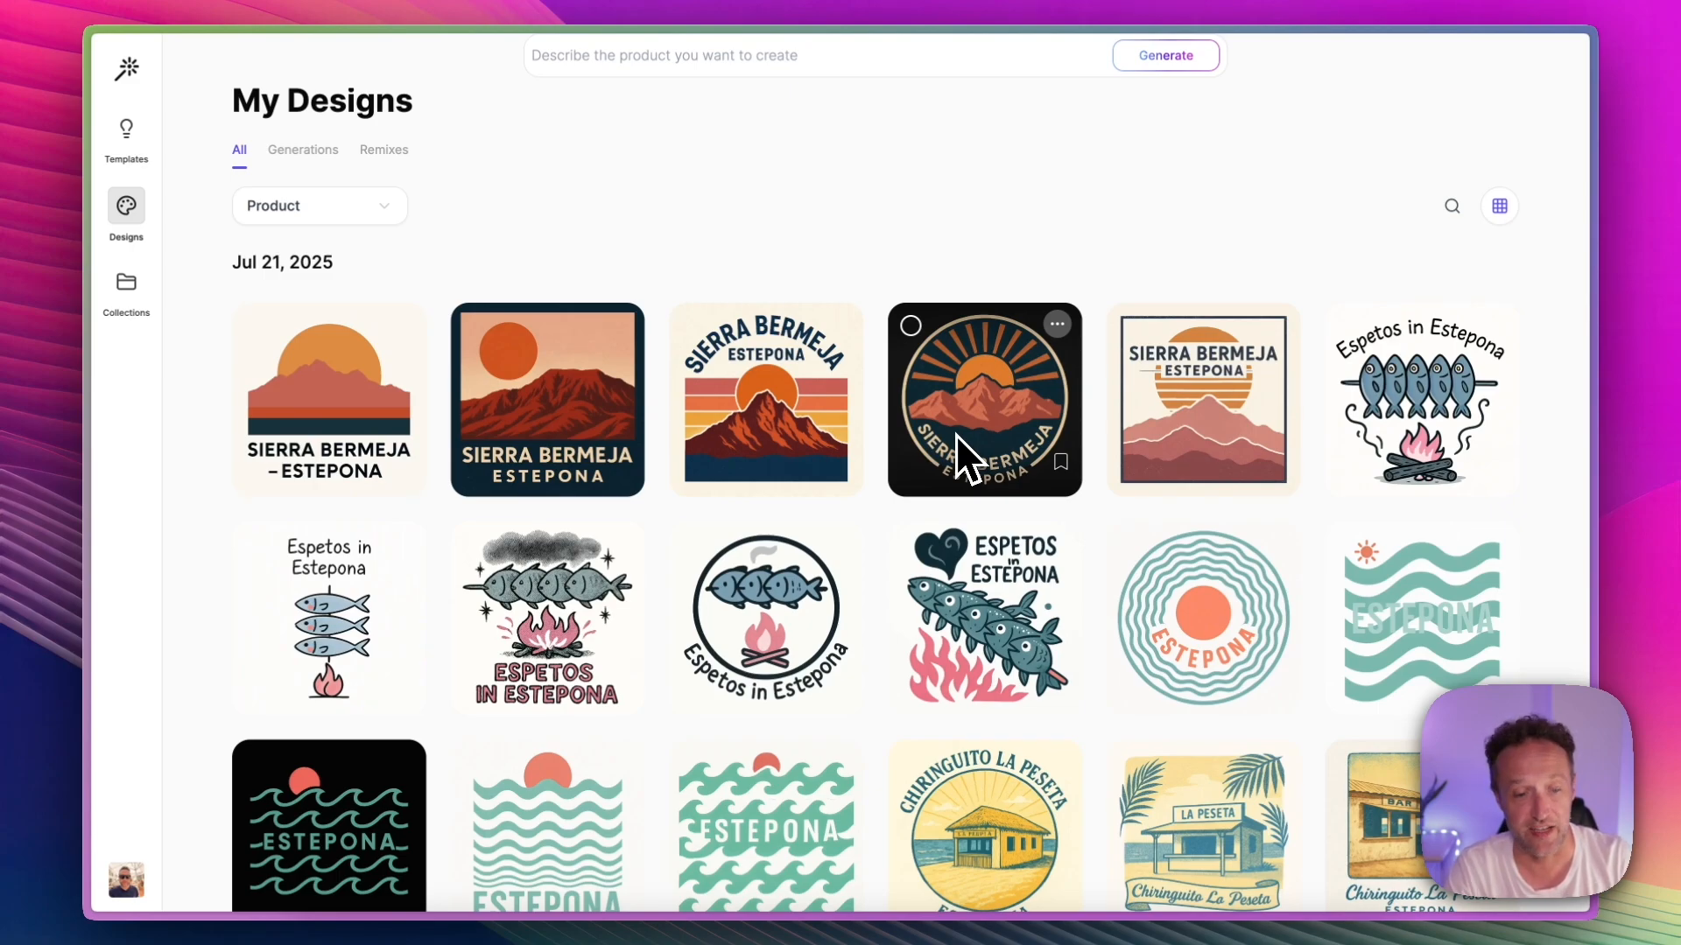
scroll(1099, 360, down, 6)
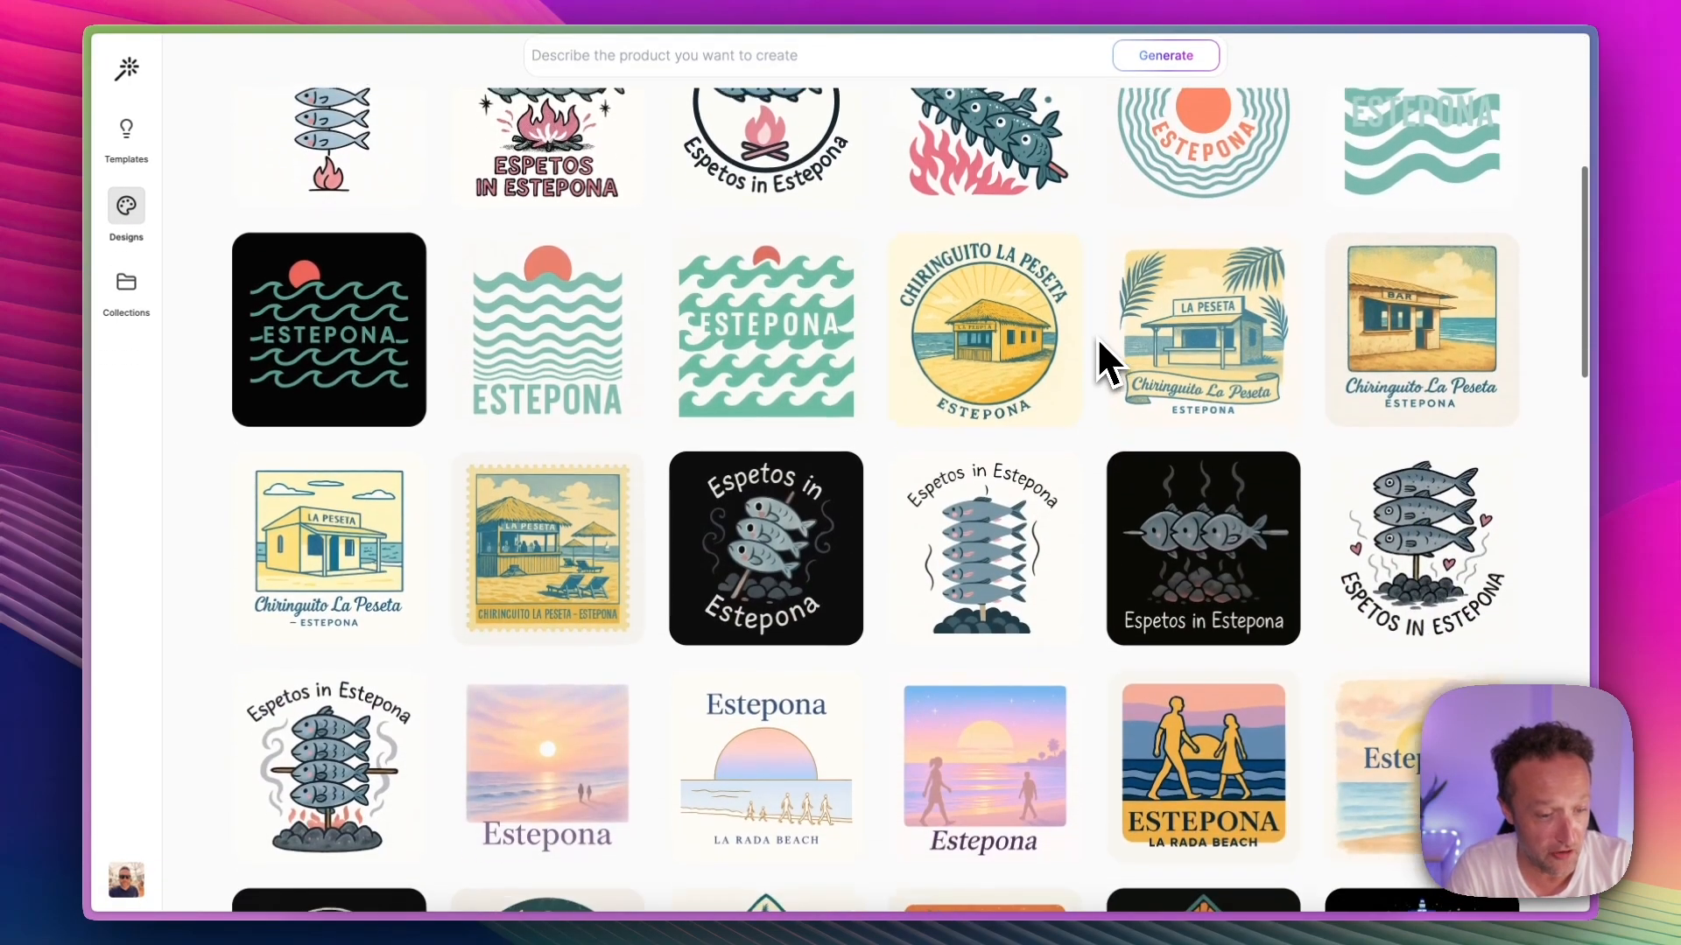
scroll(1100, 342, down, 10)
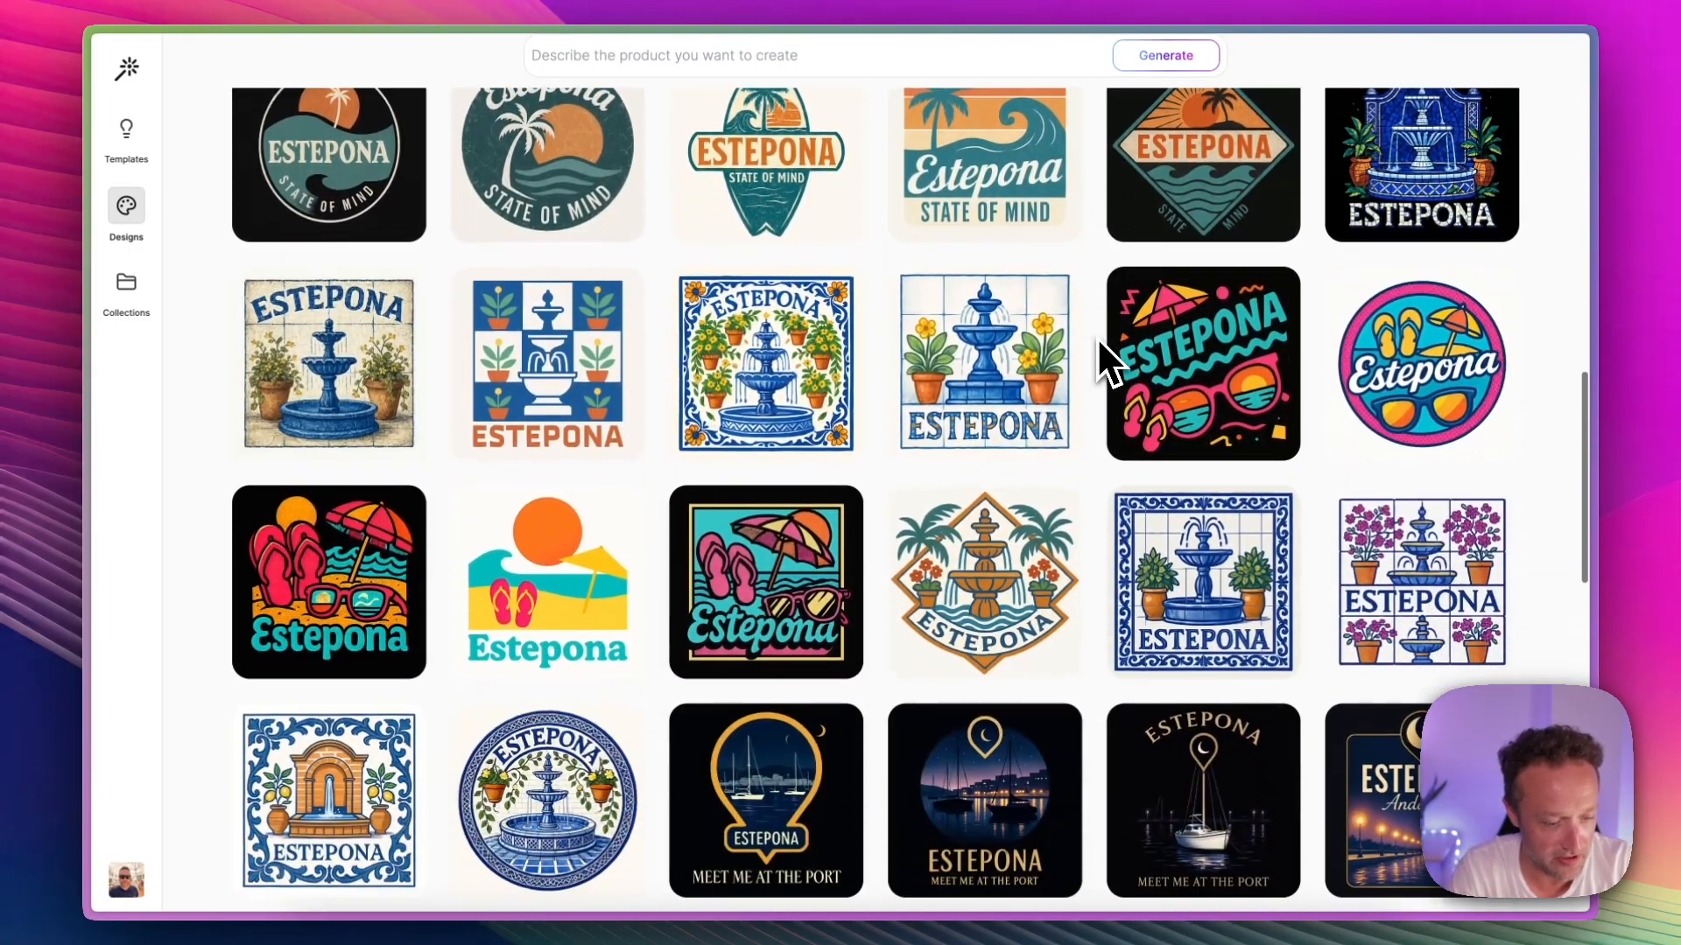
scroll(1098, 340, down, 8)
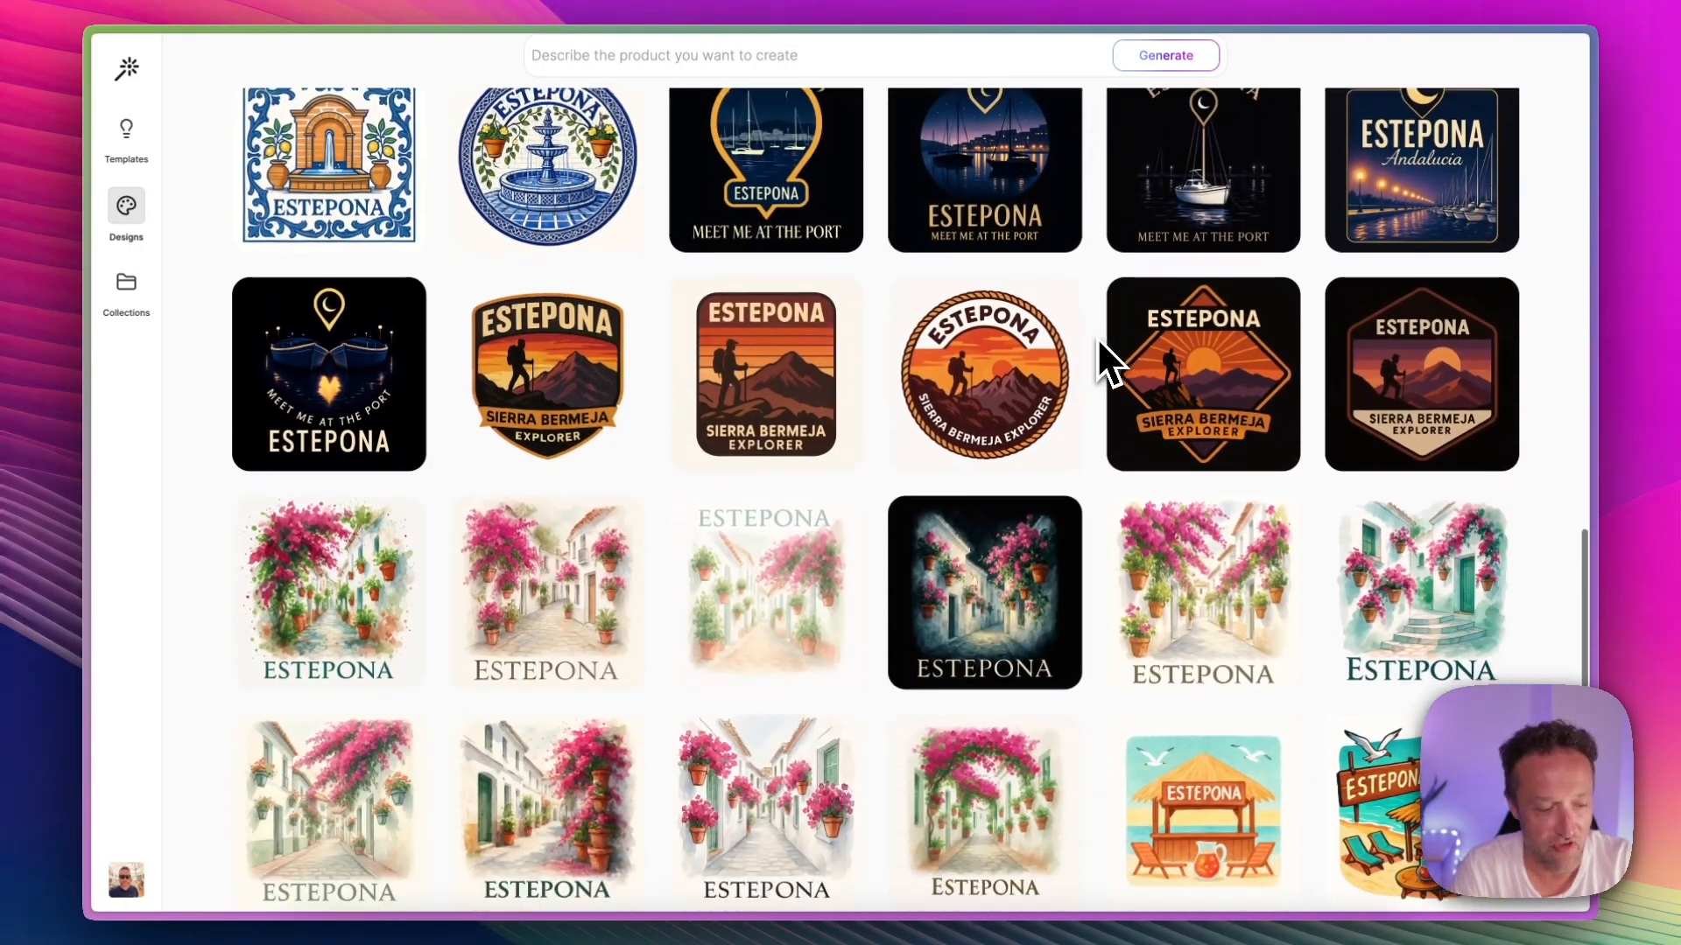
scroll(1098, 339, down, 6)
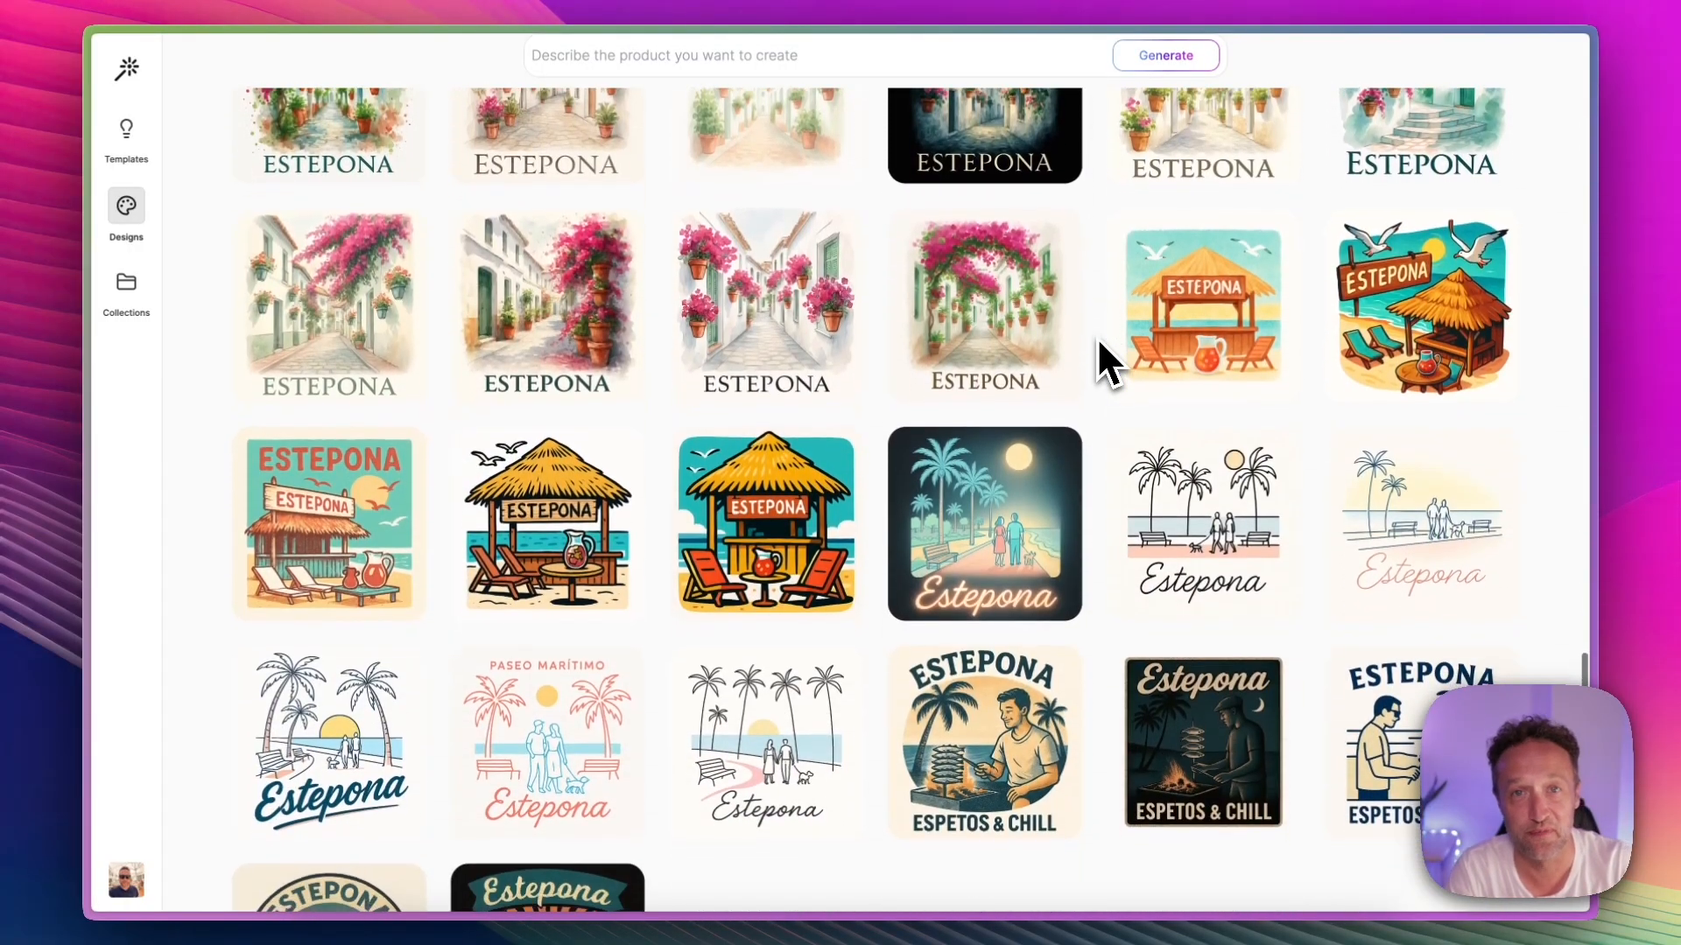